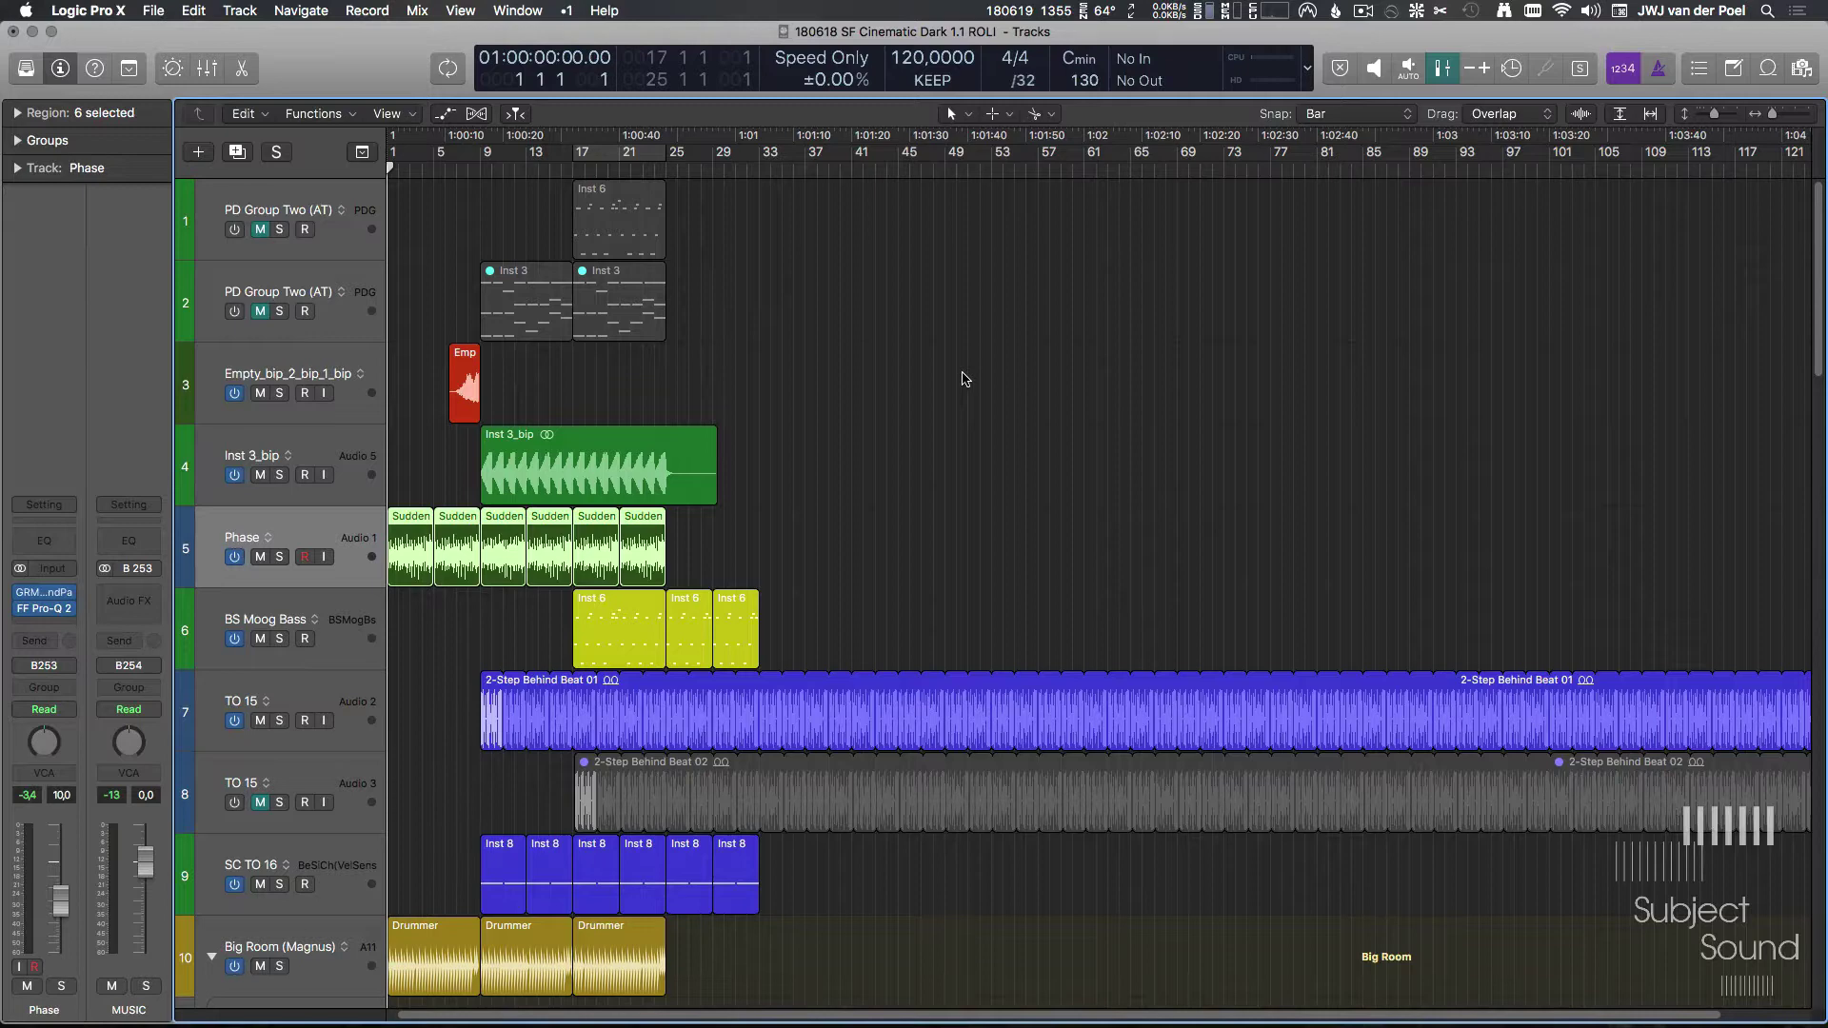
Step: Zoom the arrangement in horizontally and scroll the track area back to the opening bars
key("super+Right")
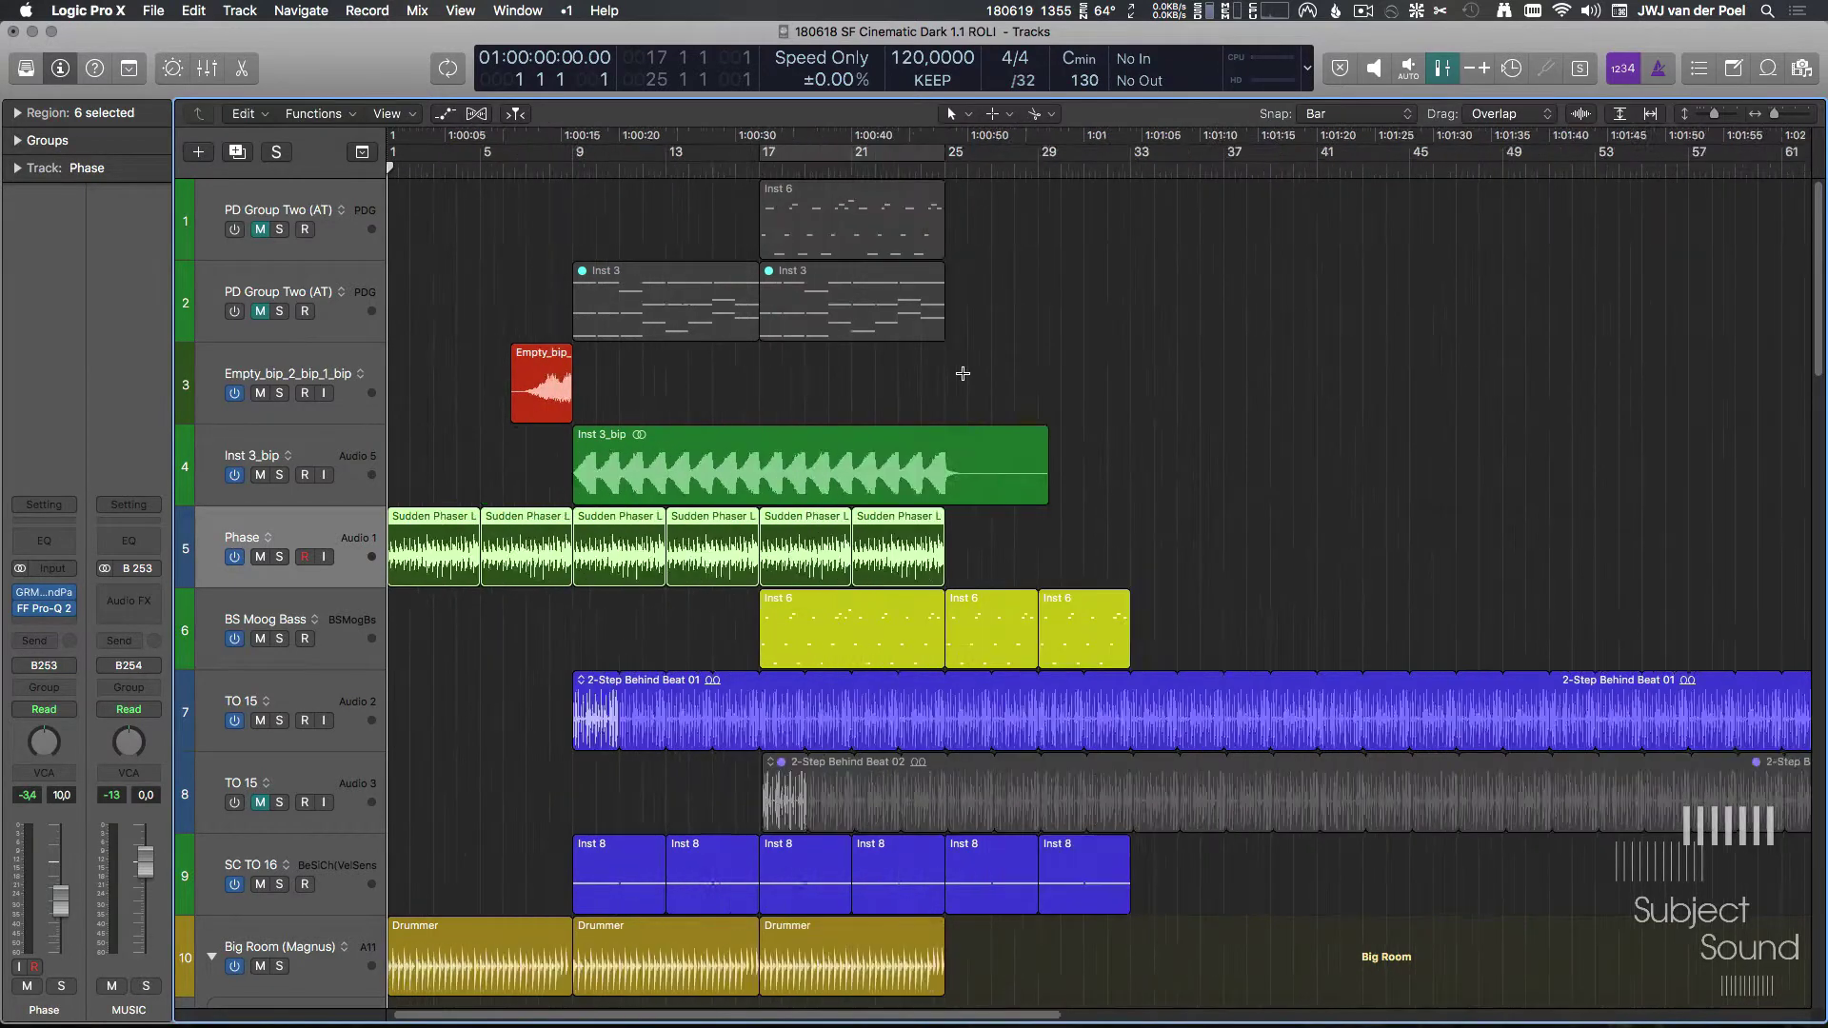
scroll(982, 425, "down", 1)
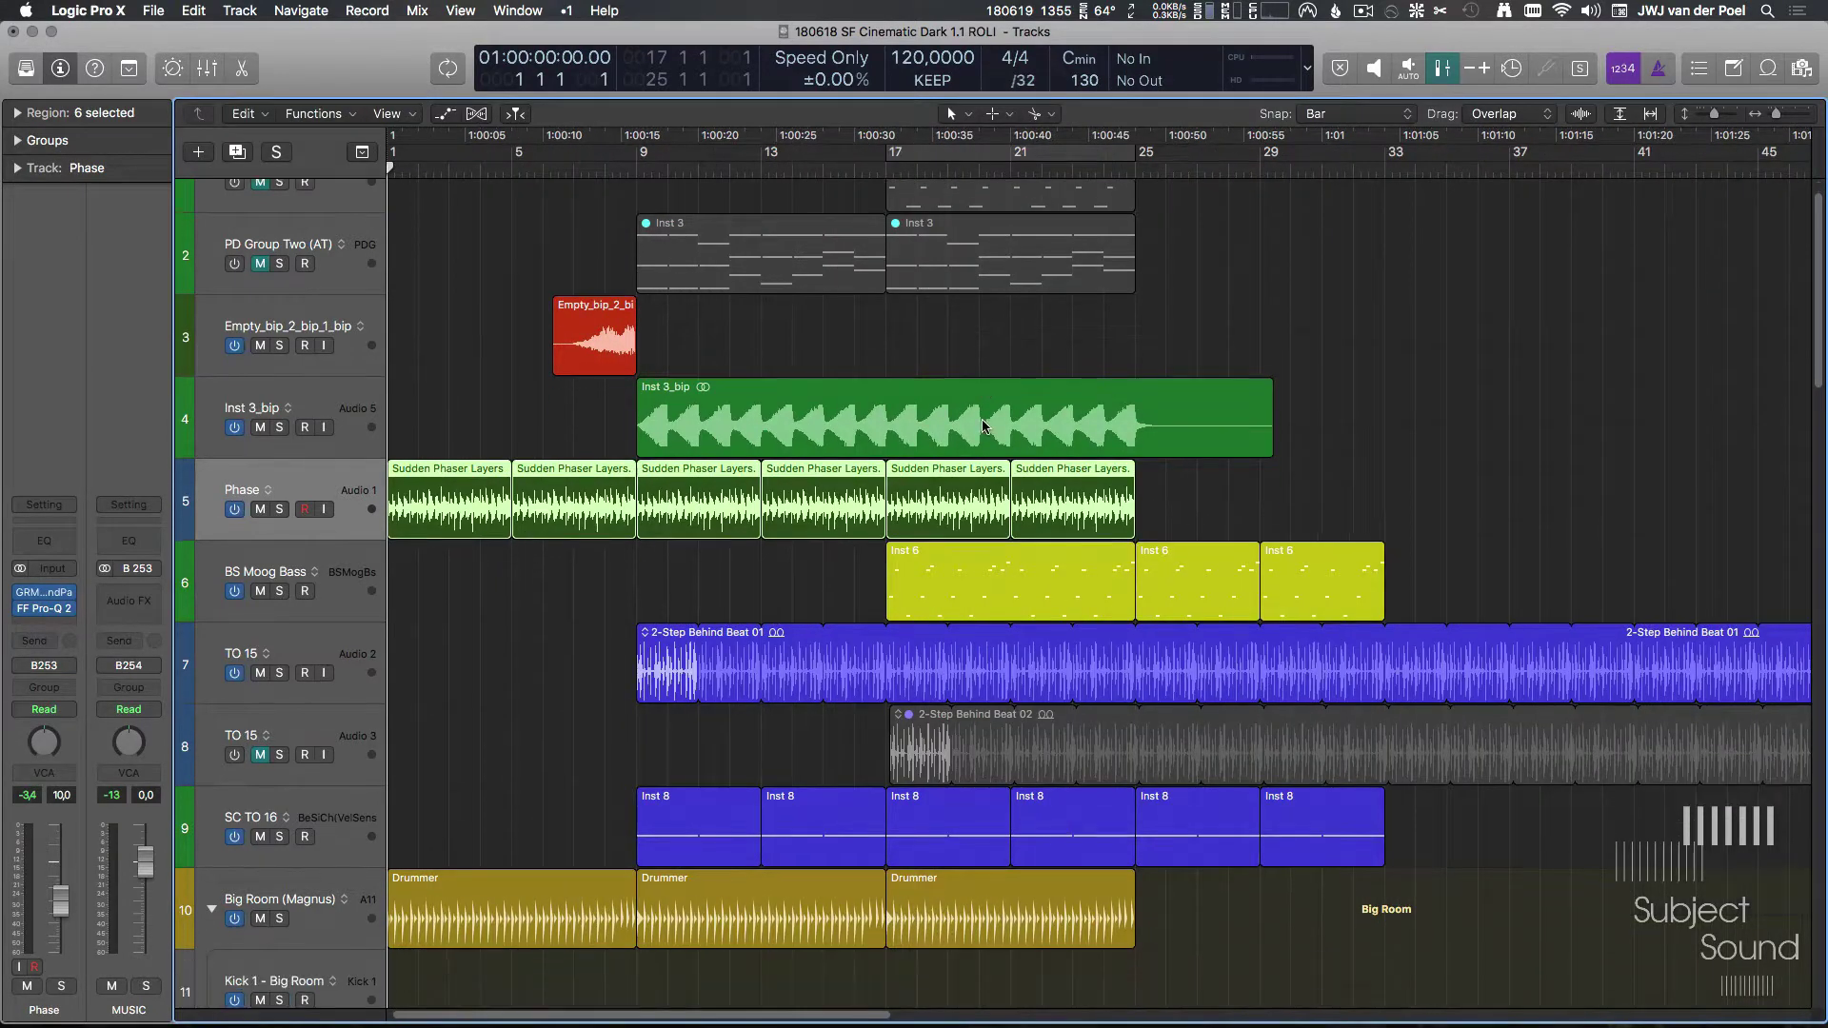
scroll(920, 455, "left", 1)
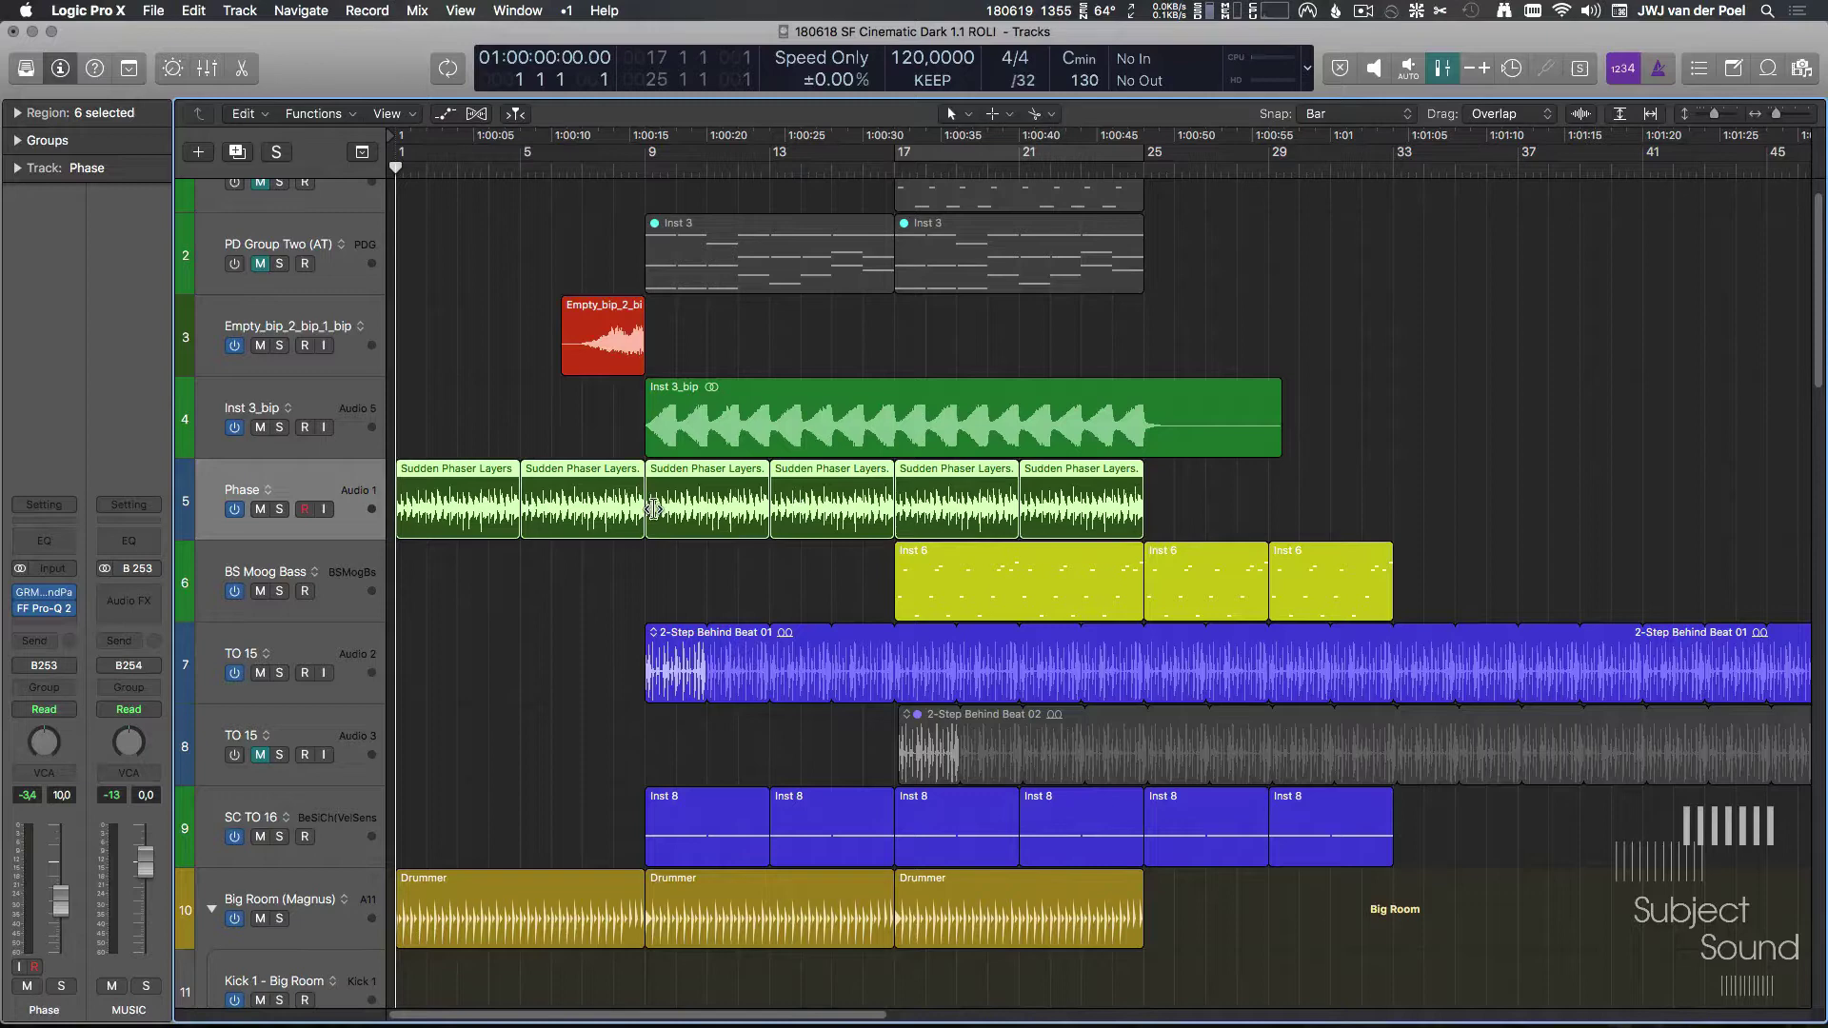
scroll(805, 511, "up", 2)
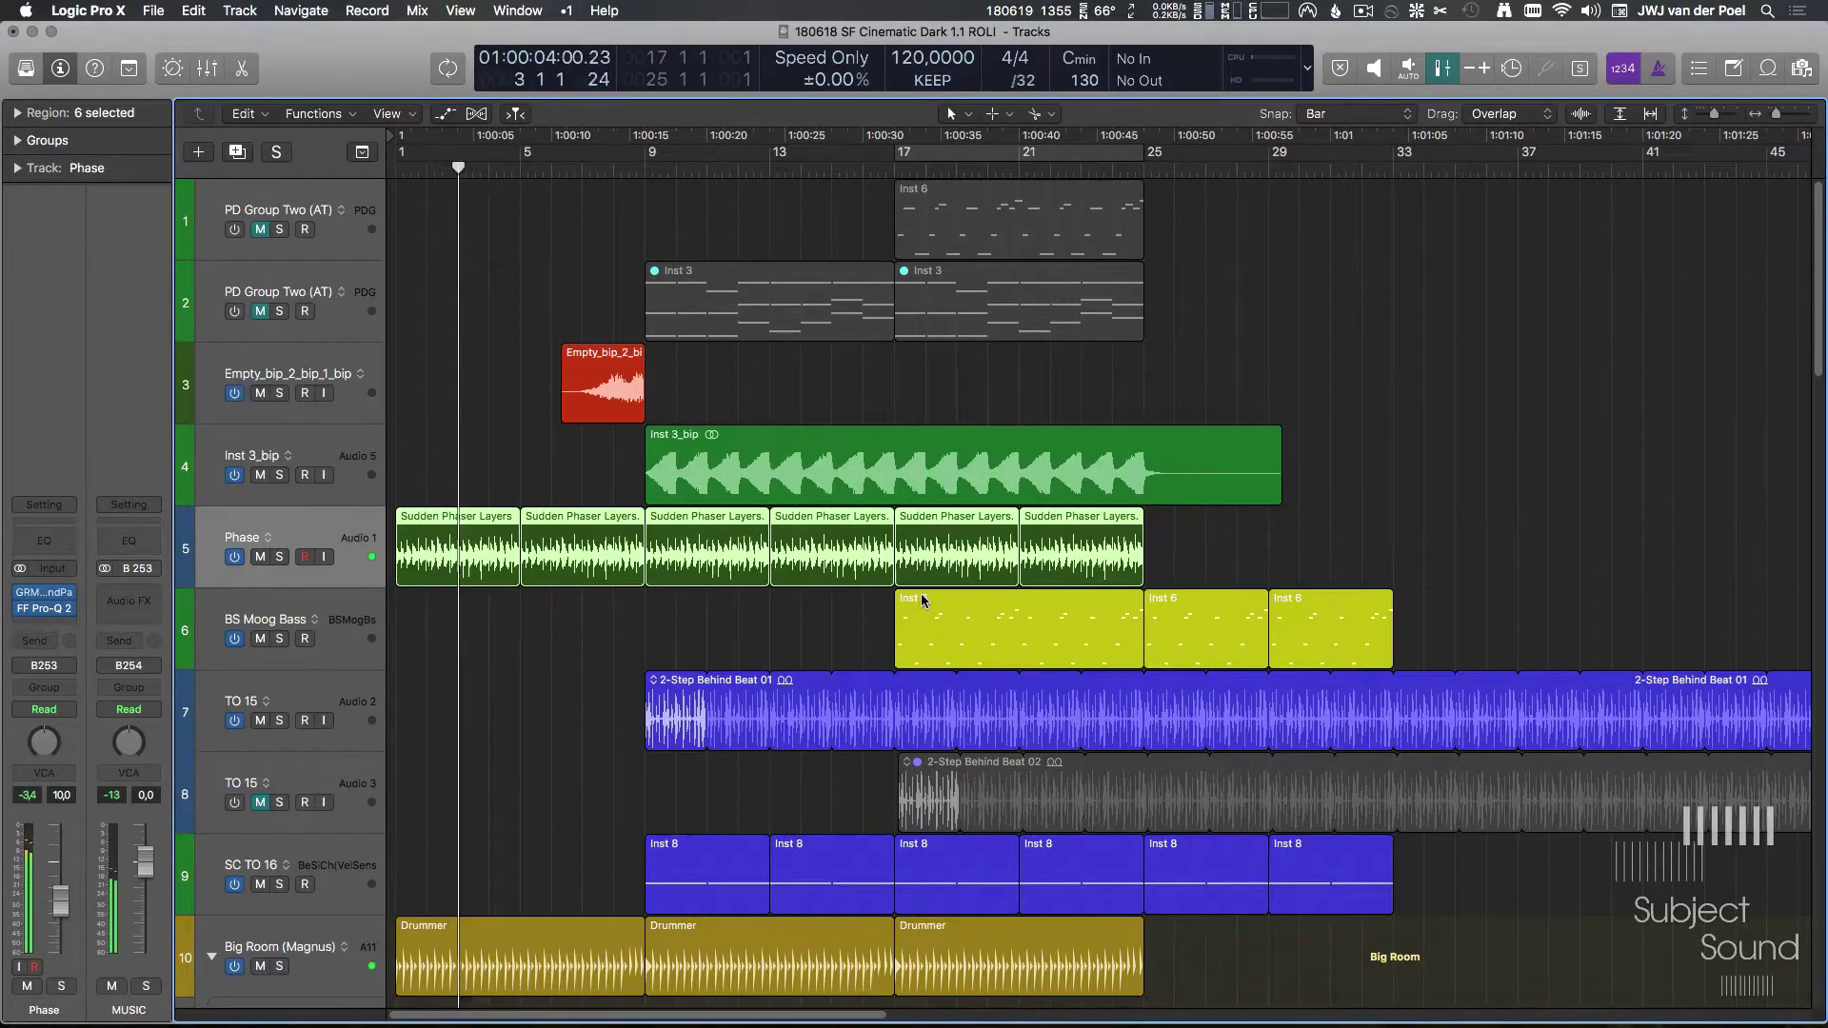
Step: Rename track 4 to 'Pads' and colour its region cyan
double_click(320, 449)
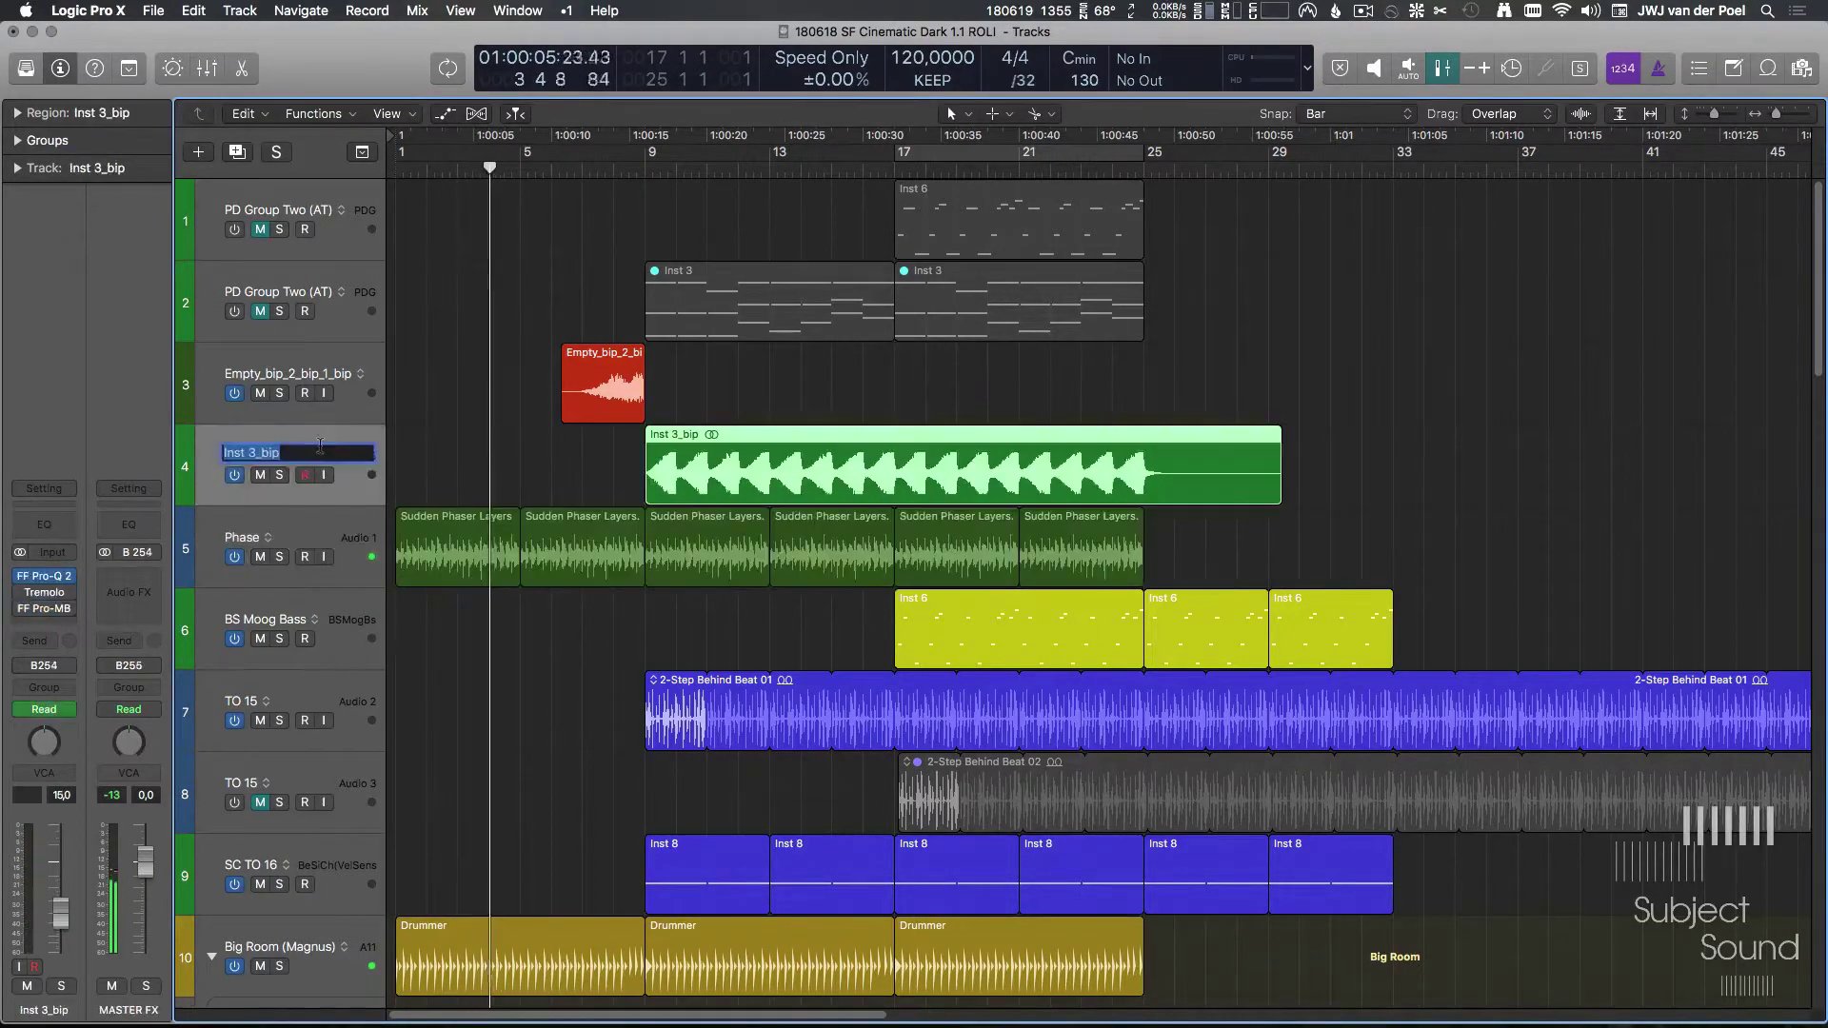
type("Pads")
key("Return")
key("alt+c")
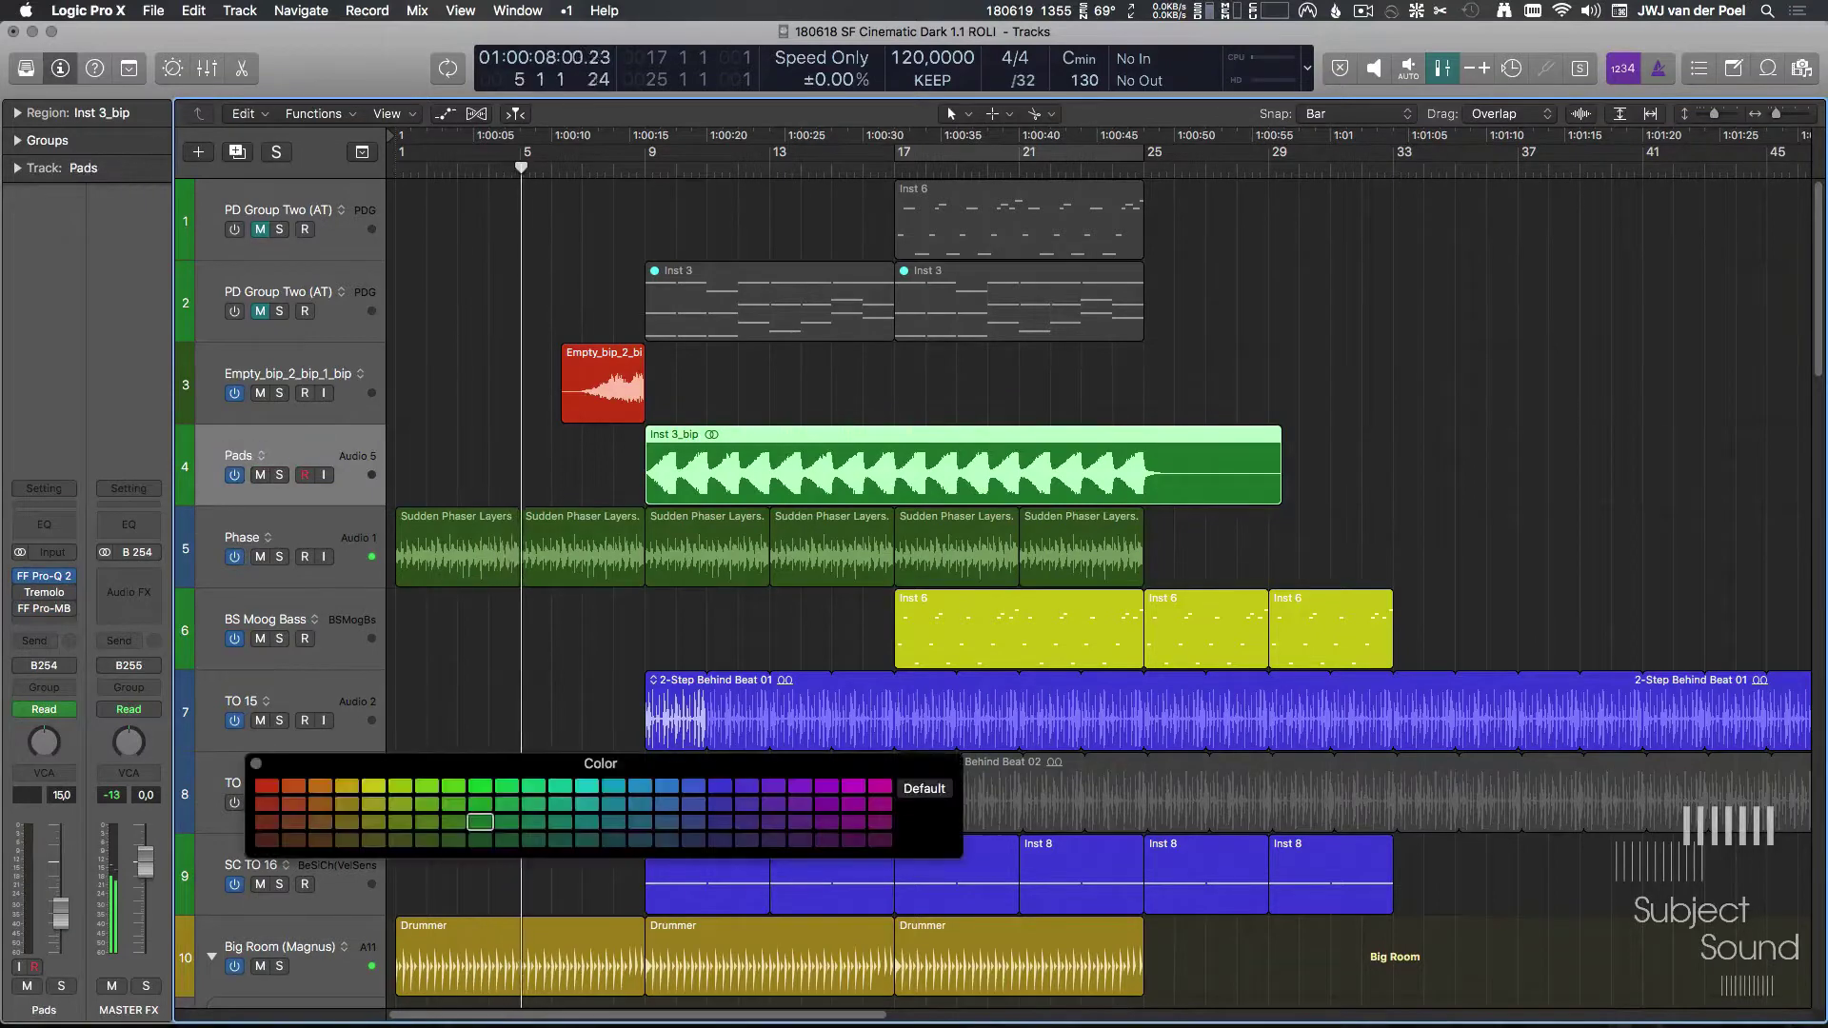
left_click(586, 786)
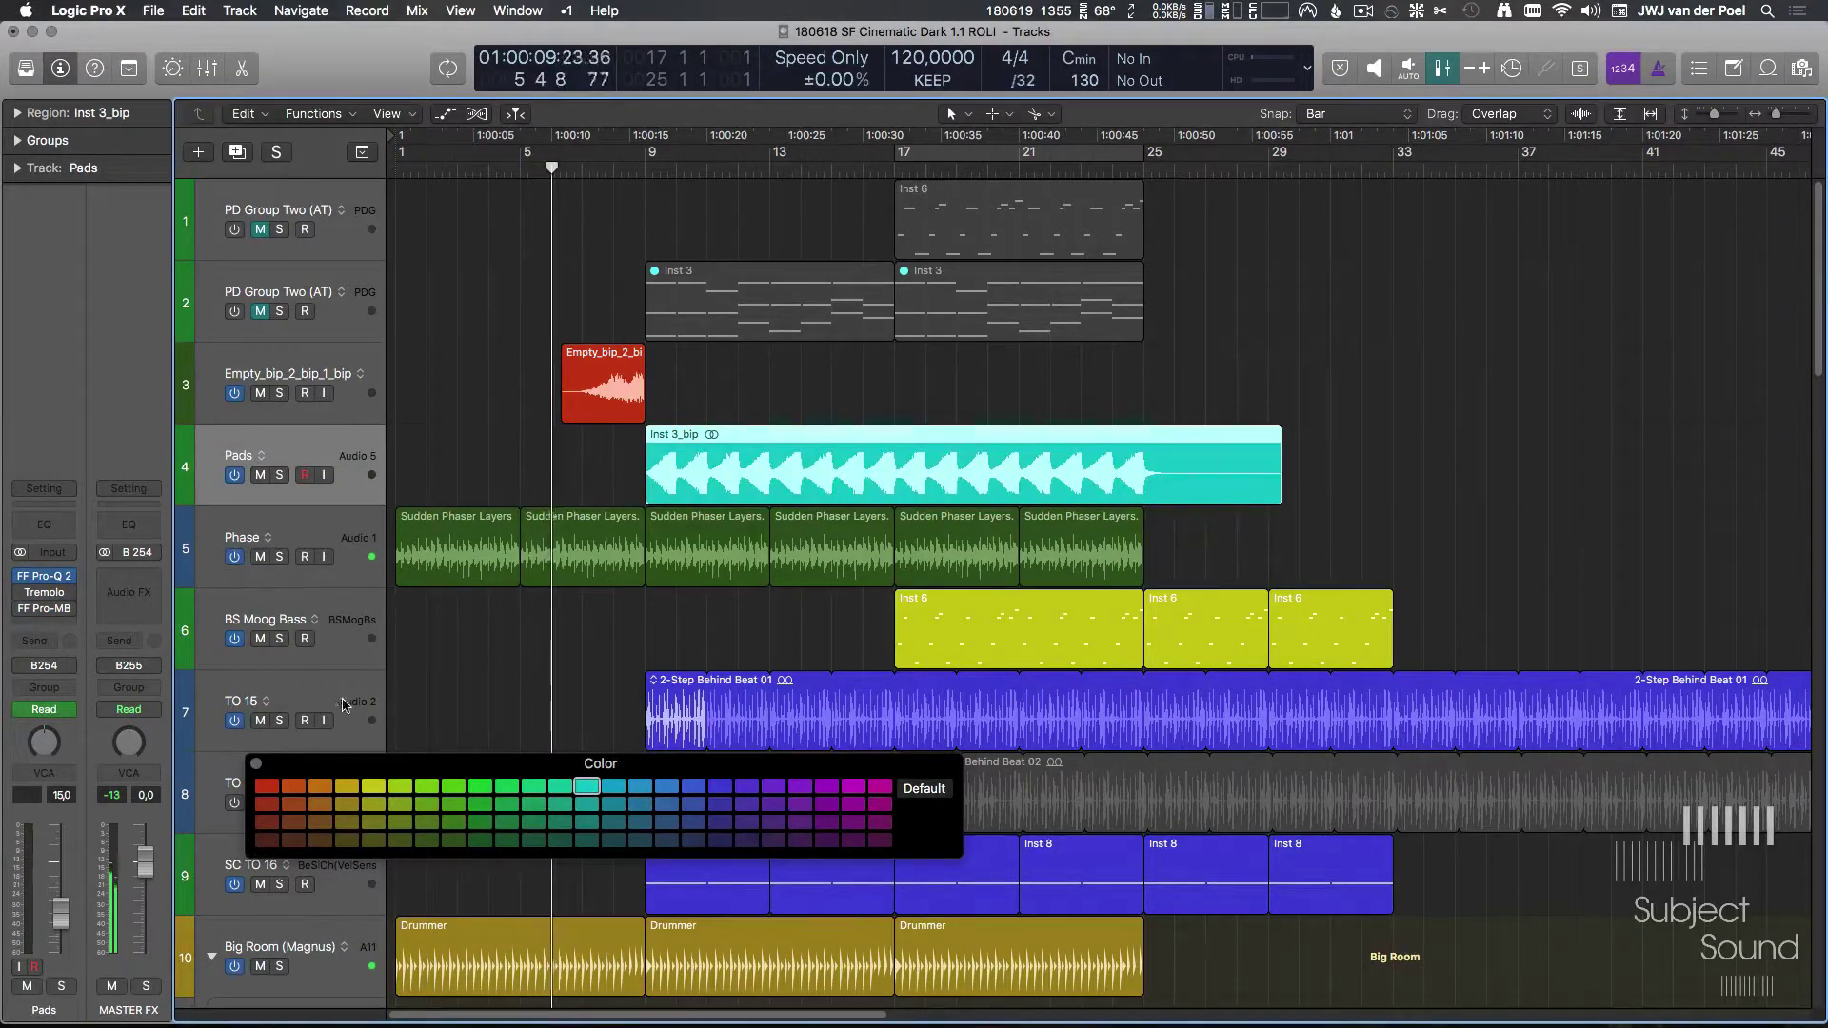
left_click(257, 764)
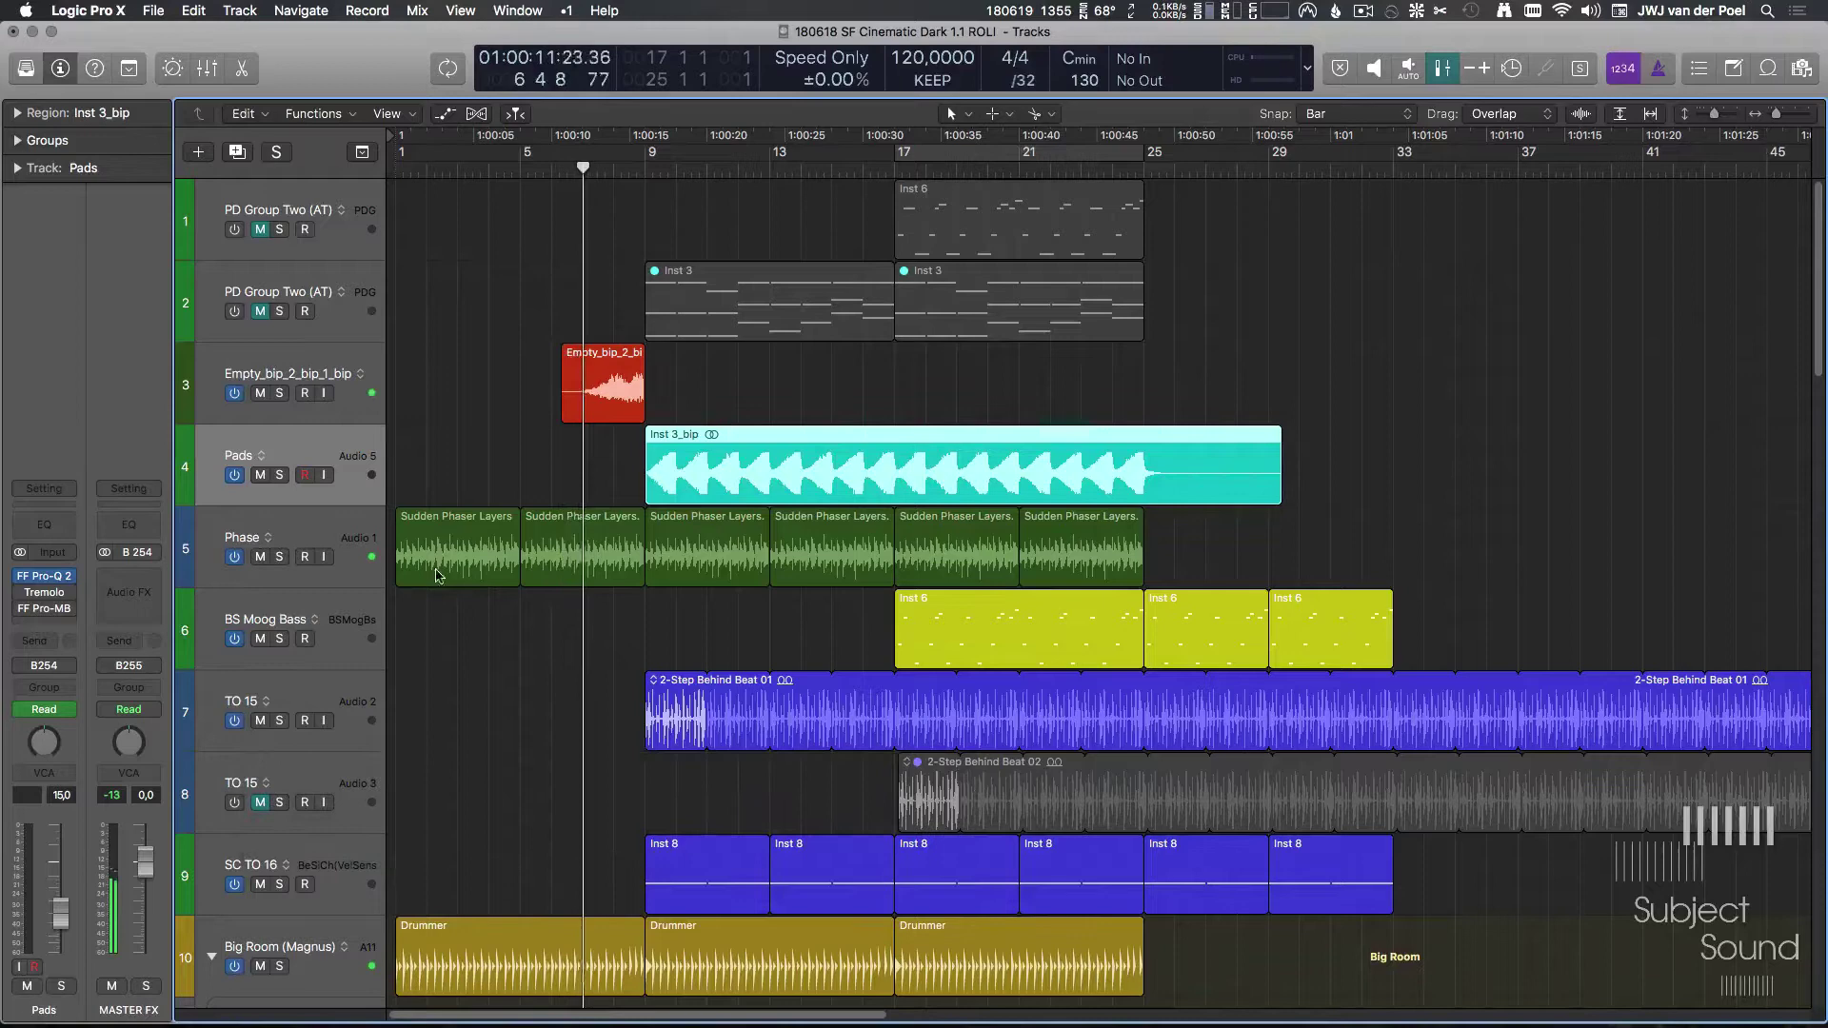
Step: Rename tracks 7 and 8 to 'SC TO 15' and zoom in further on the arrangement
scroll(549, 605, "right", 1)
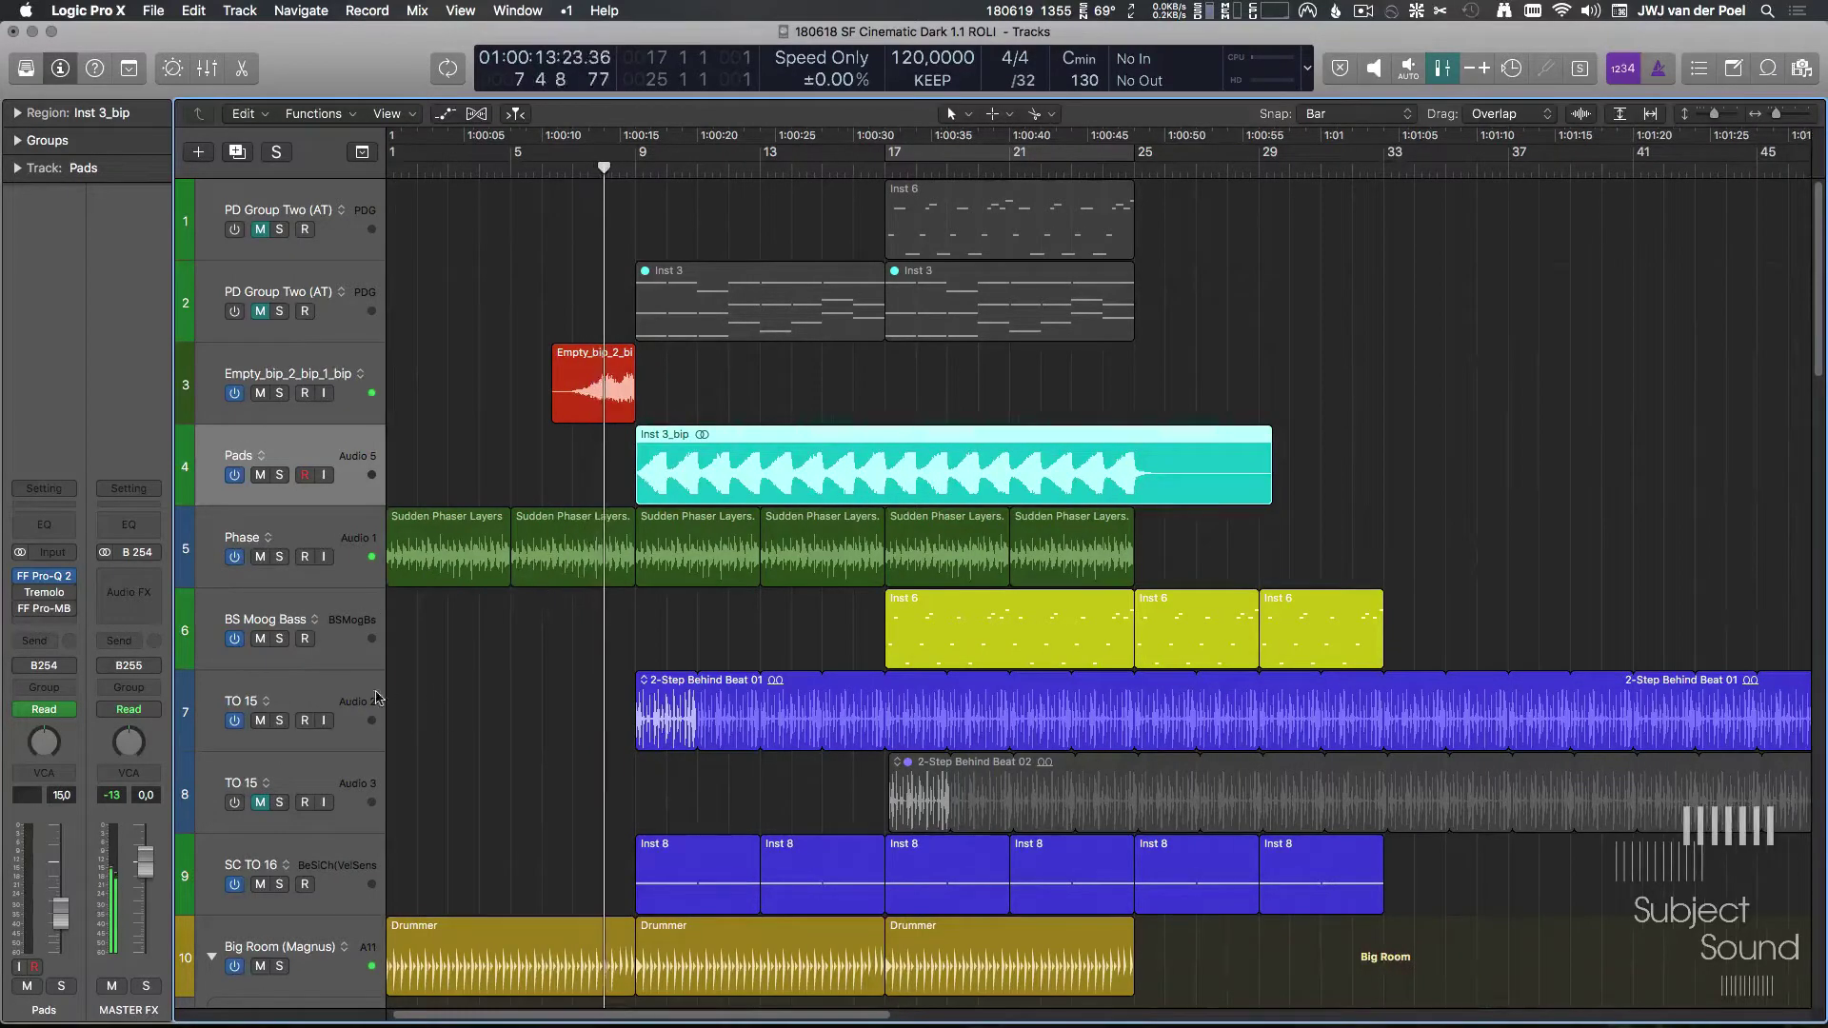
left_click(378, 698)
double_click(241, 701)
left_click(226, 698)
type("S")
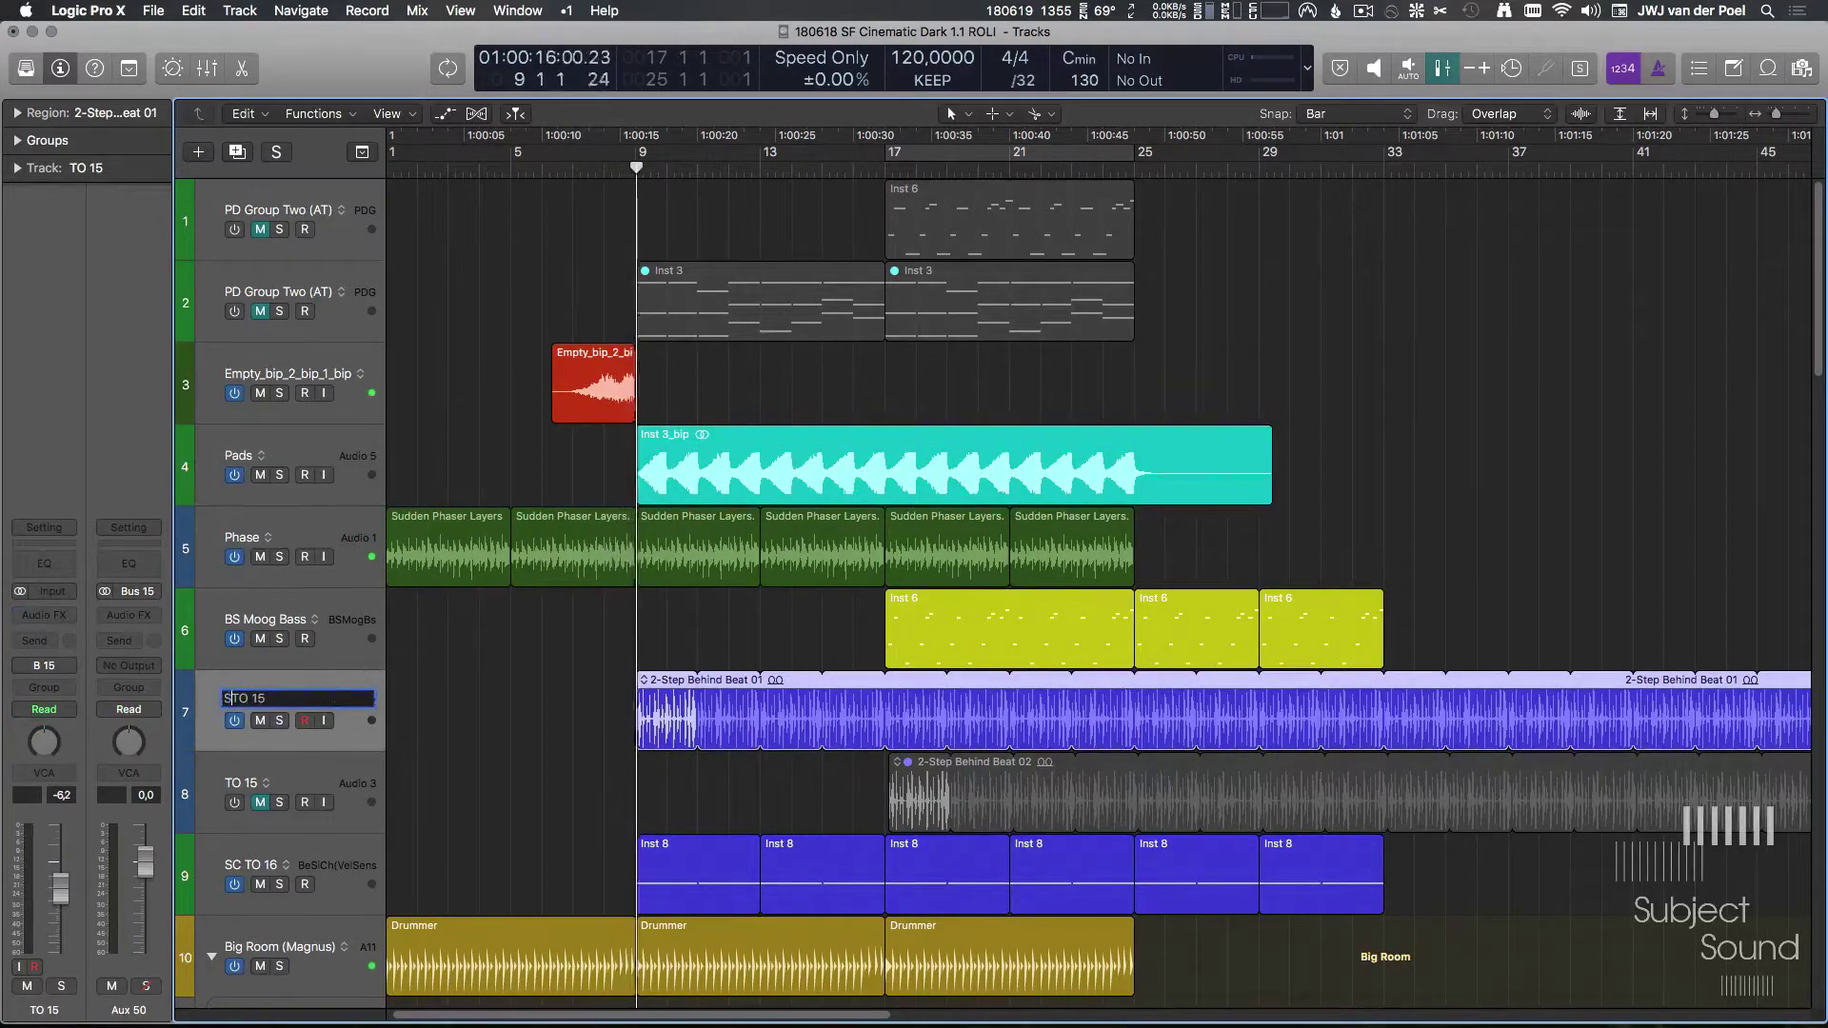
type("C")
key("Tab")
type("SC")
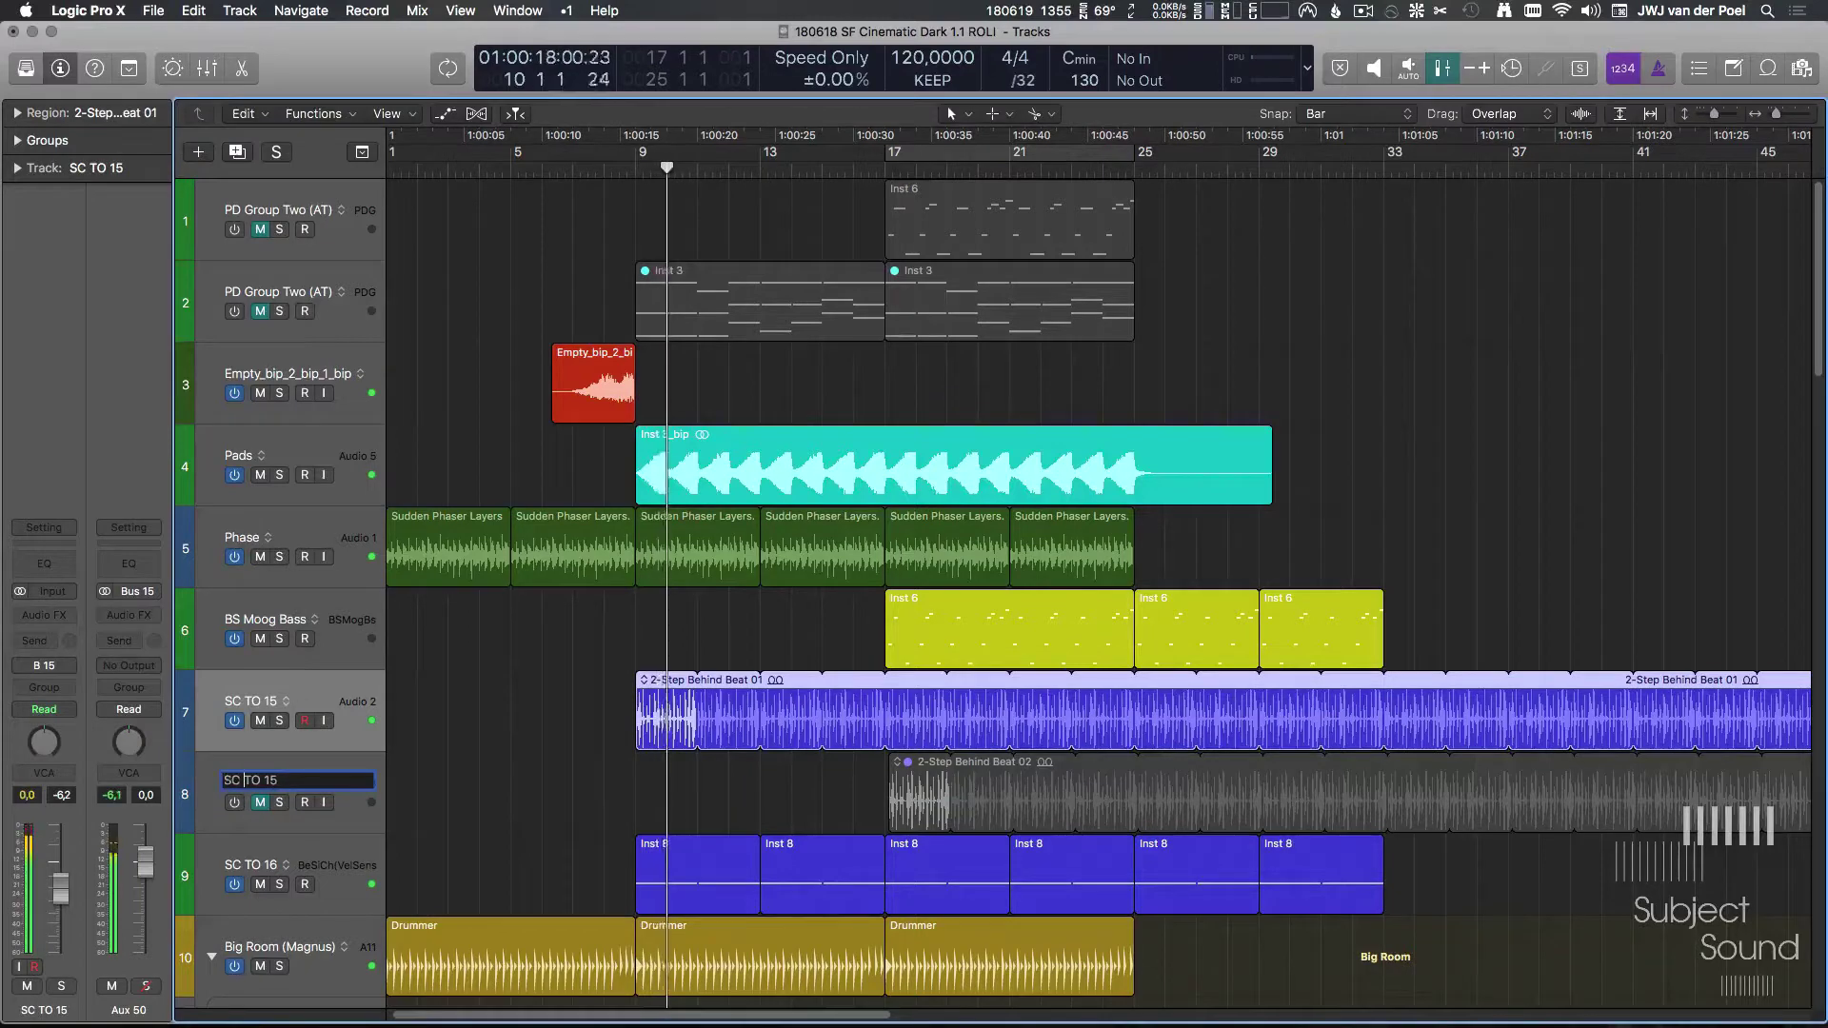
key("Tab")
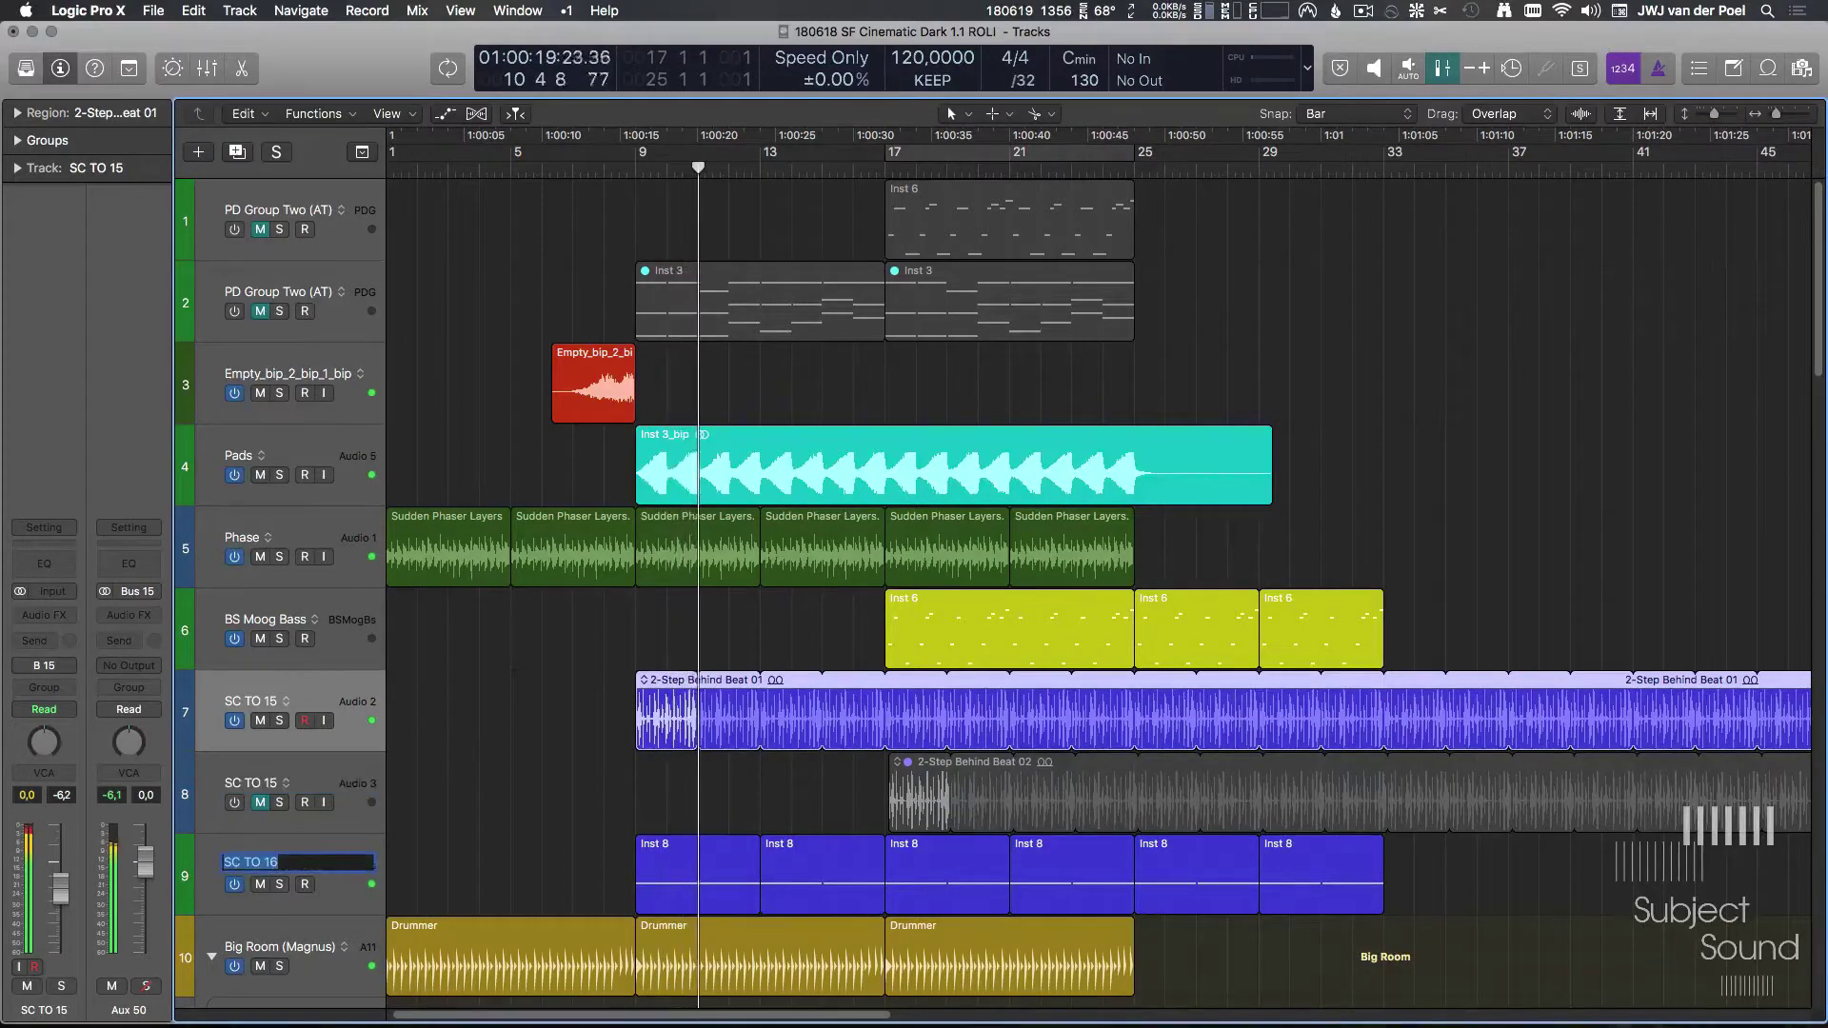
key("Return")
key("super+Right")
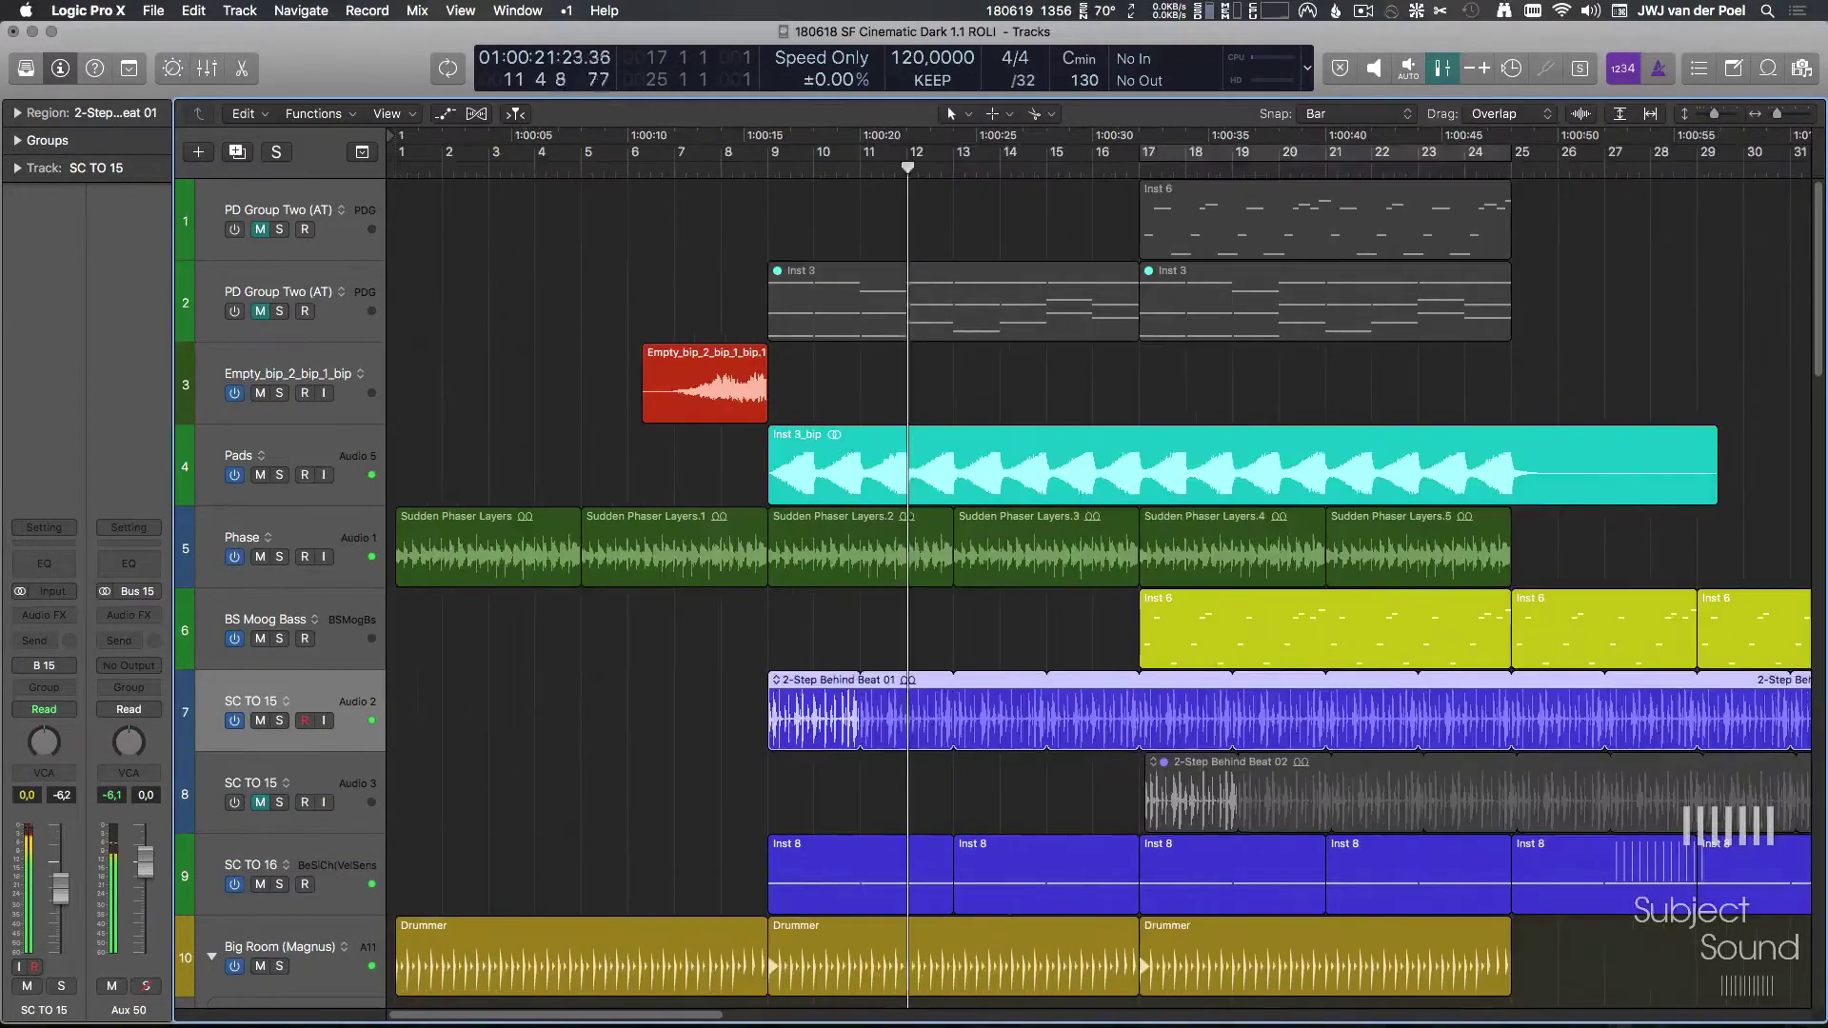
Step: Cycle over bars 17–25 and solo the Pads region, restarting from the loop start
key("c")
scroll(928, 648, "right", 5)
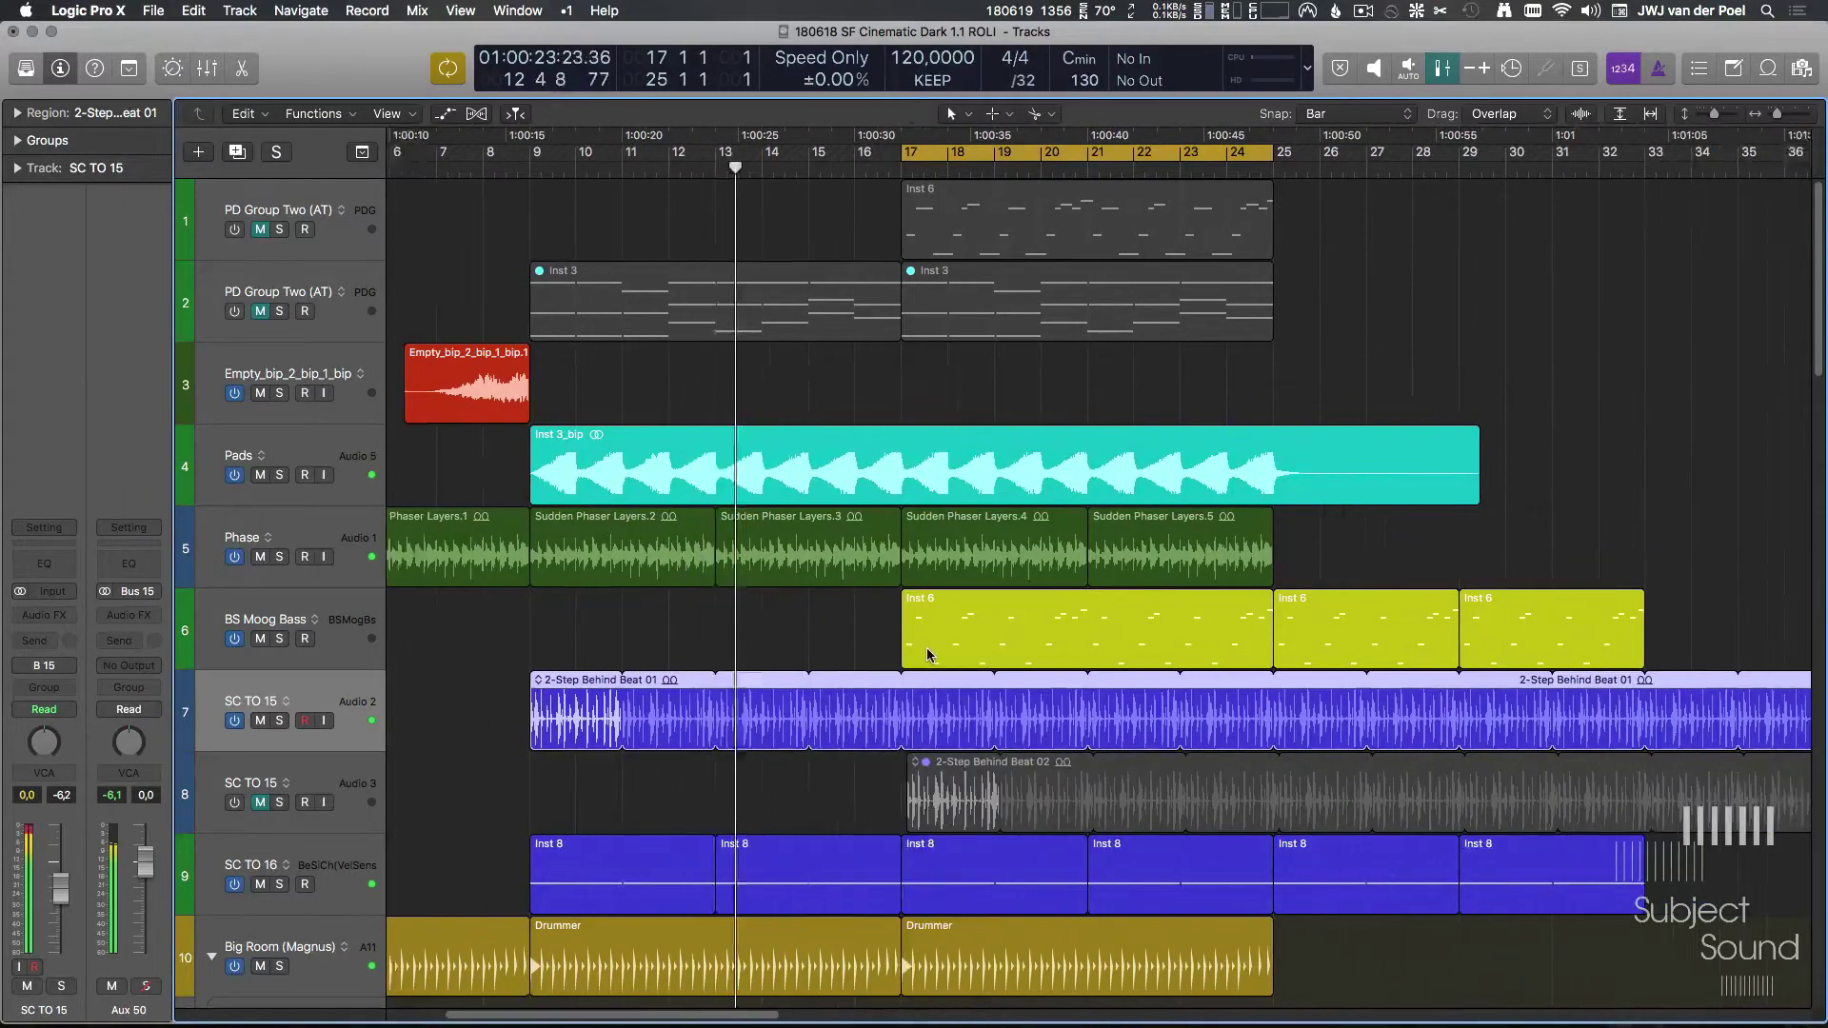
scroll(927, 647, "right", 2)
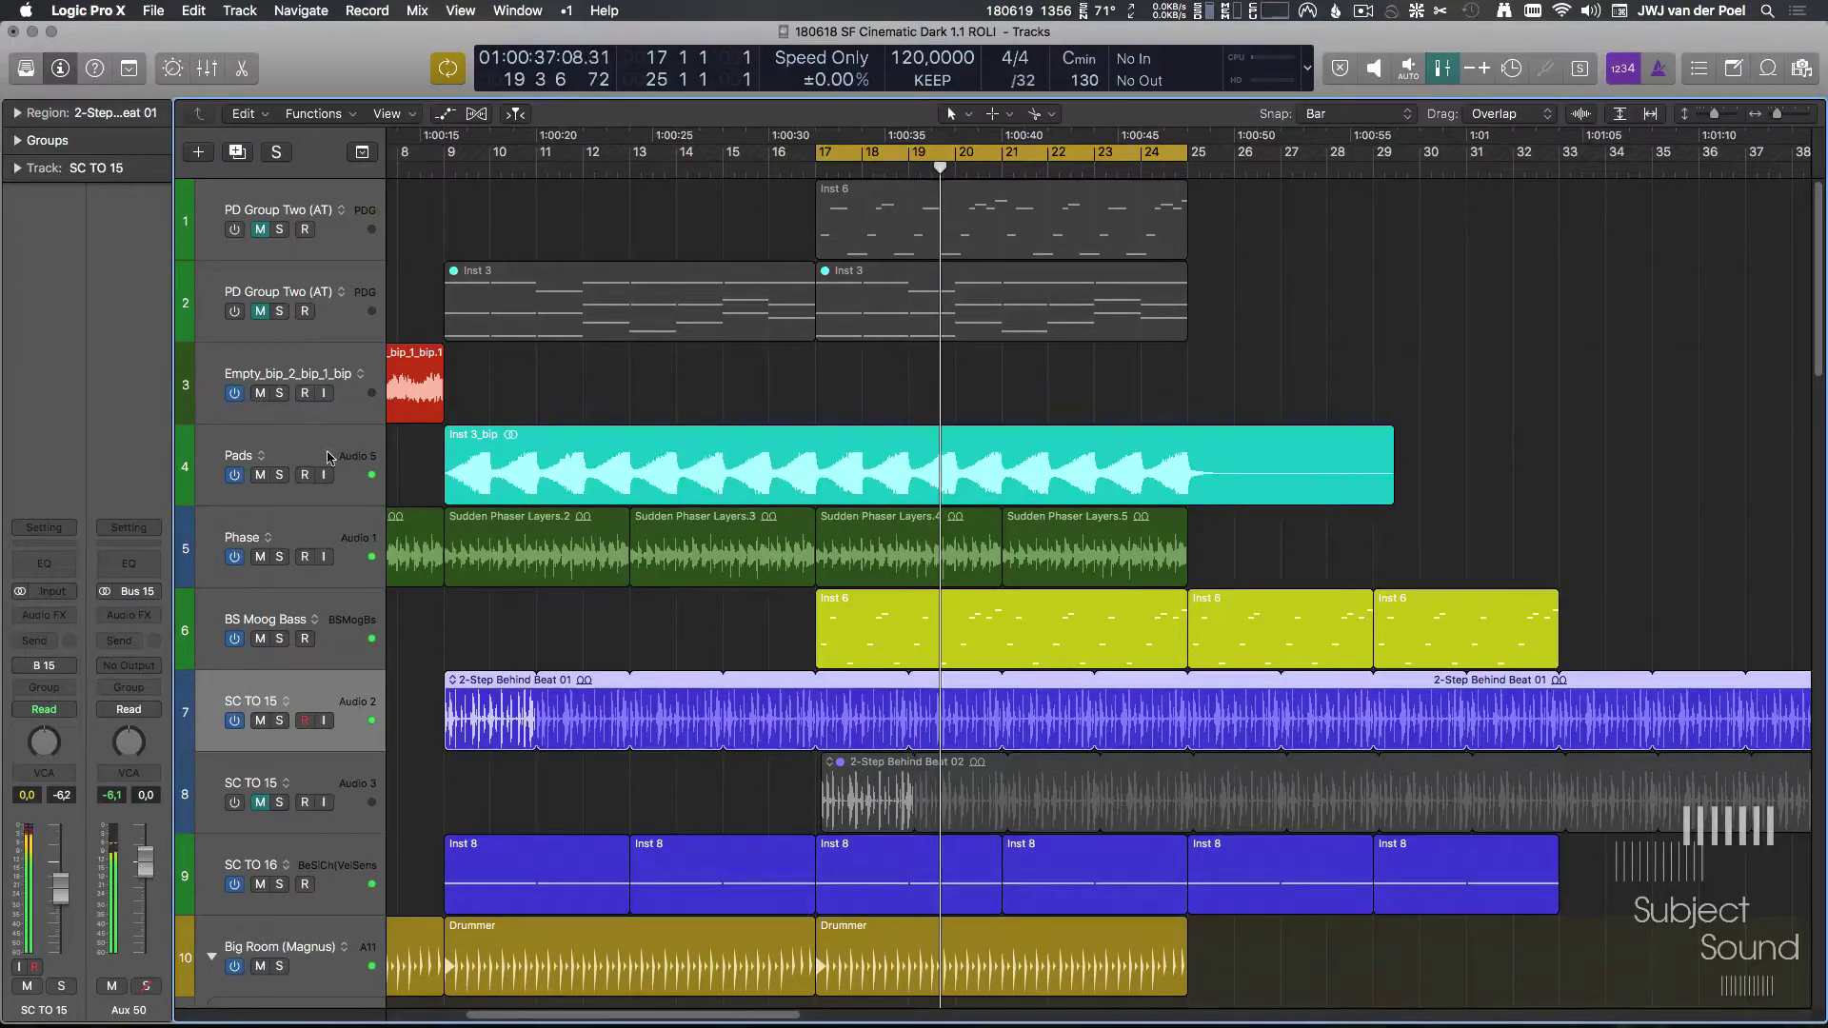
left_click(378, 467)
key("ctrl+s")
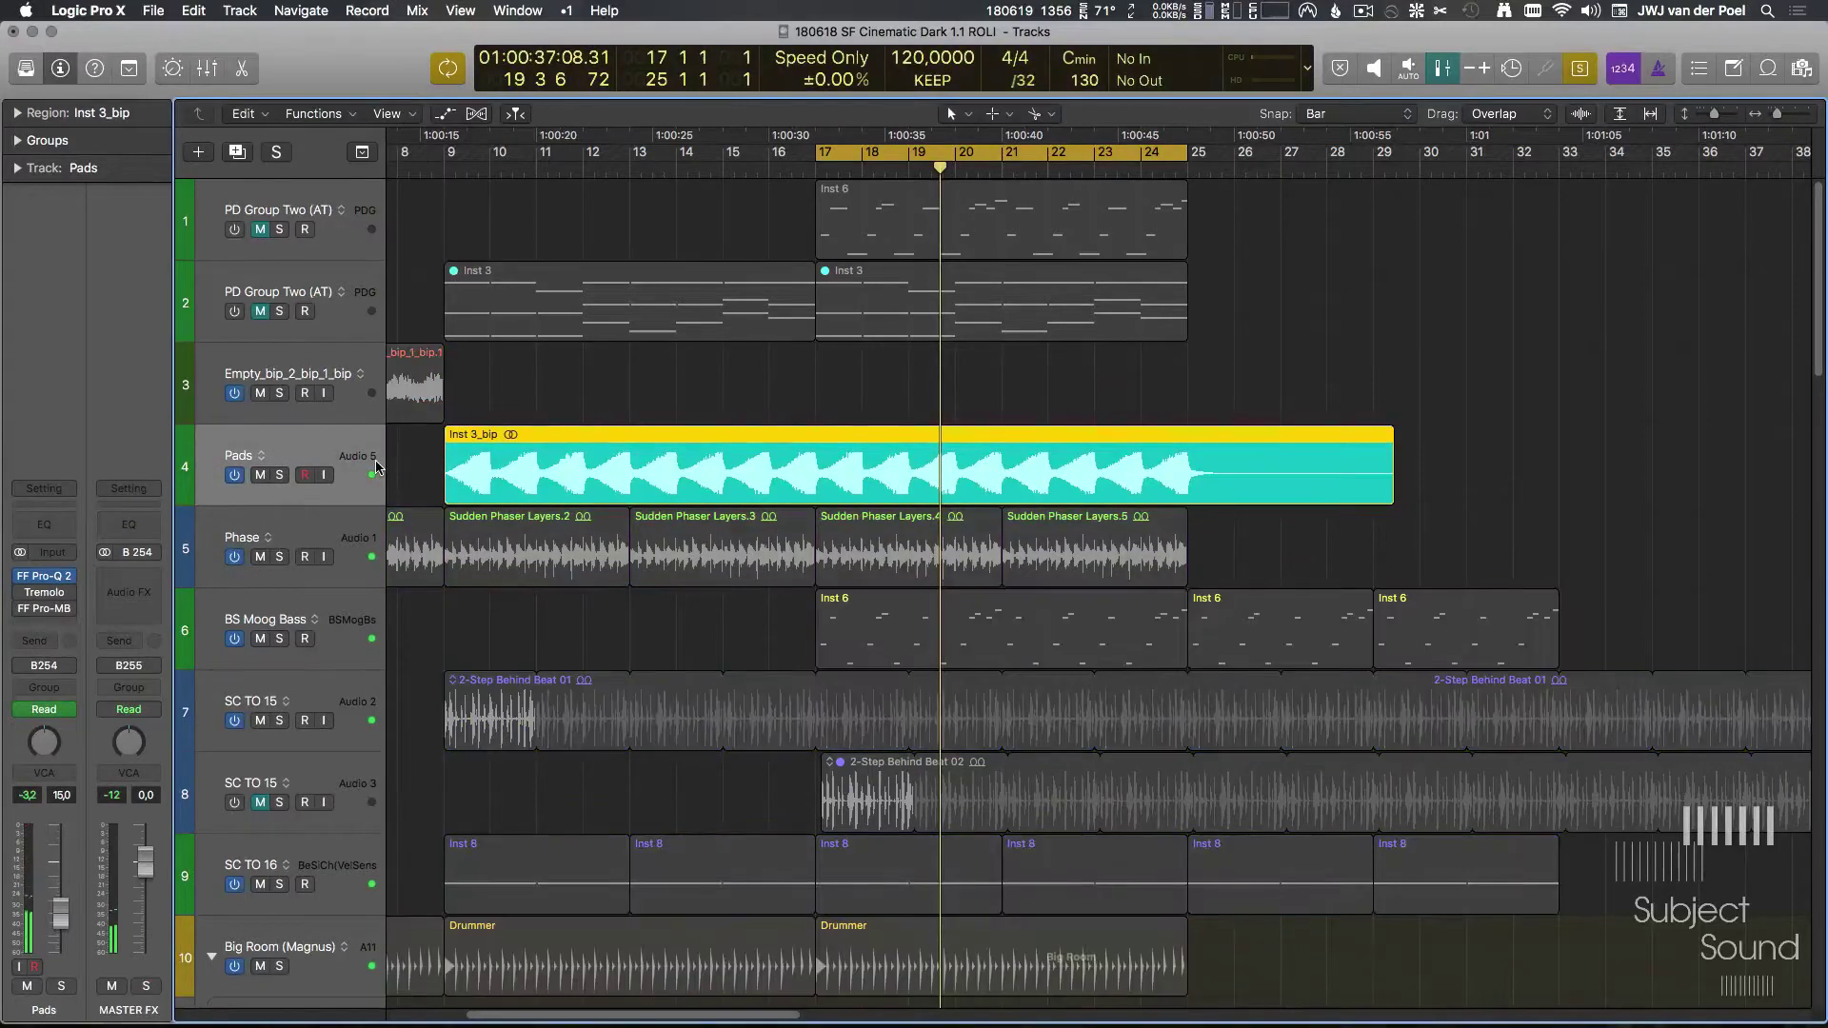
key("Return")
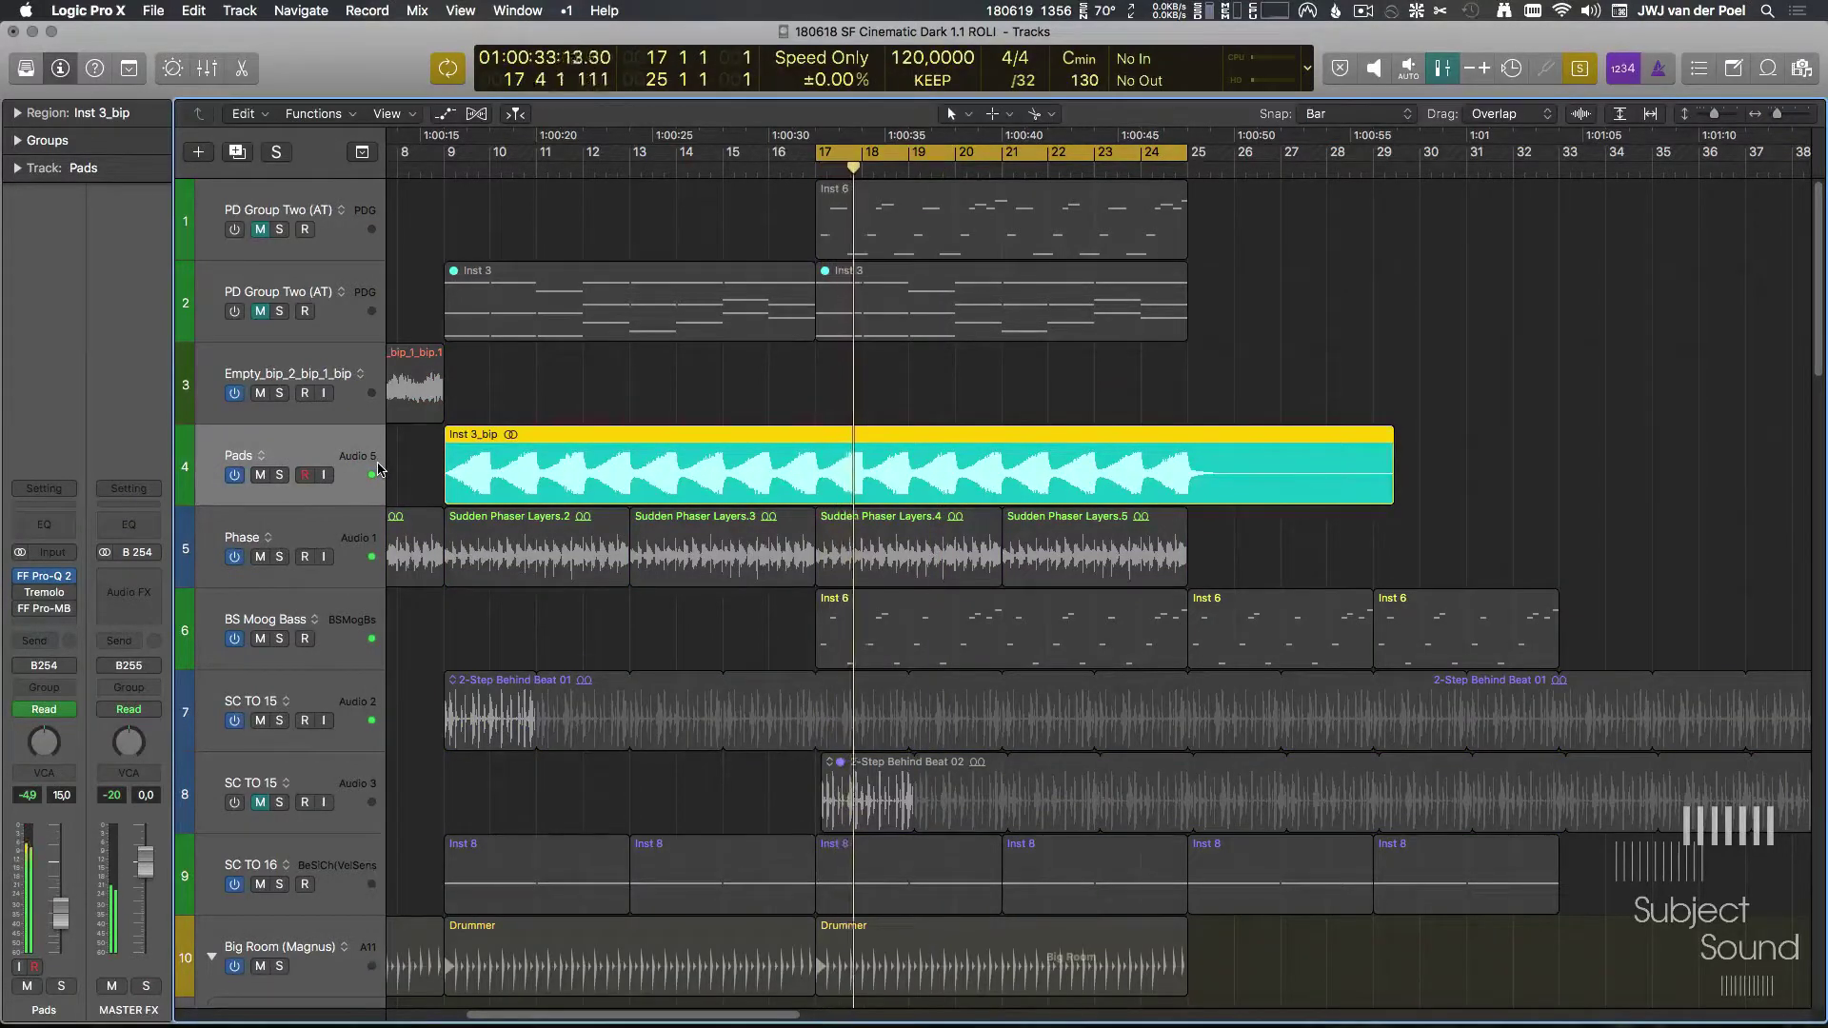
Step: Solo the Phase, BS Moog Bass and Big Room Drummer regions in turn, then turn solo off
left_click(351, 536)
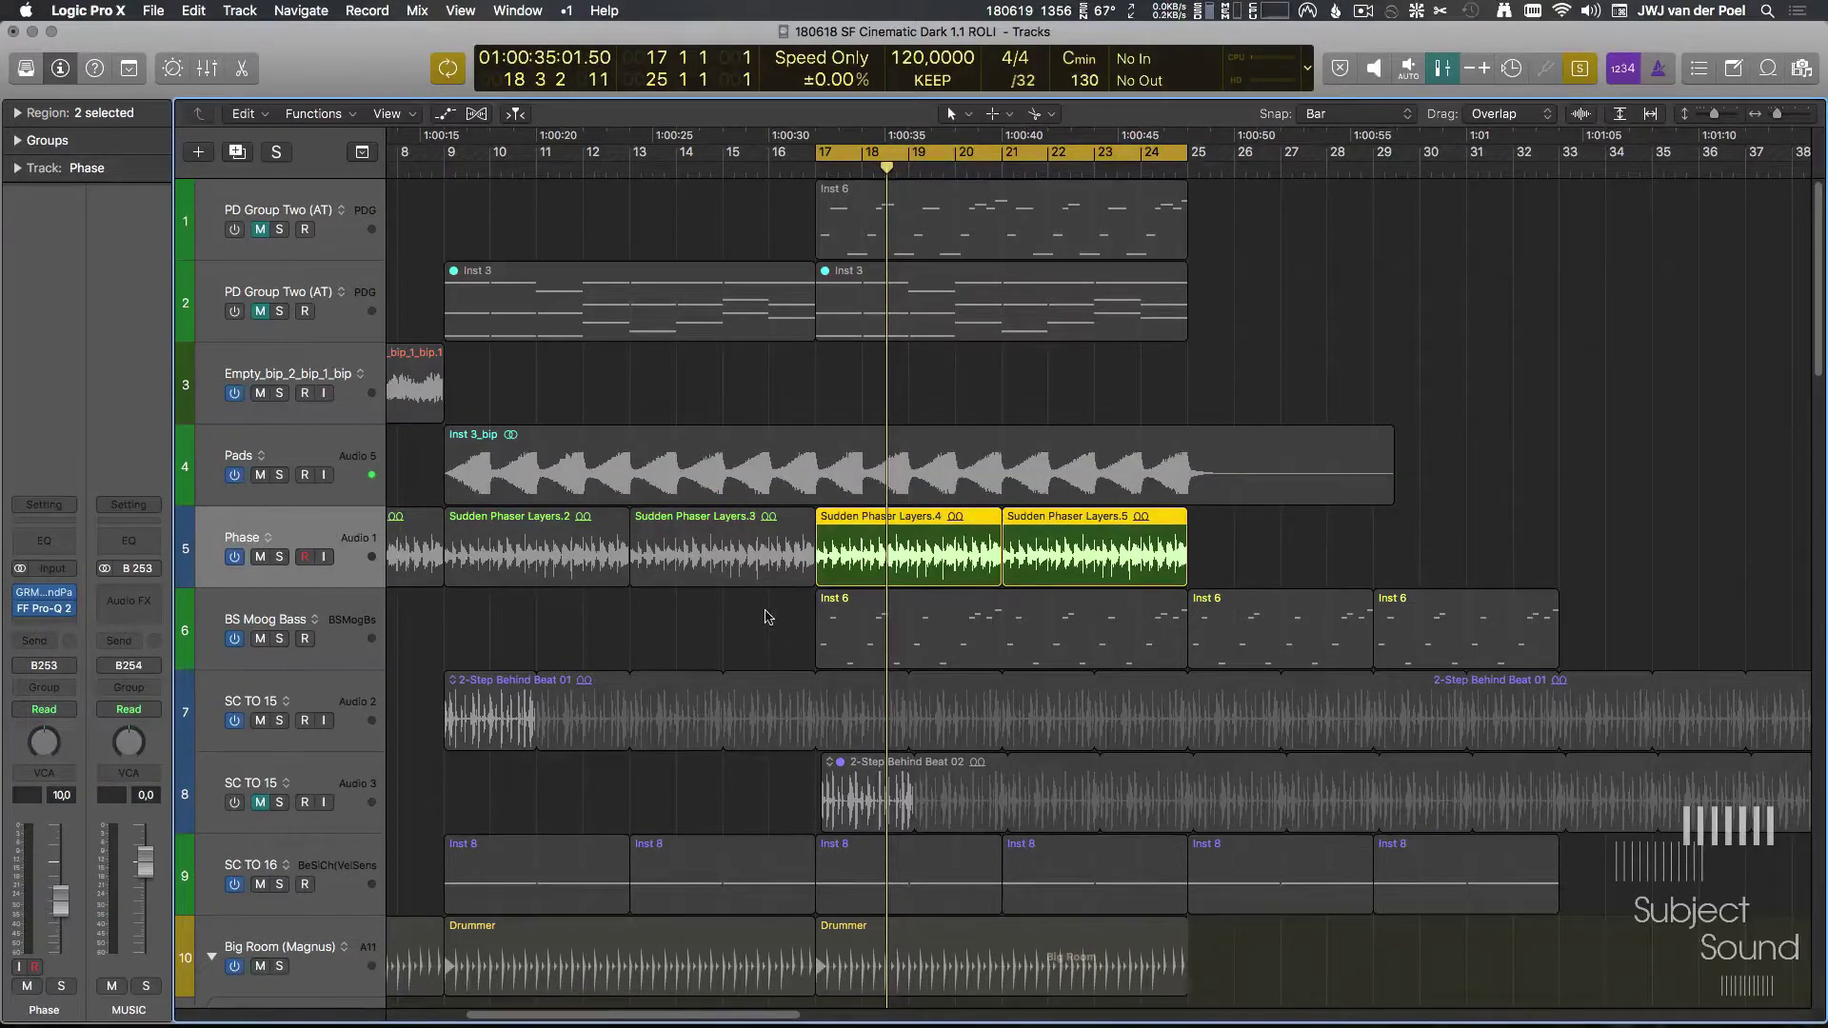
key("Return")
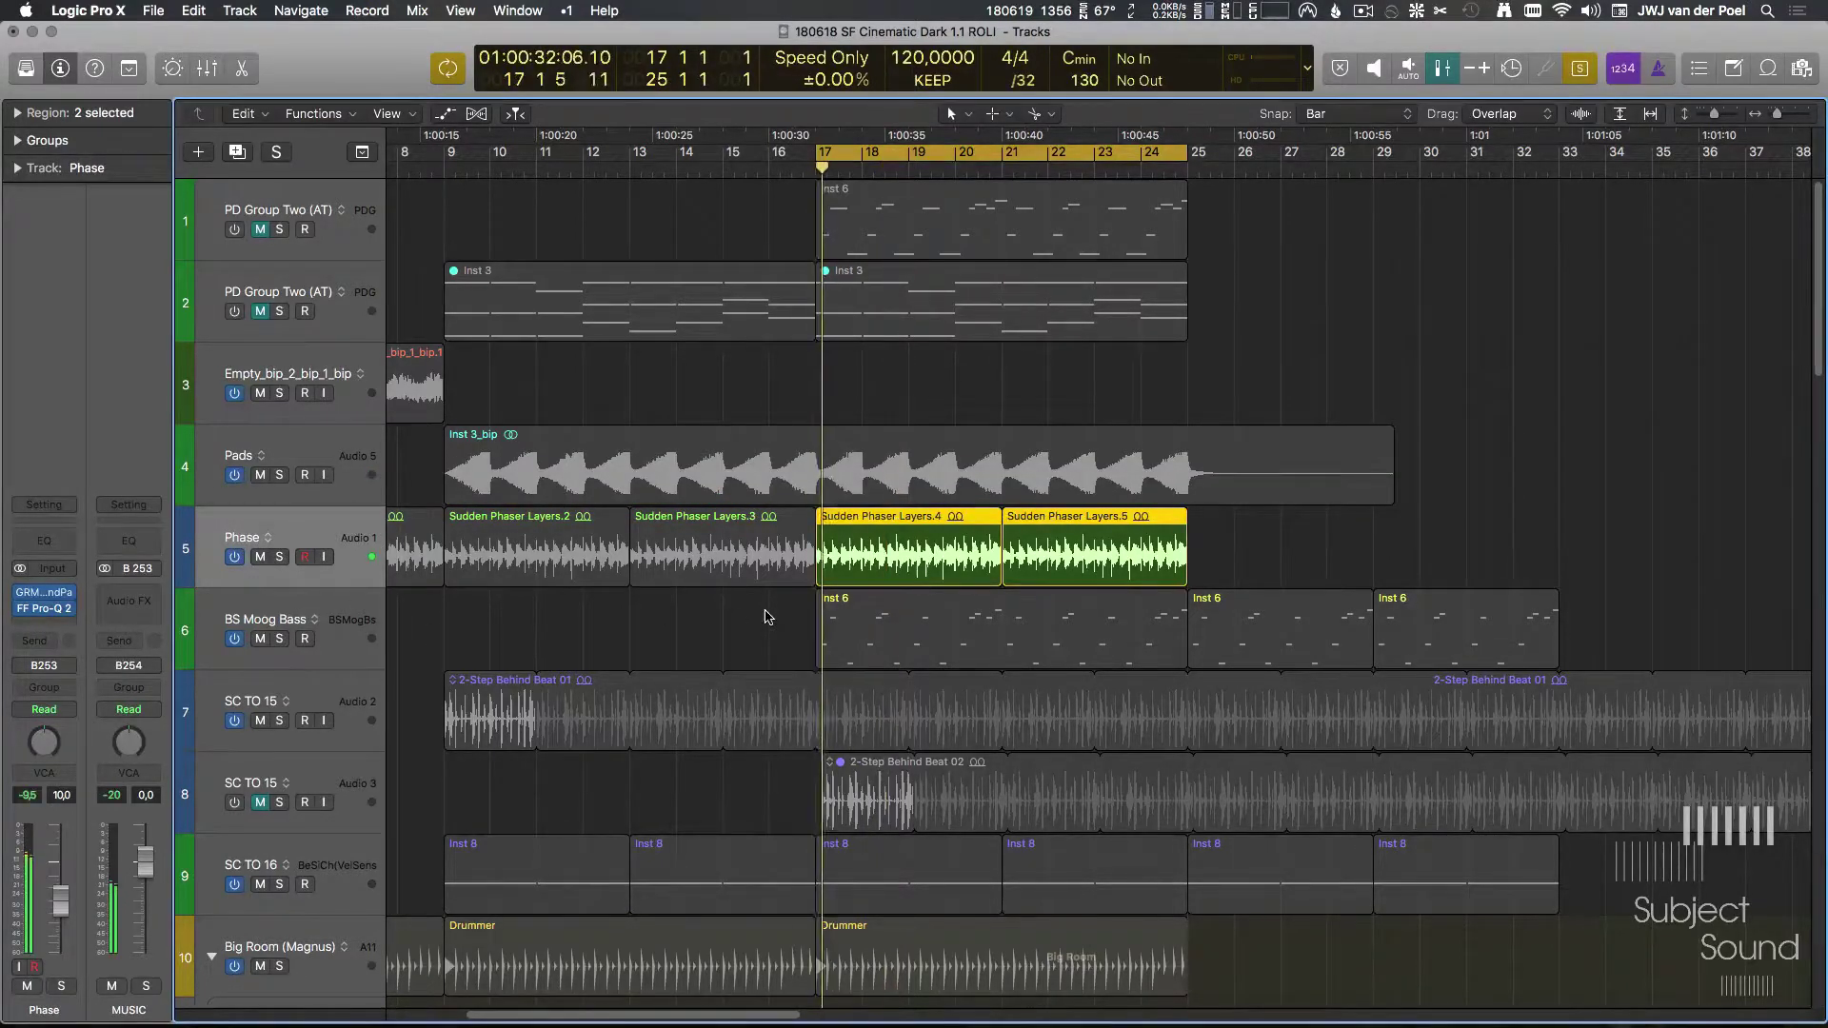
left_click(344, 625)
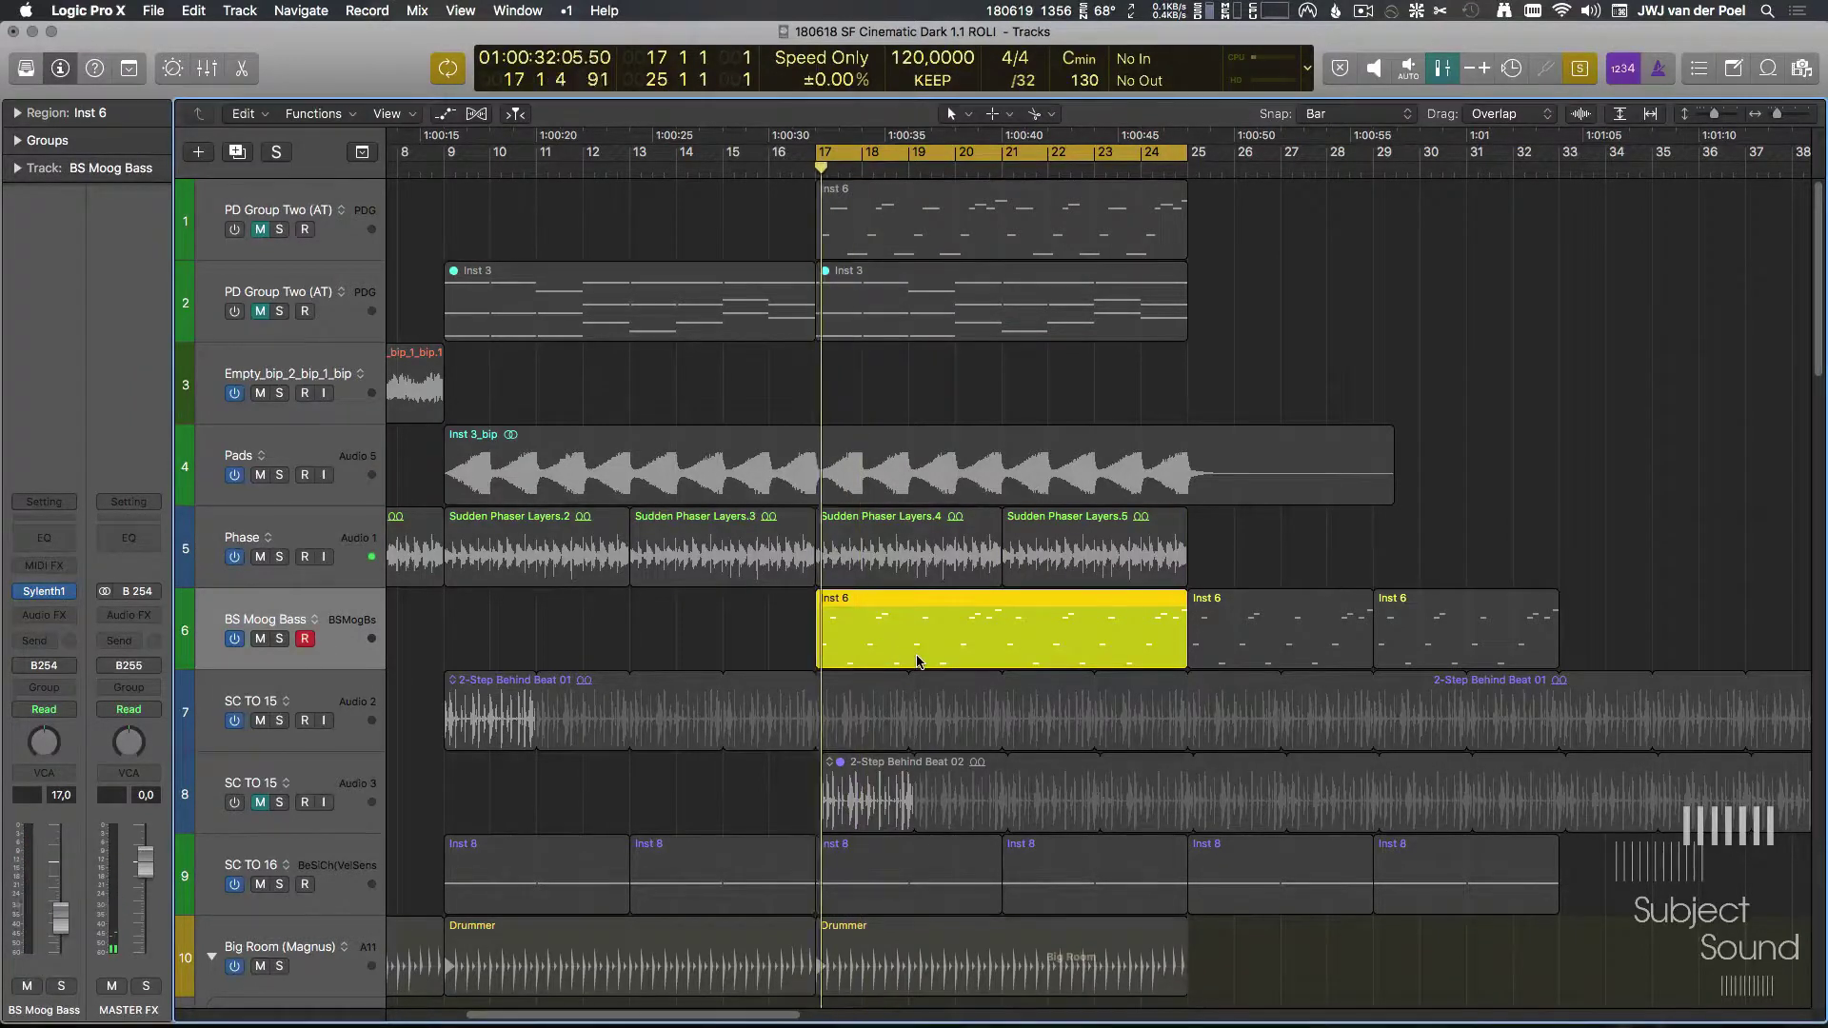
scroll(891, 657, "down", 3)
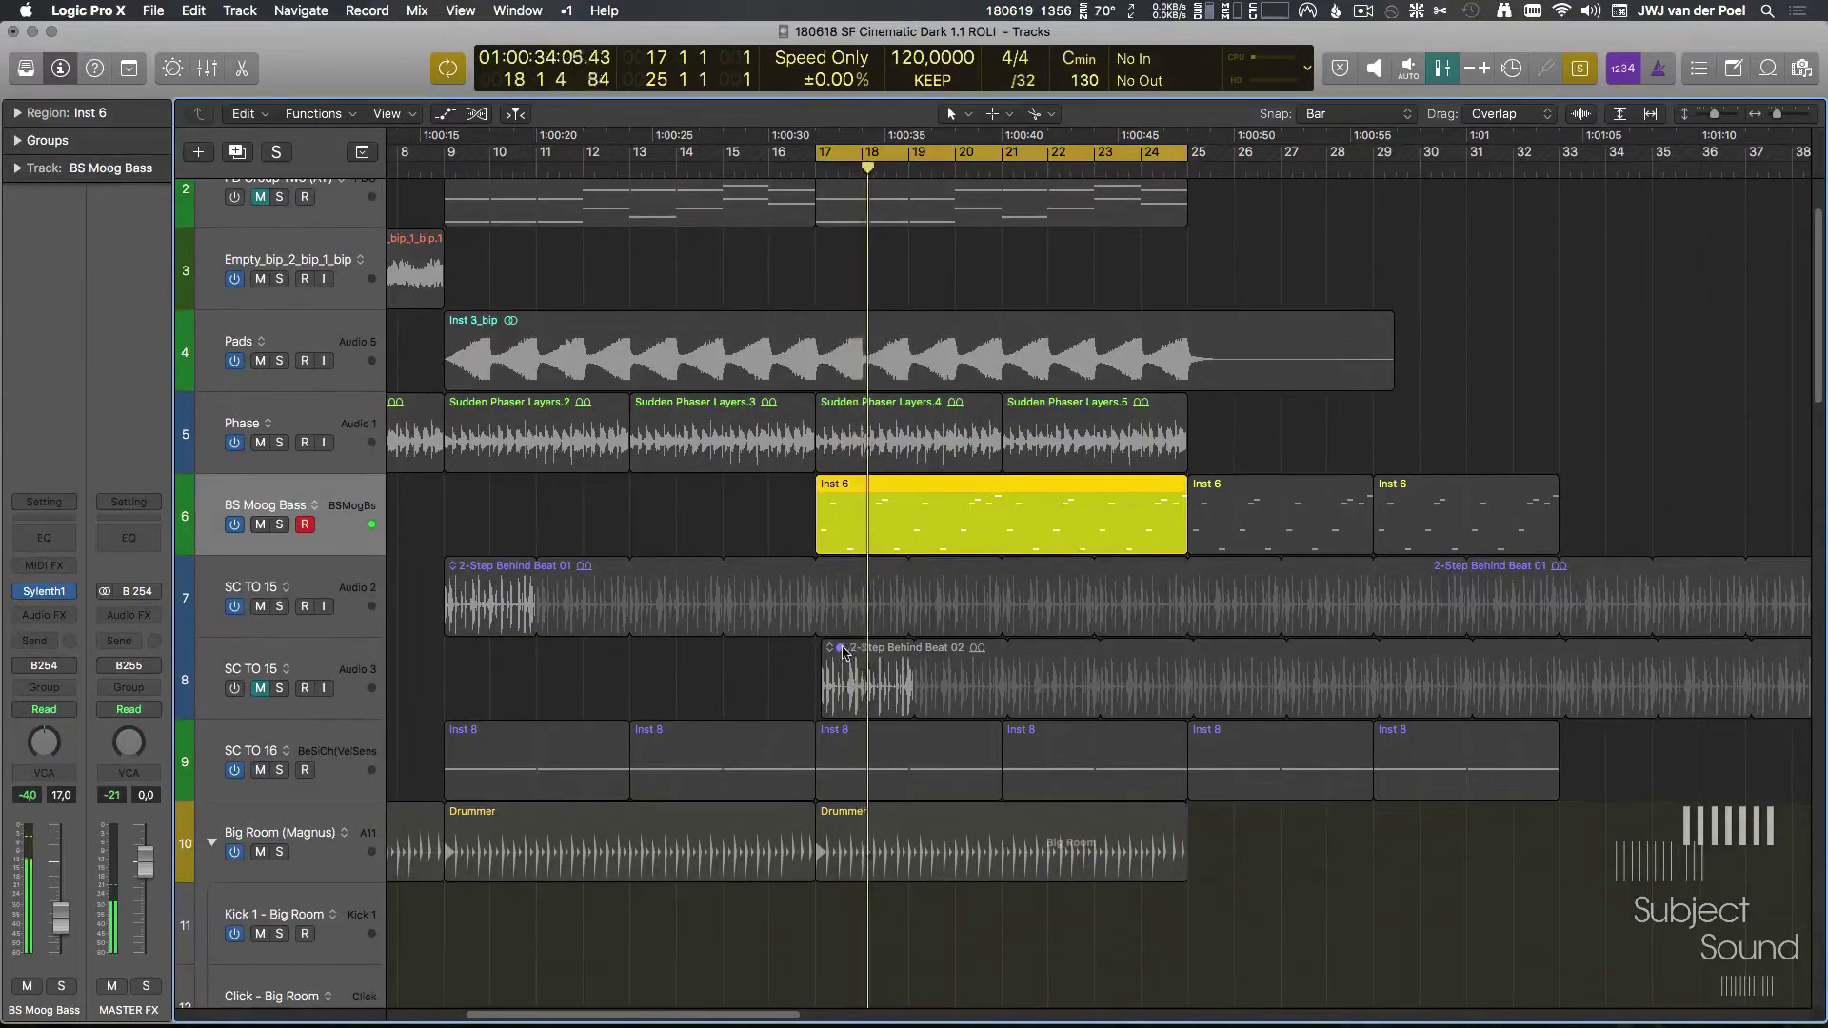
left_click(363, 848)
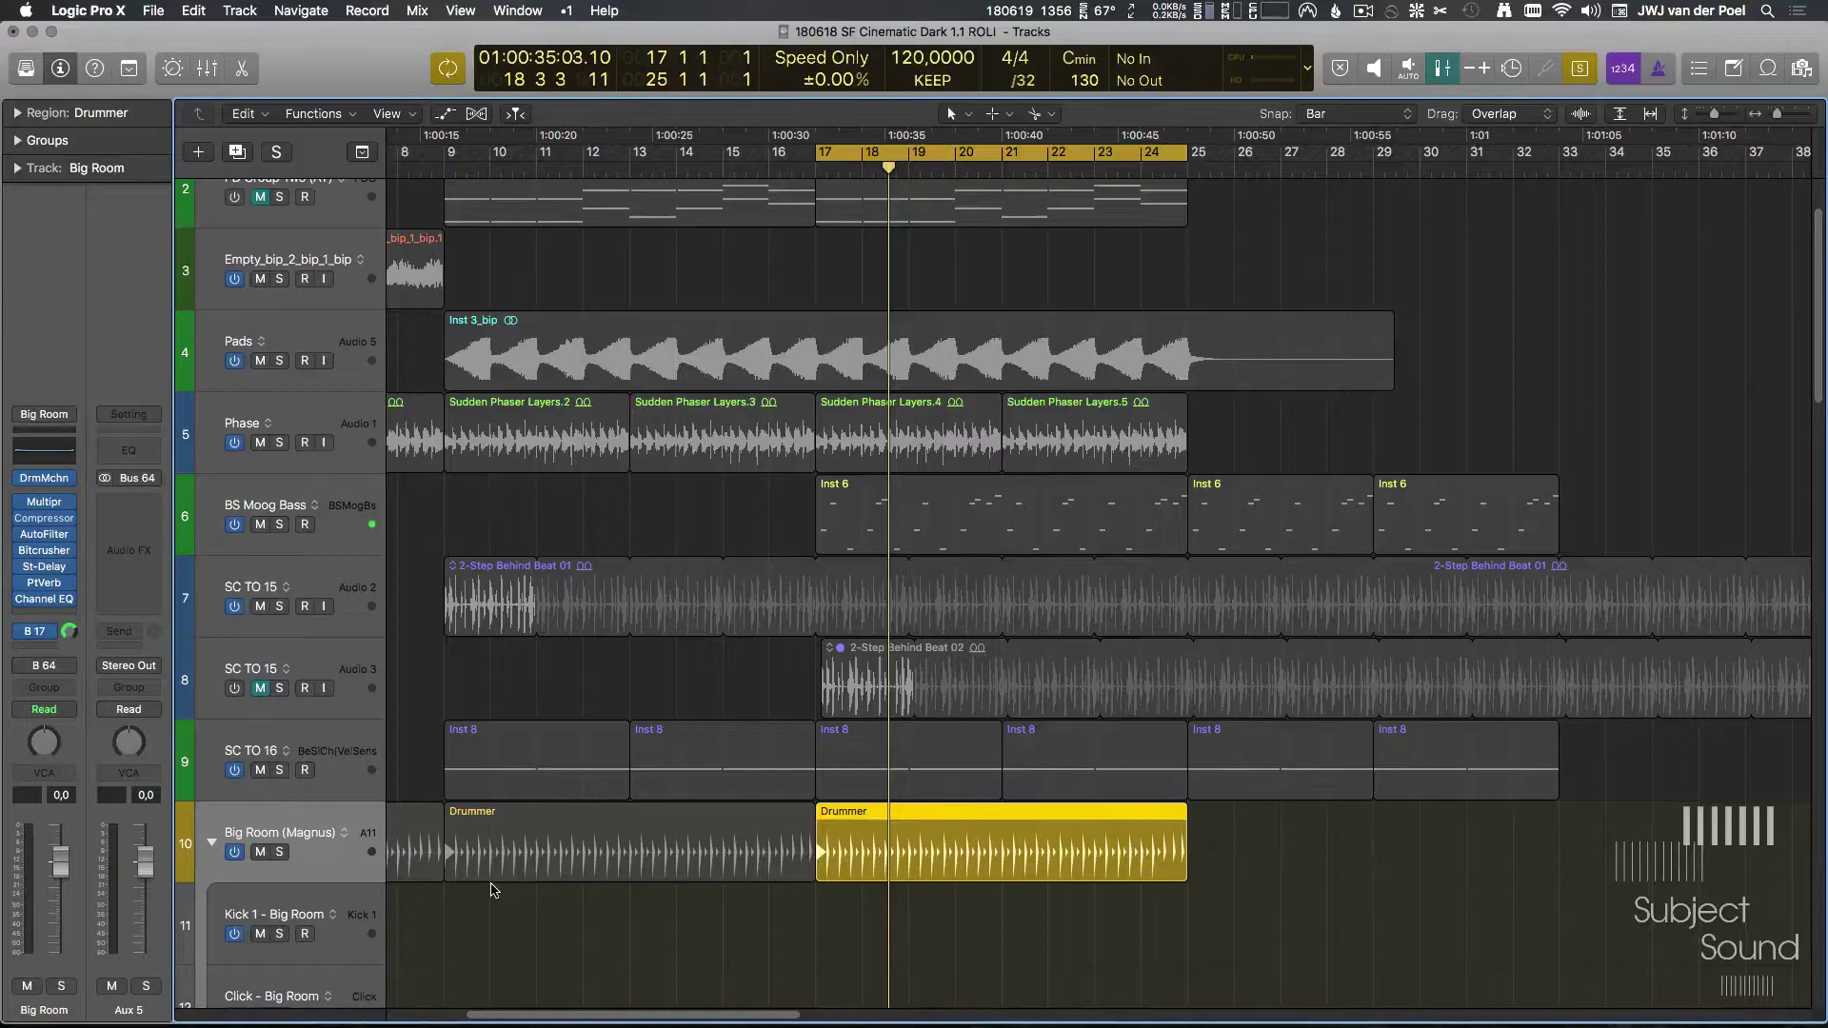
key("shift+Return")
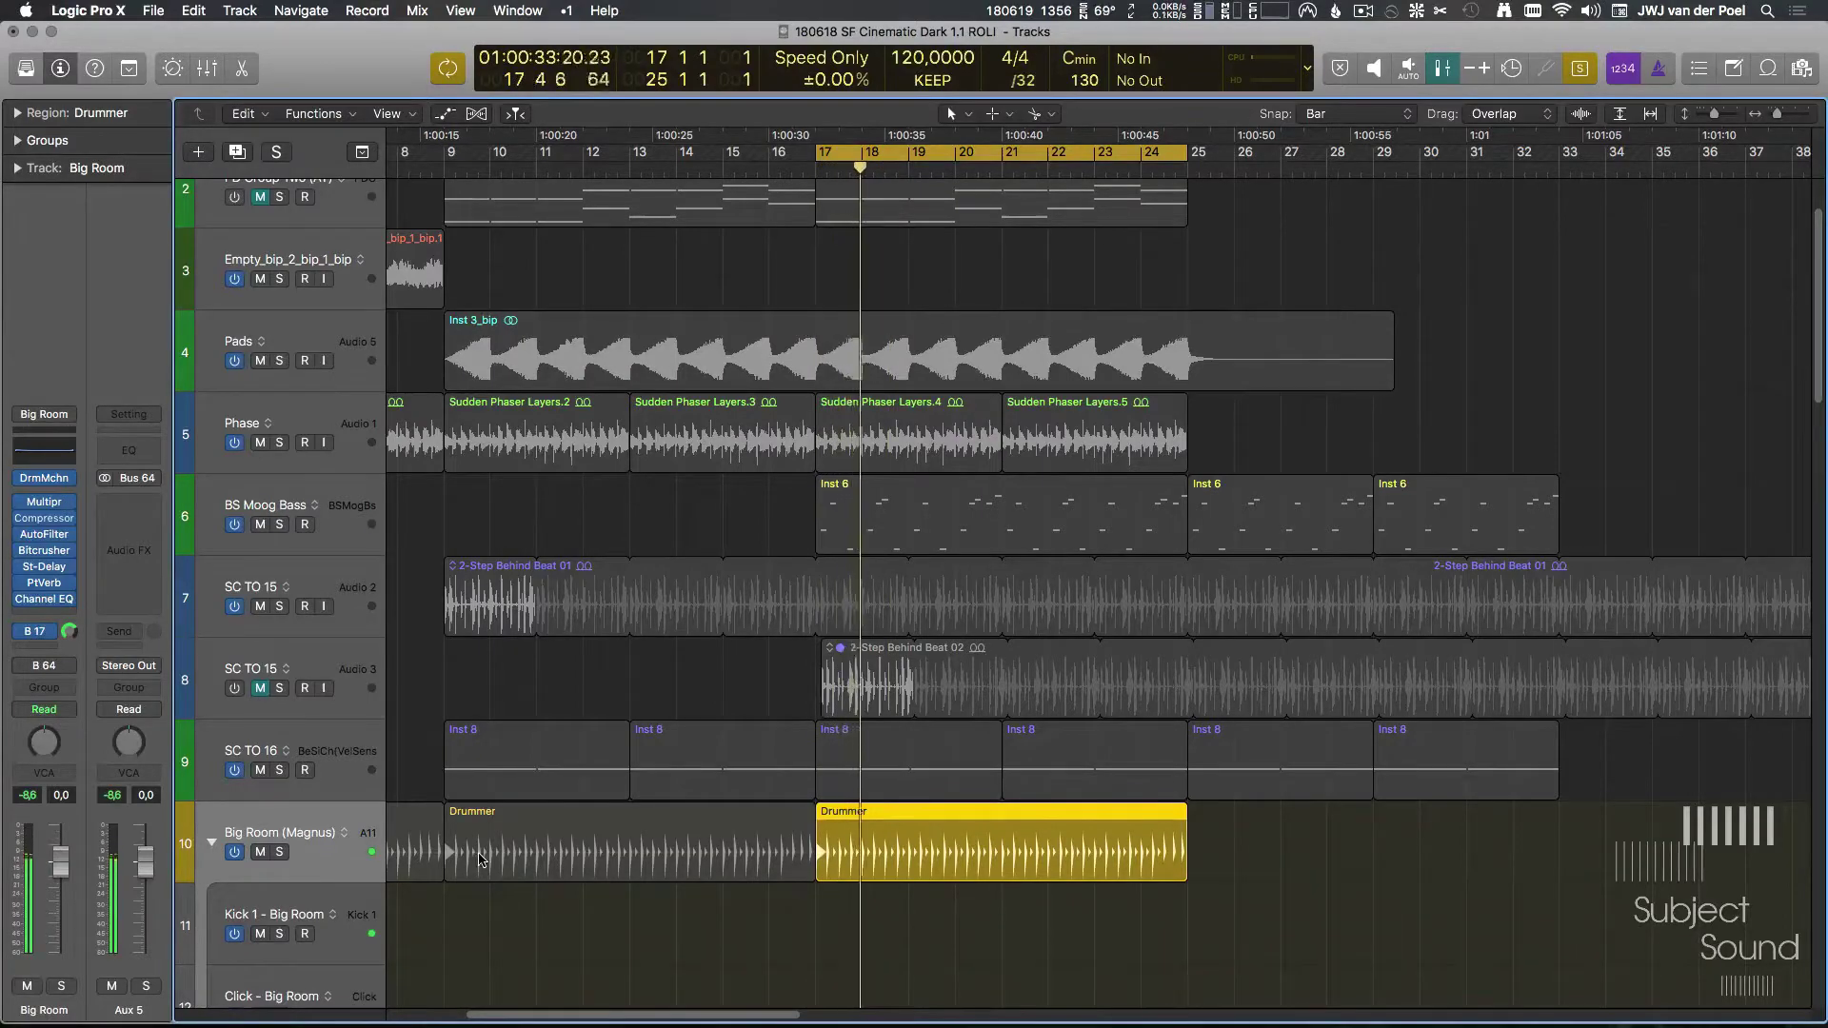
key("ctrl+s")
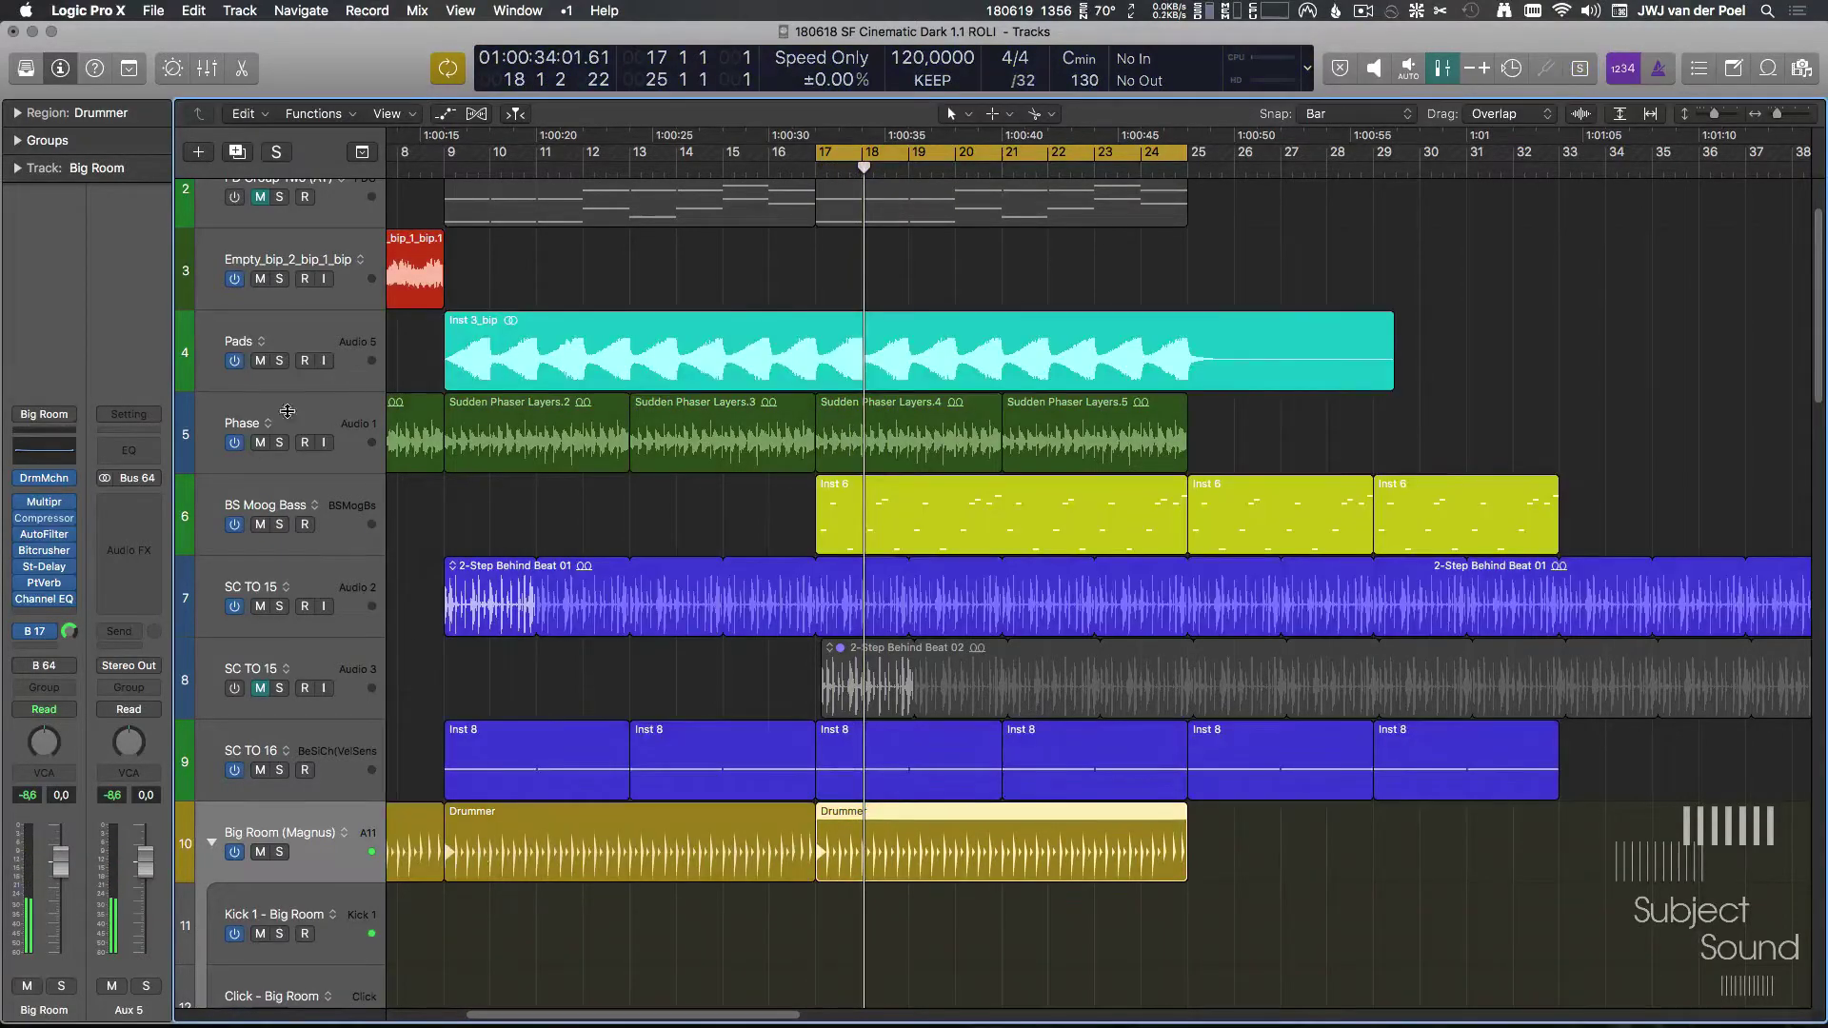
Step: Mute the Phase and BS Moog Bass tracks and reset the Pads' Pro-MB to Default Setting
left_click_drag(259, 443, 275, 513)
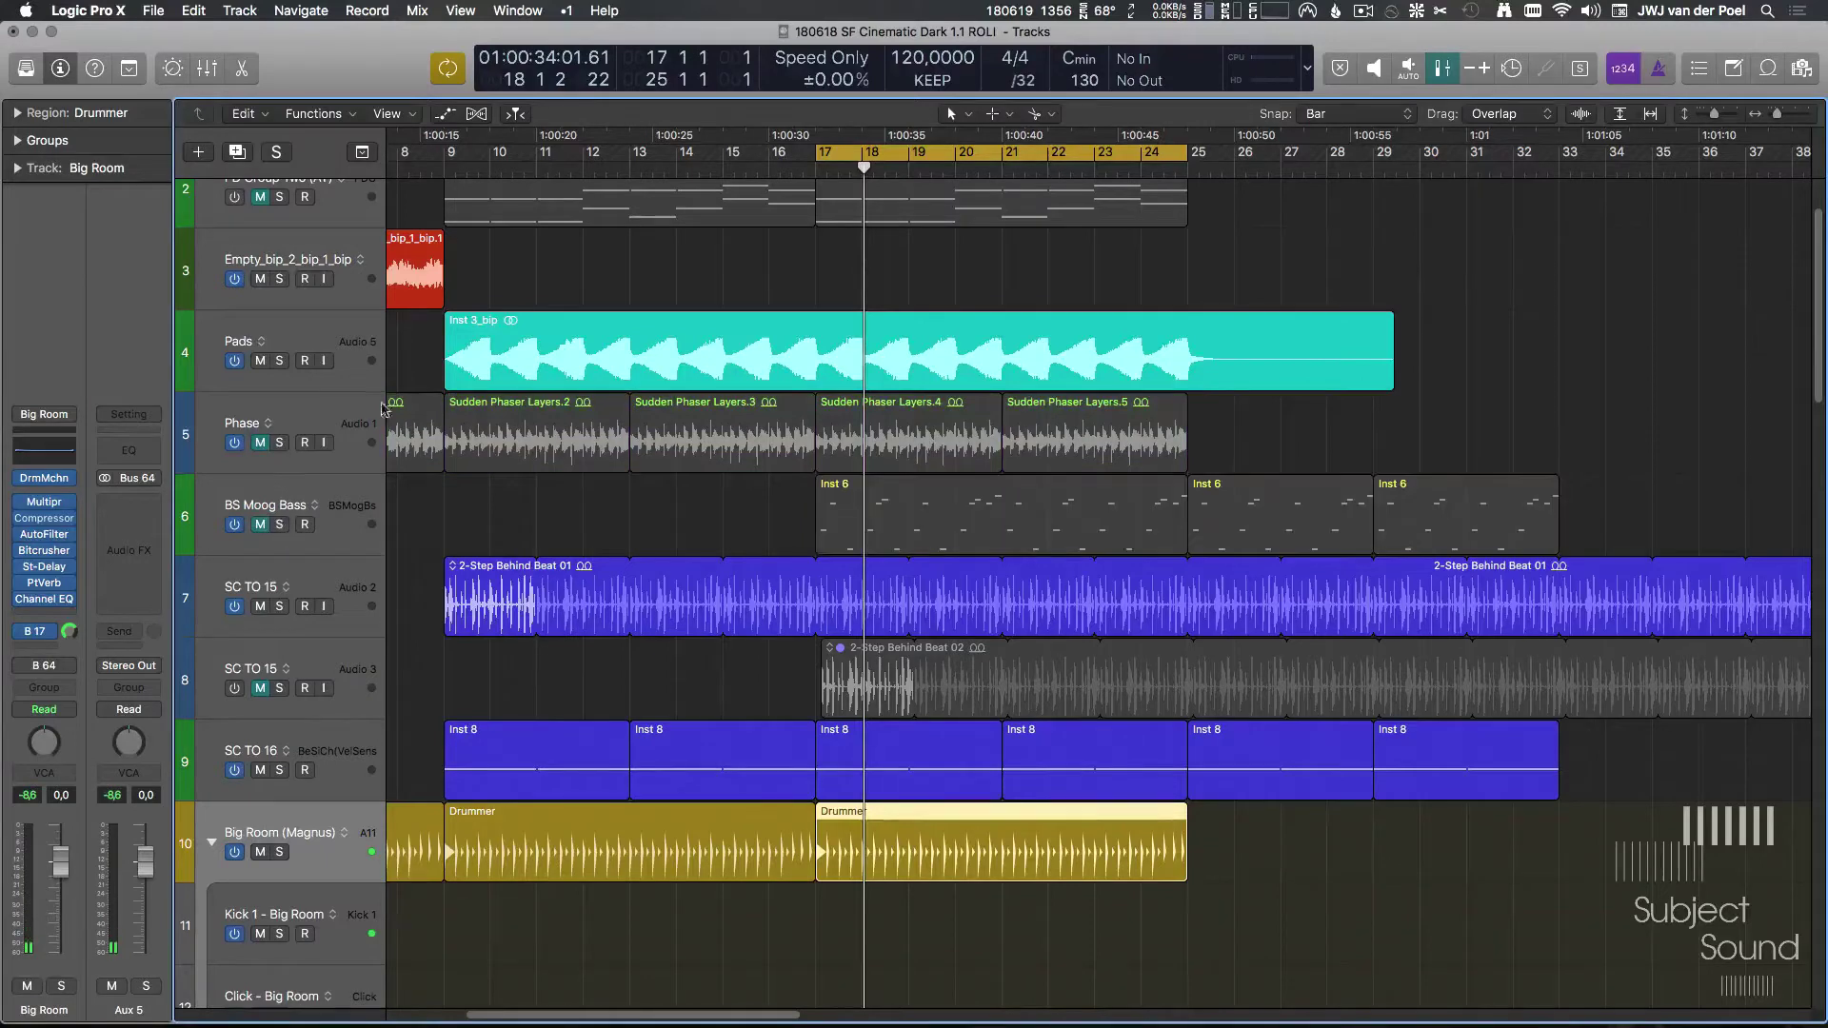
left_click(358, 353)
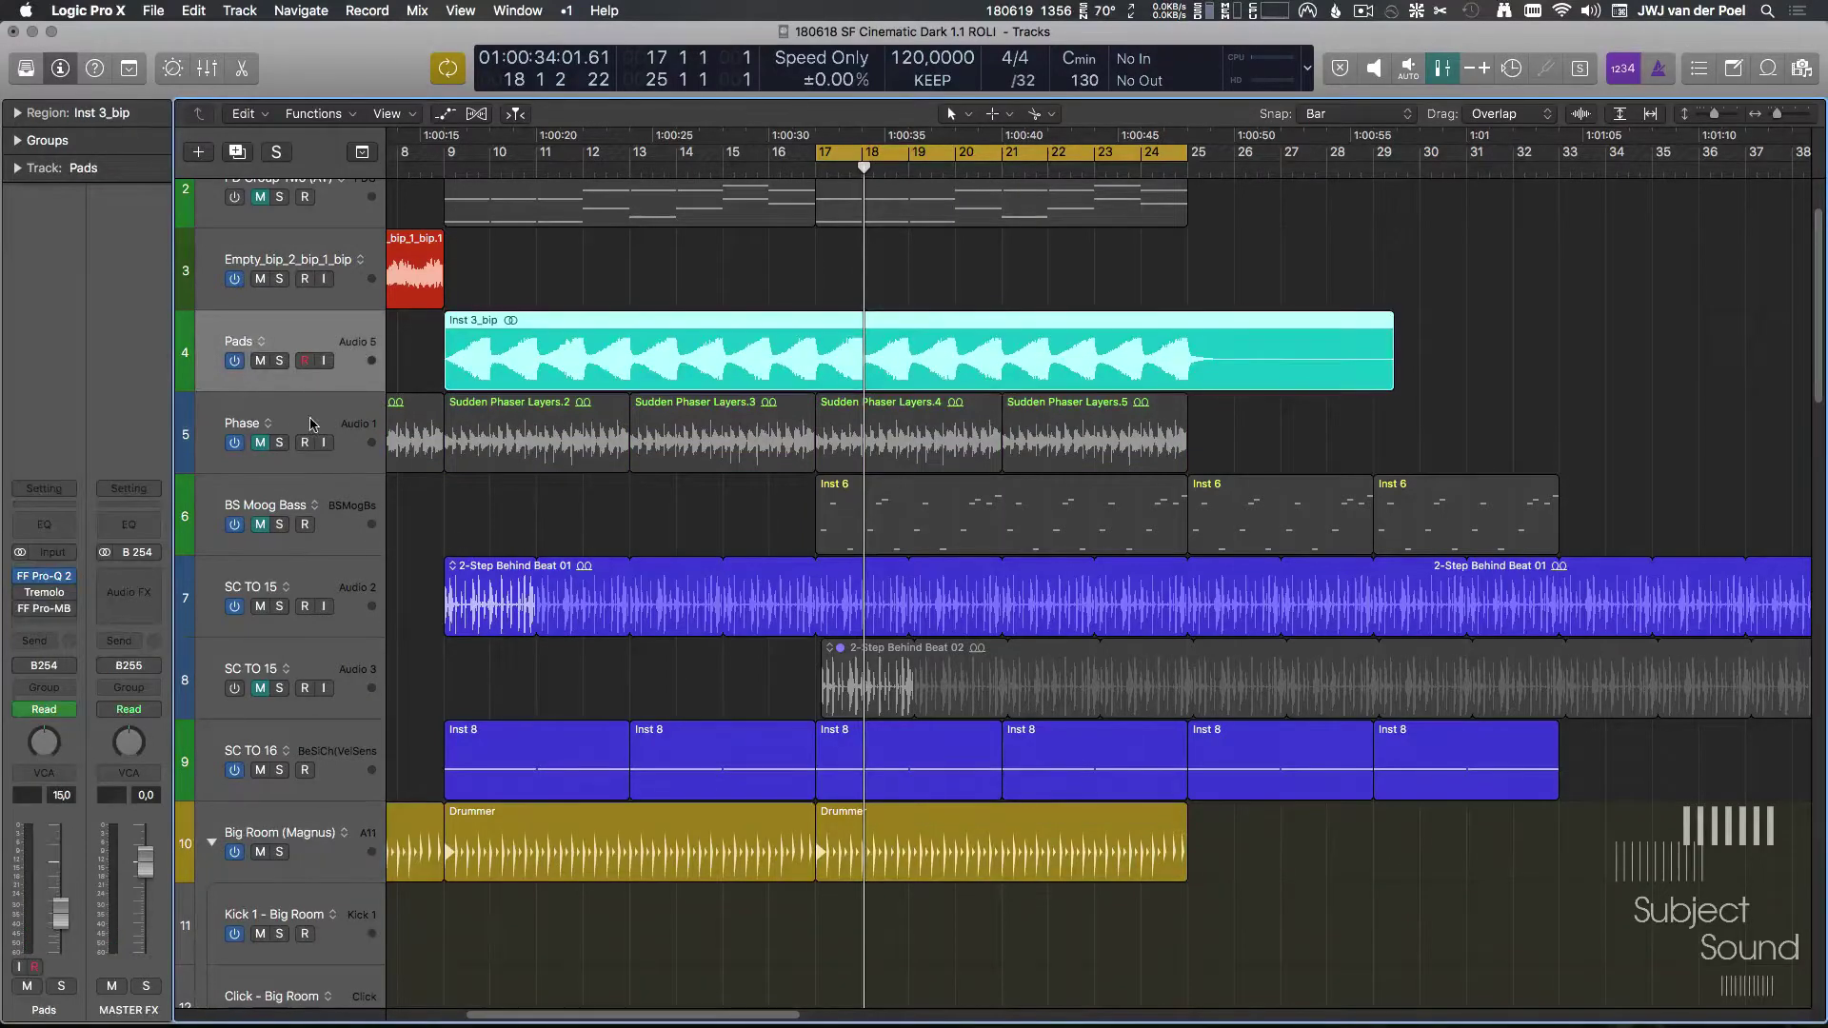
left_click(44, 610)
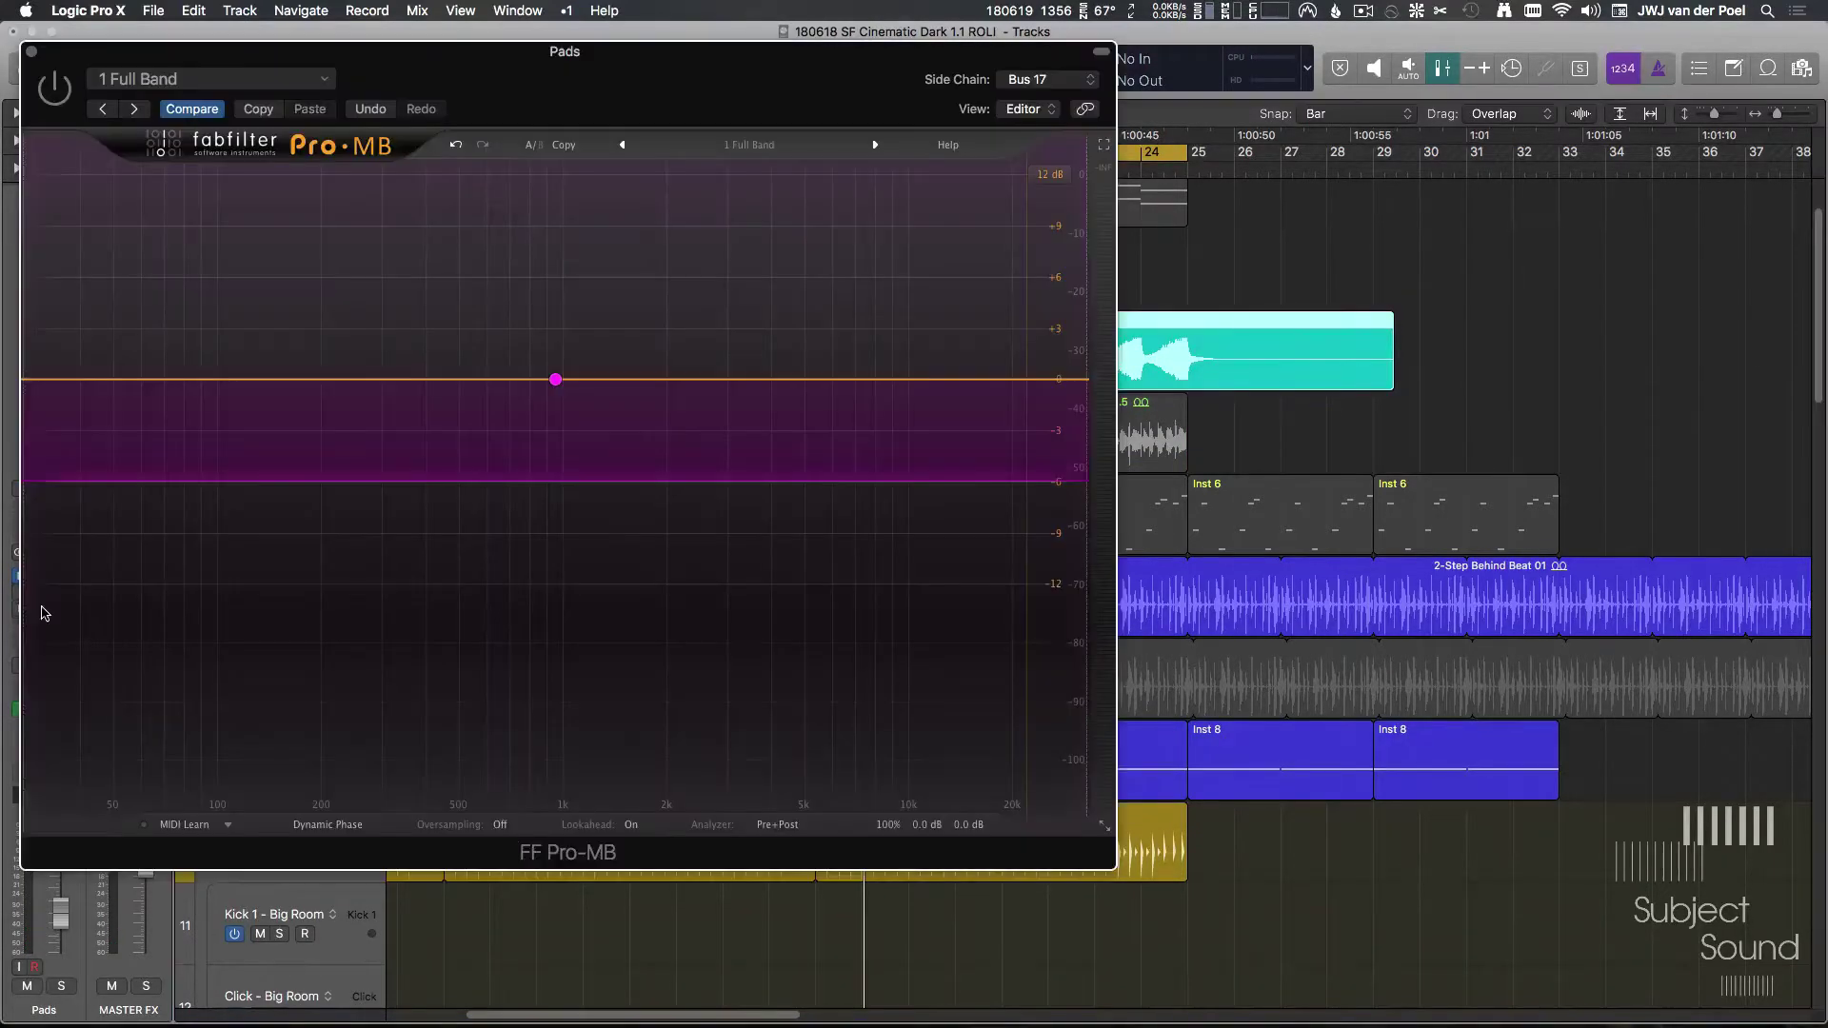
left_click(790, 148)
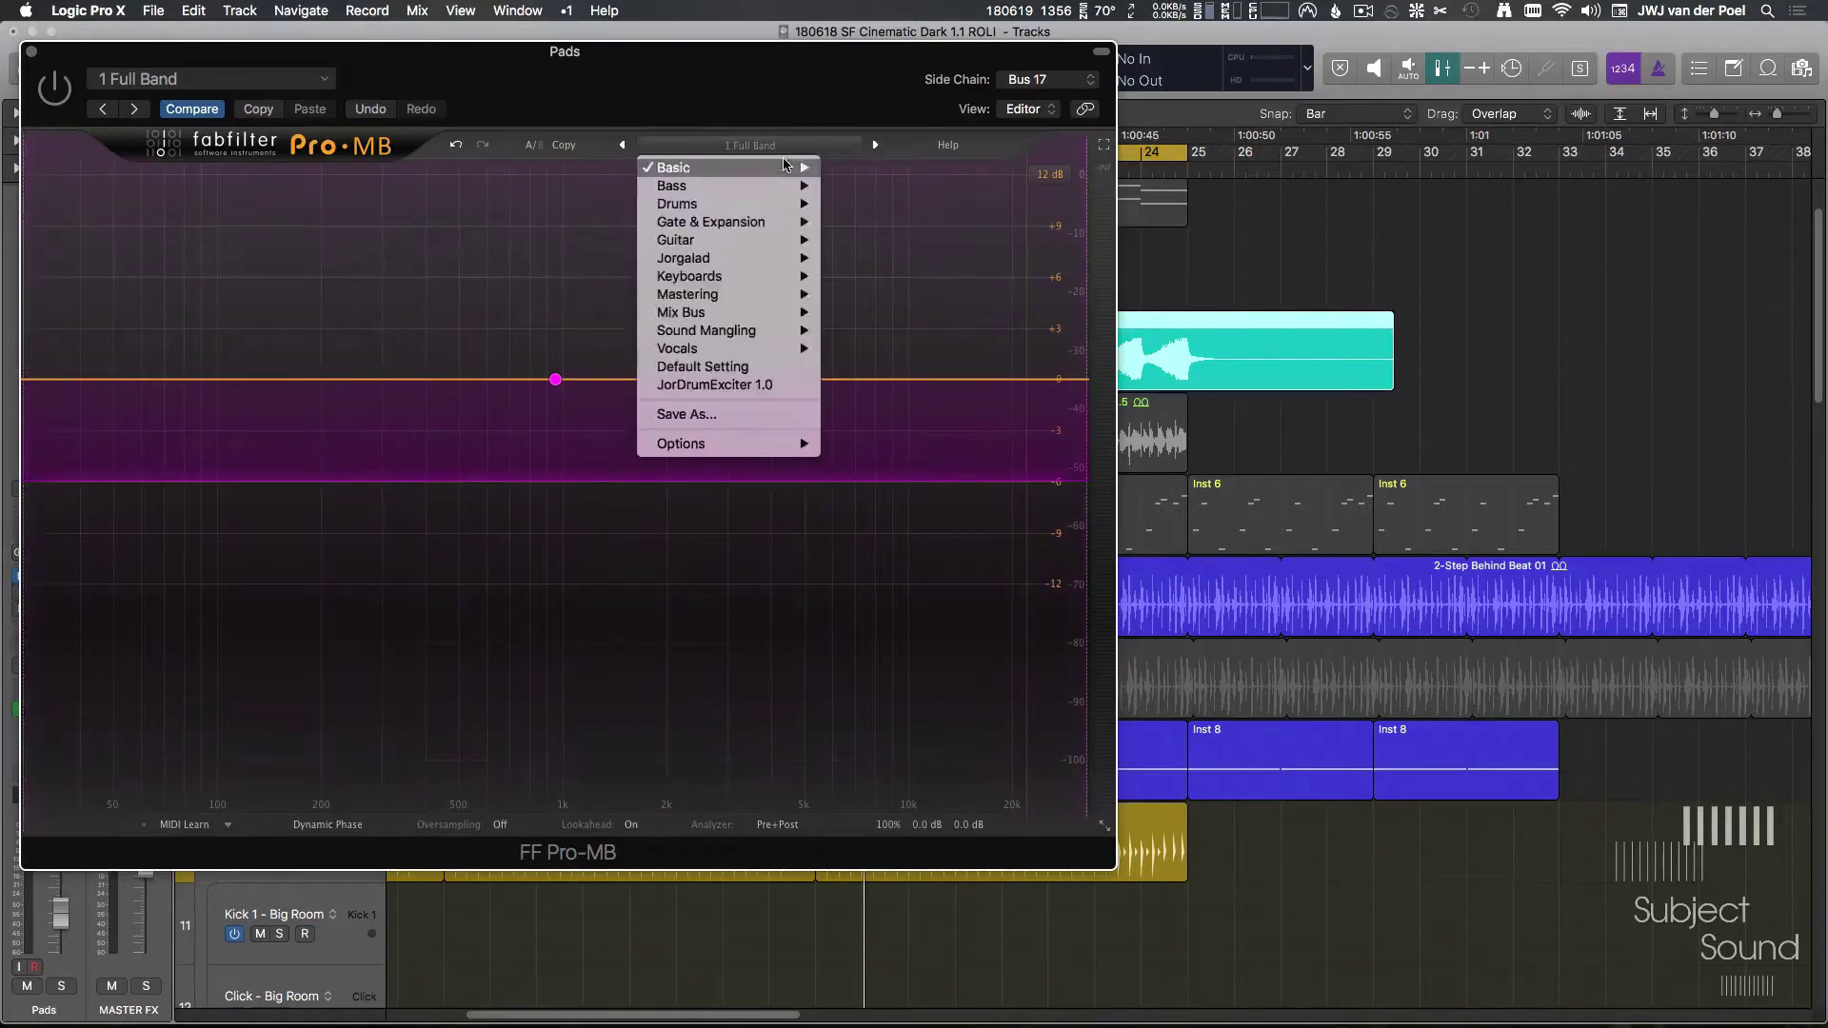
left_click(781, 362)
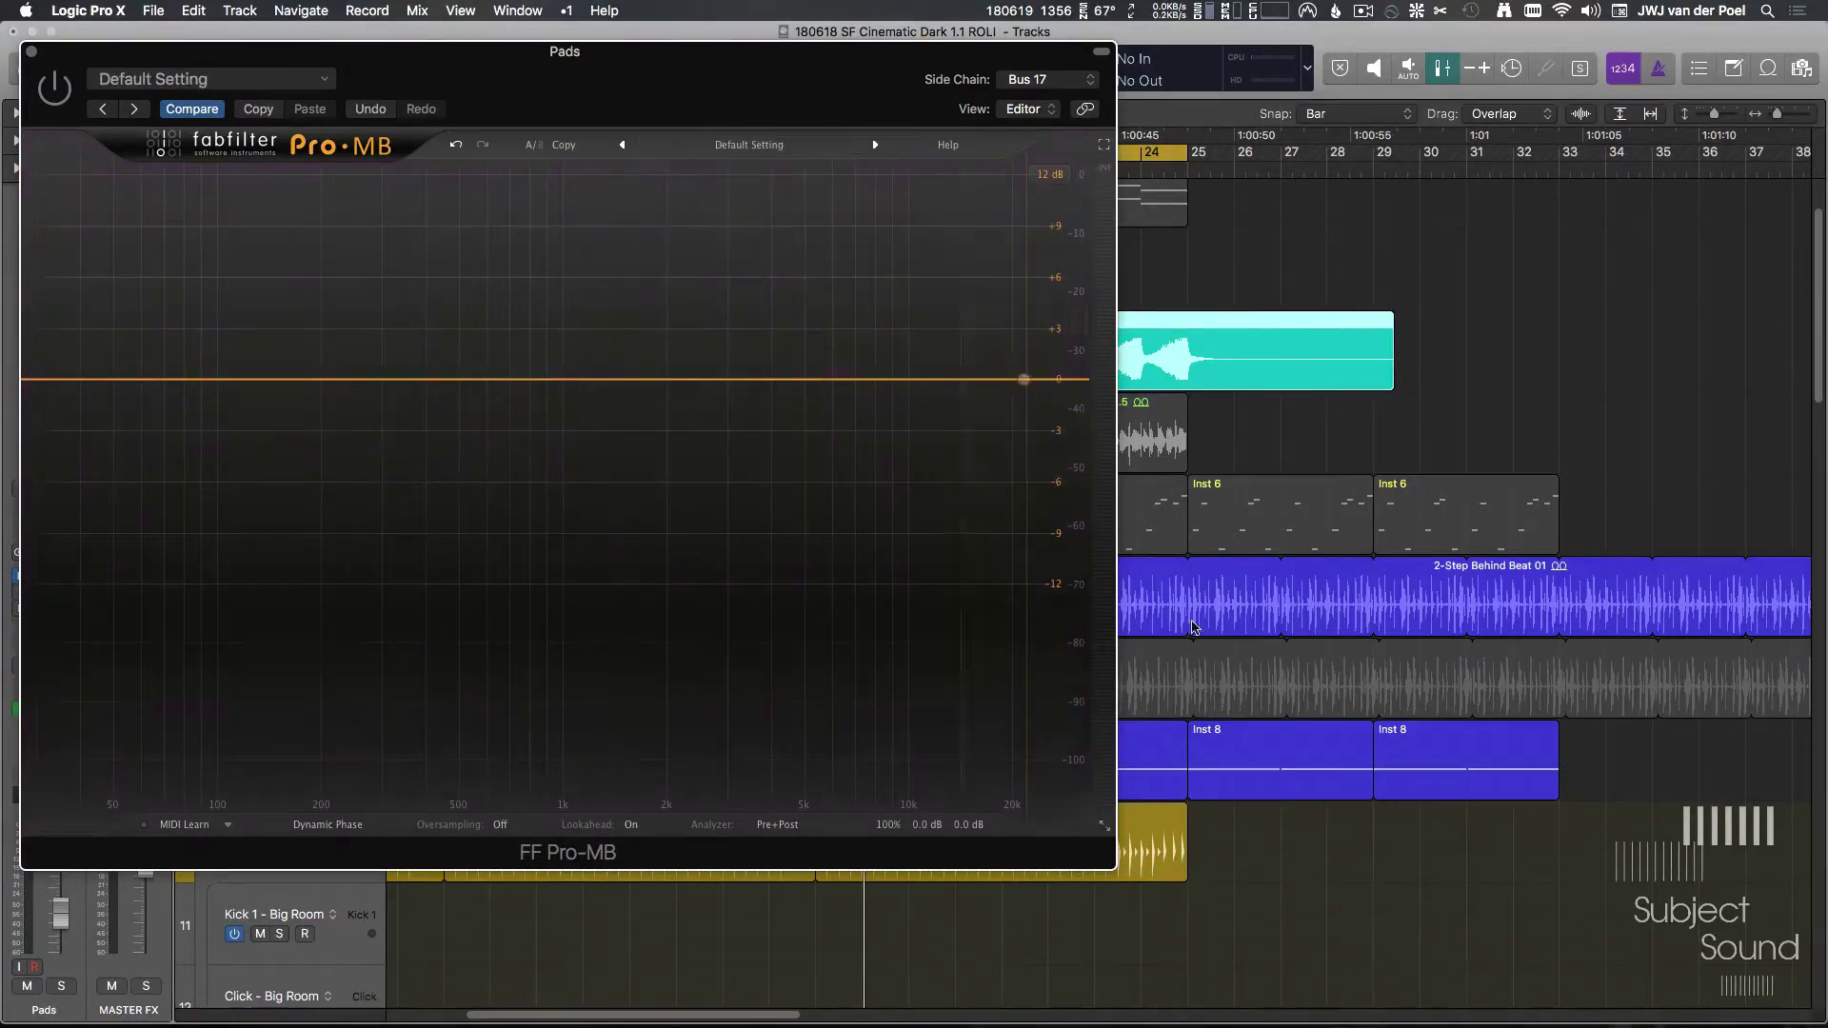
left_click_drag(677, 87, 1100, 87)
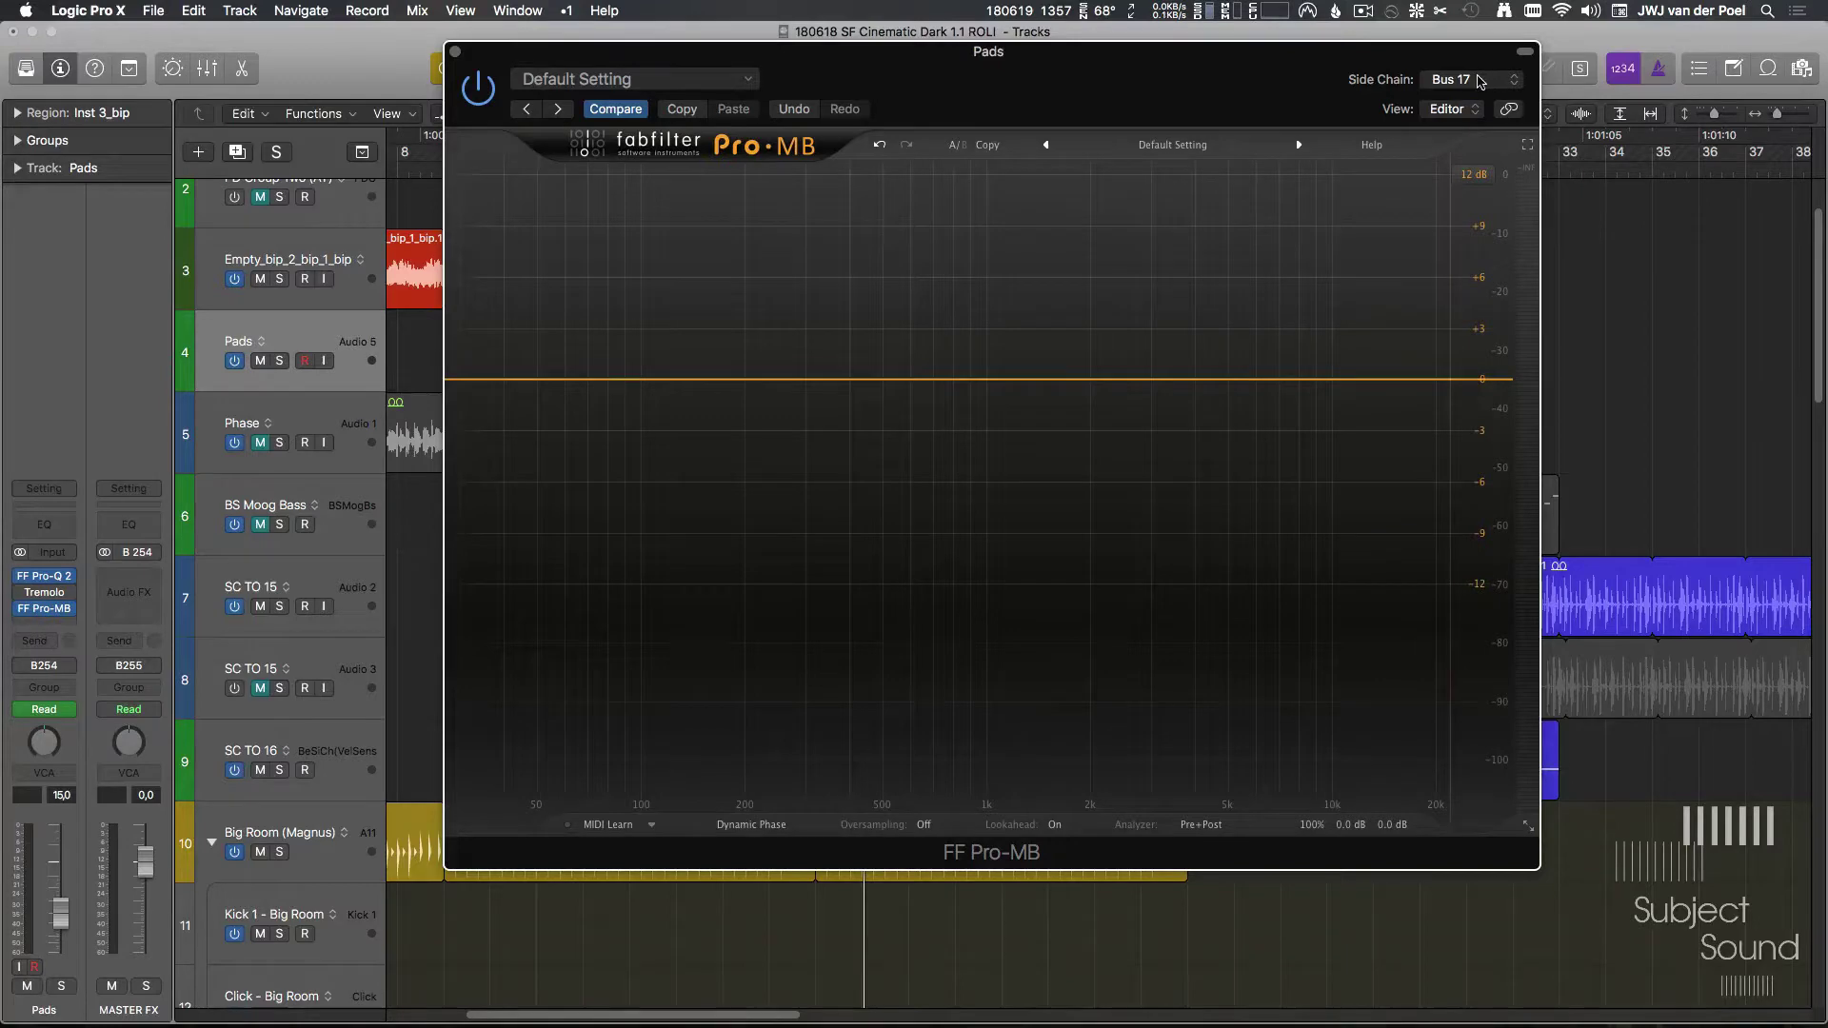
left_click(330, 847)
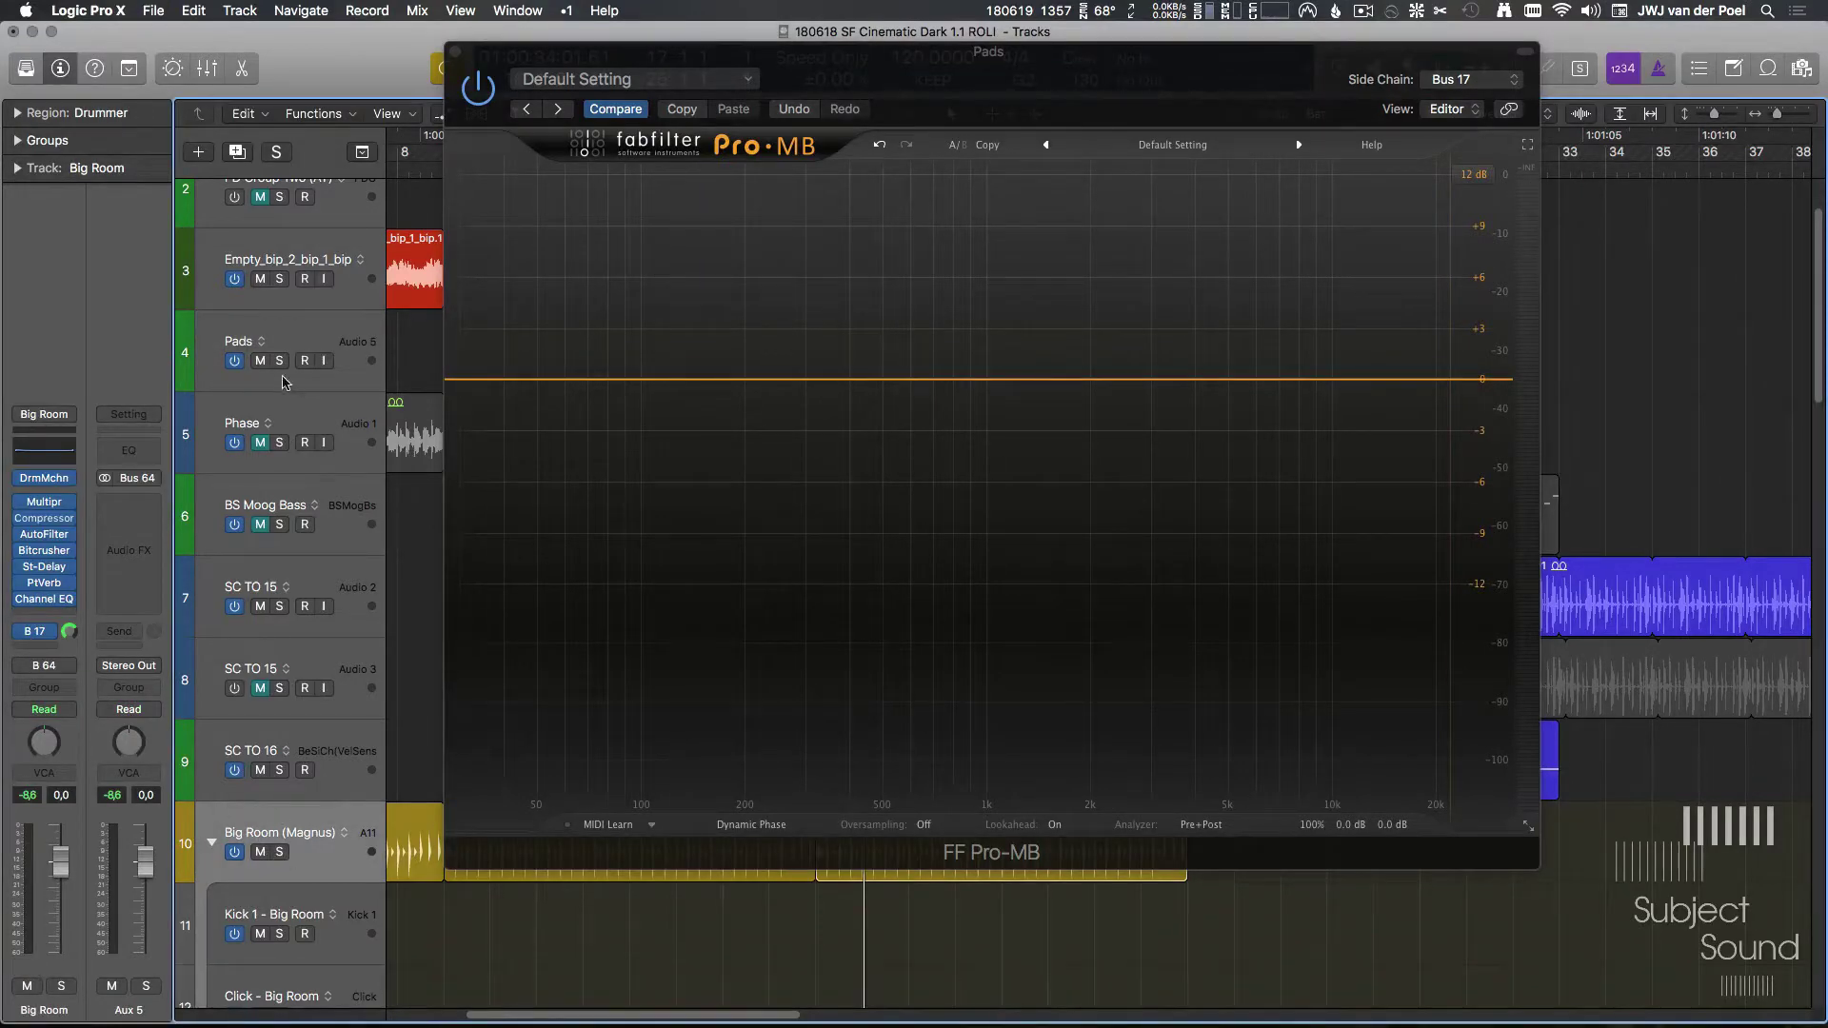
Step: Solo the Pads and create a Pro-MB band stretched across the full frequency range
key("v")
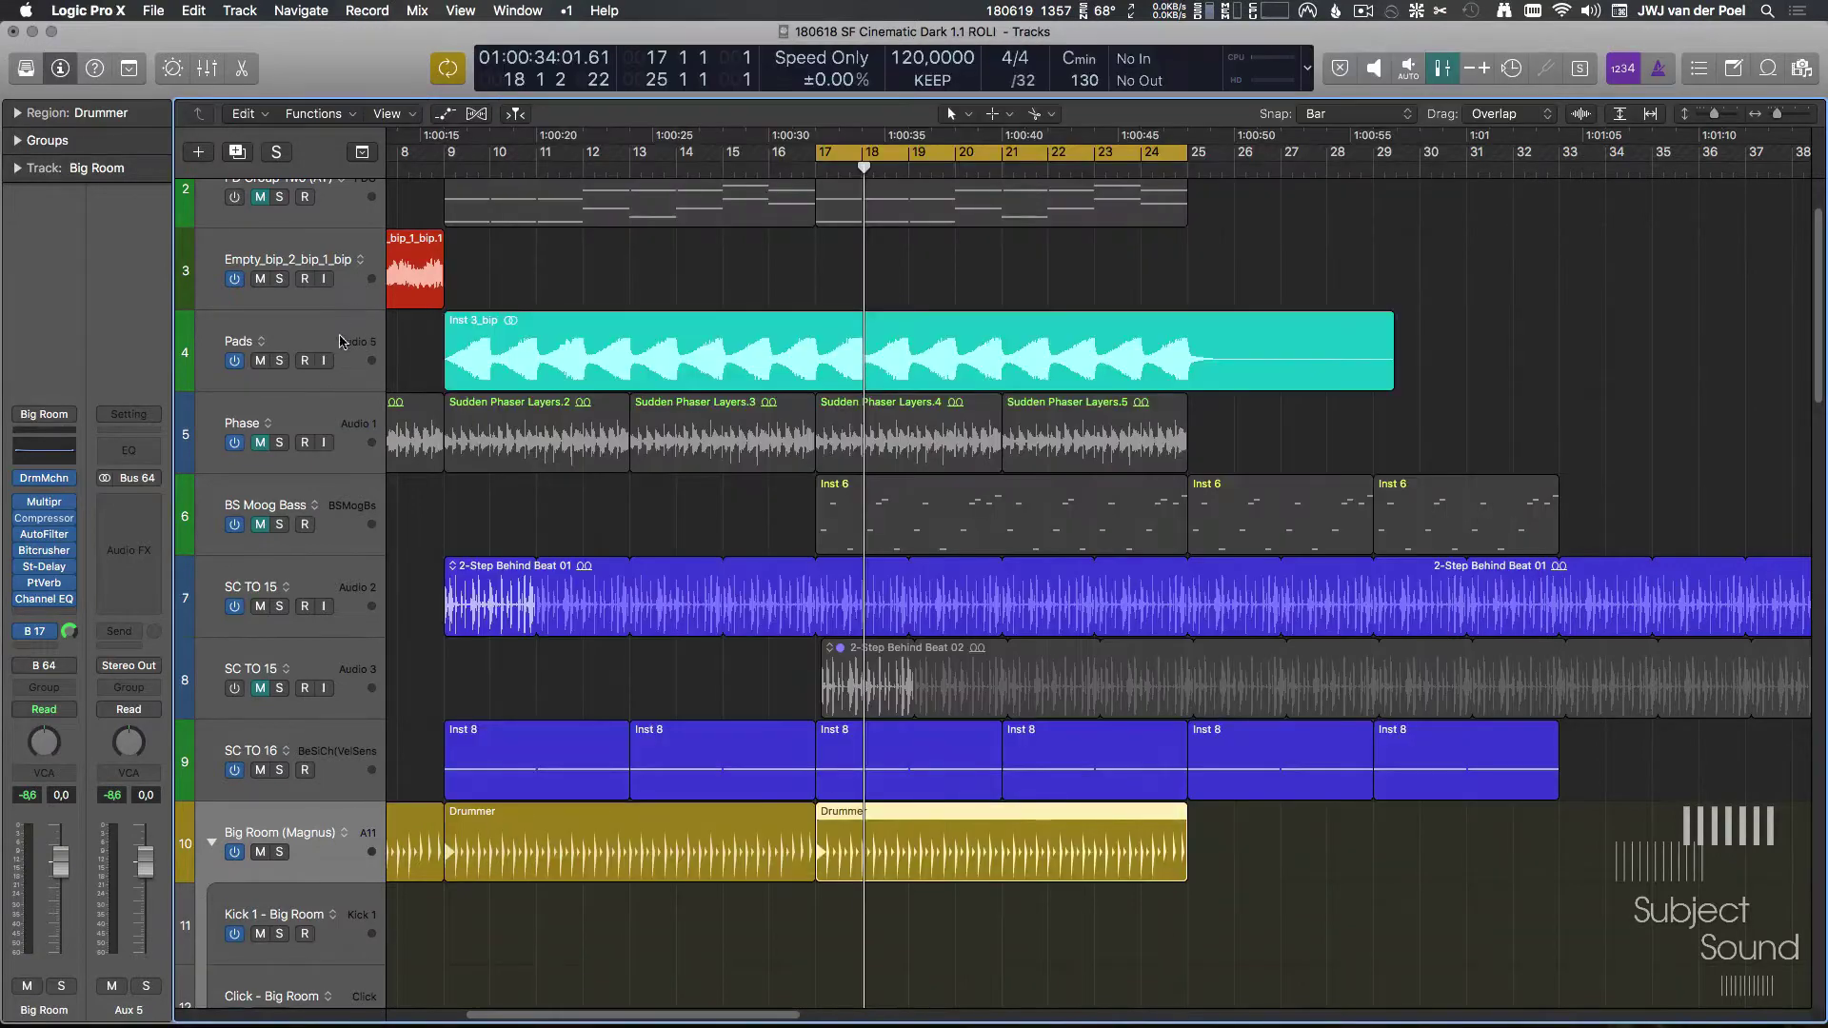
left_click(341, 341)
left_click(279, 360)
key("v")
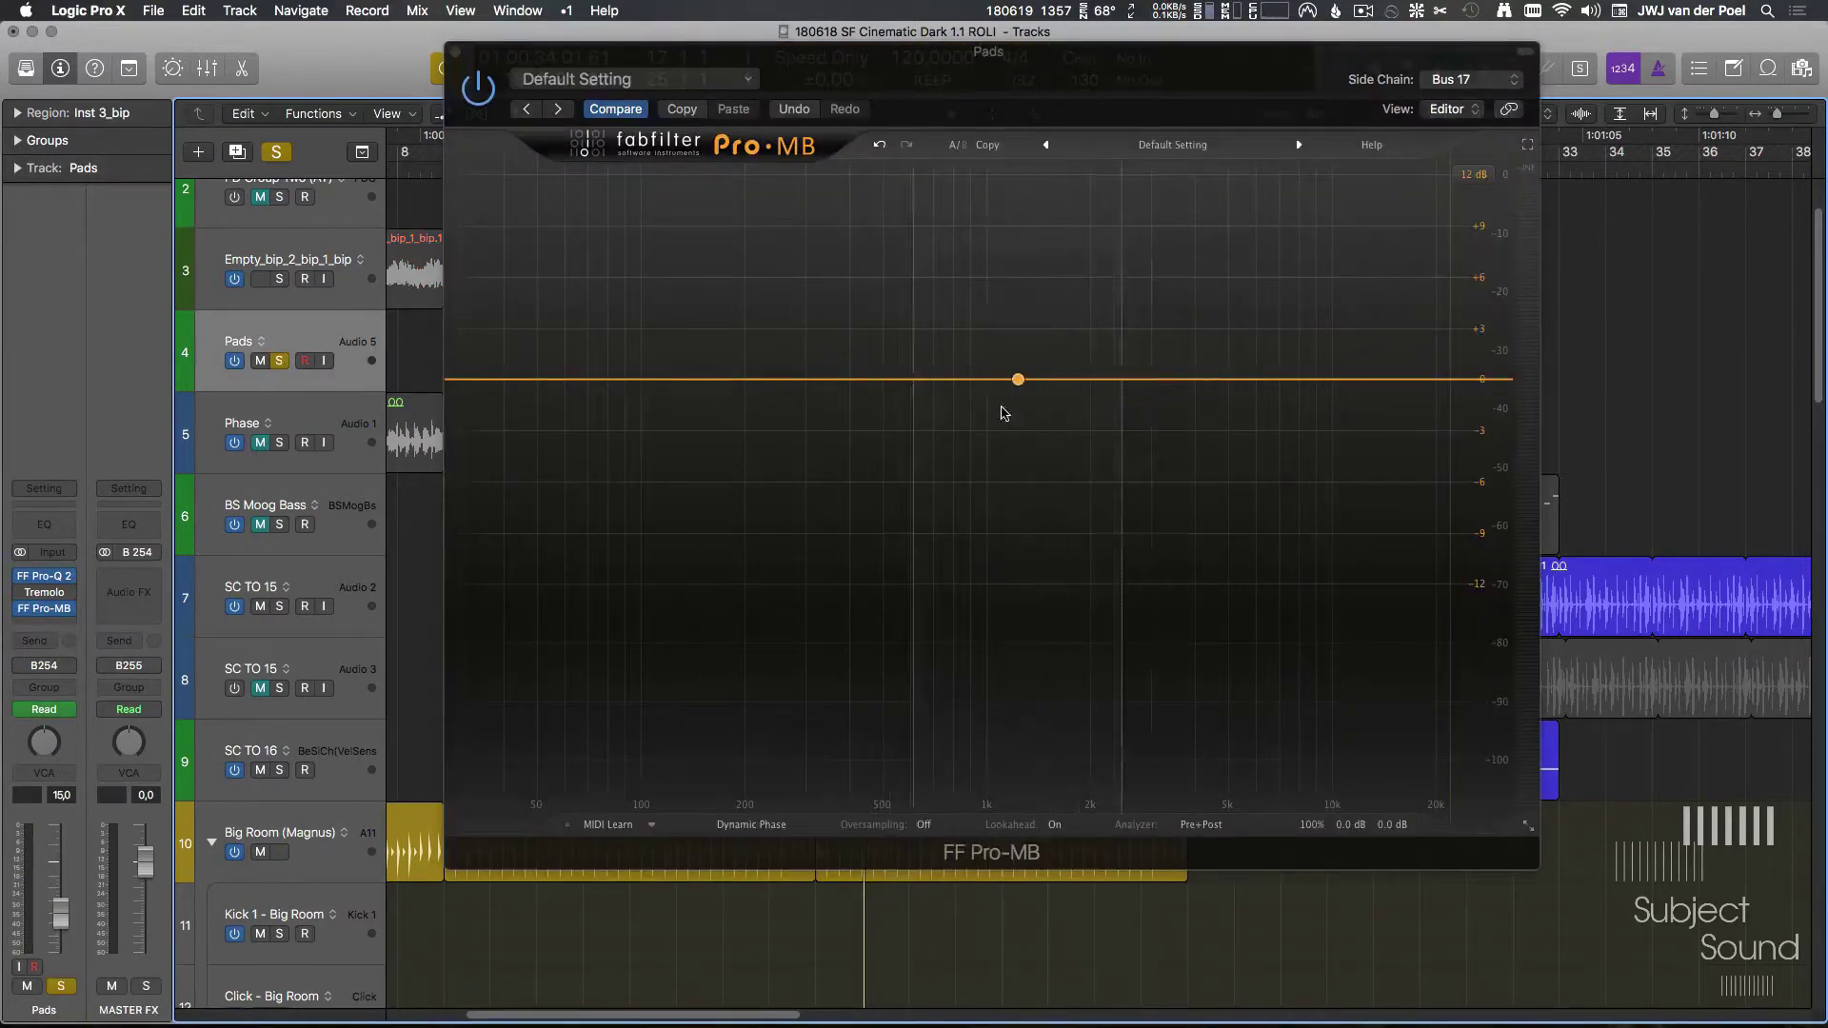
left_click(990, 405)
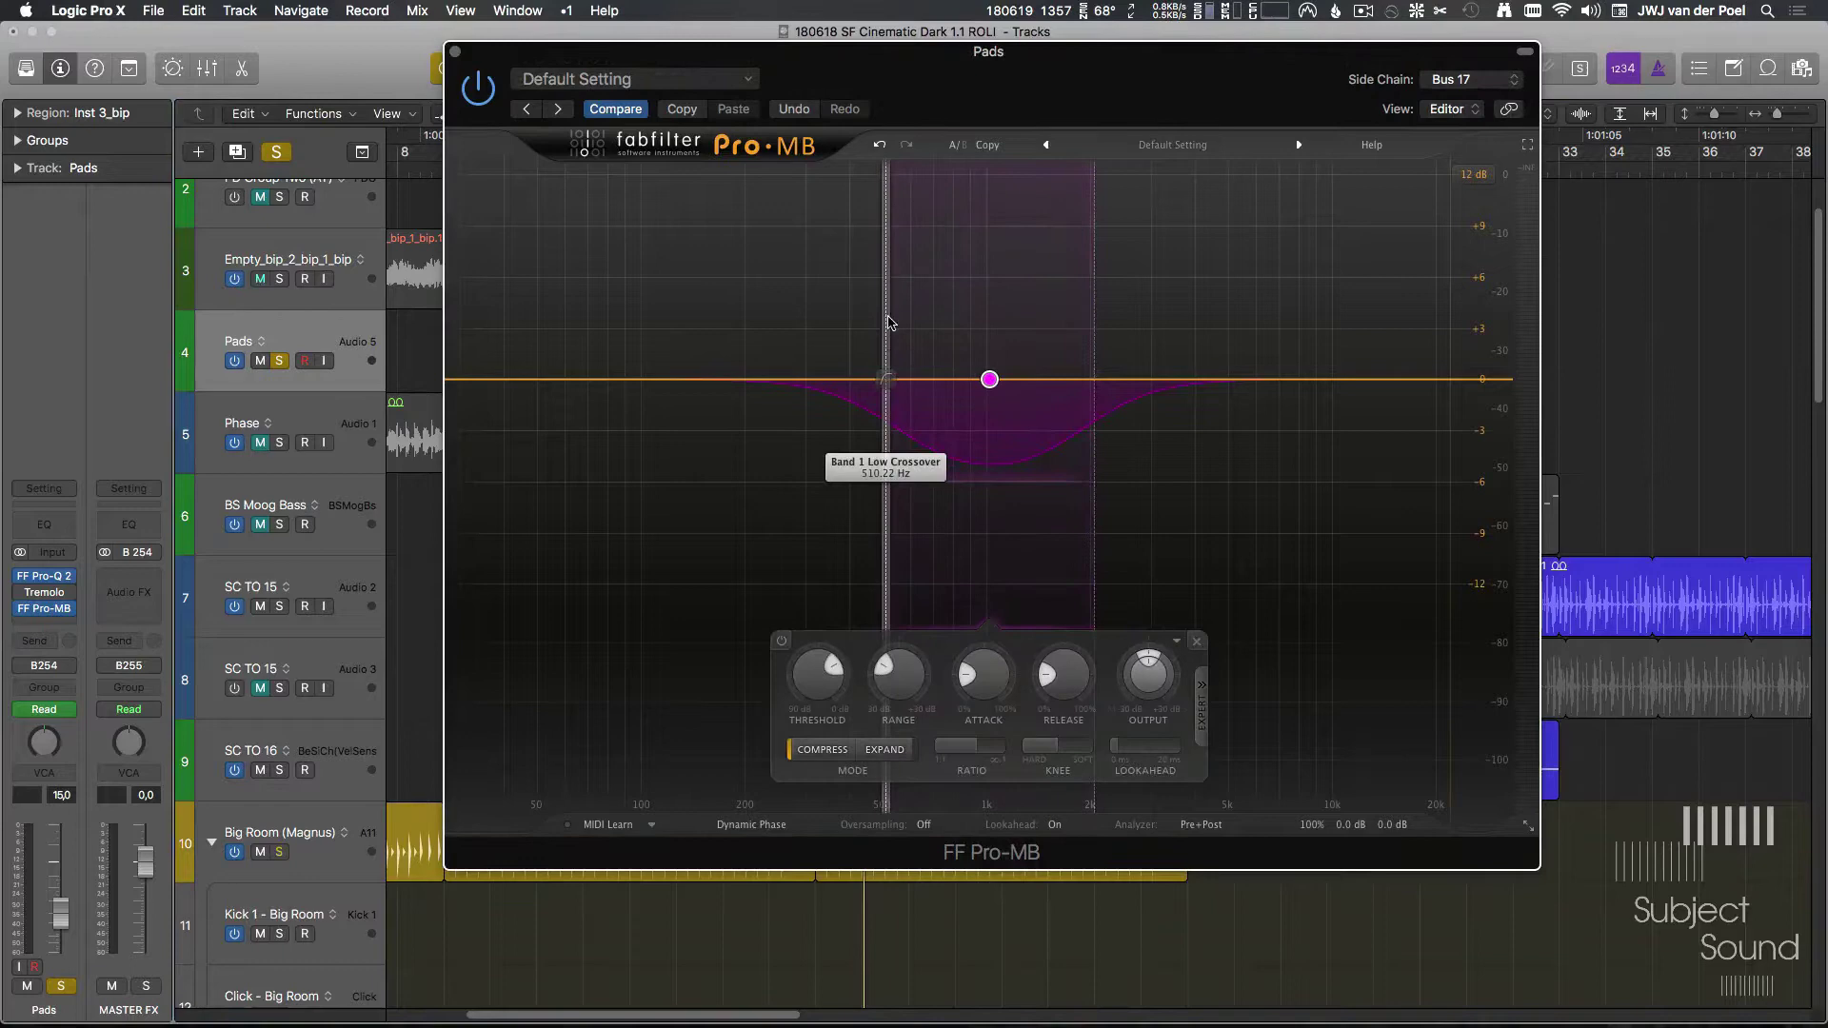
left_click_drag(887, 322, 449, 322)
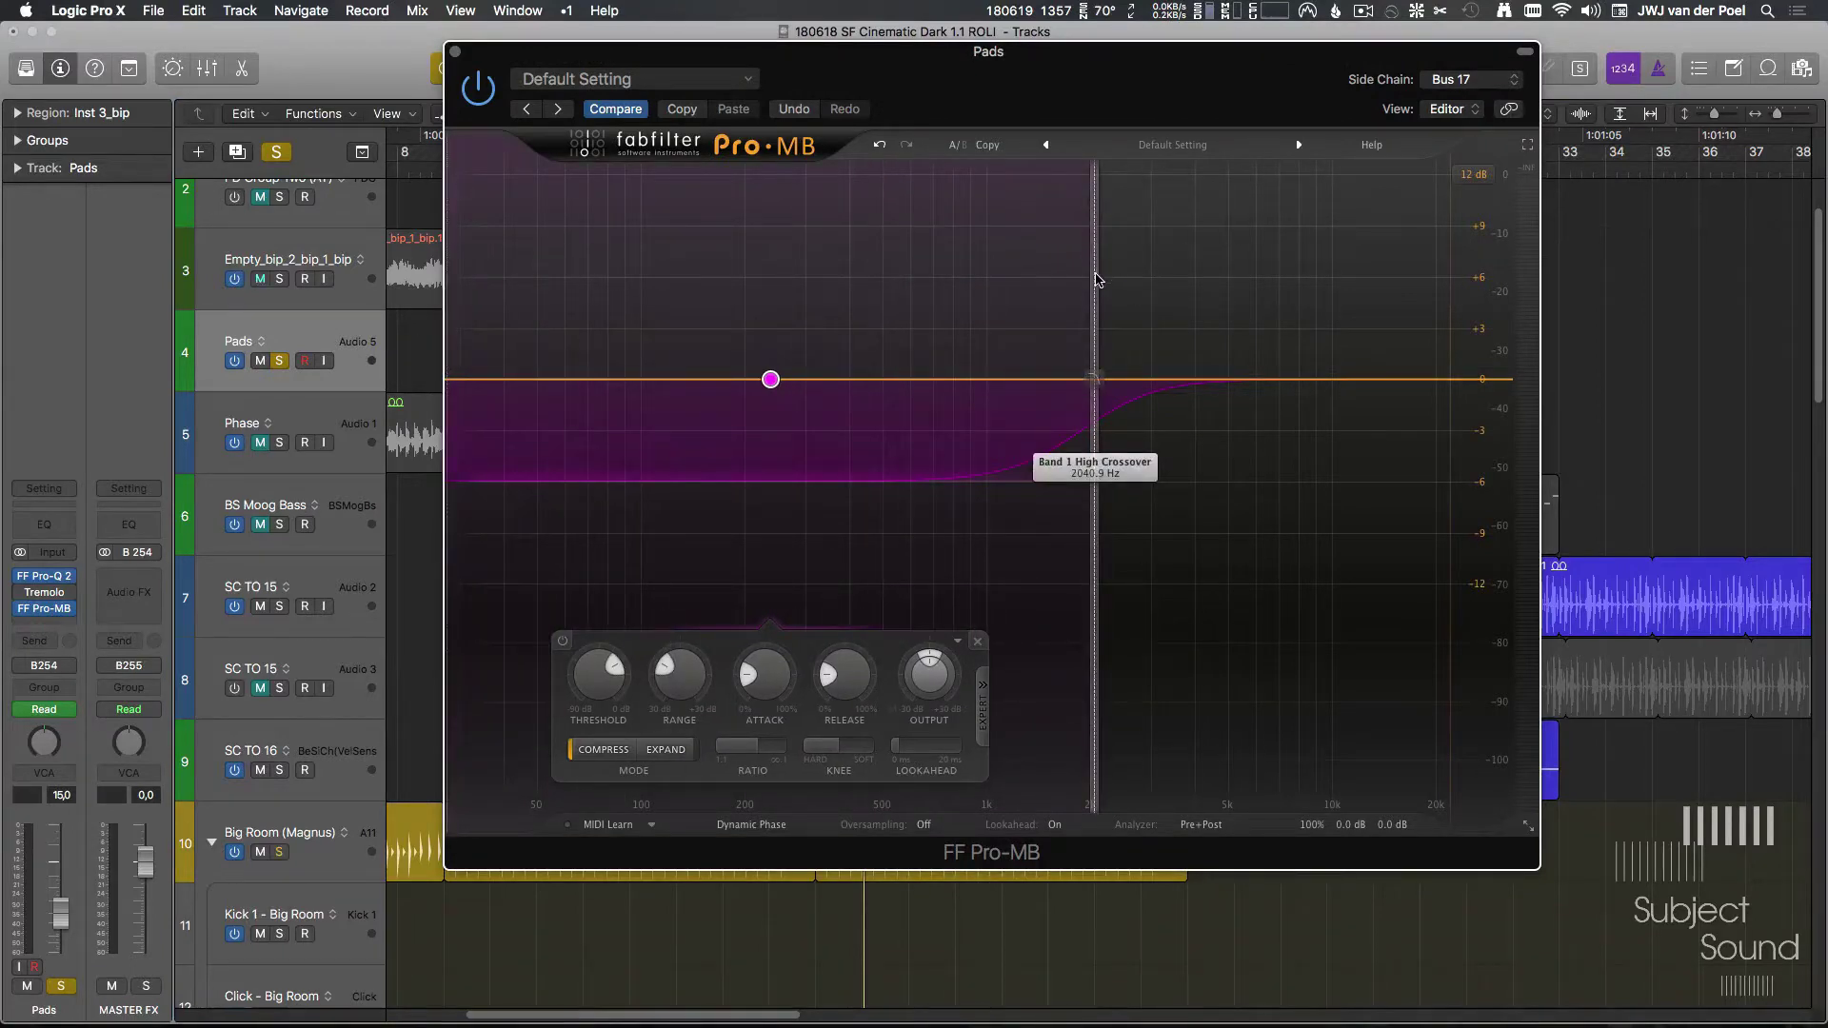
left_click_drag(1097, 279, 1515, 280)
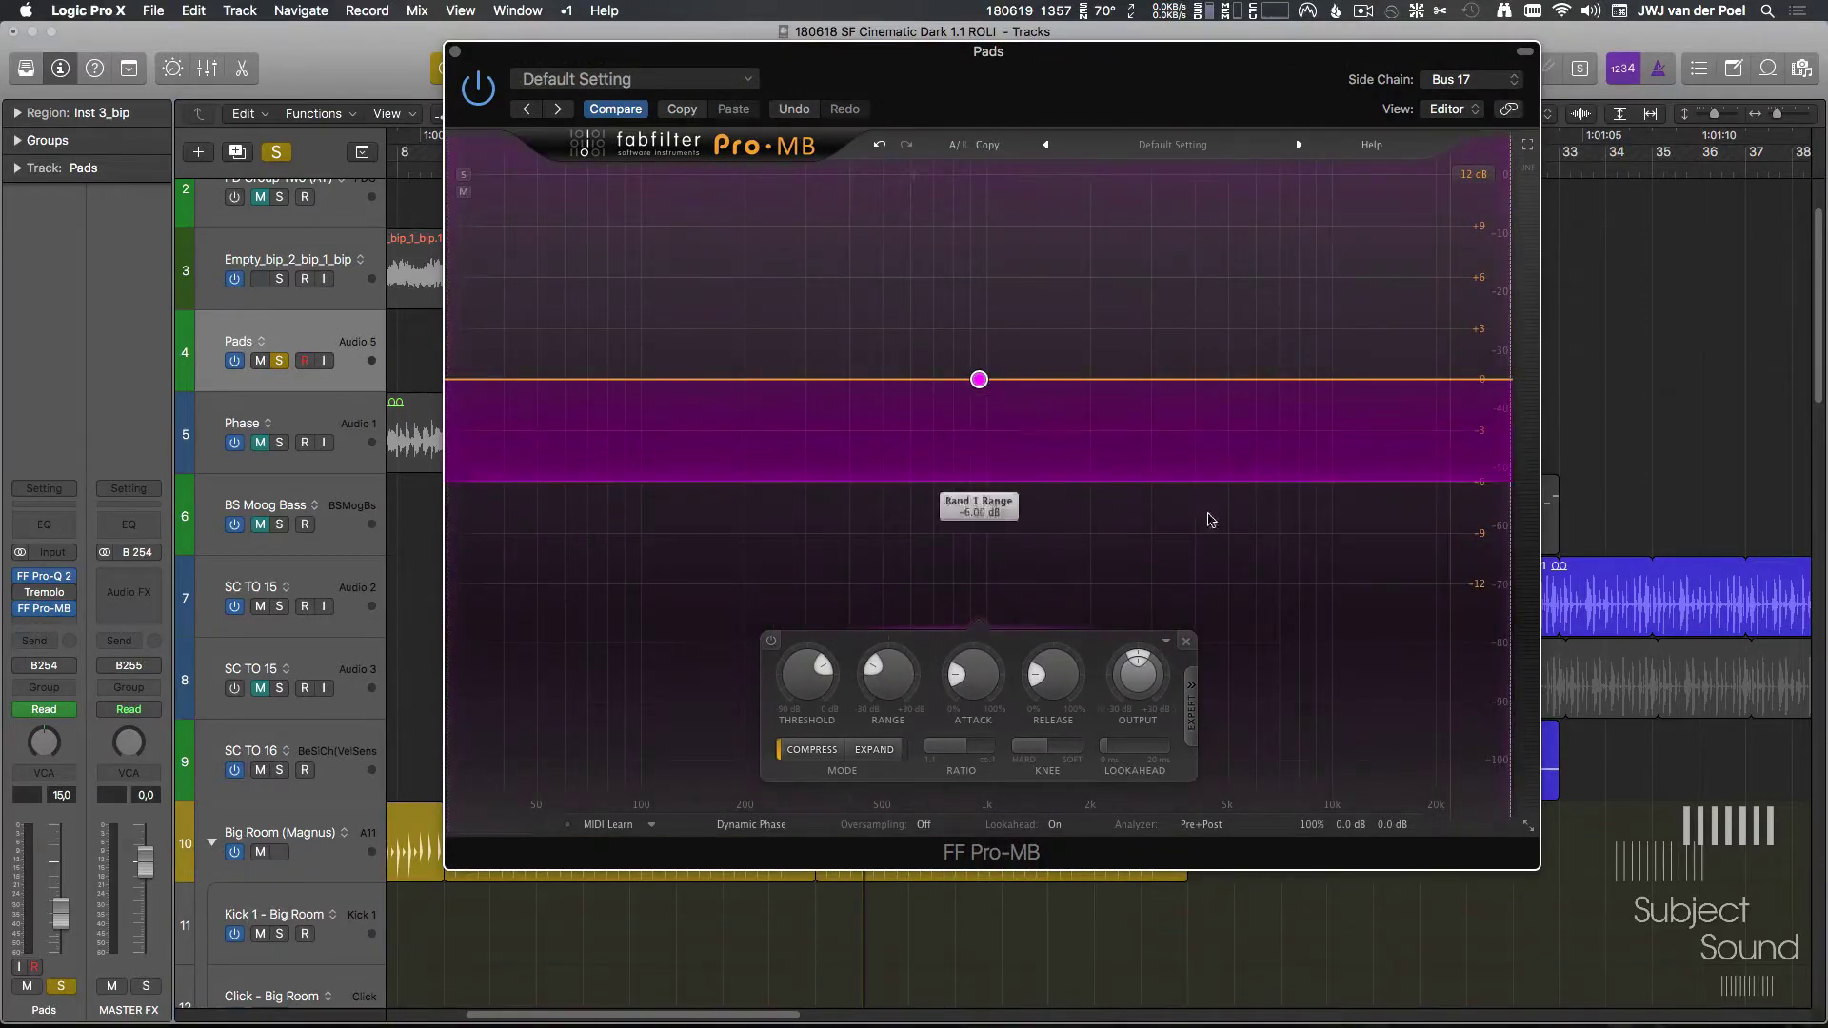
left_click(1193, 709)
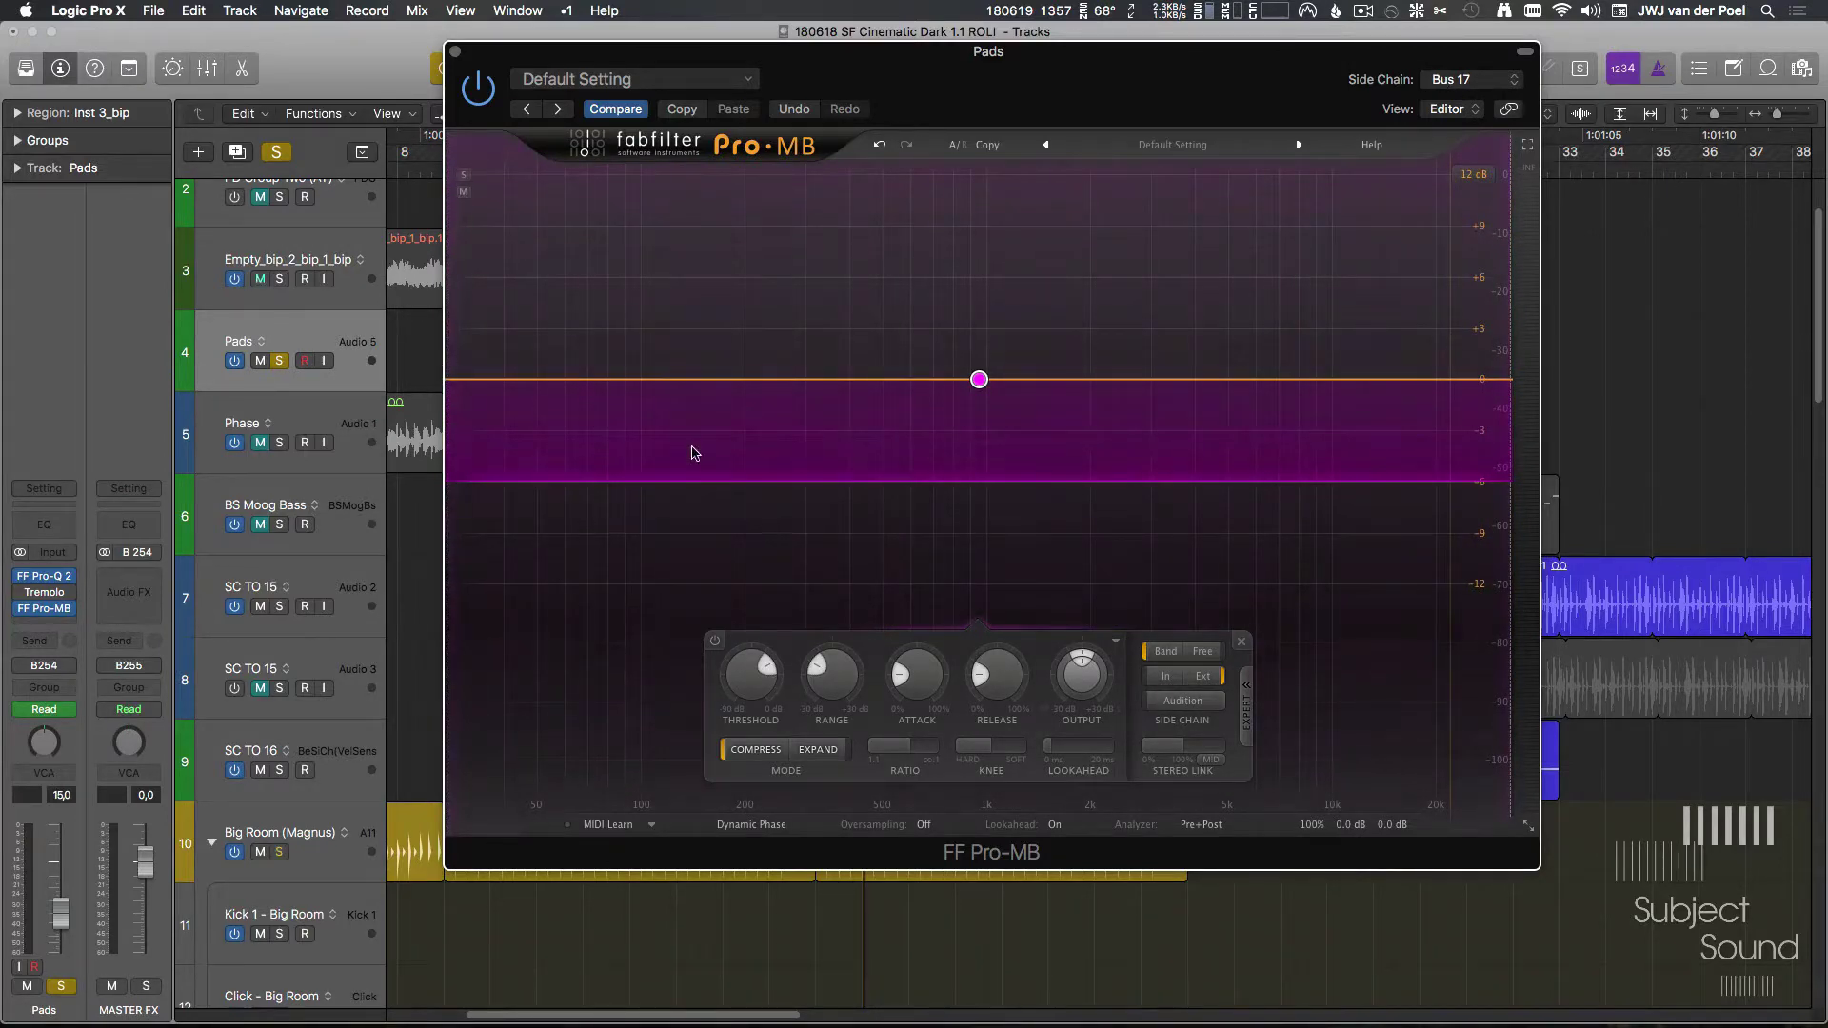
Step: Play the arrangement and set the Pro-MB analyzer to show the side-chain signal
key("space")
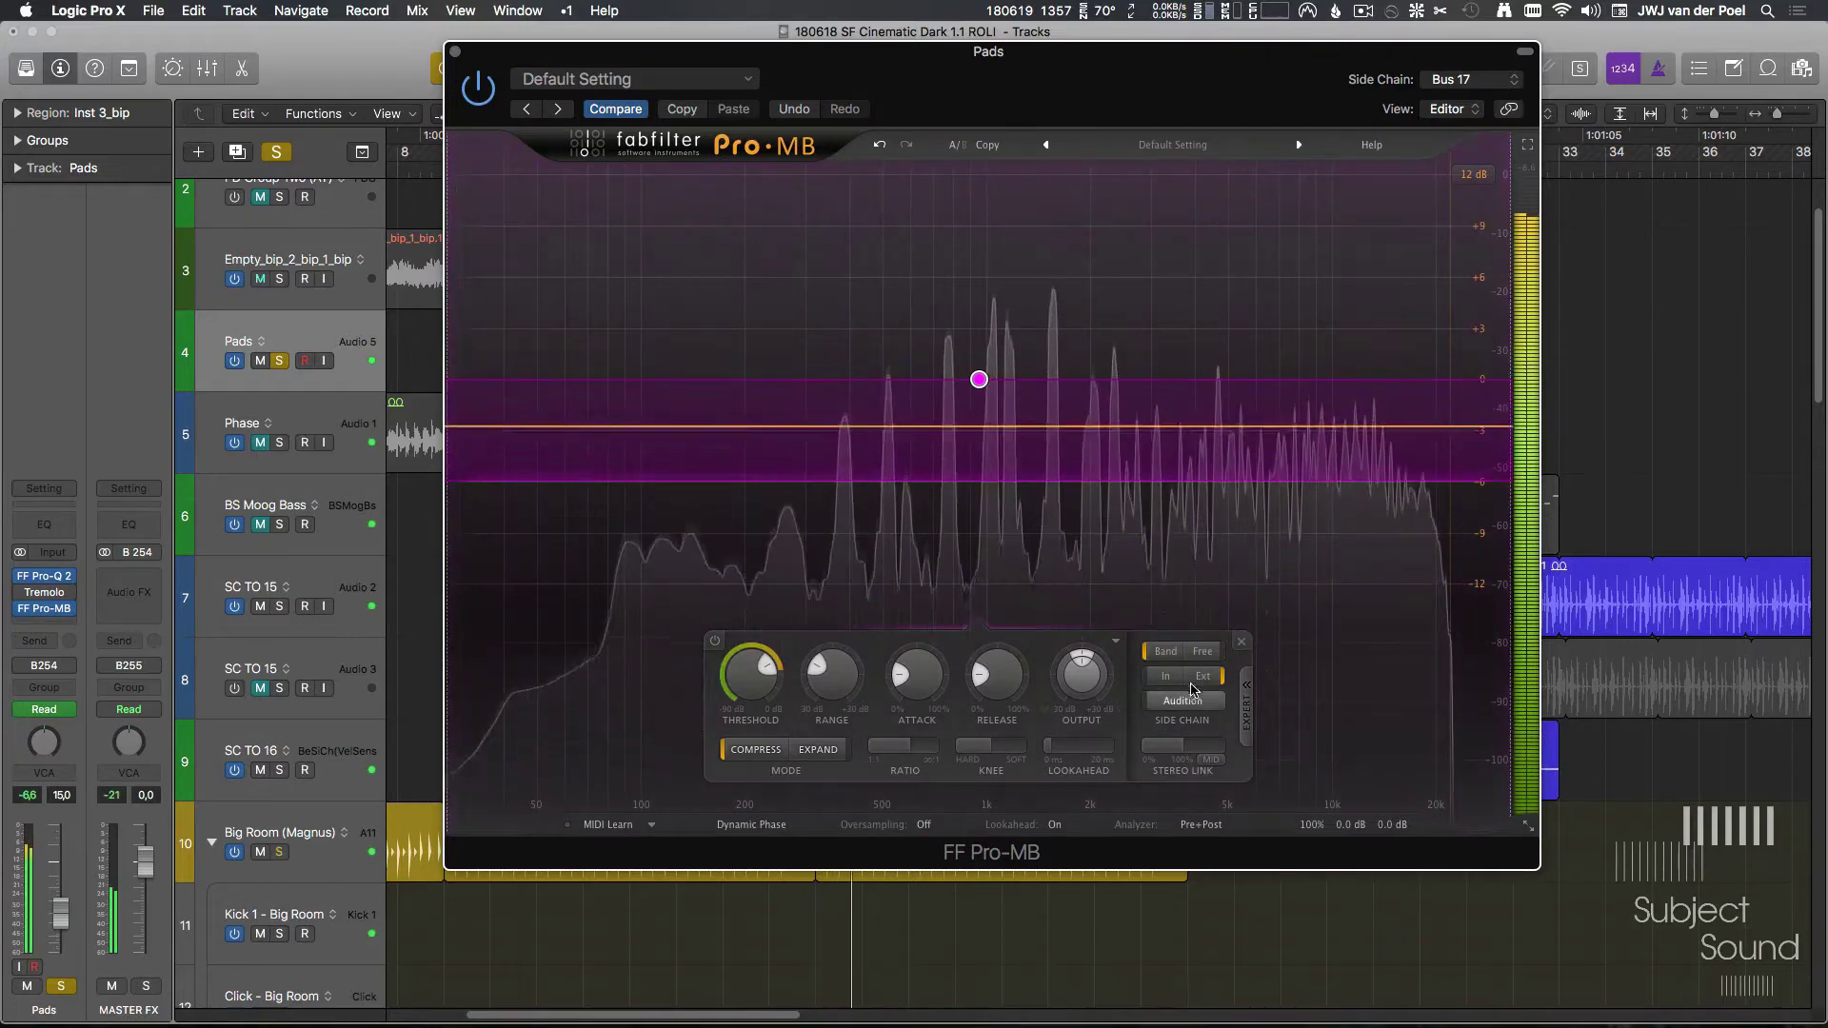
key("space")
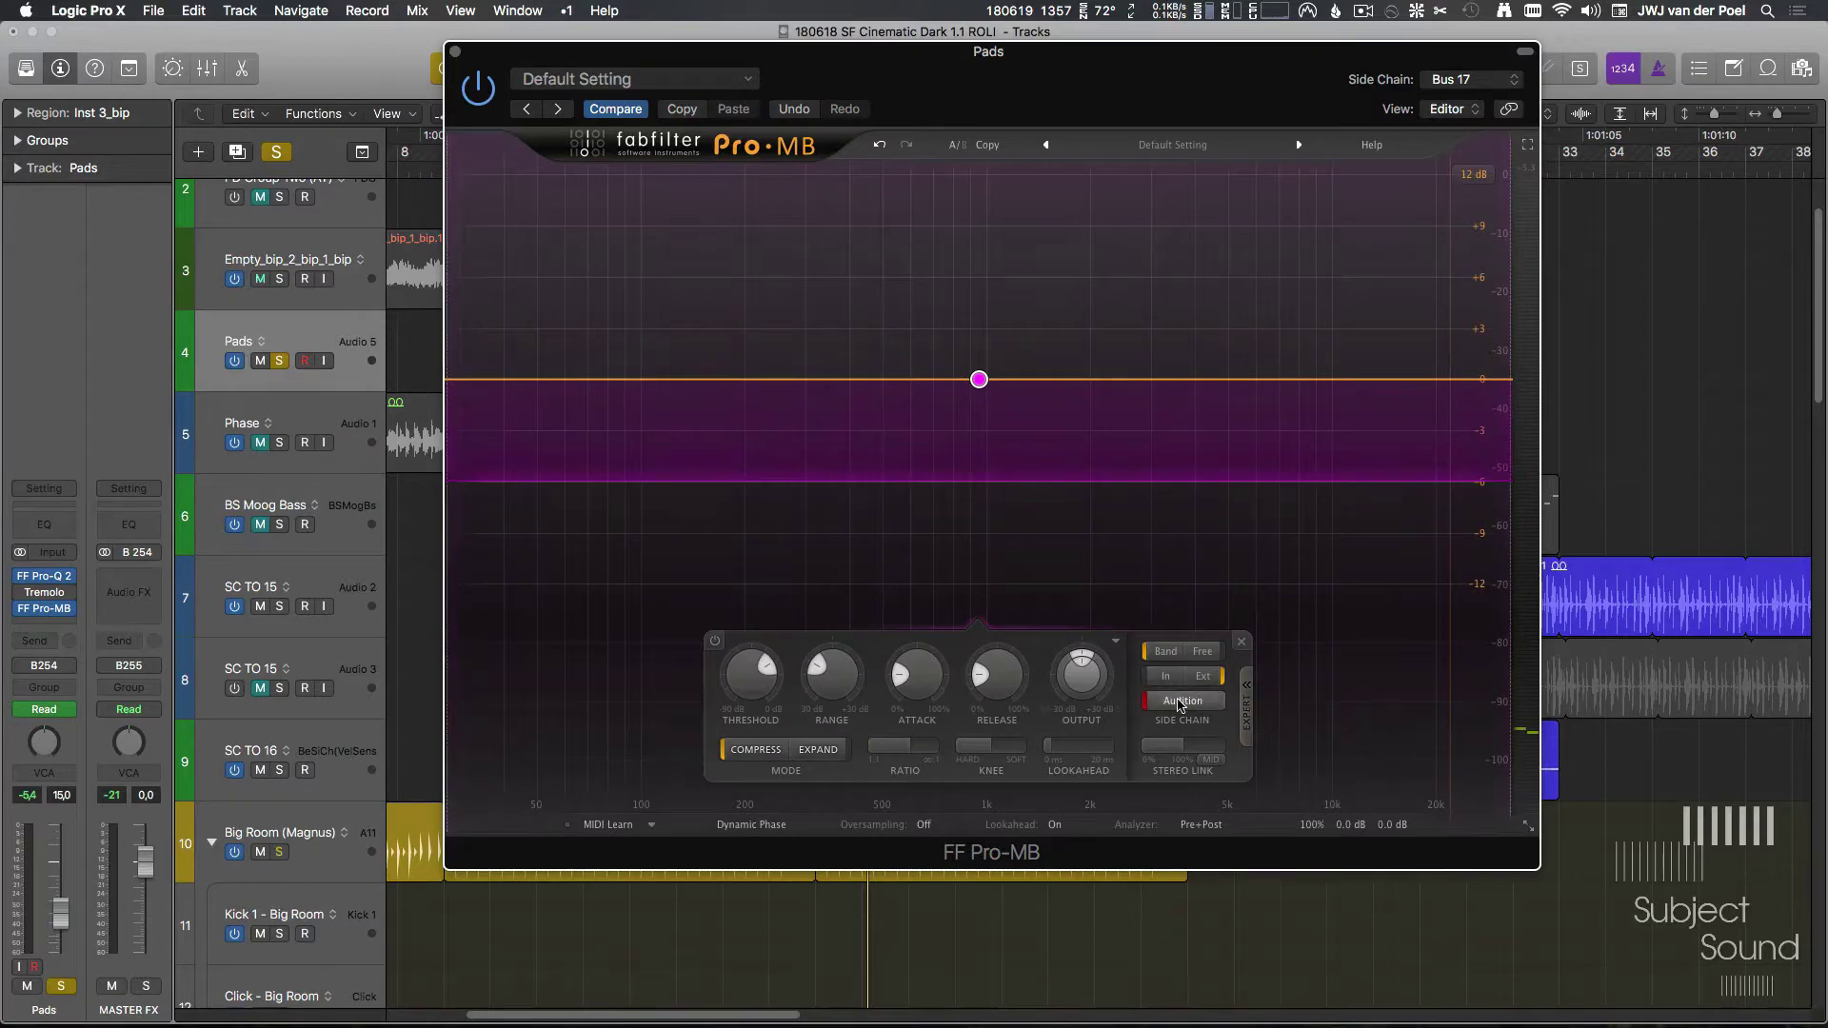
key("space")
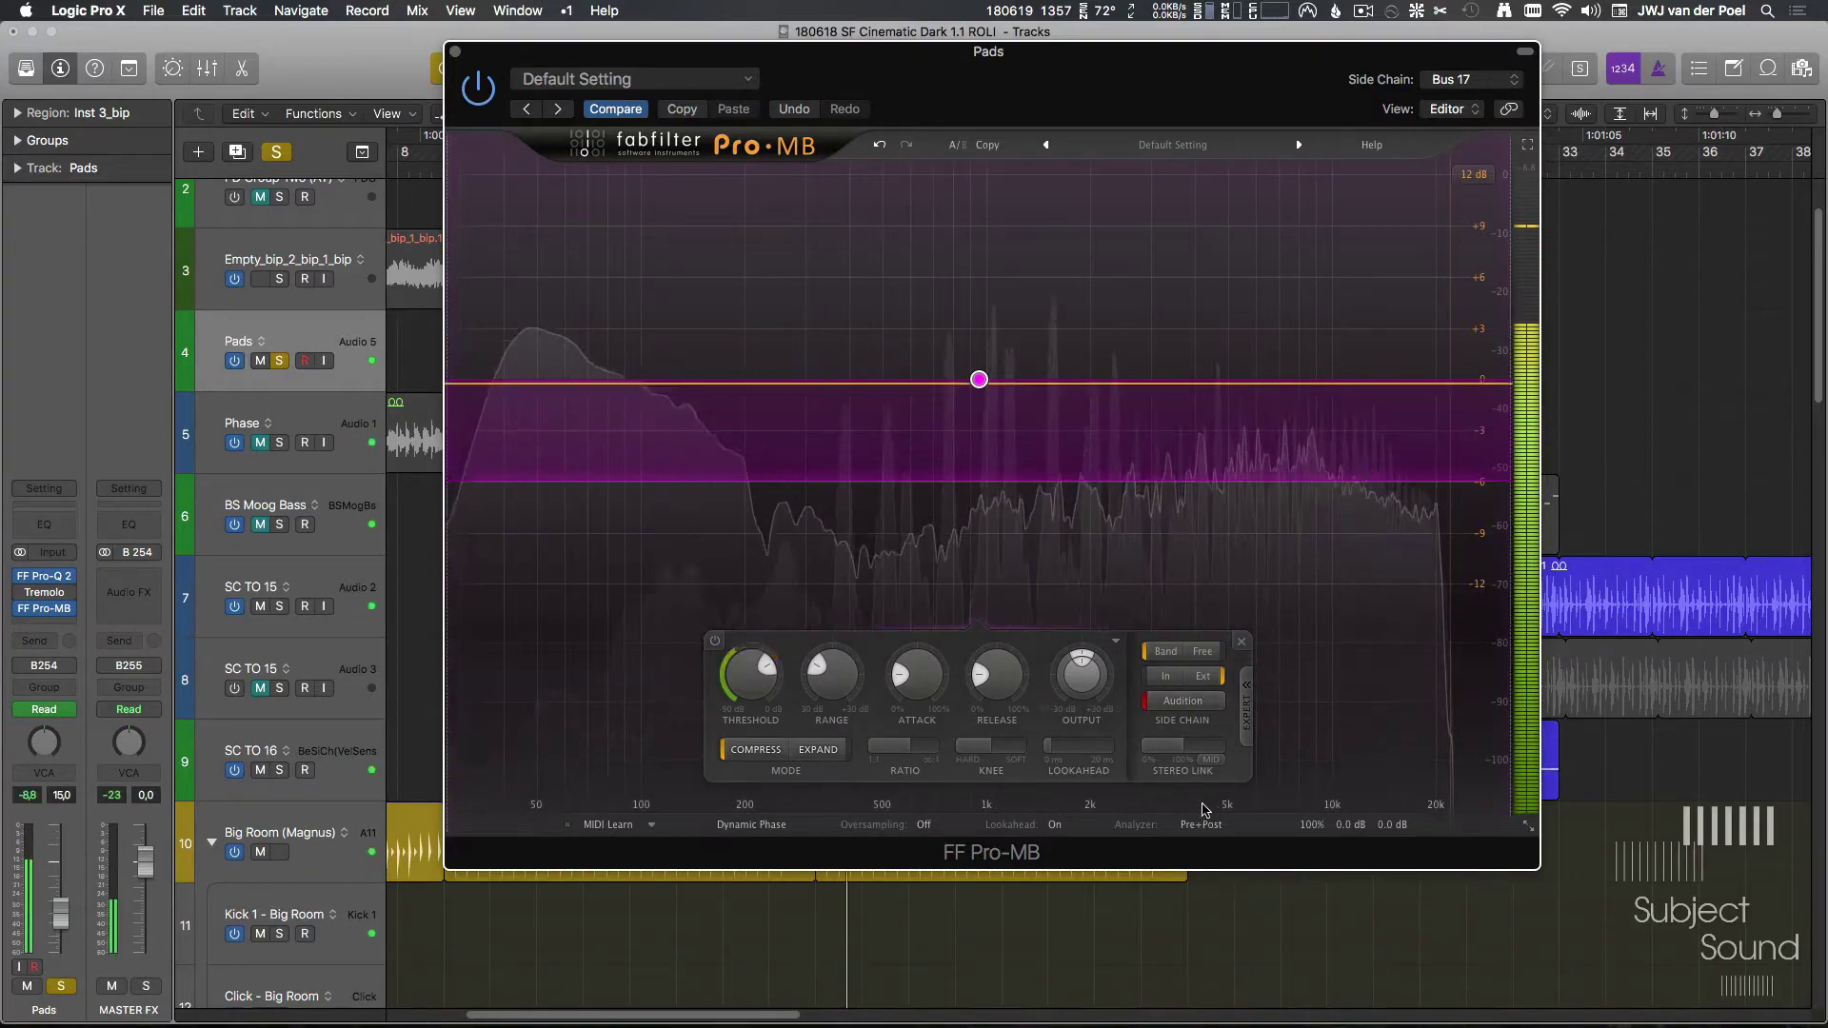
left_click(1191, 825)
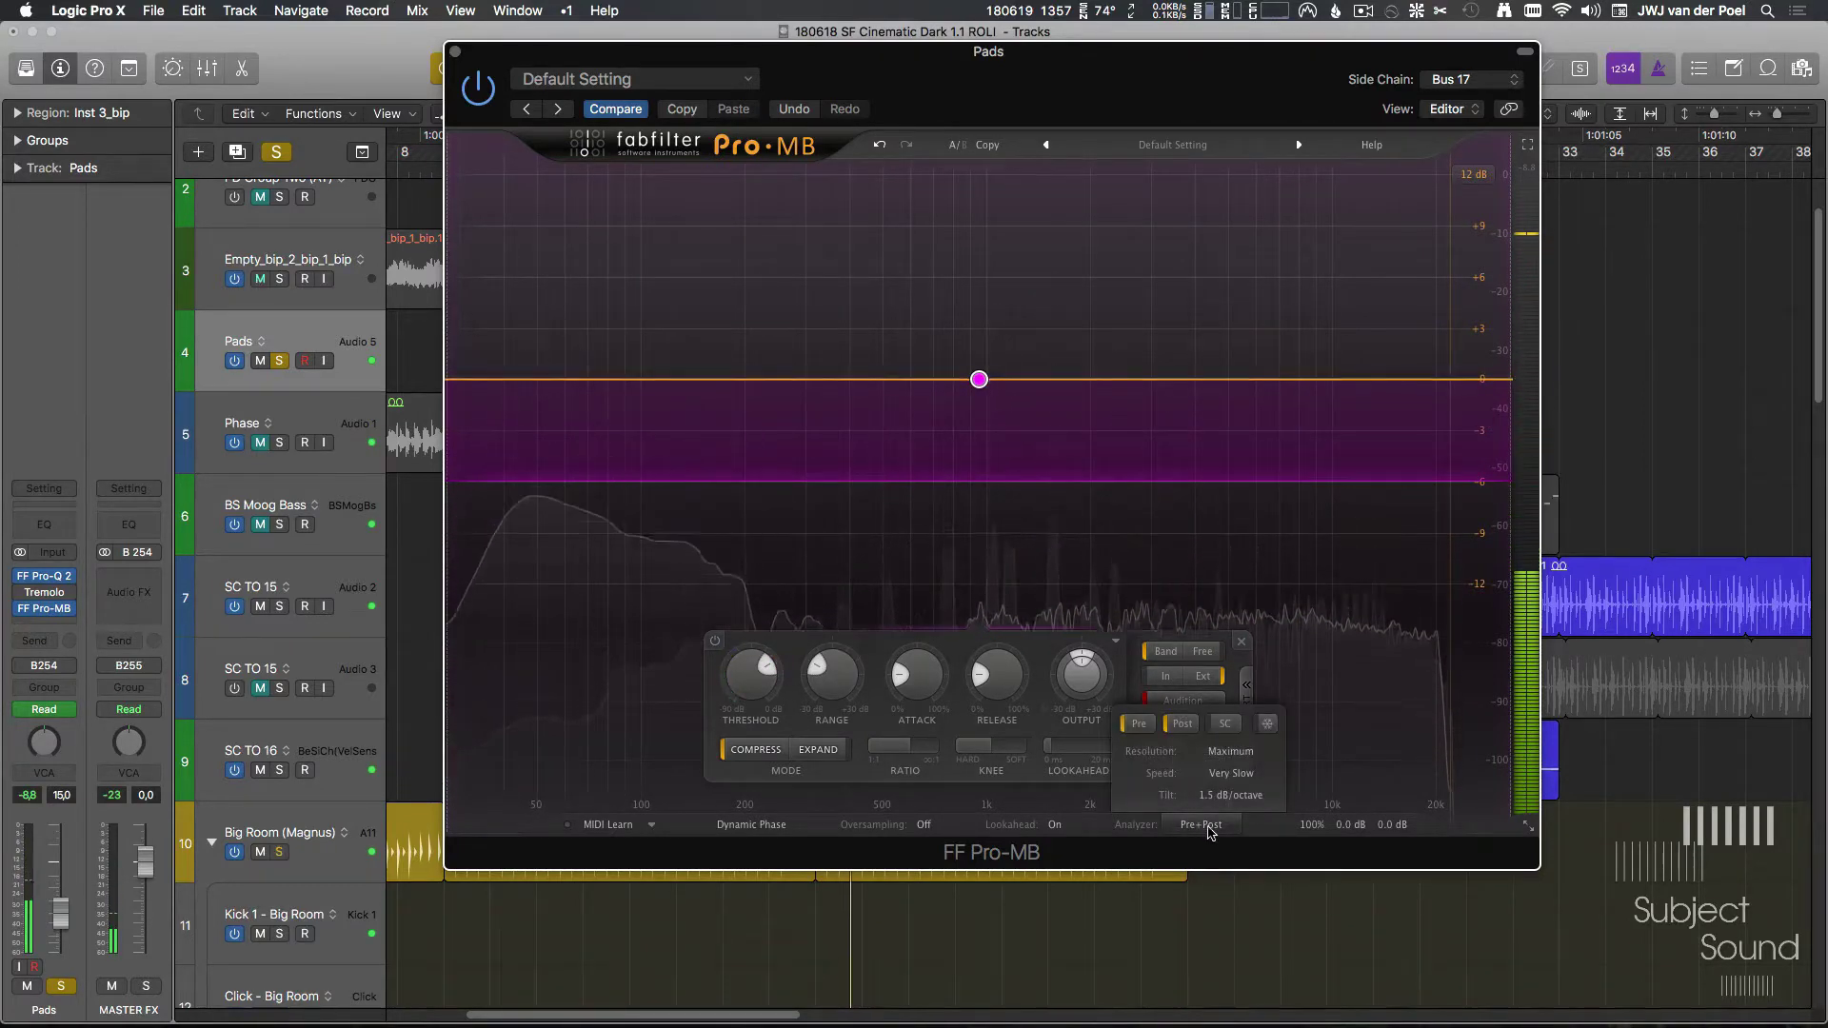
left_click(1226, 724)
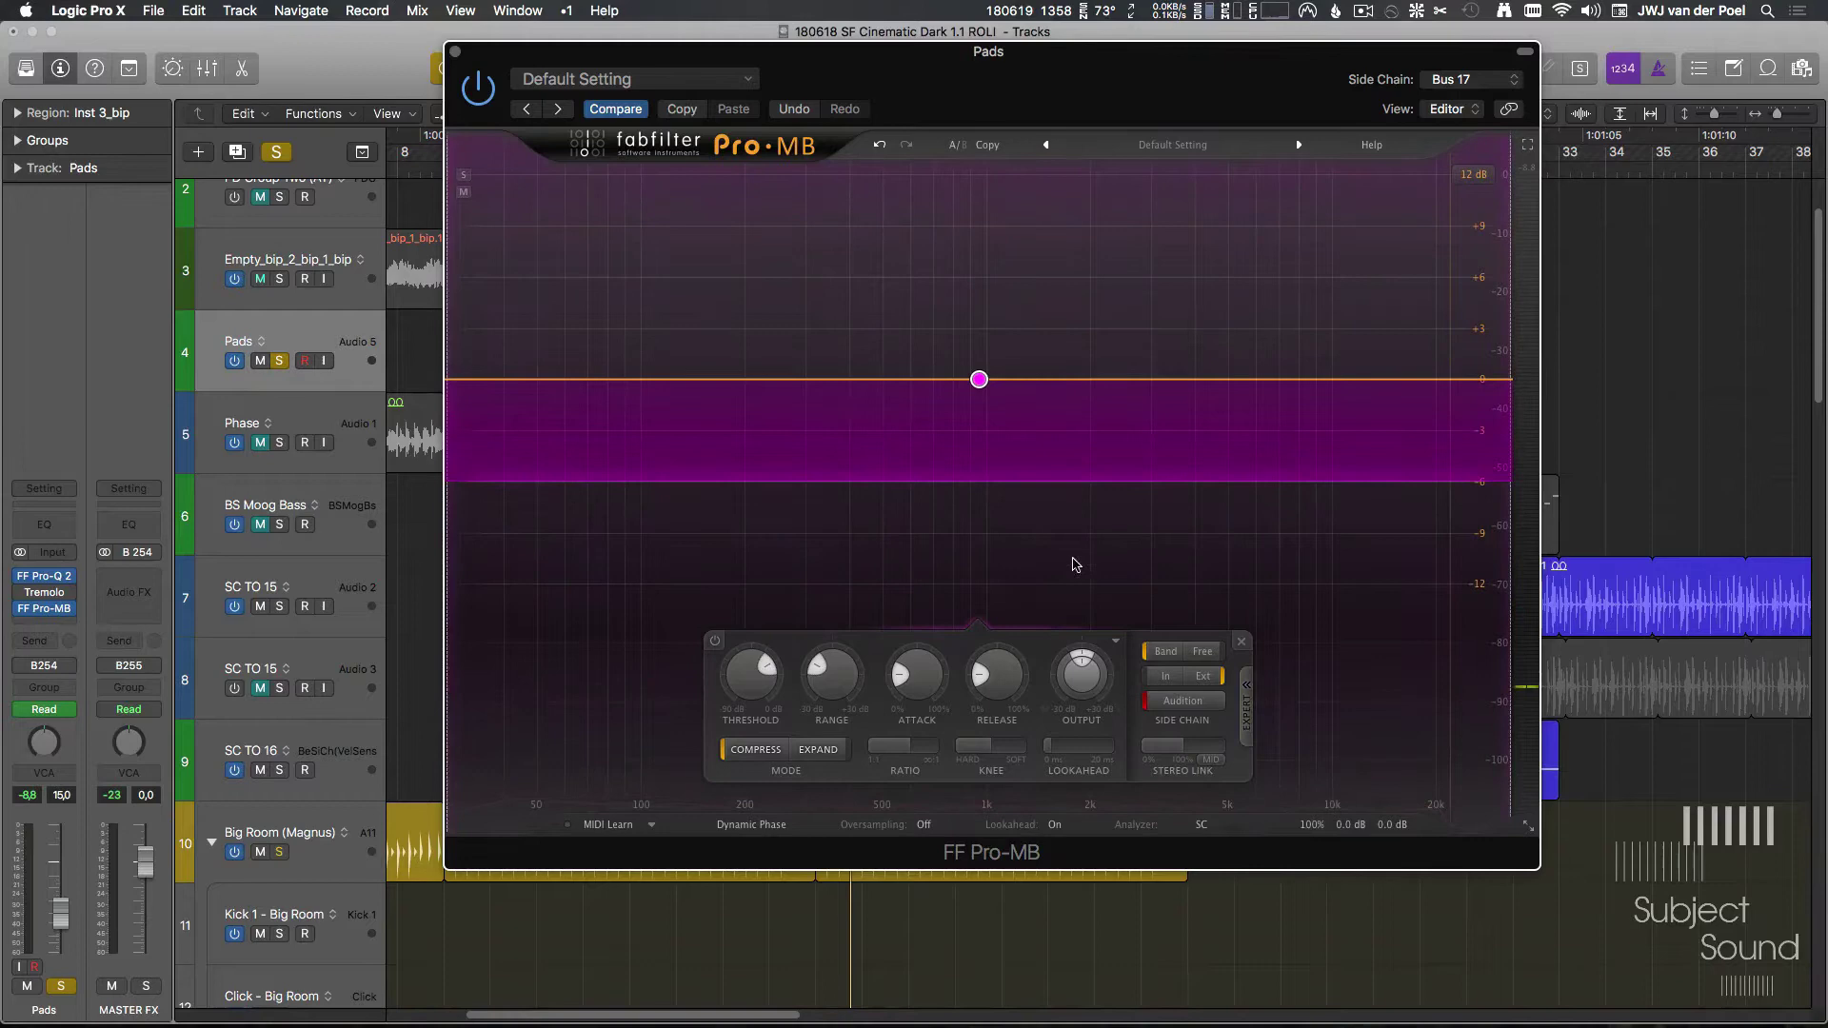
key("space")
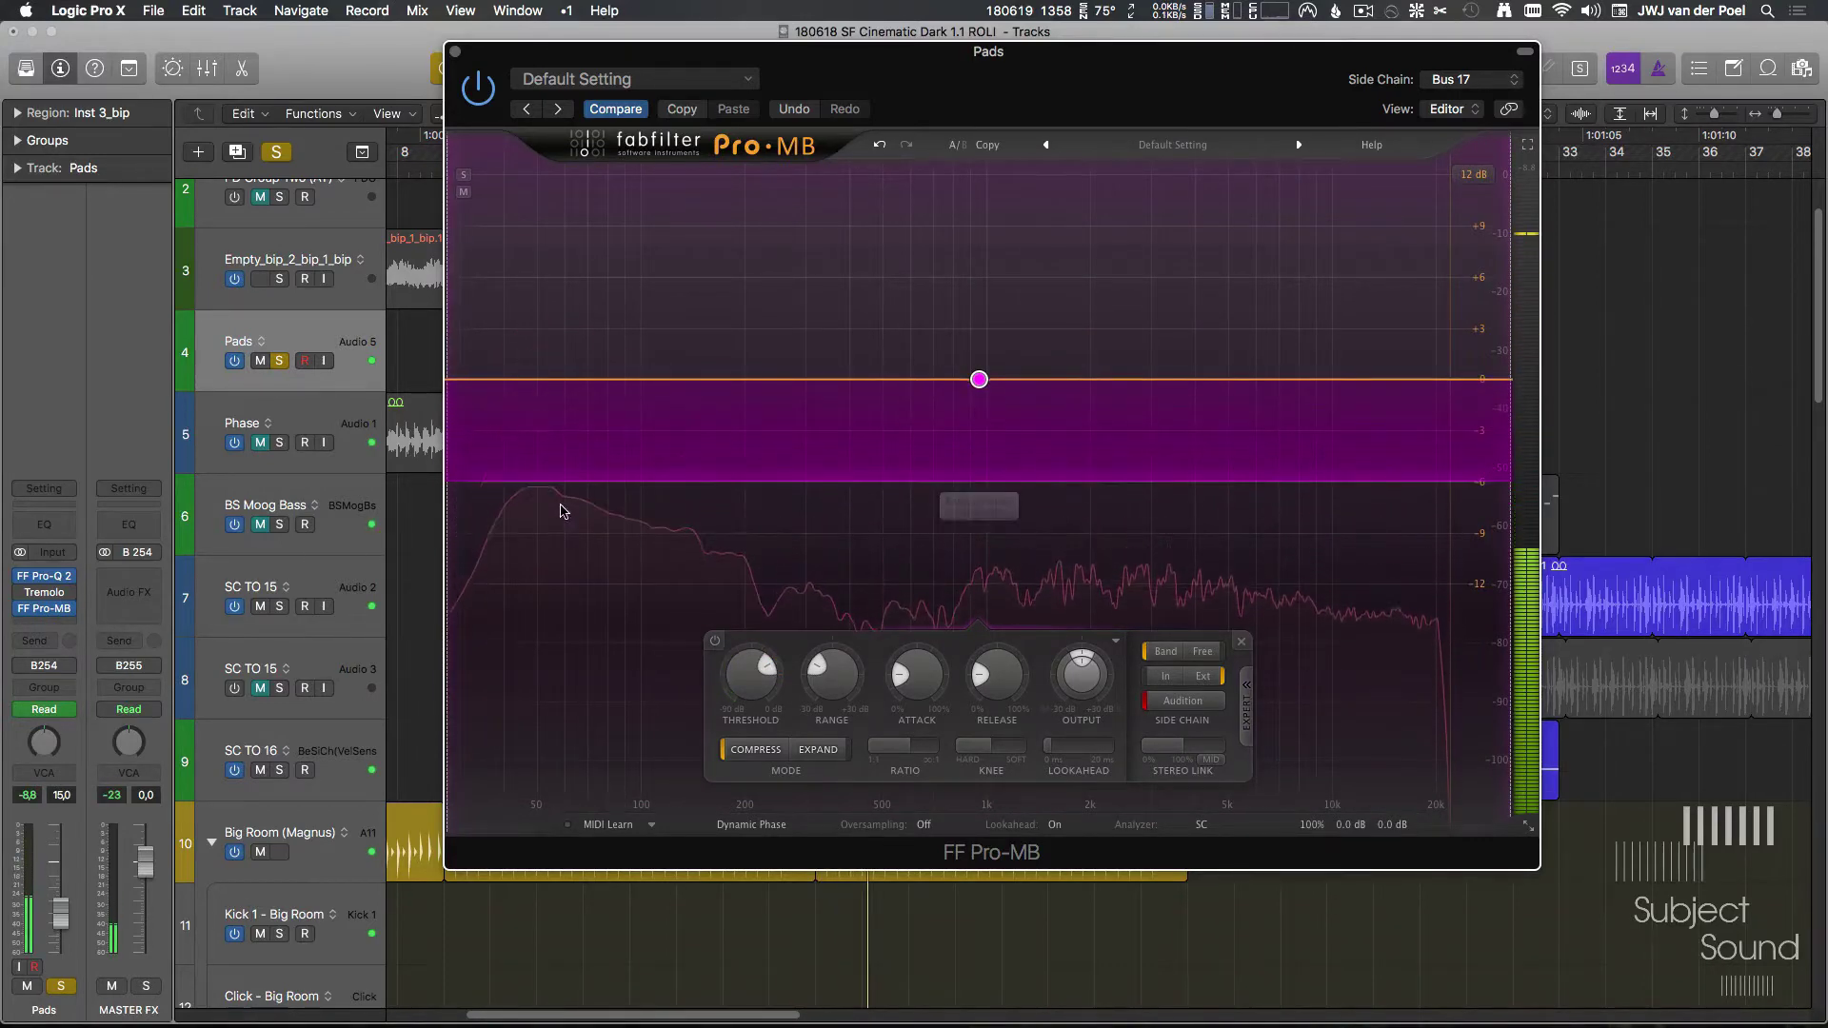
mouse_move(922, 494)
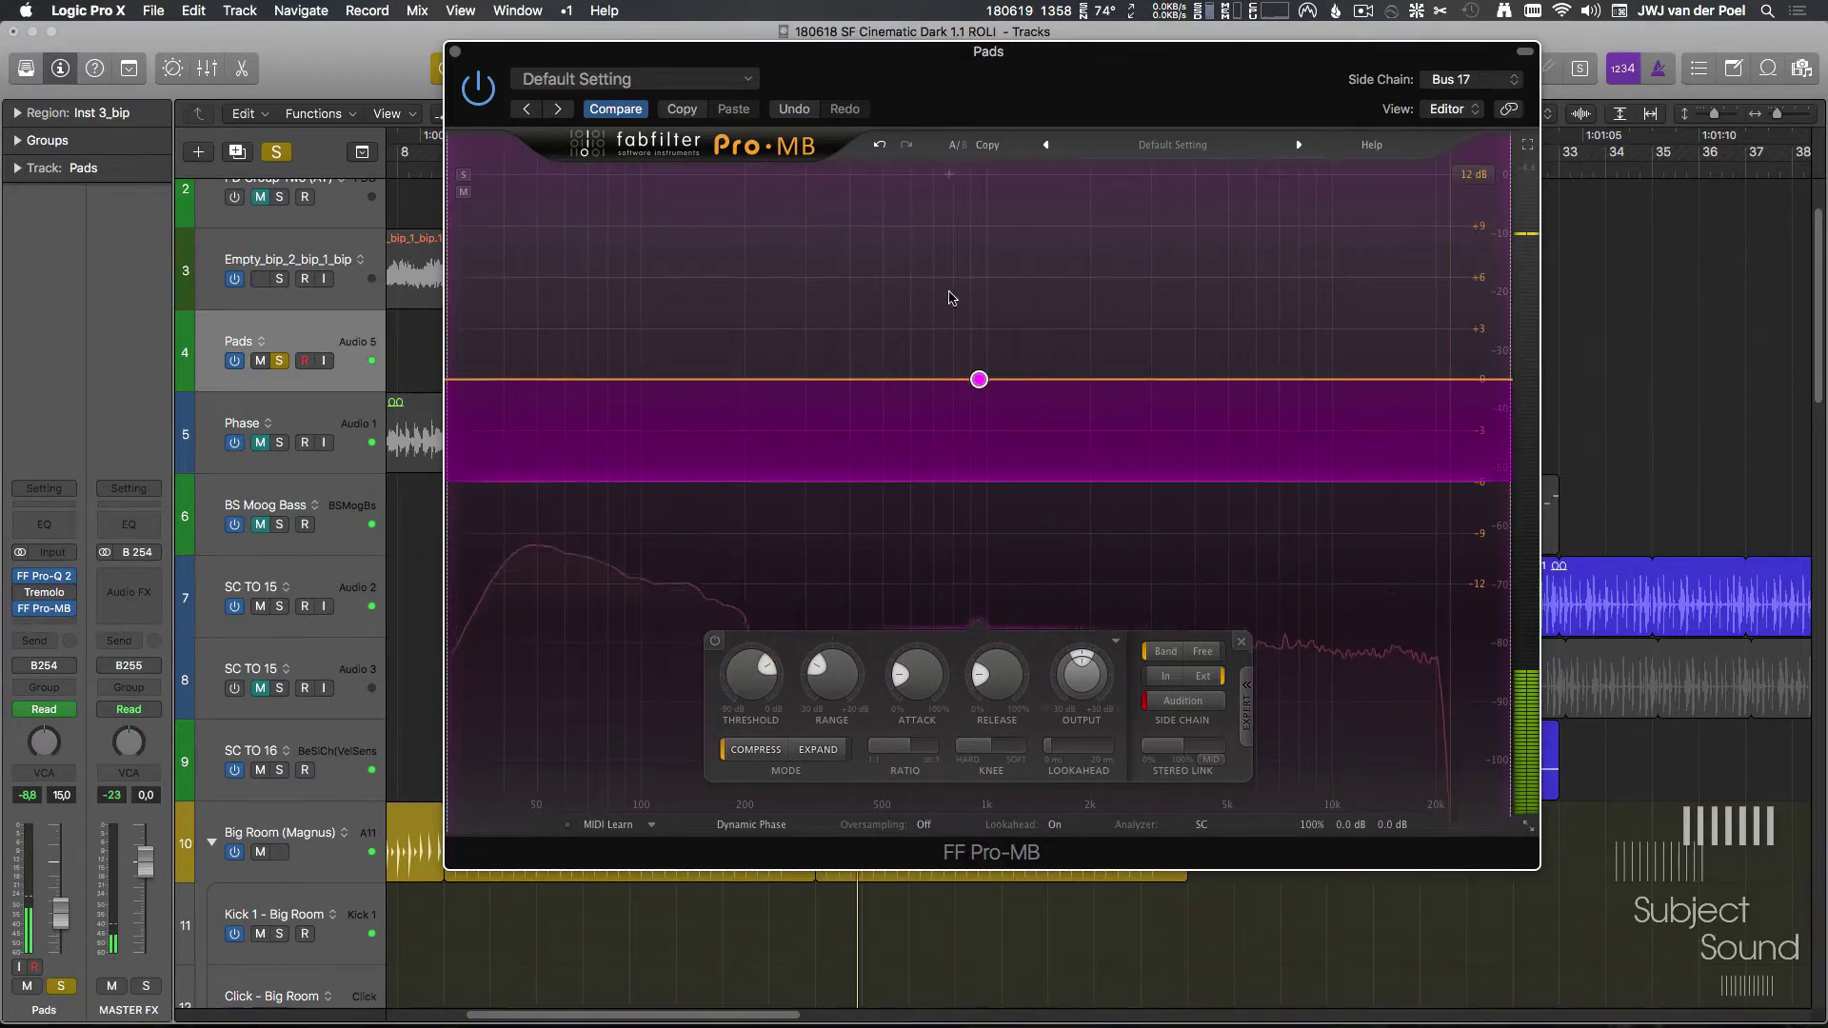
Step: Toggle Band 1 to Expand and back to Compress, then set range -10 dB, threshold -18 dB
left_click_drag(949, 298, 1131, 446)
mouse_move(857, 684)
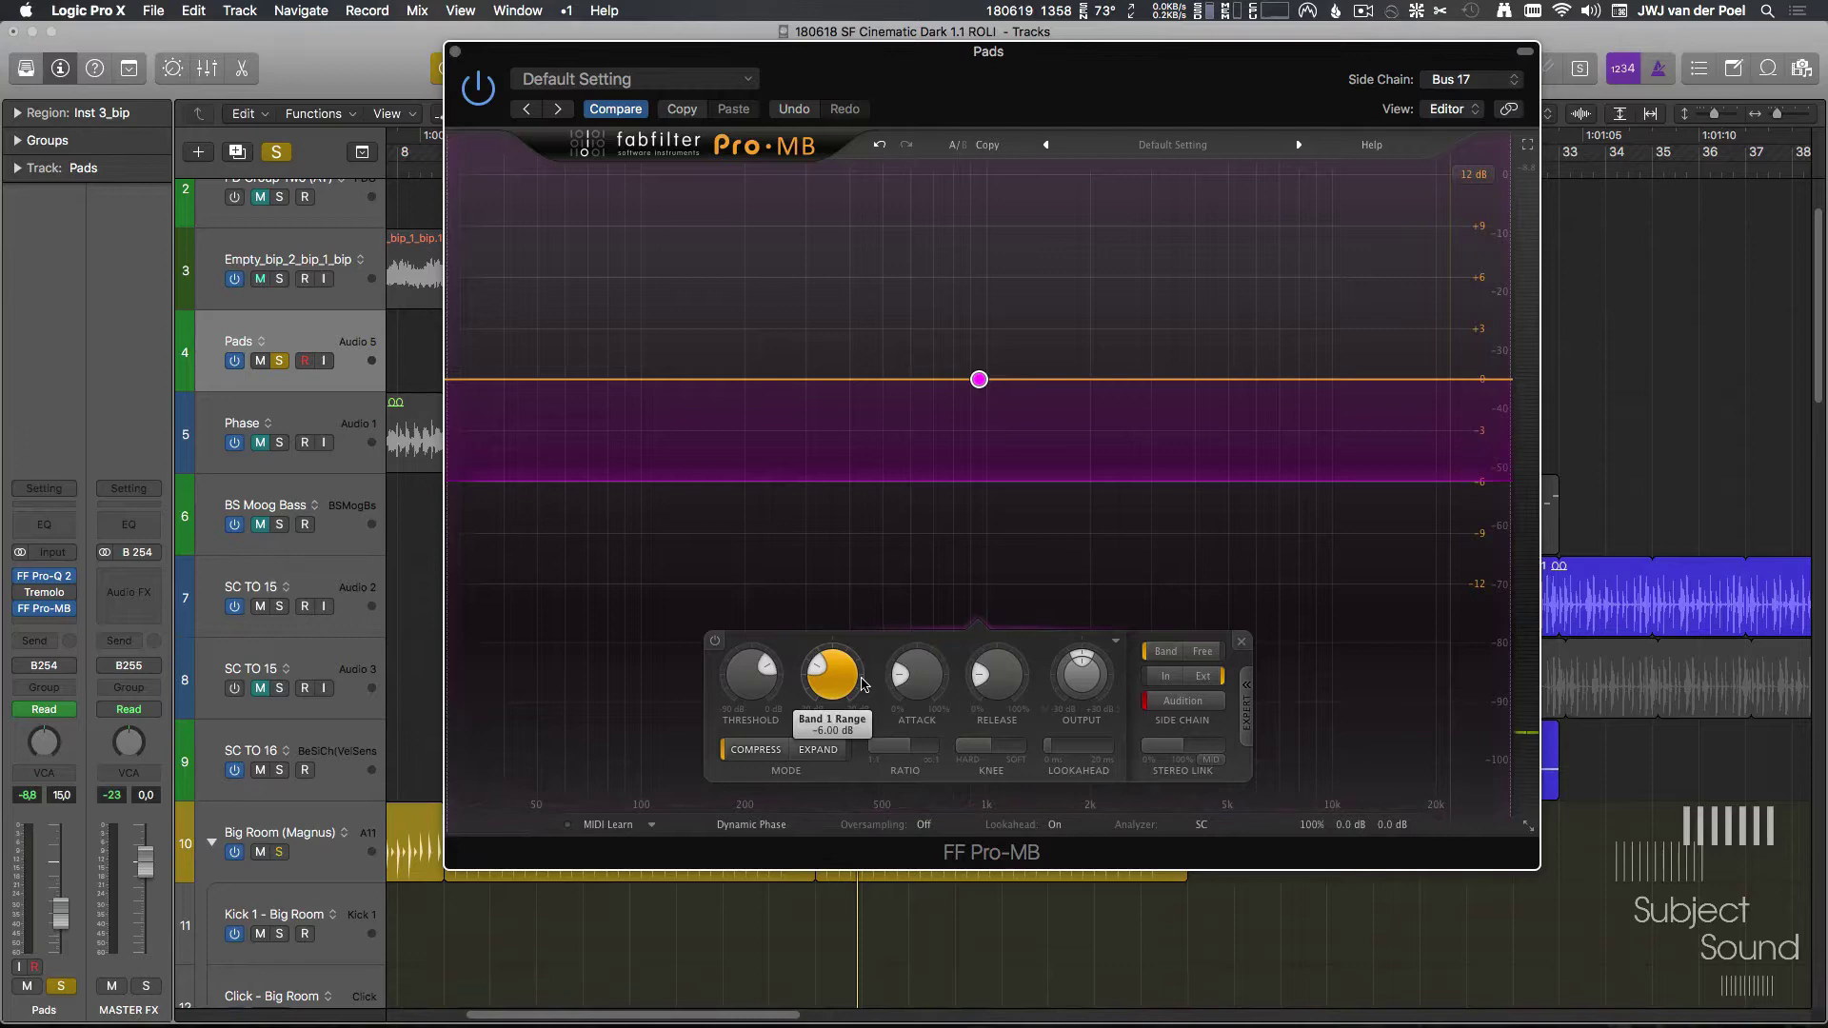
mouse_move(729, 684)
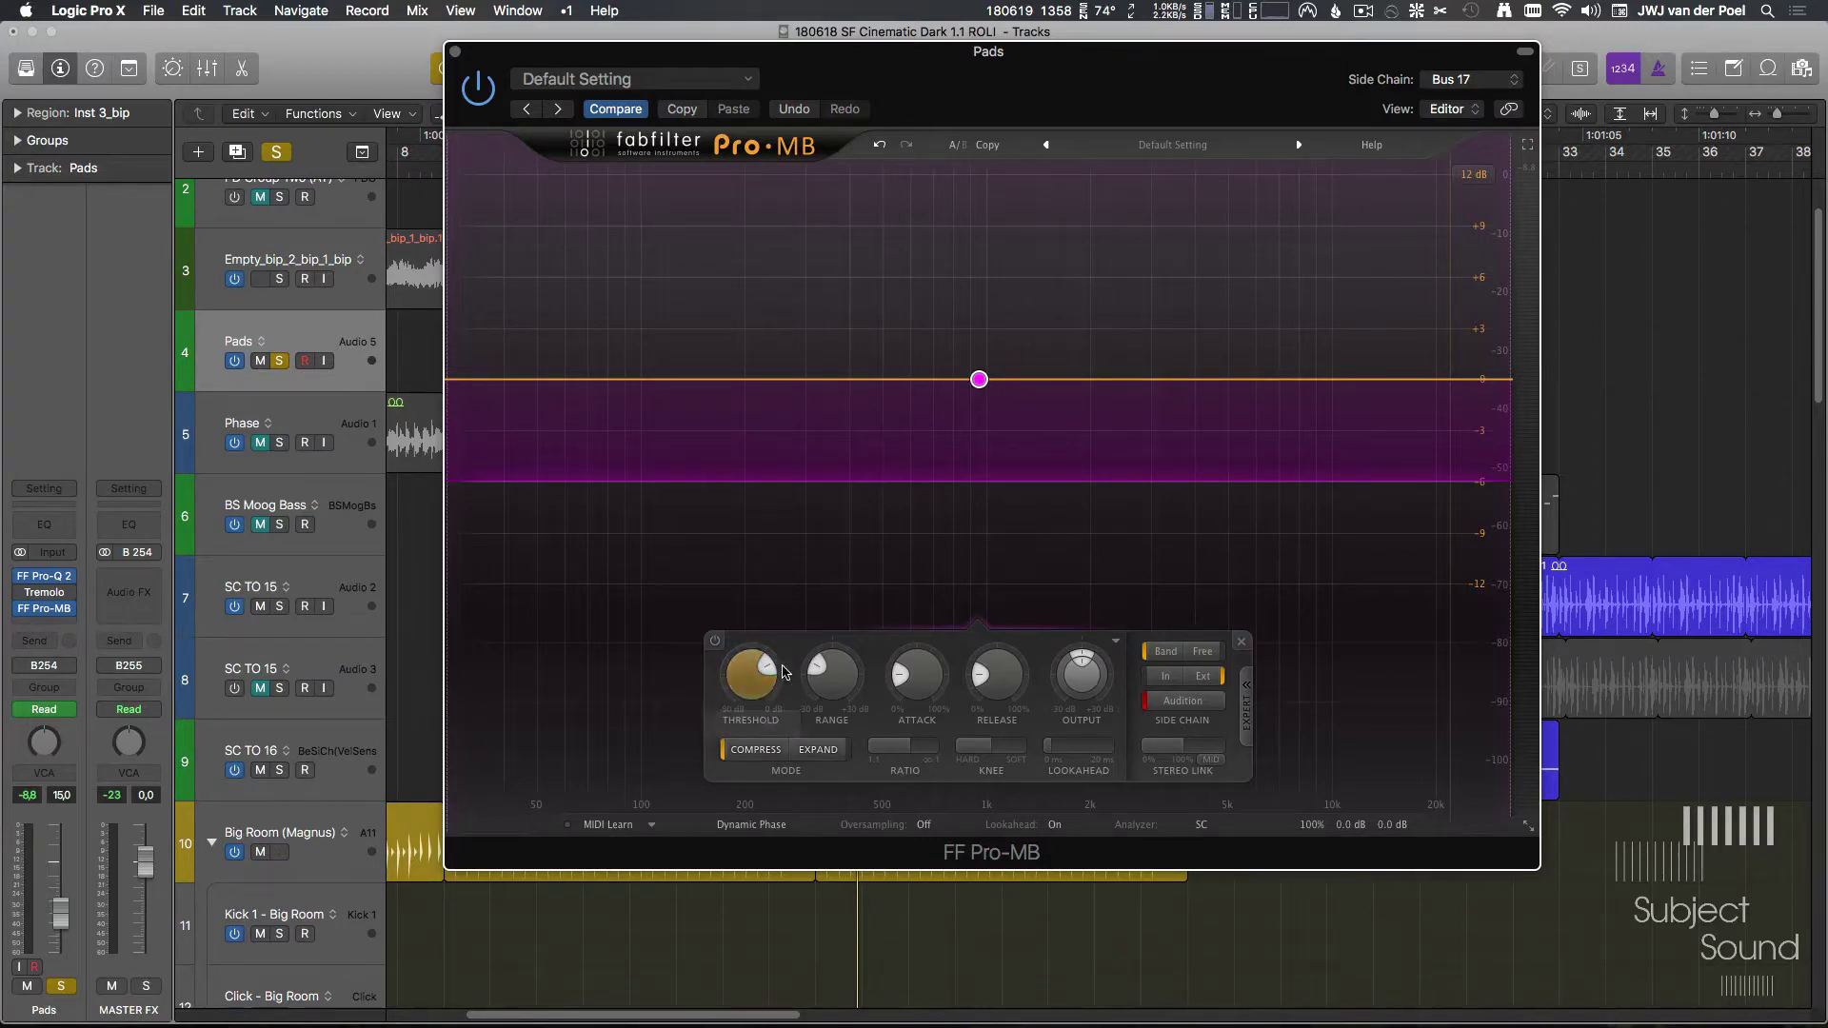
mouse_move(737, 684)
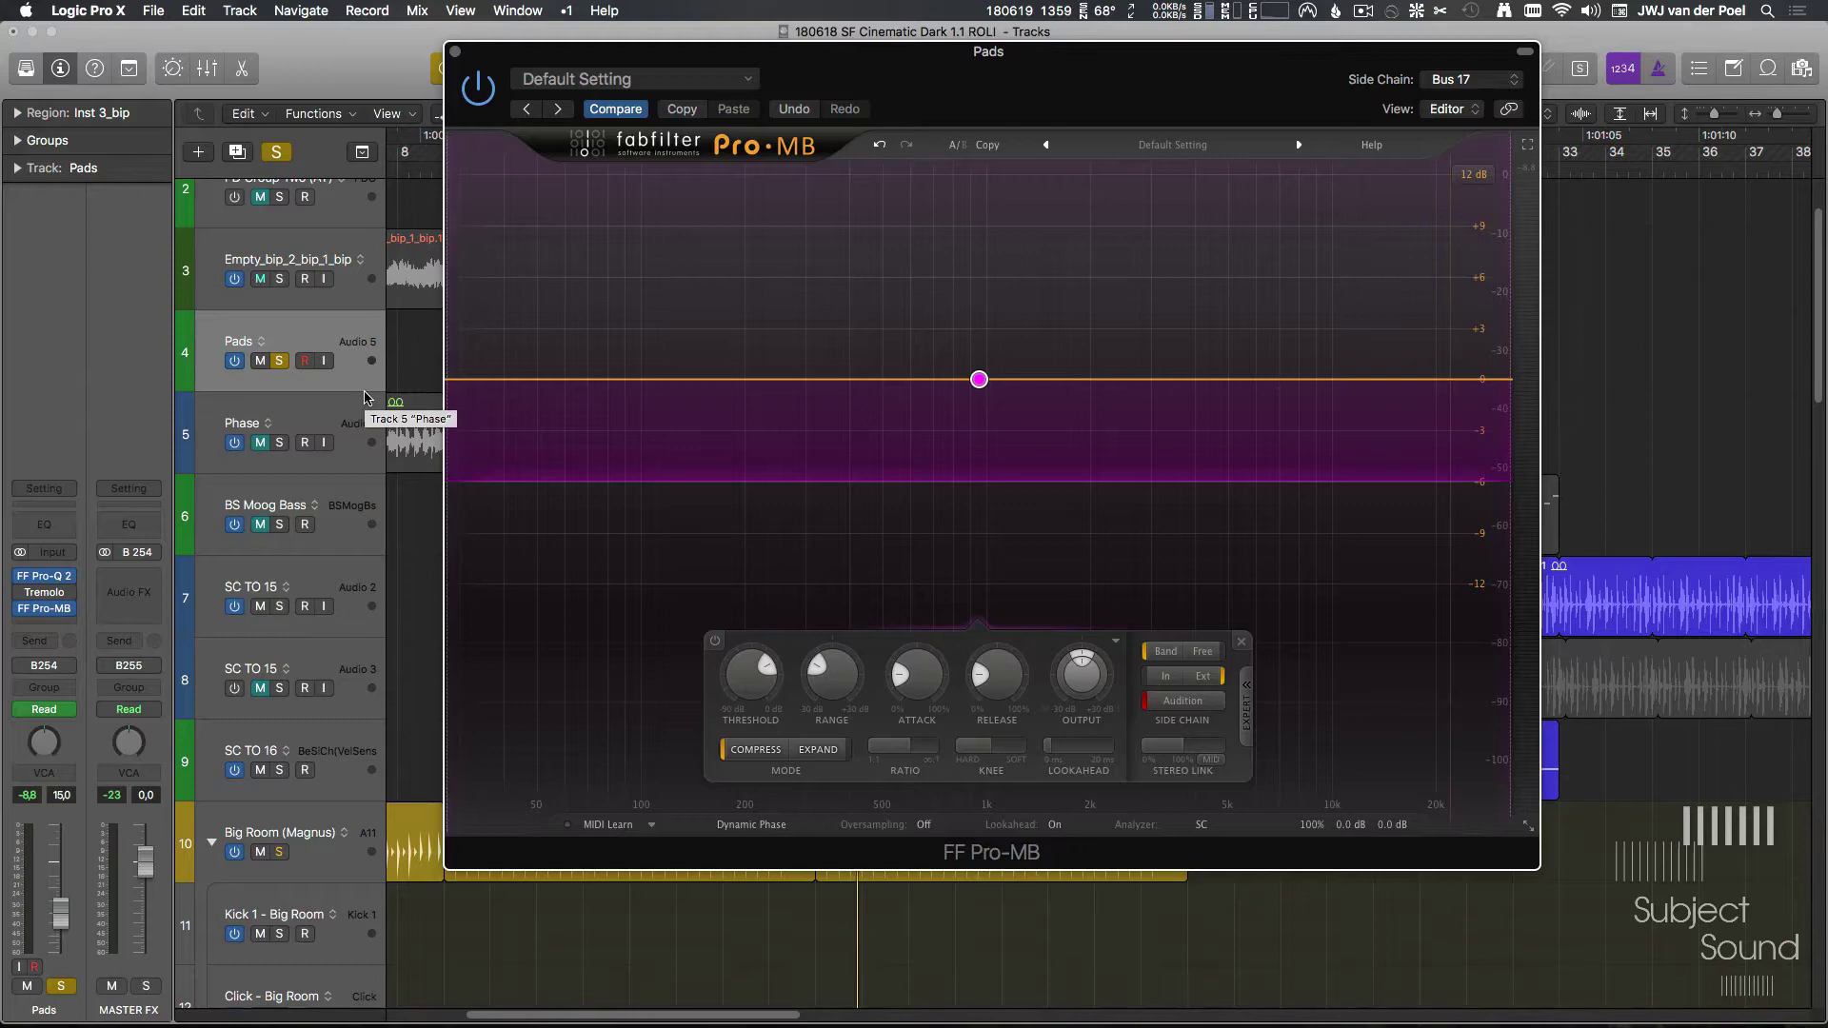
left_click(827, 753)
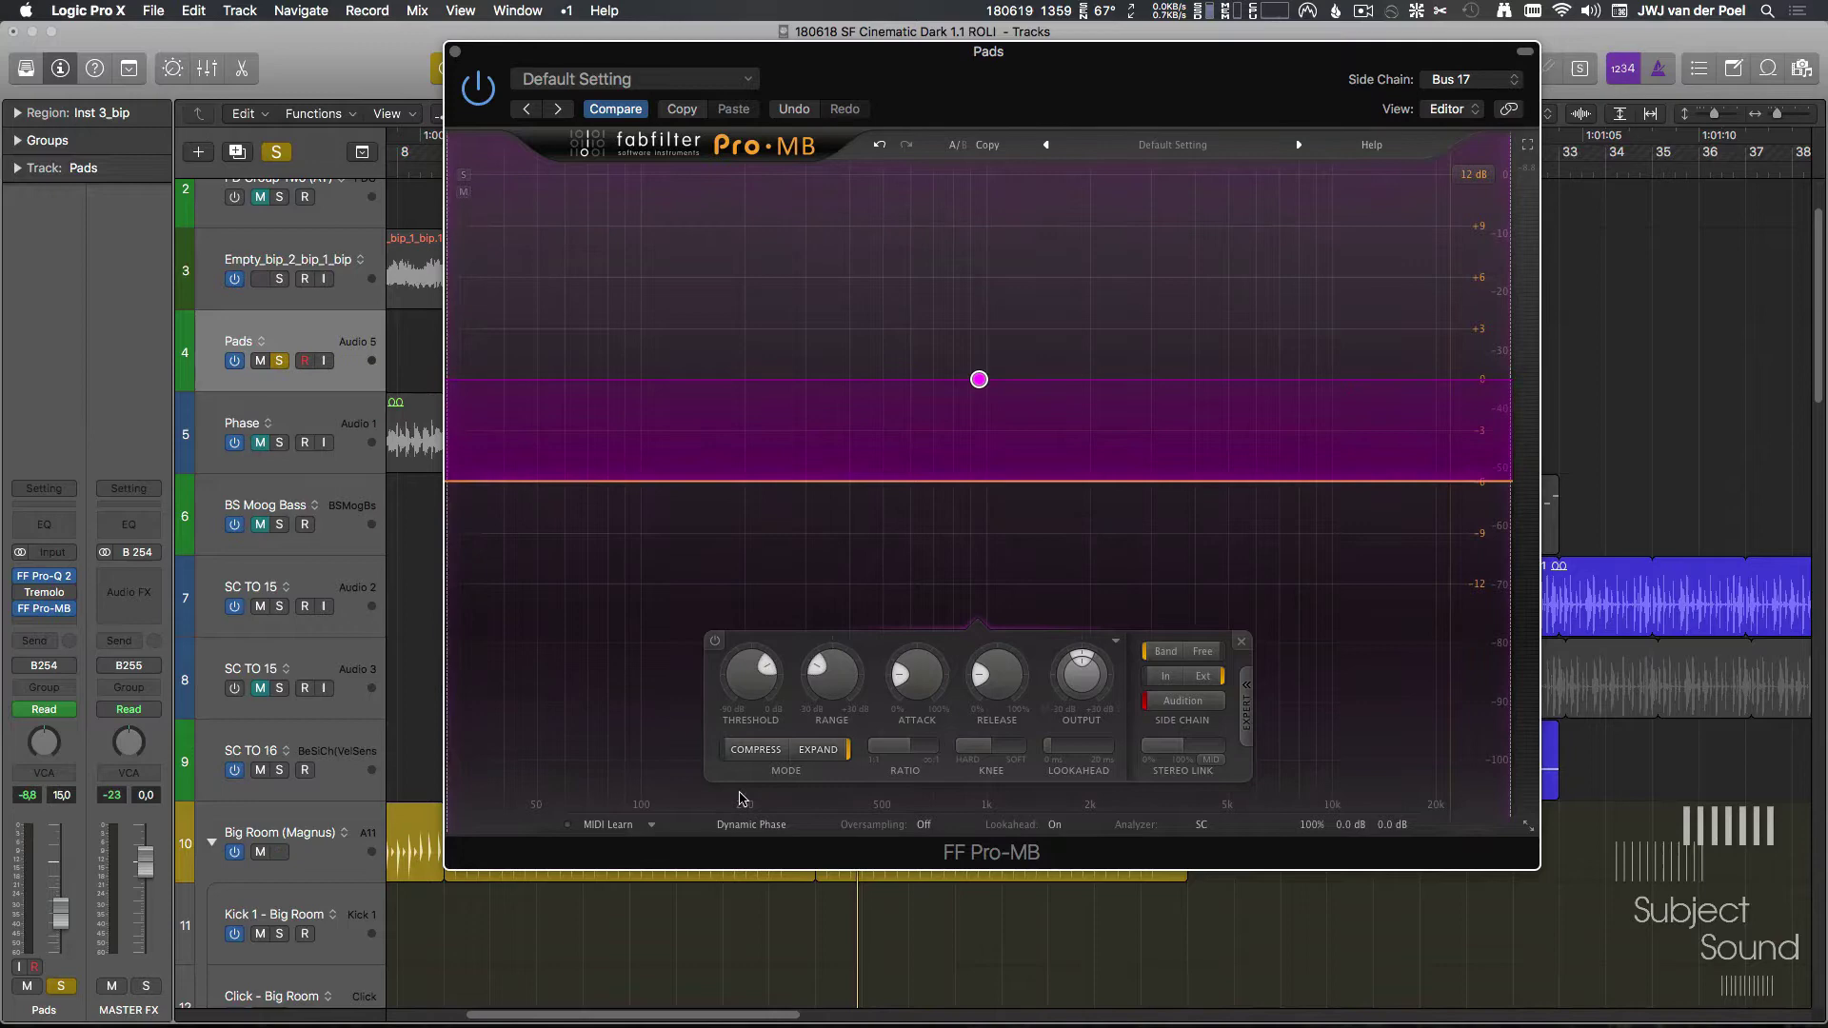
left_click(759, 751)
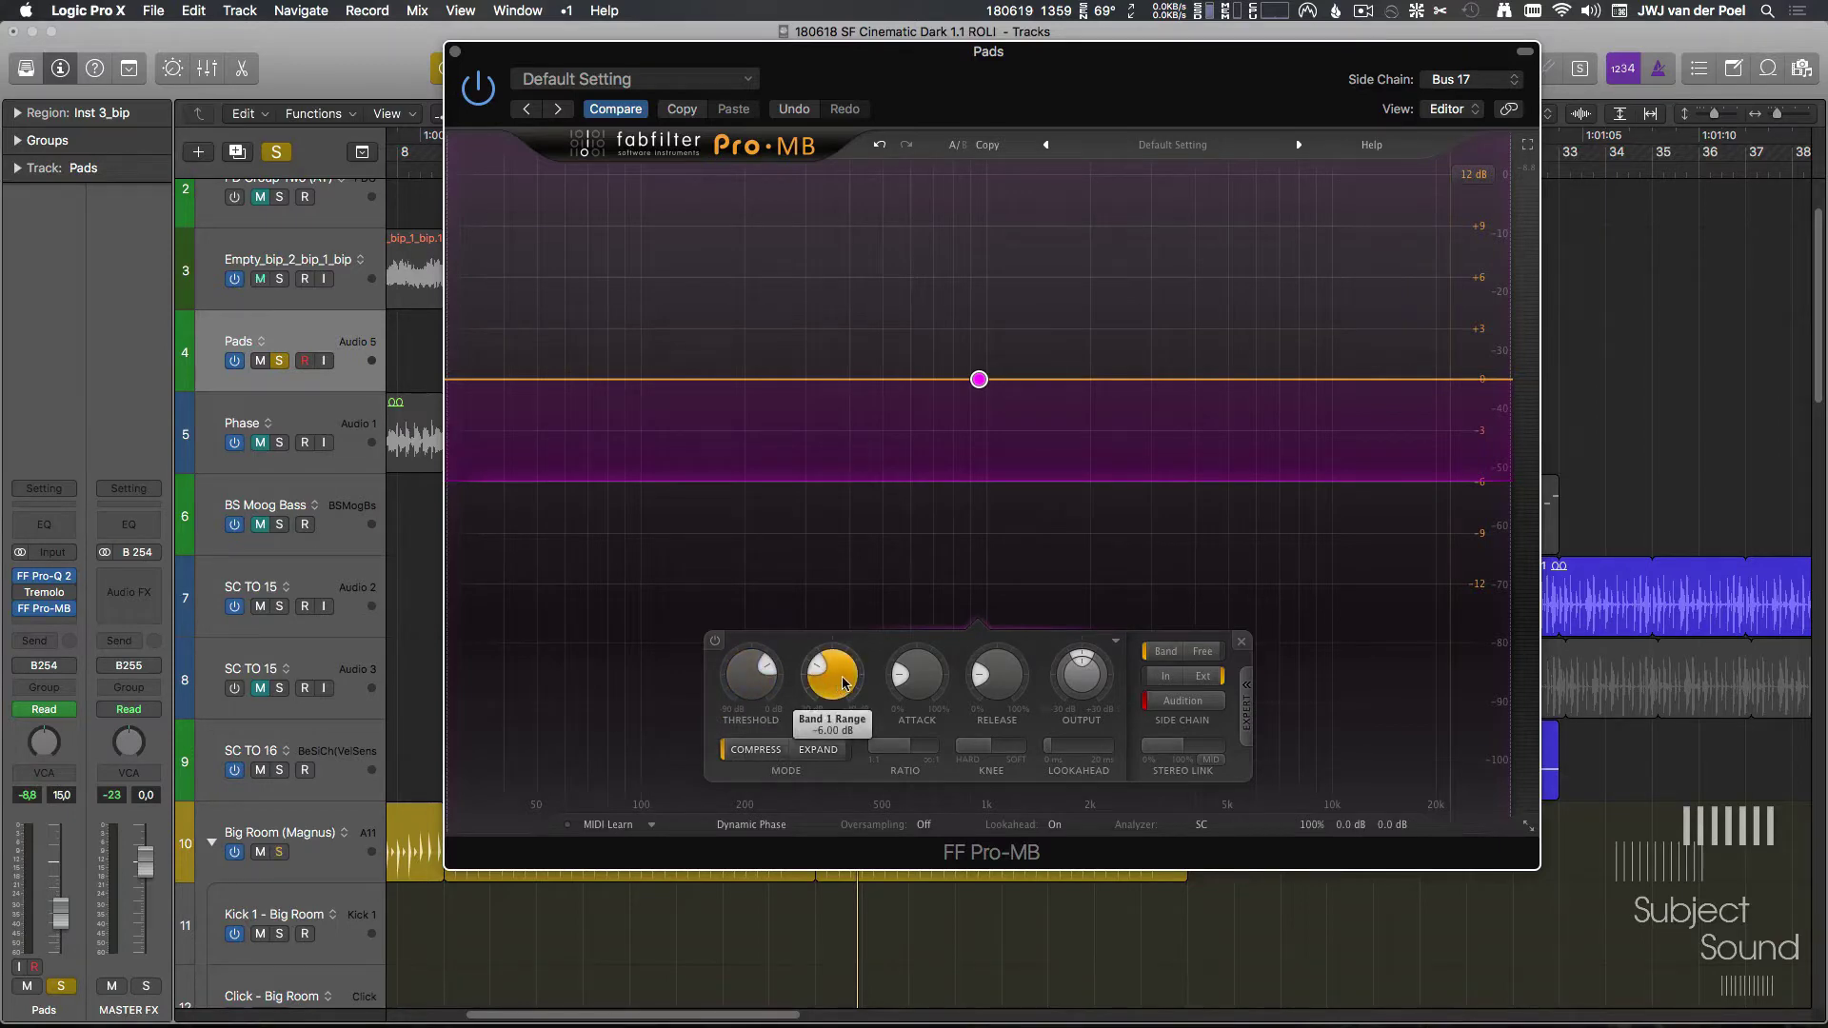
mouse_move(843, 681)
left_mouse_down()
mouse_move(837, 713)
mouse_move(857, 567)
left_mouse_up()
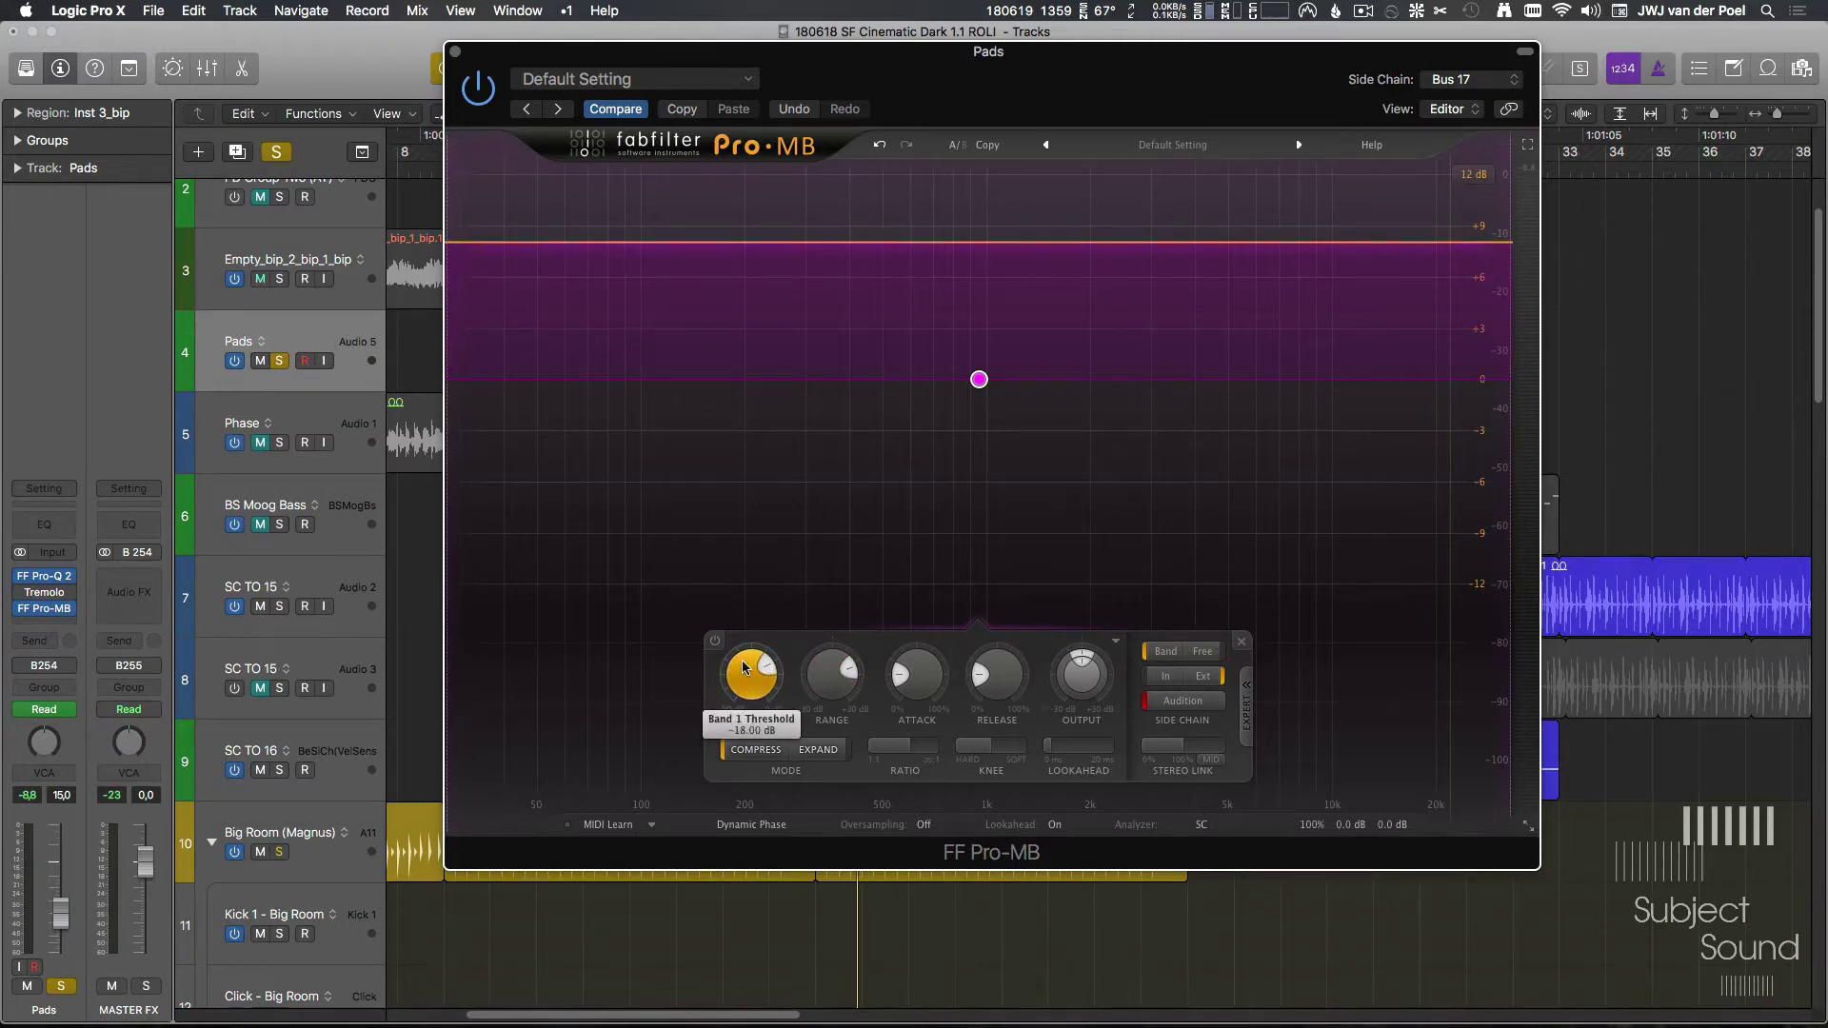
left_click_drag(831, 678, 809, 843)
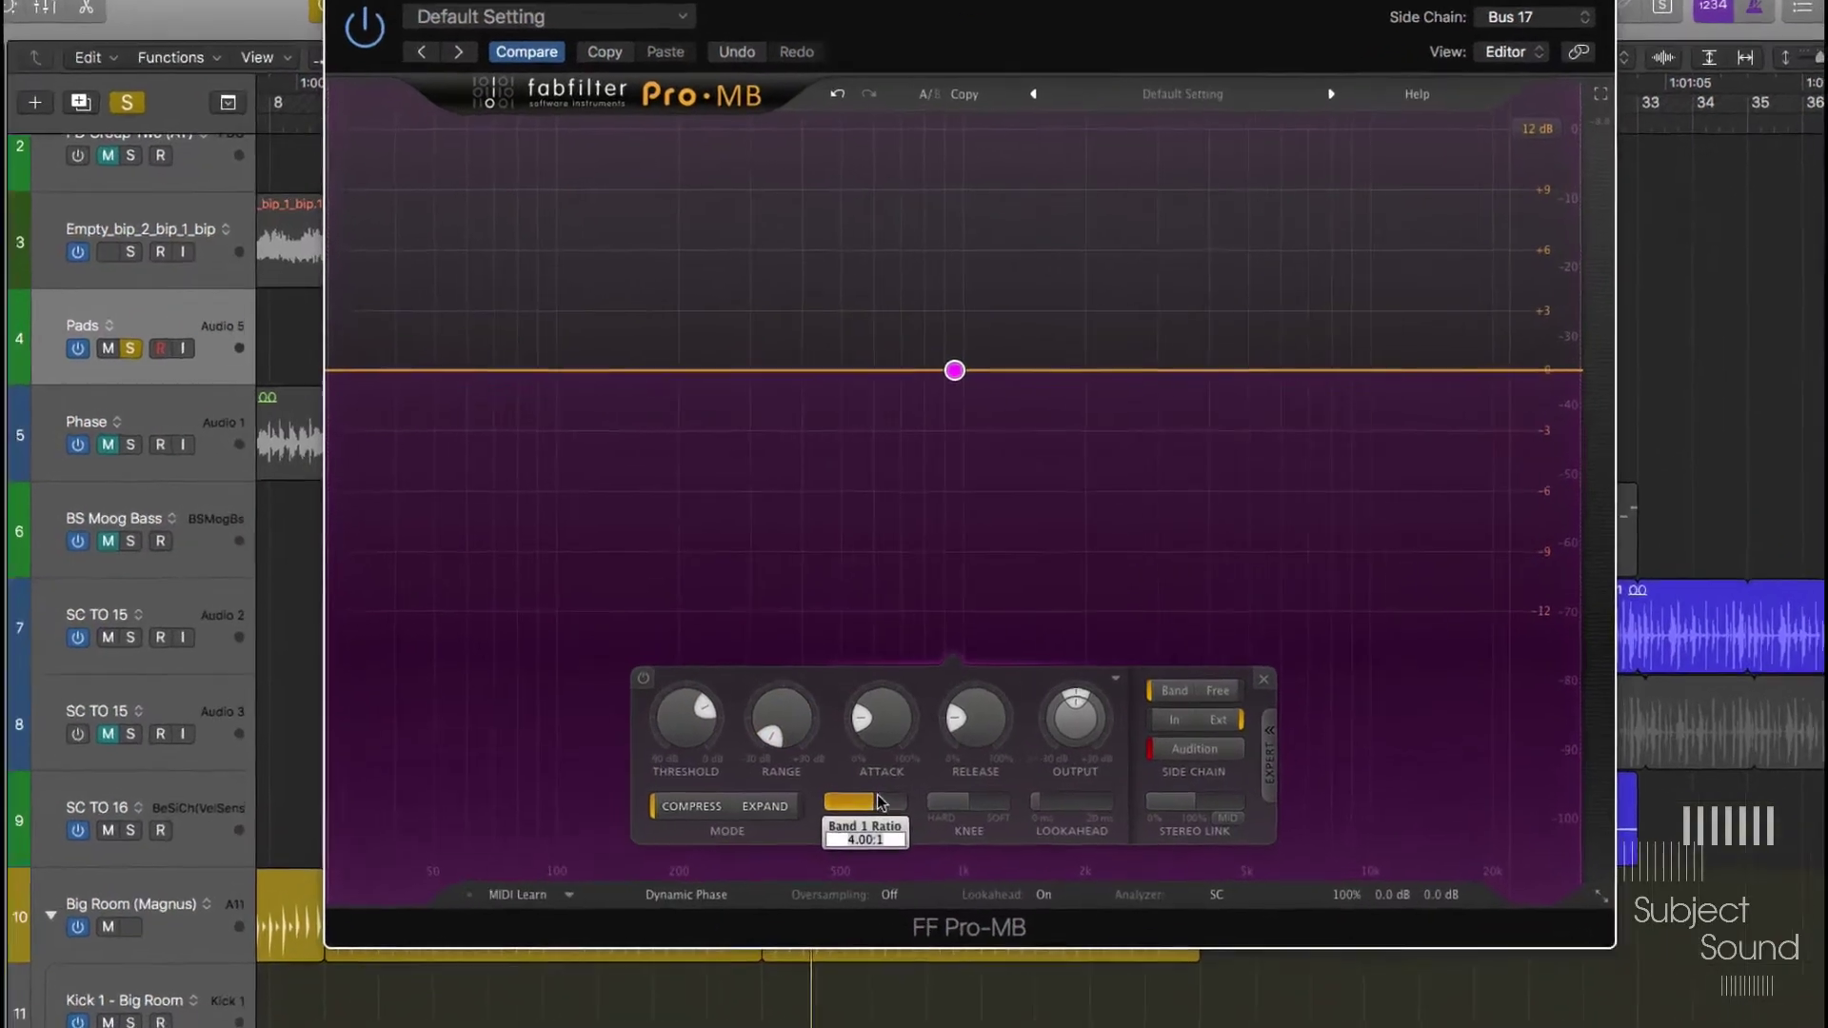
Step: Give Band 1 a 20:1 ratio and an 8 dB knee
double_click(879, 803)
type("20")
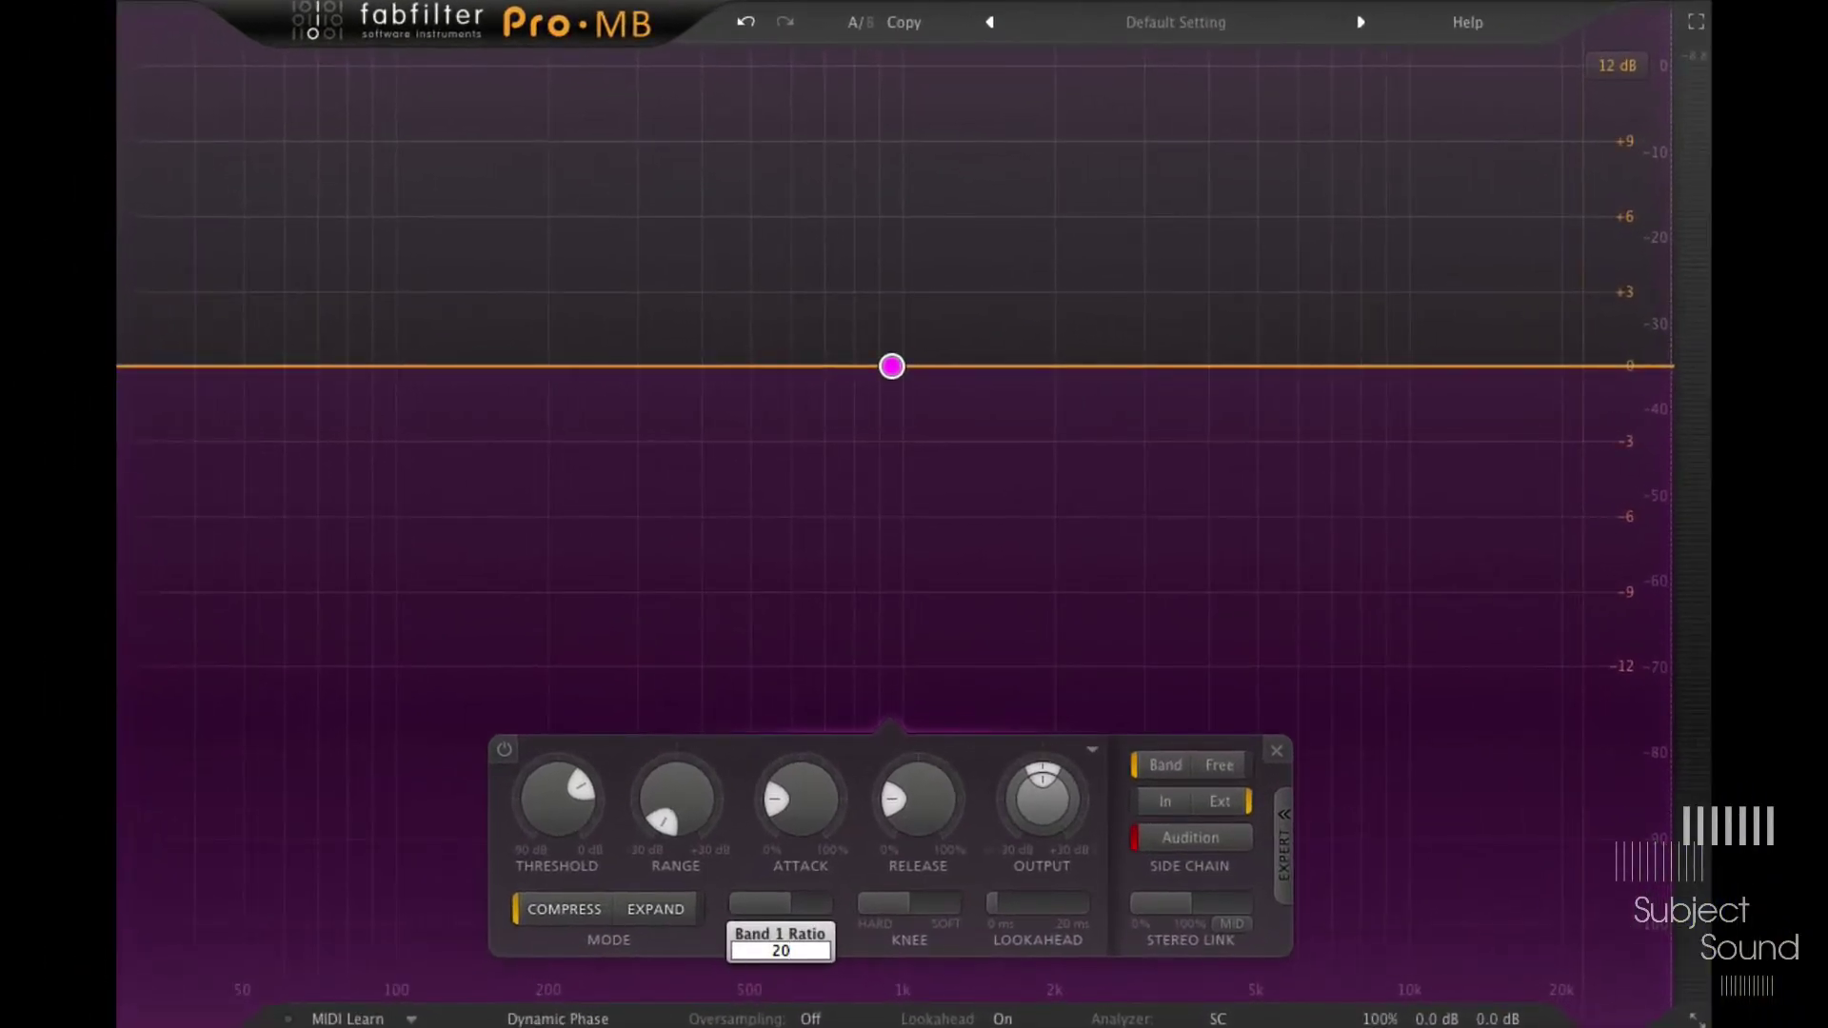
key("Return")
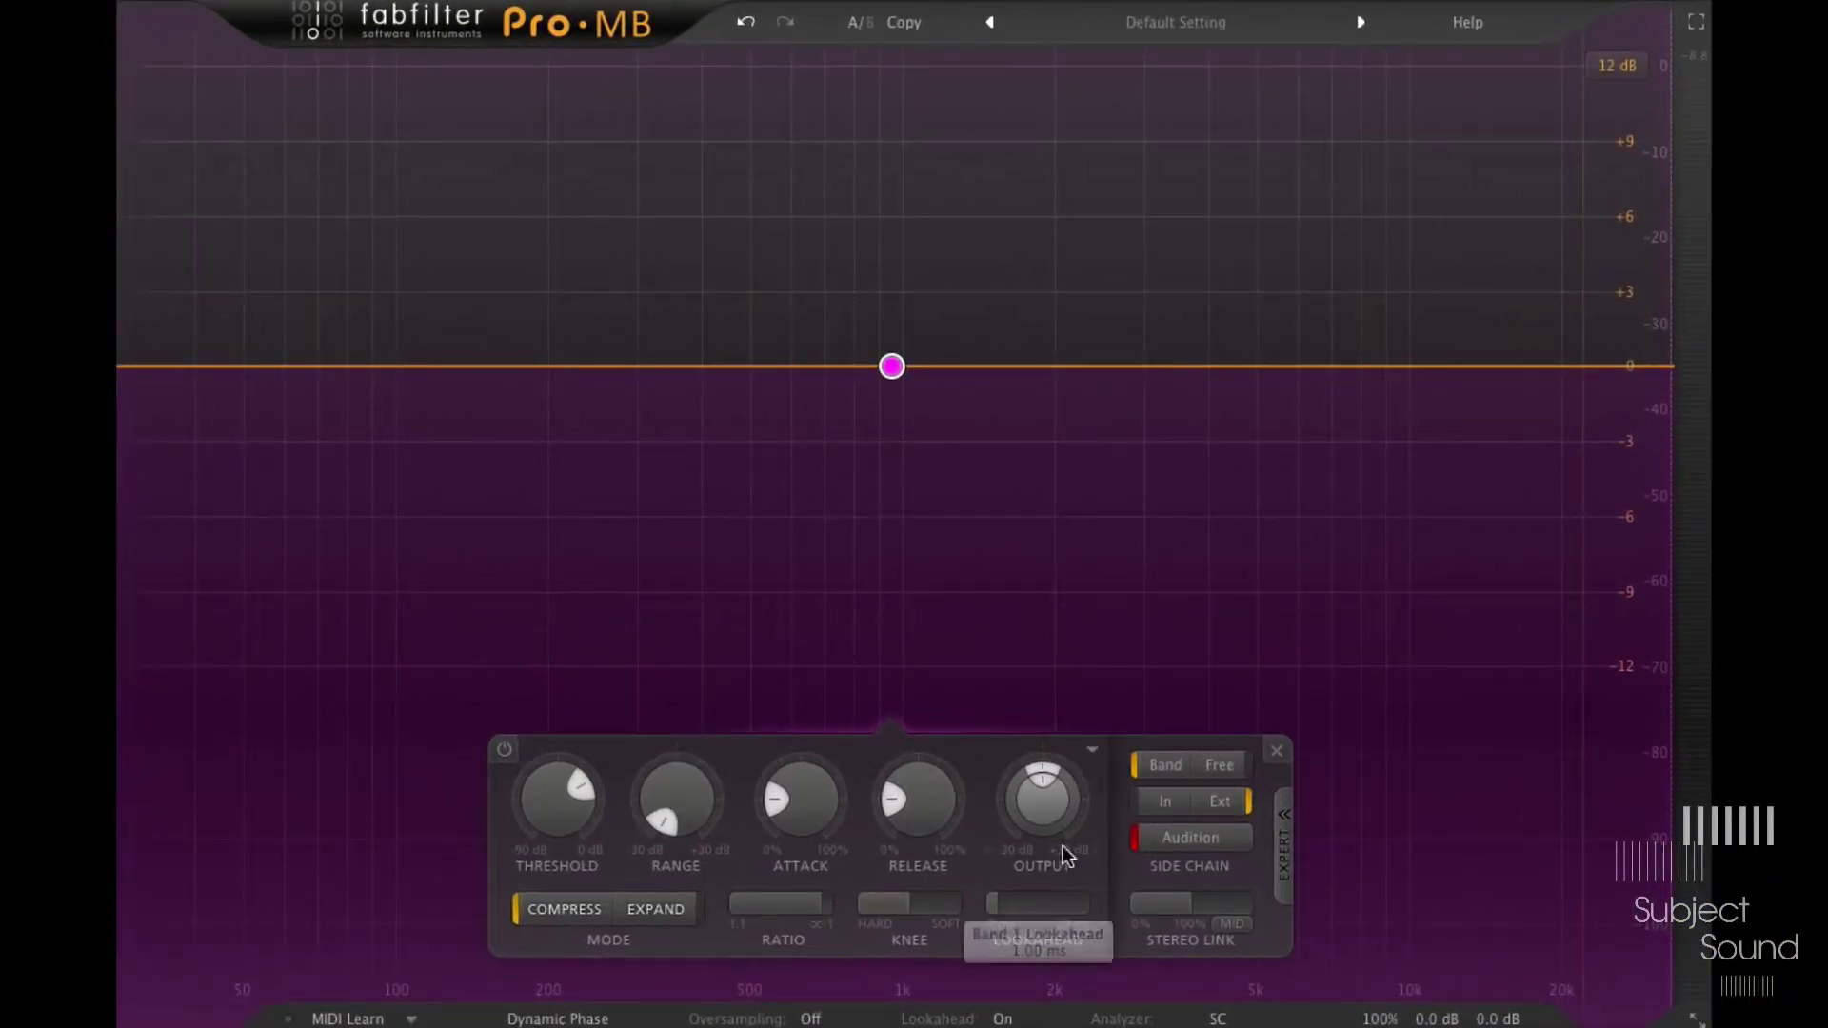
double_click(917, 901)
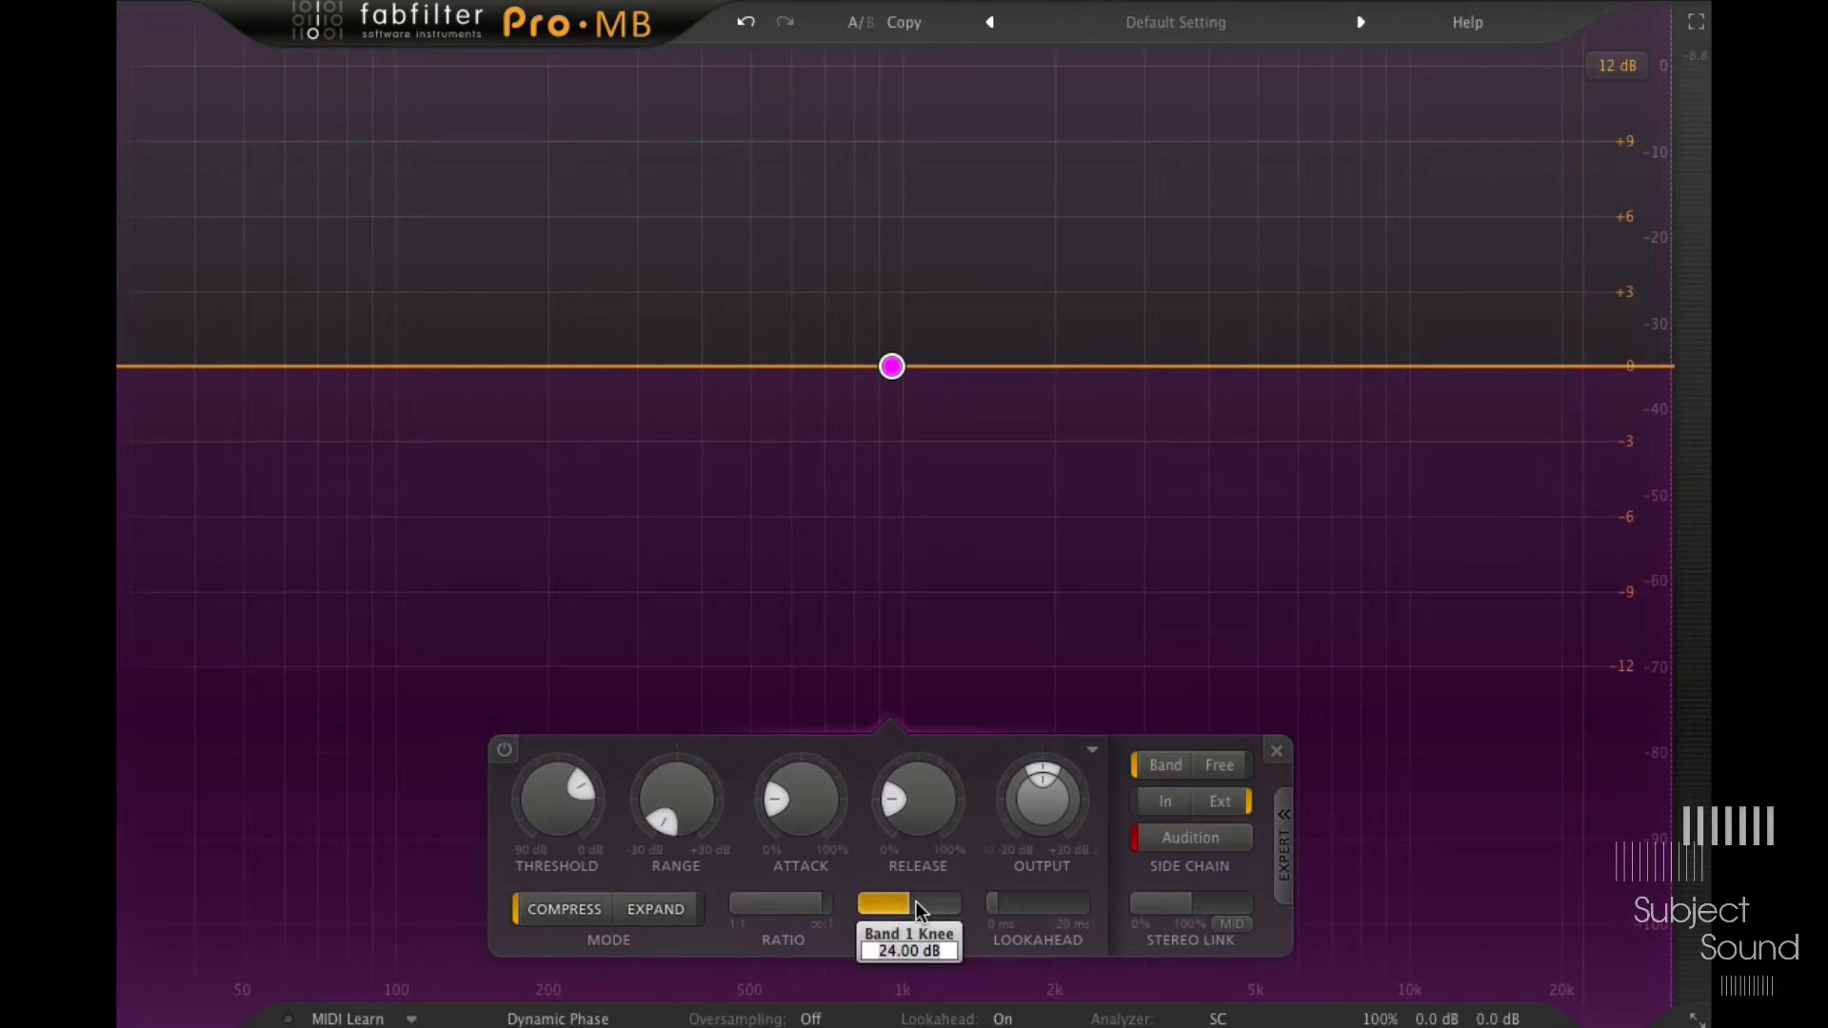
type("8")
key("Return")
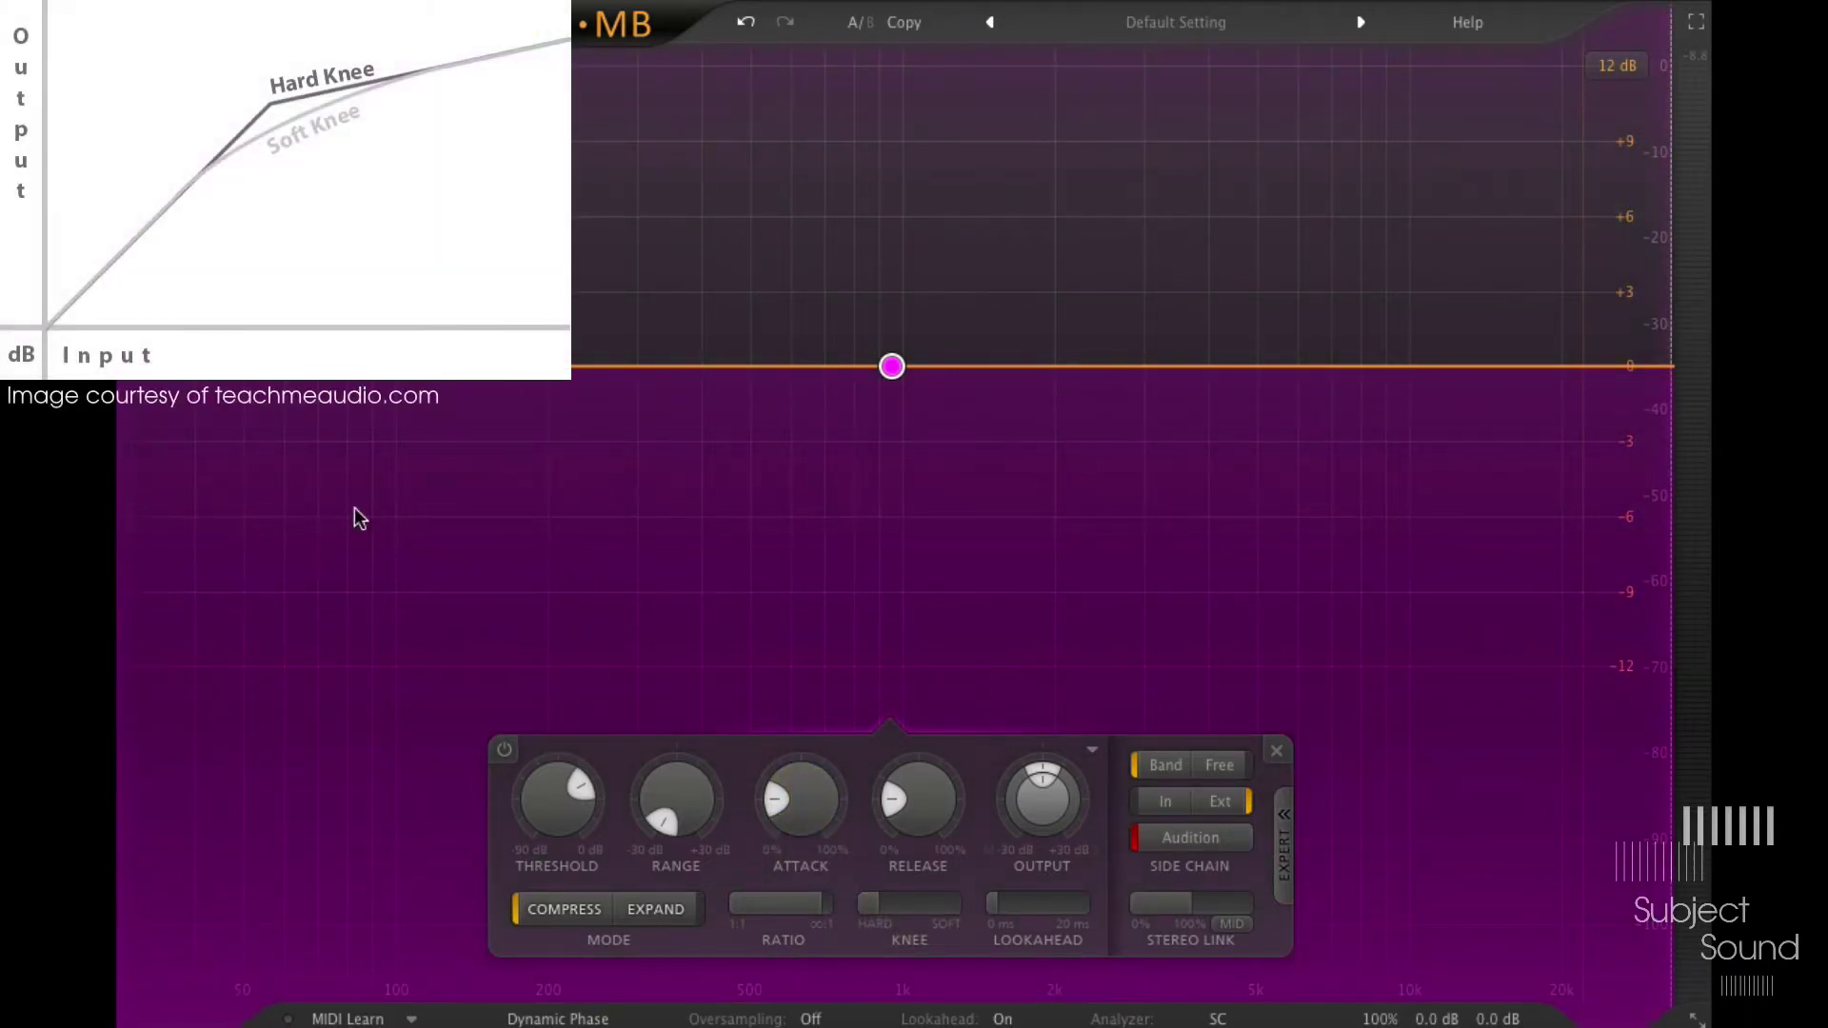
Step: Set Band 1's attack to about 2%, stop side-chain audition, and play the pads
mouse_move(805, 796)
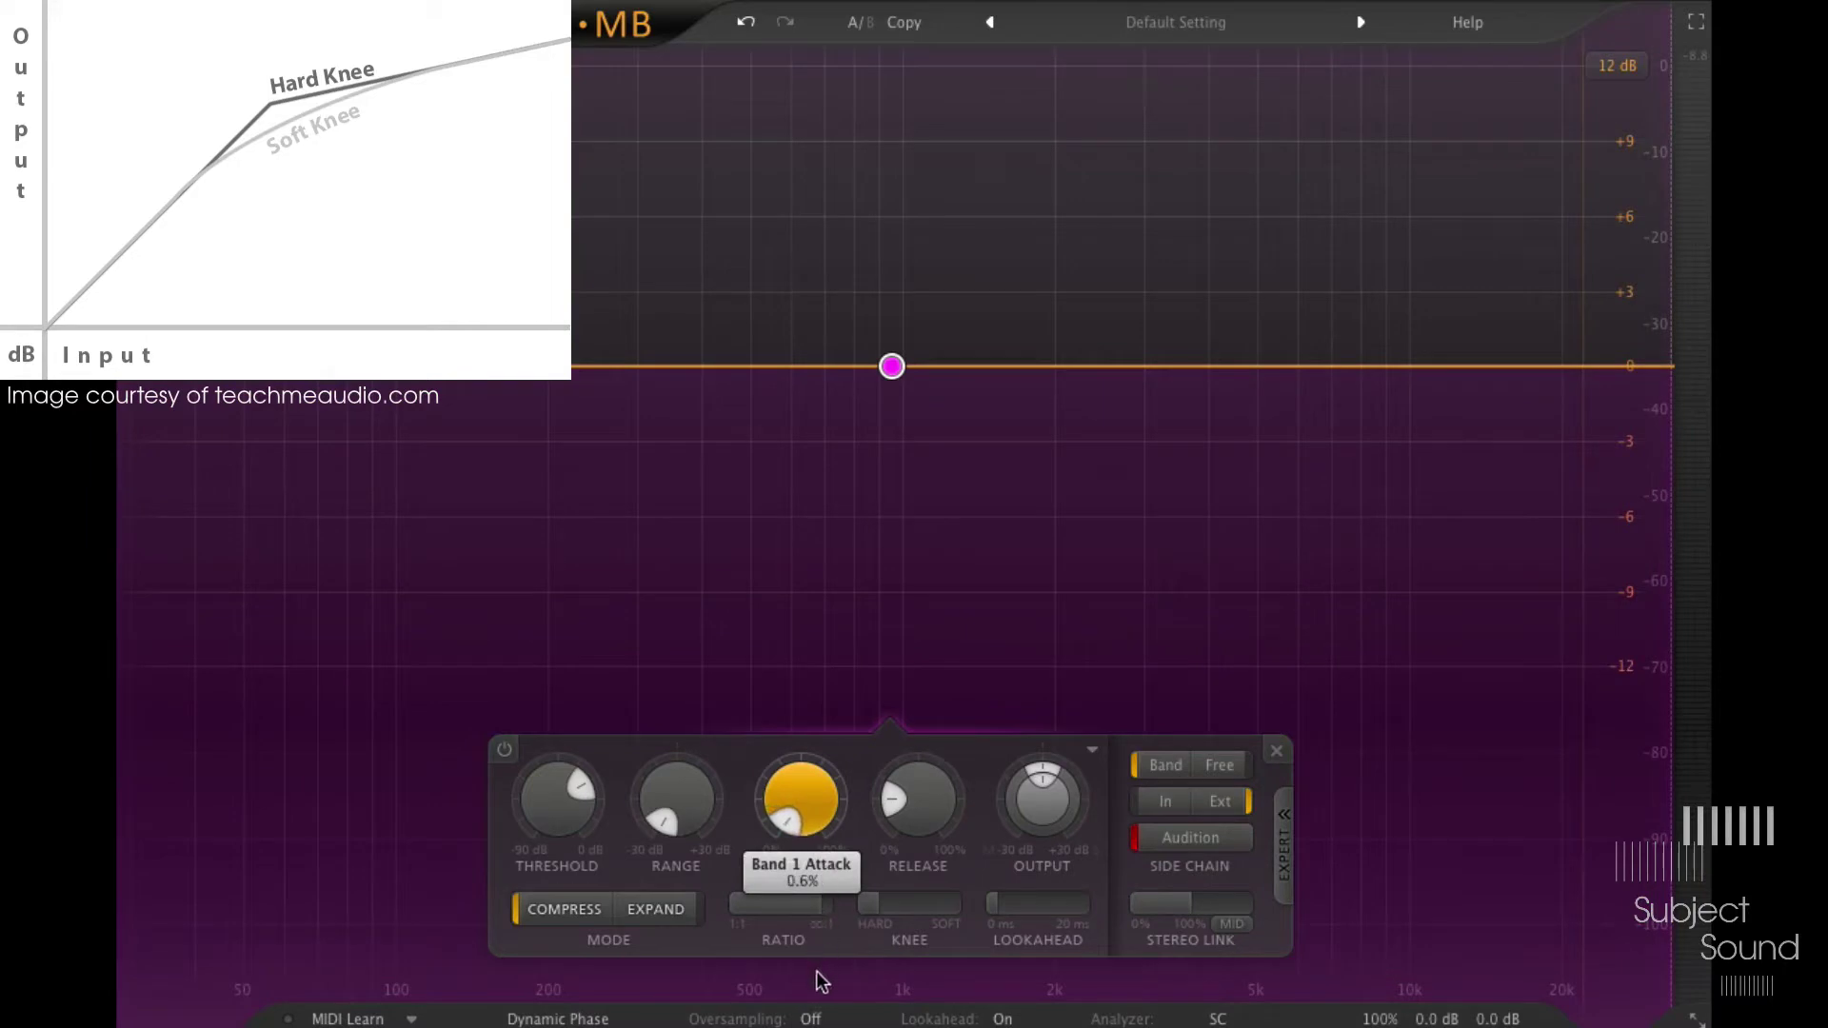
left_click_drag(806, 935, 797, 929)
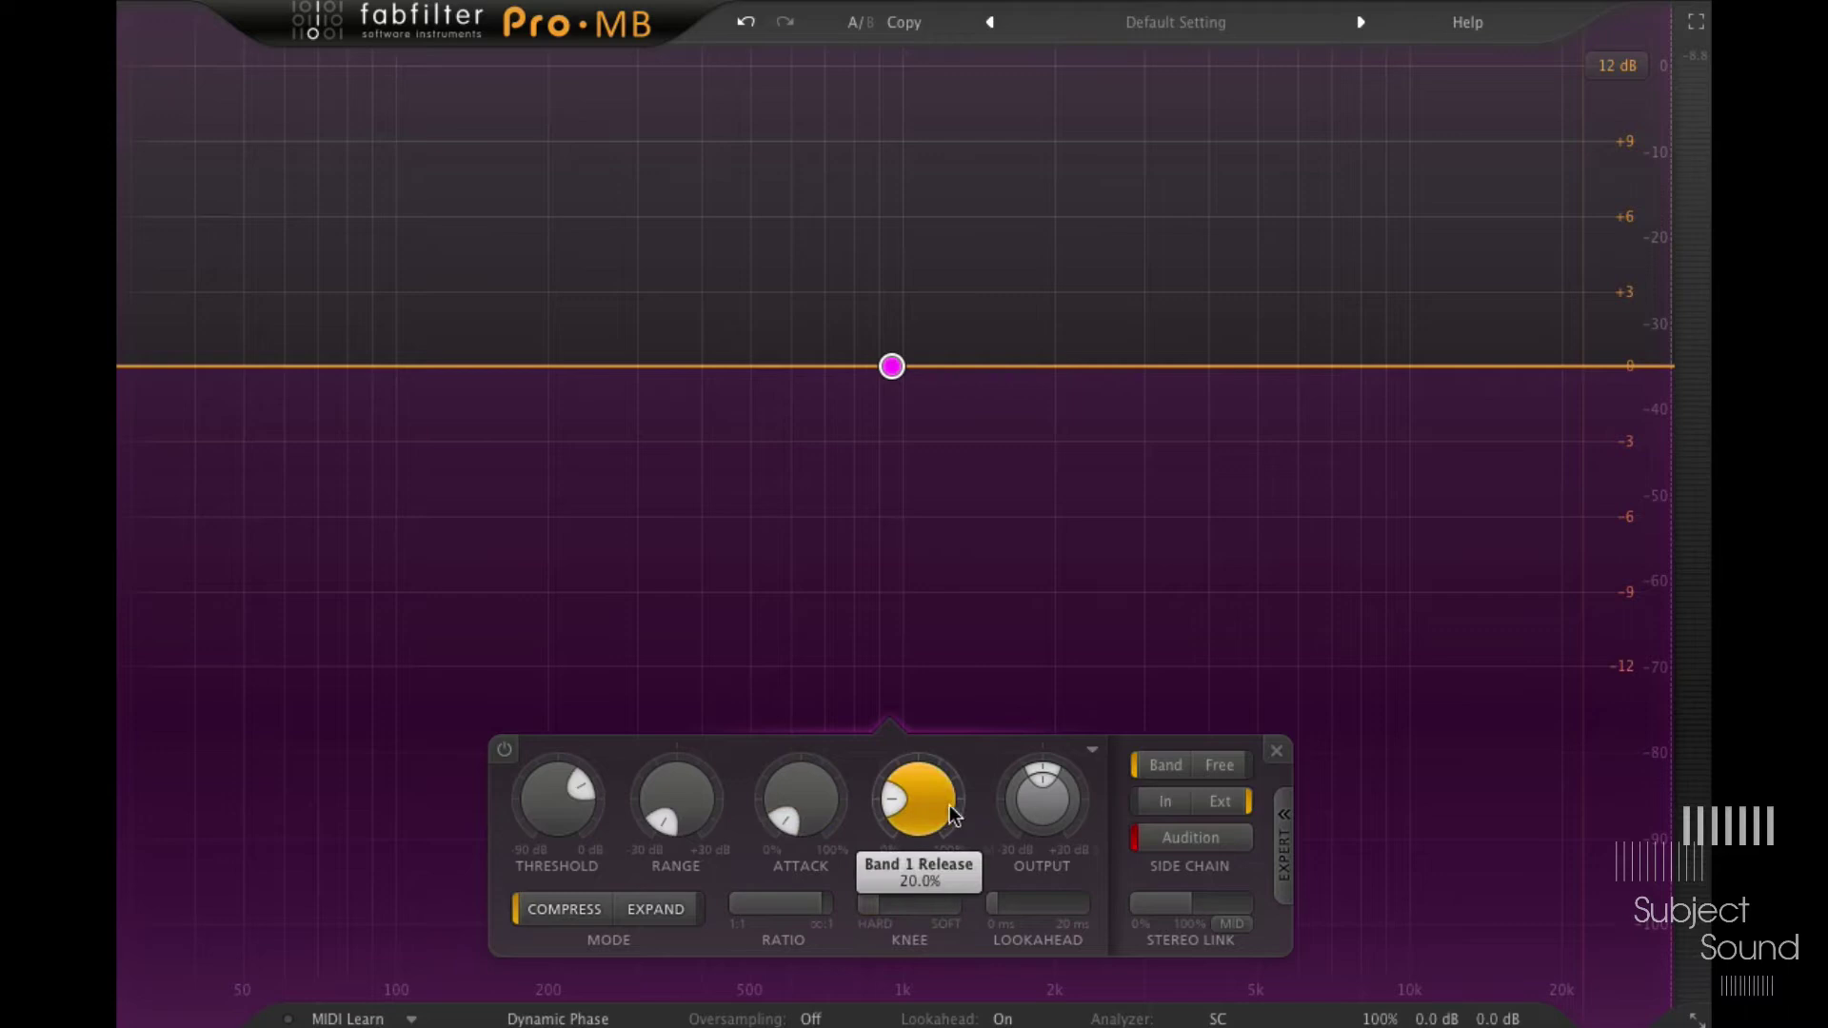
left_click(1188, 838)
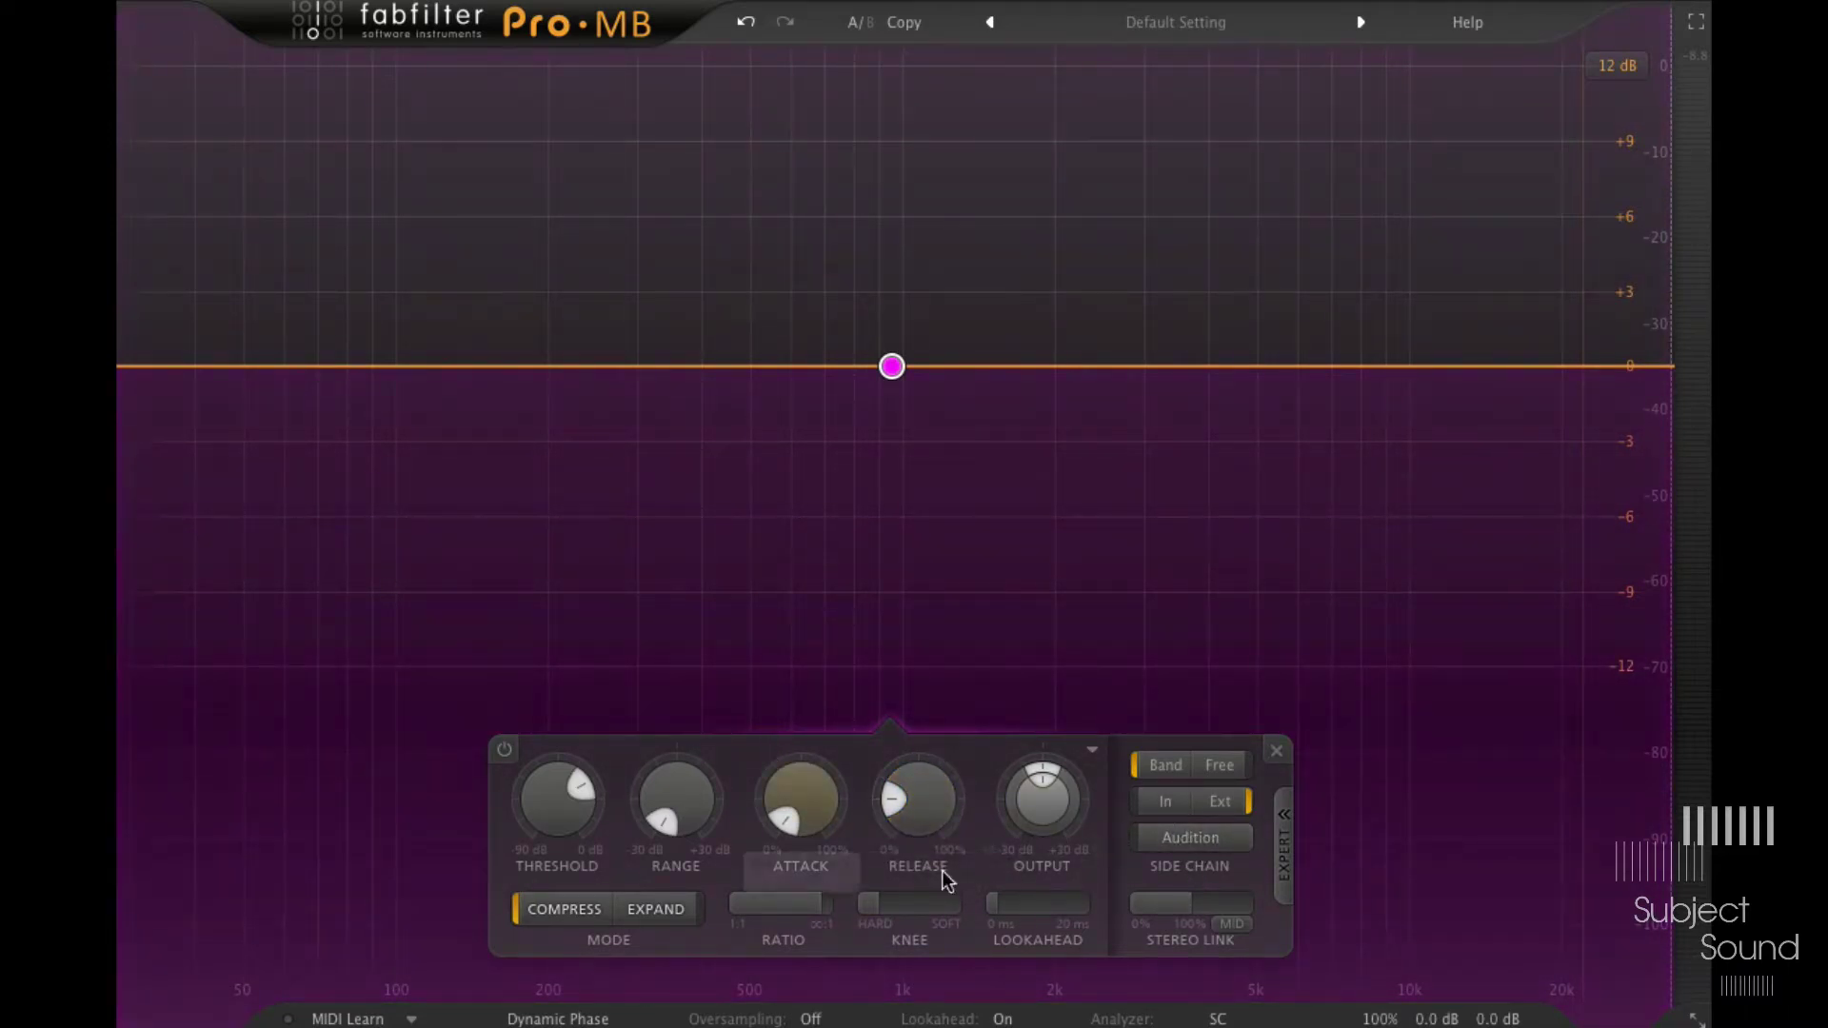
mouse_move(585, 811)
key("space")
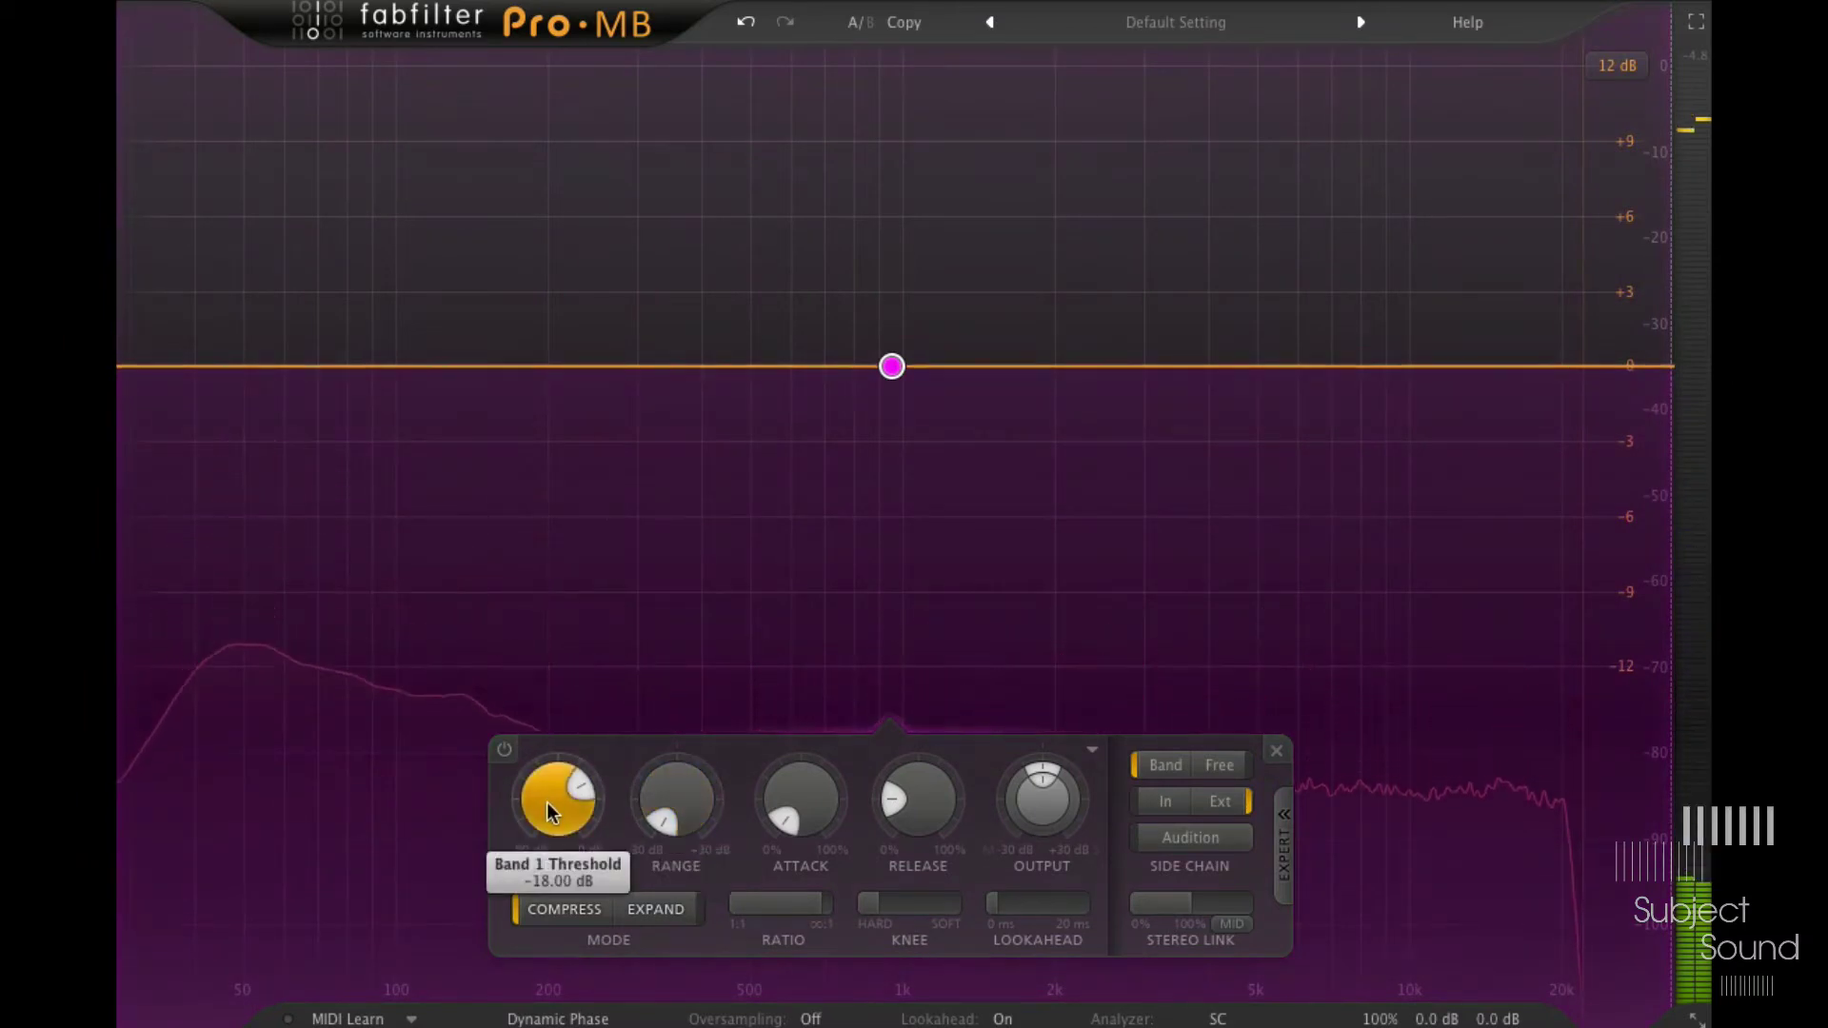
Step: Set Band 1's threshold to -25 dB and raise its release to about 22.1%
left_click_drag(547, 802, 547, 819)
type("-25")
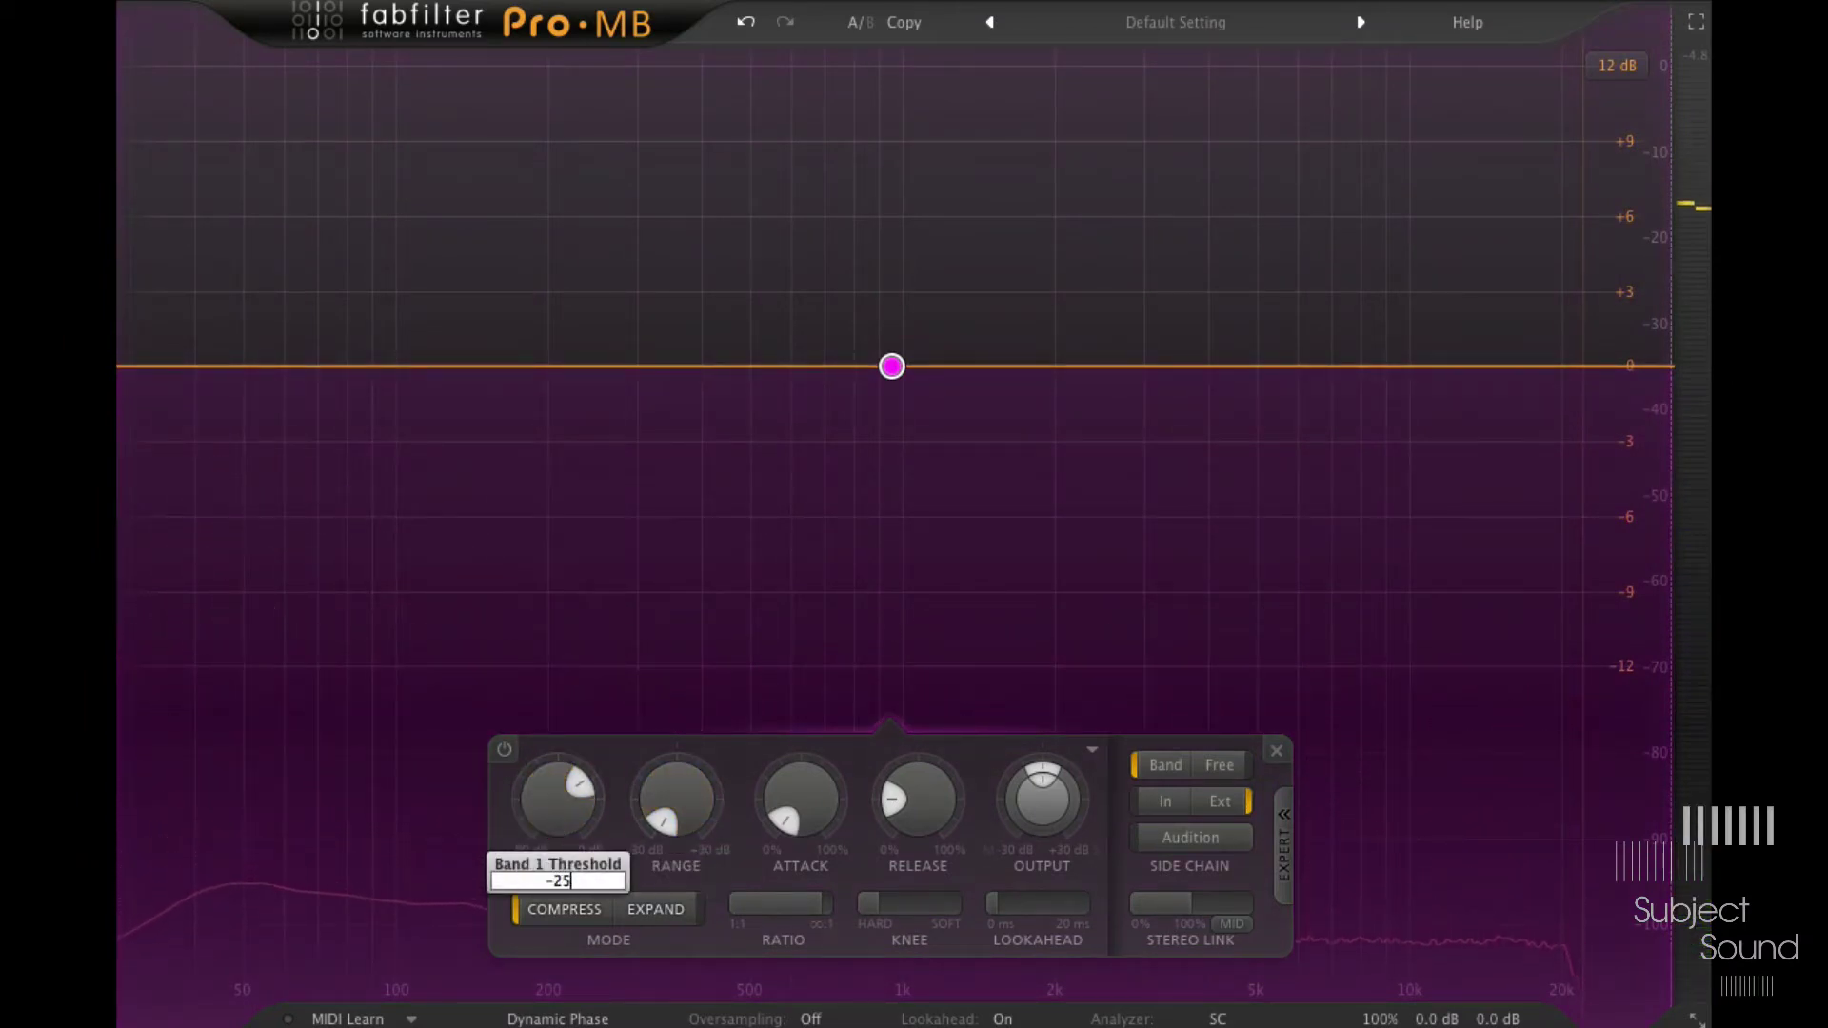
key("Return")
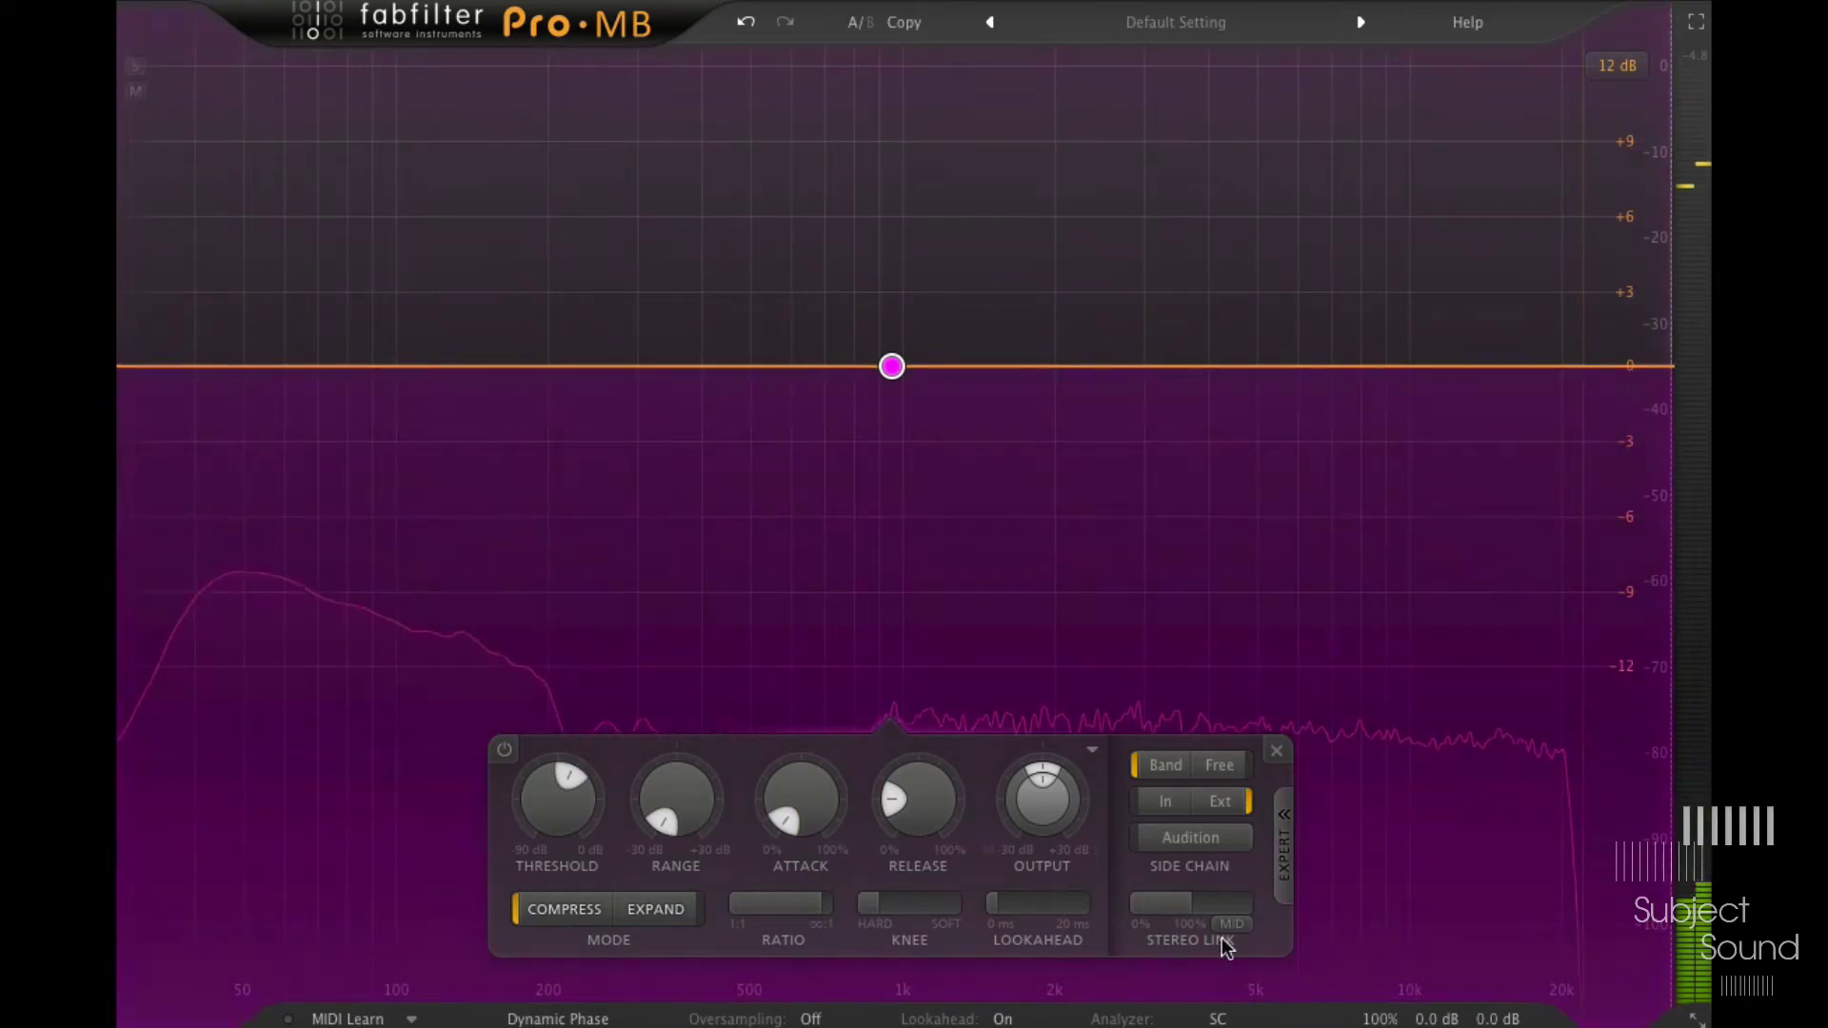
left_click_drag(950, 812, 920, 976)
left_click_drag(569, 731, 588, 674)
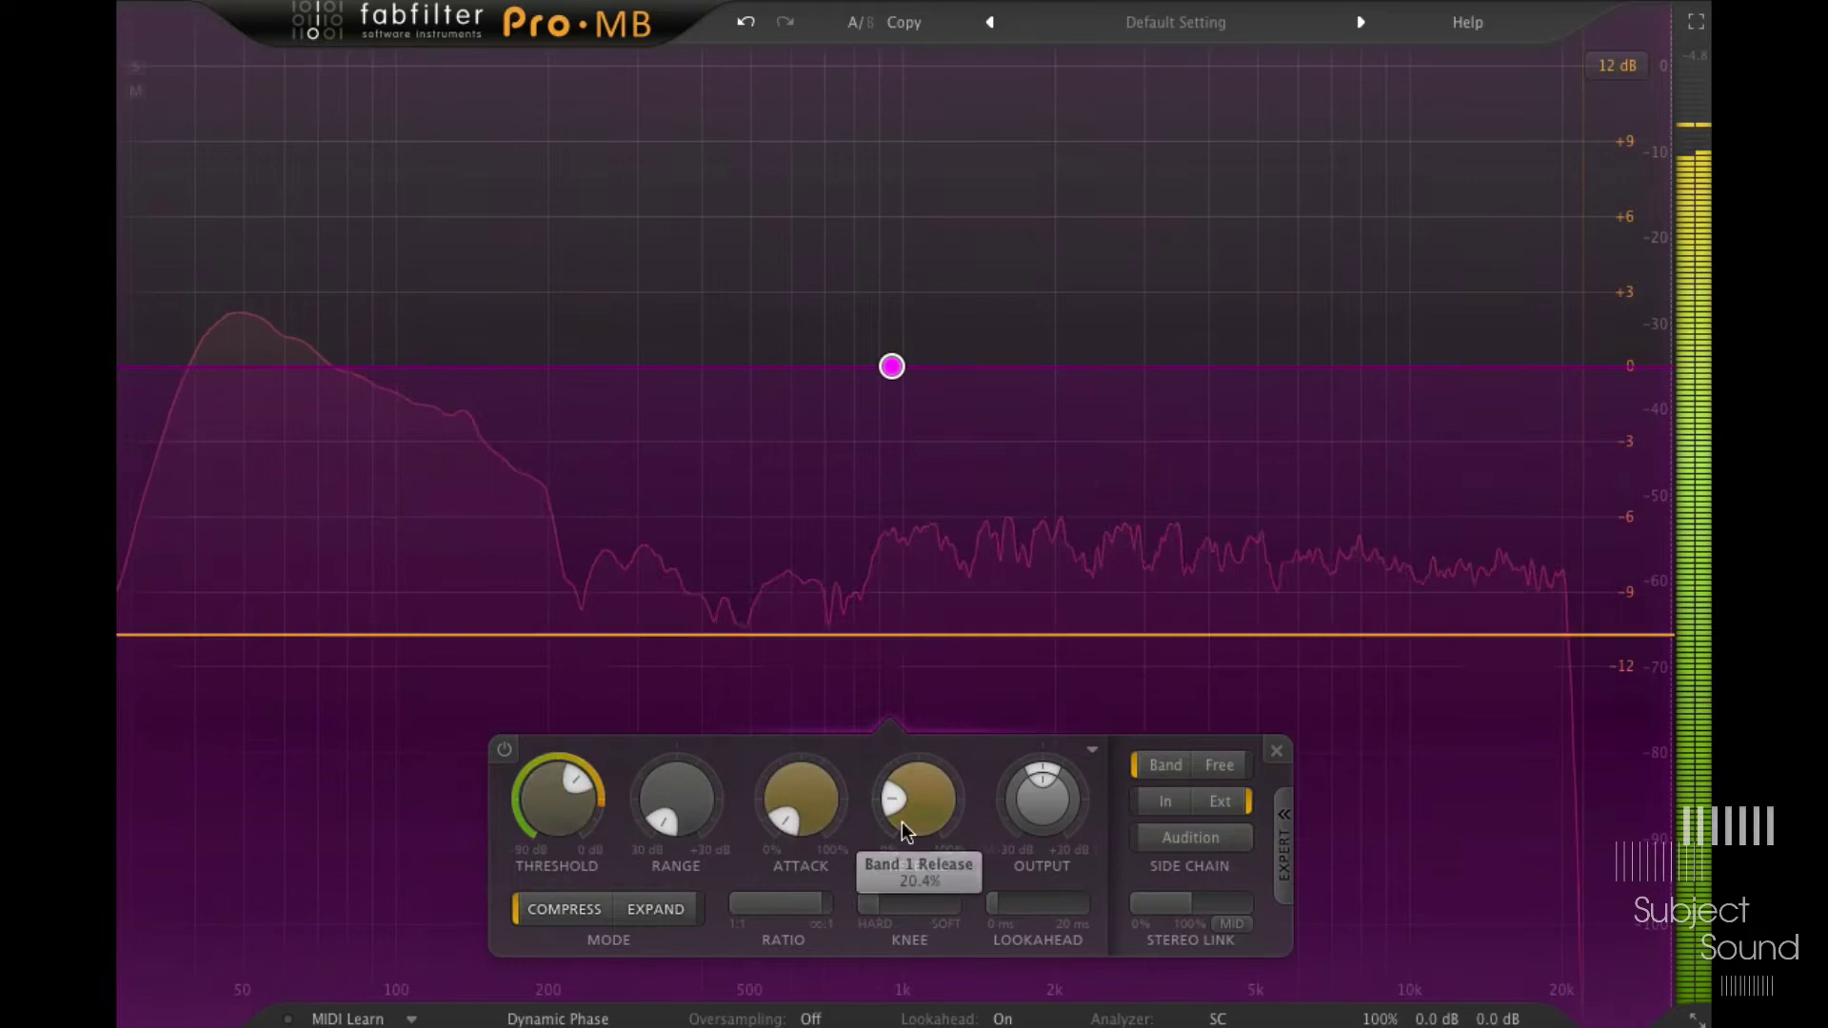
left_click_drag(900, 833, 905, 727)
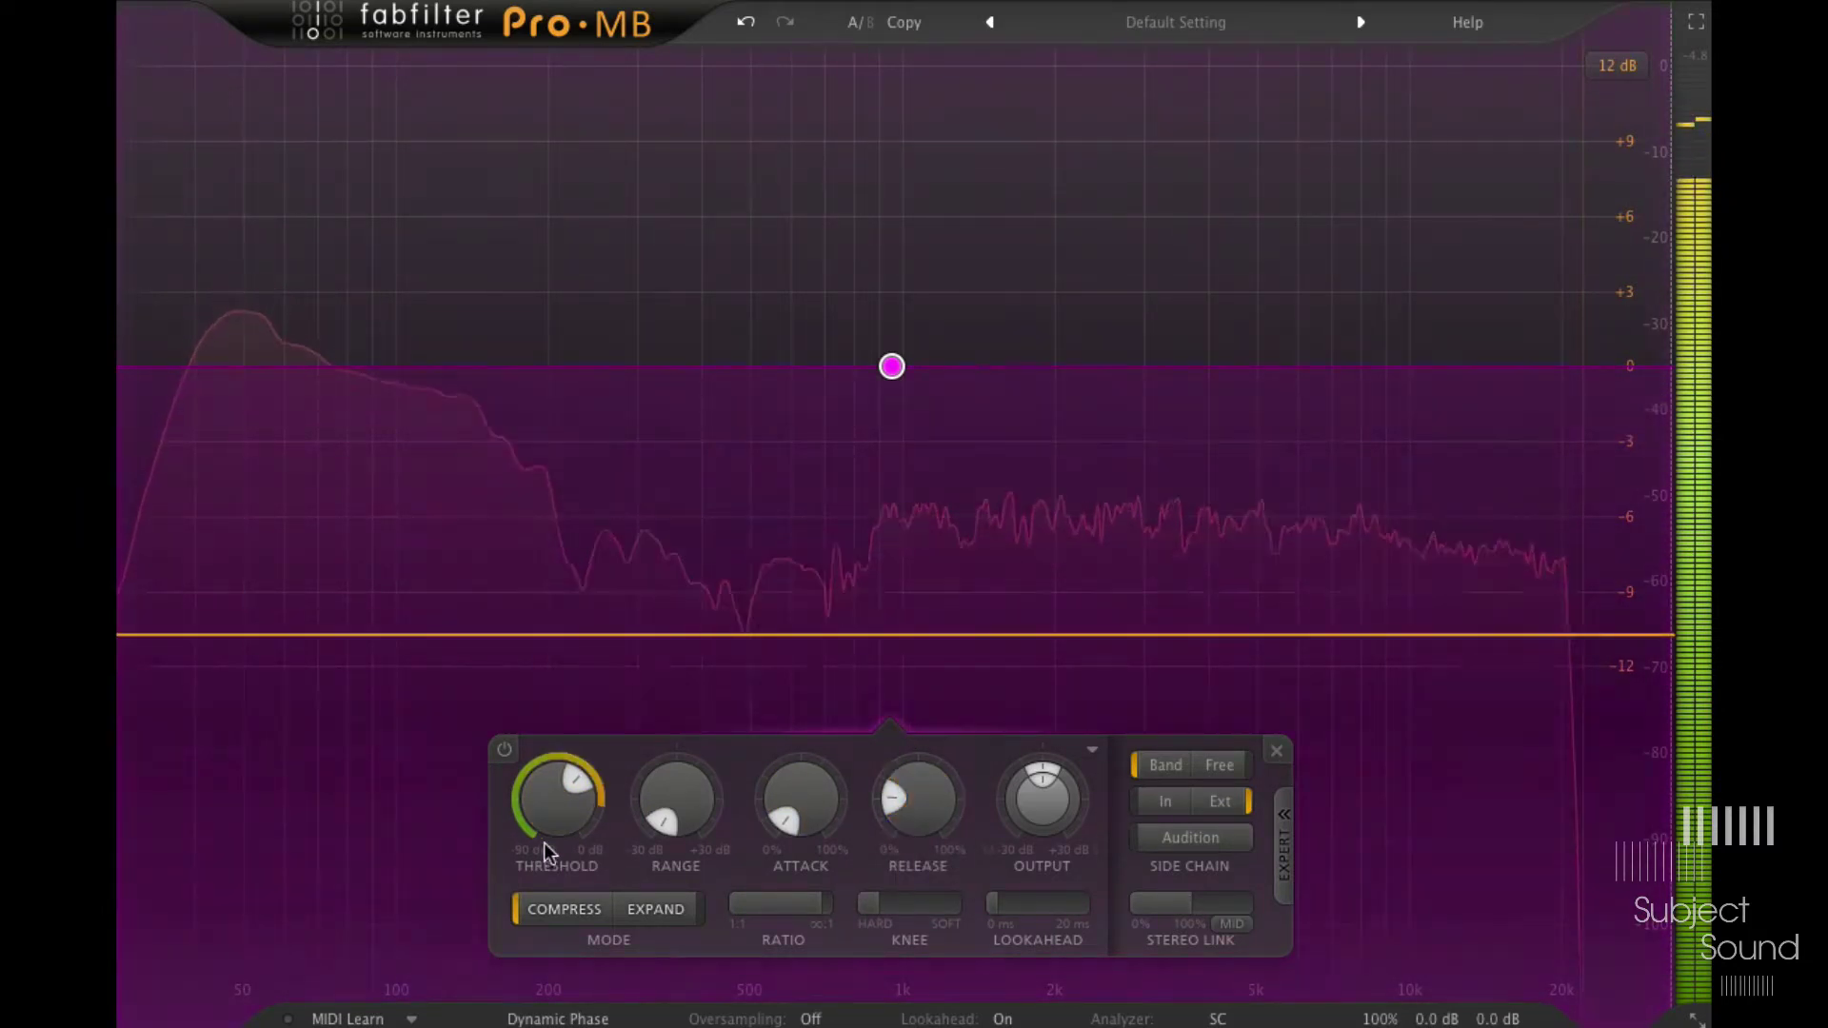
left_click(1234, 839)
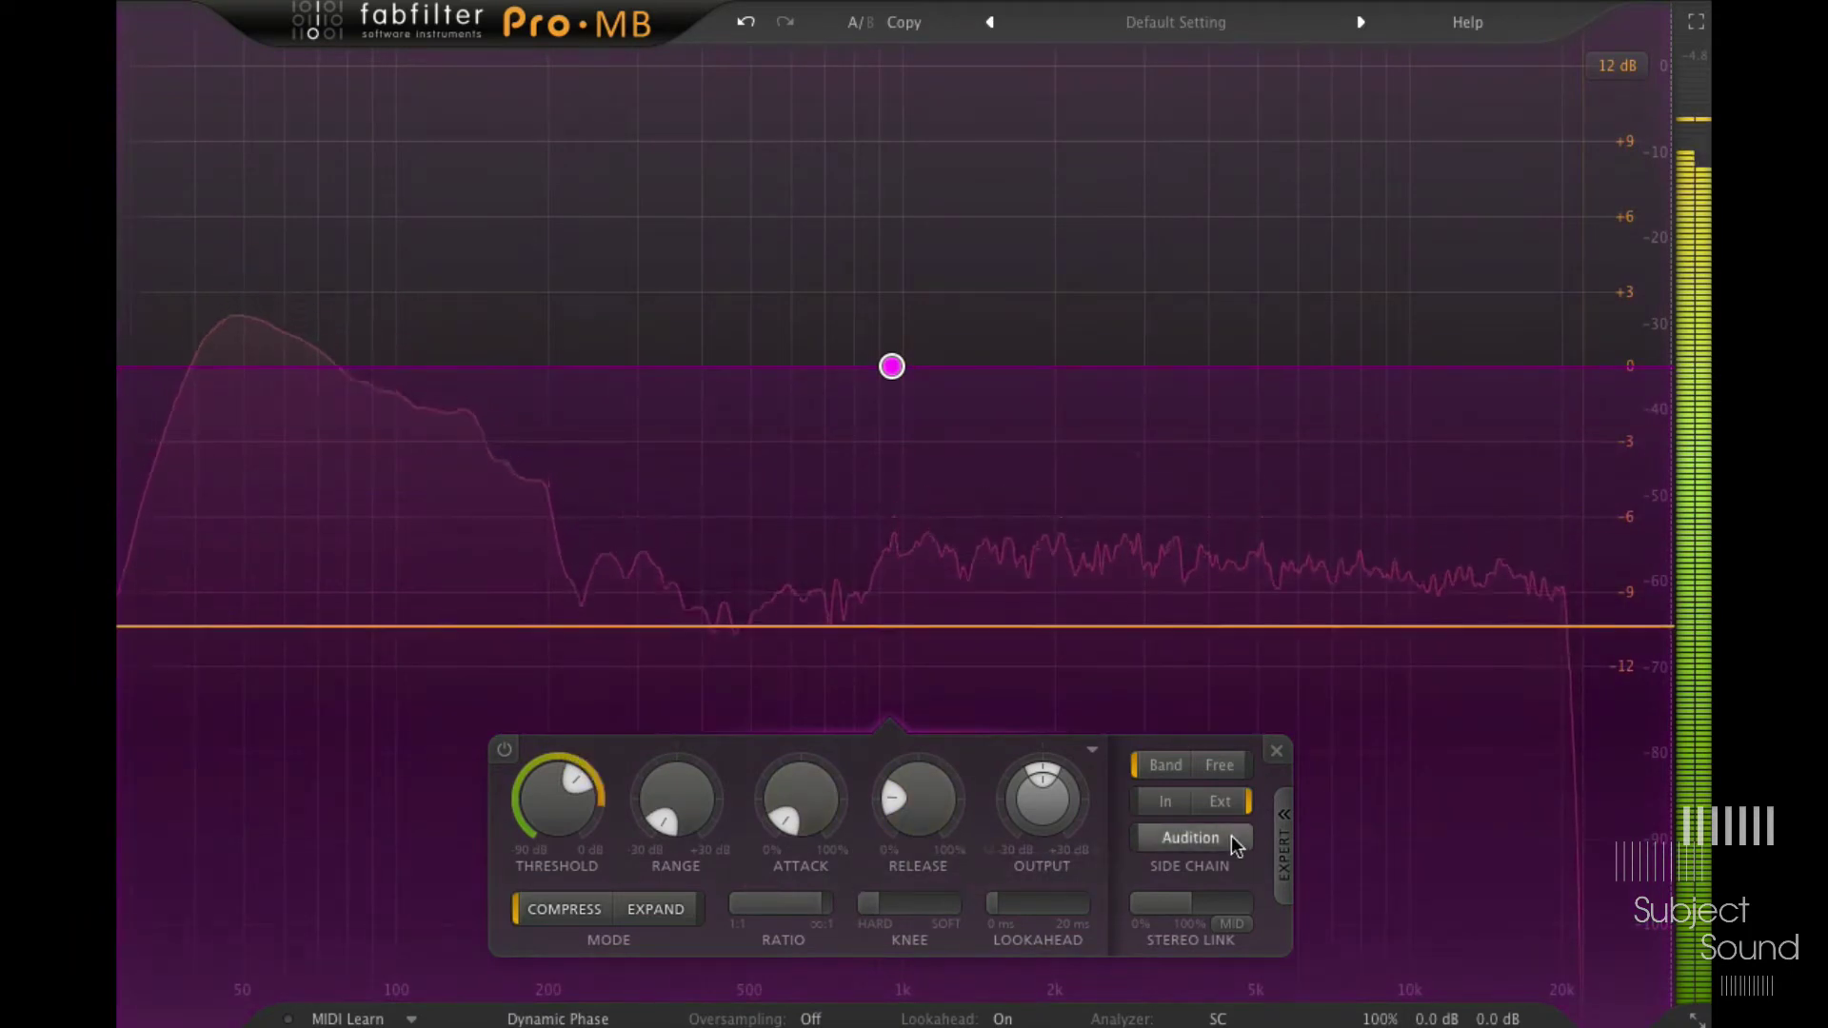
left_click_drag(786, 612, 786, 343)
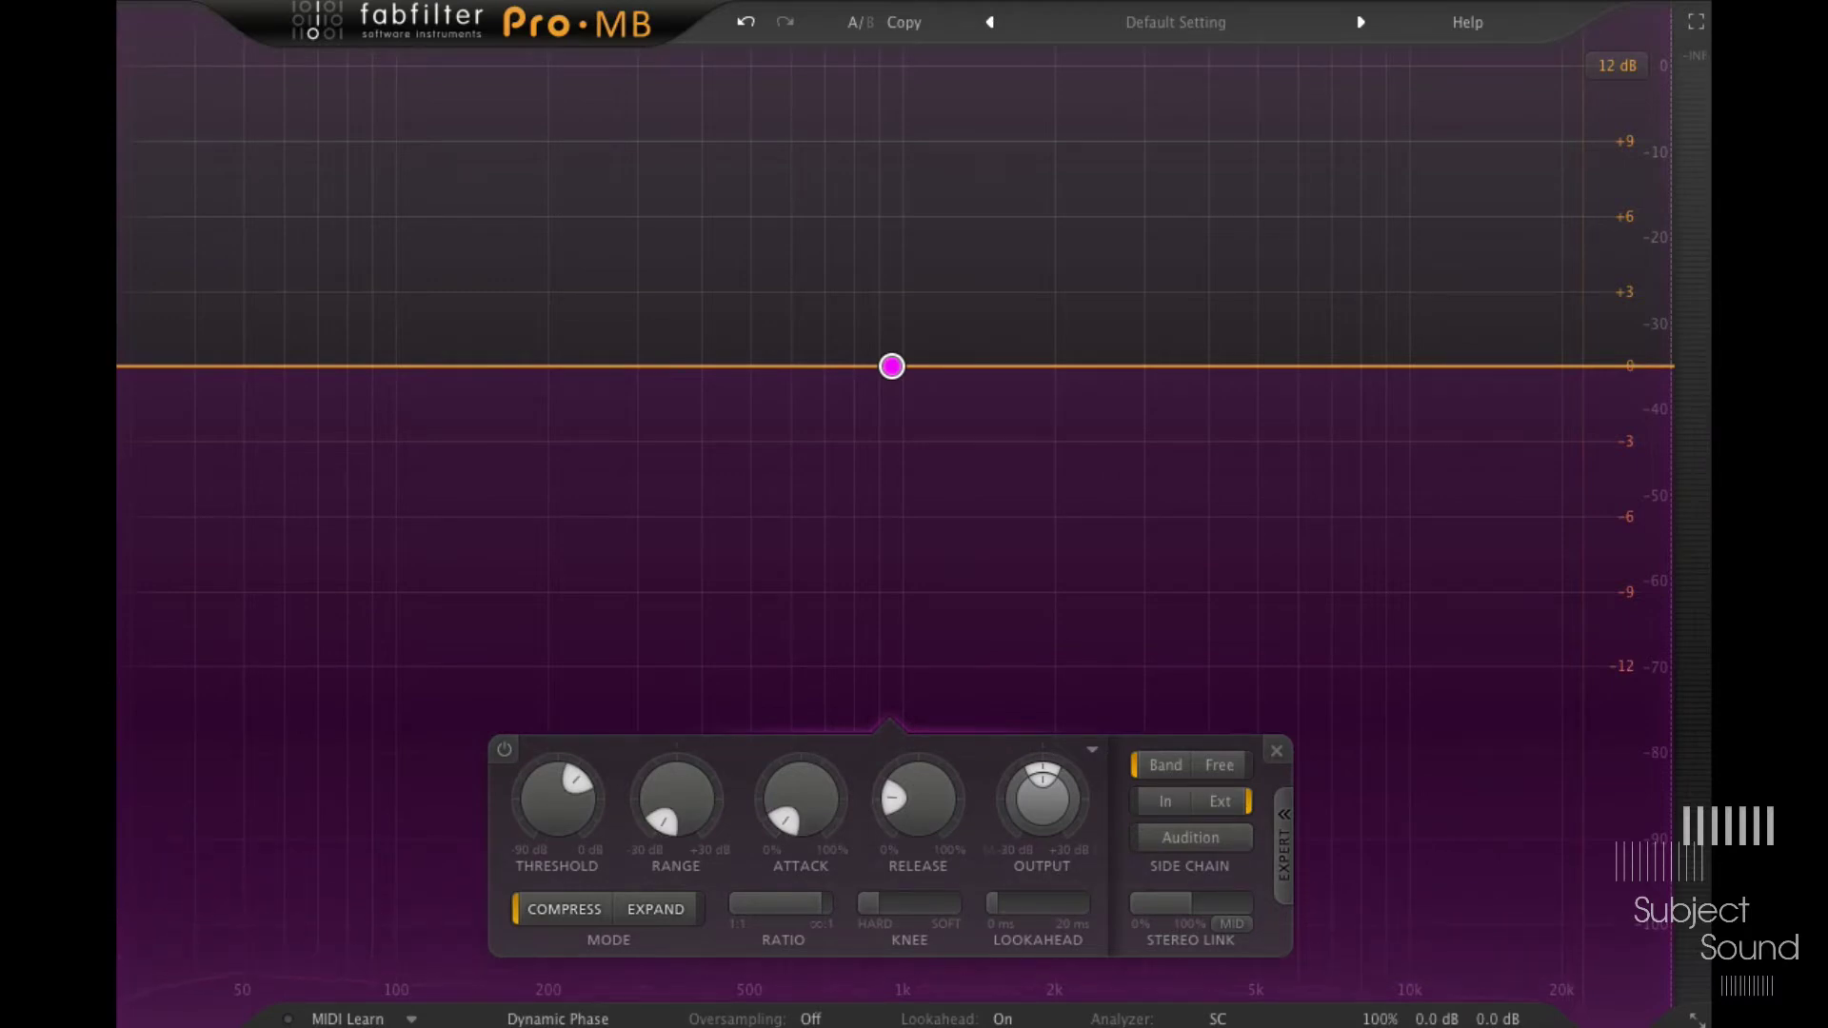
Step: Resume playback and audition Band 1's side-chain signal on its own
key("space")
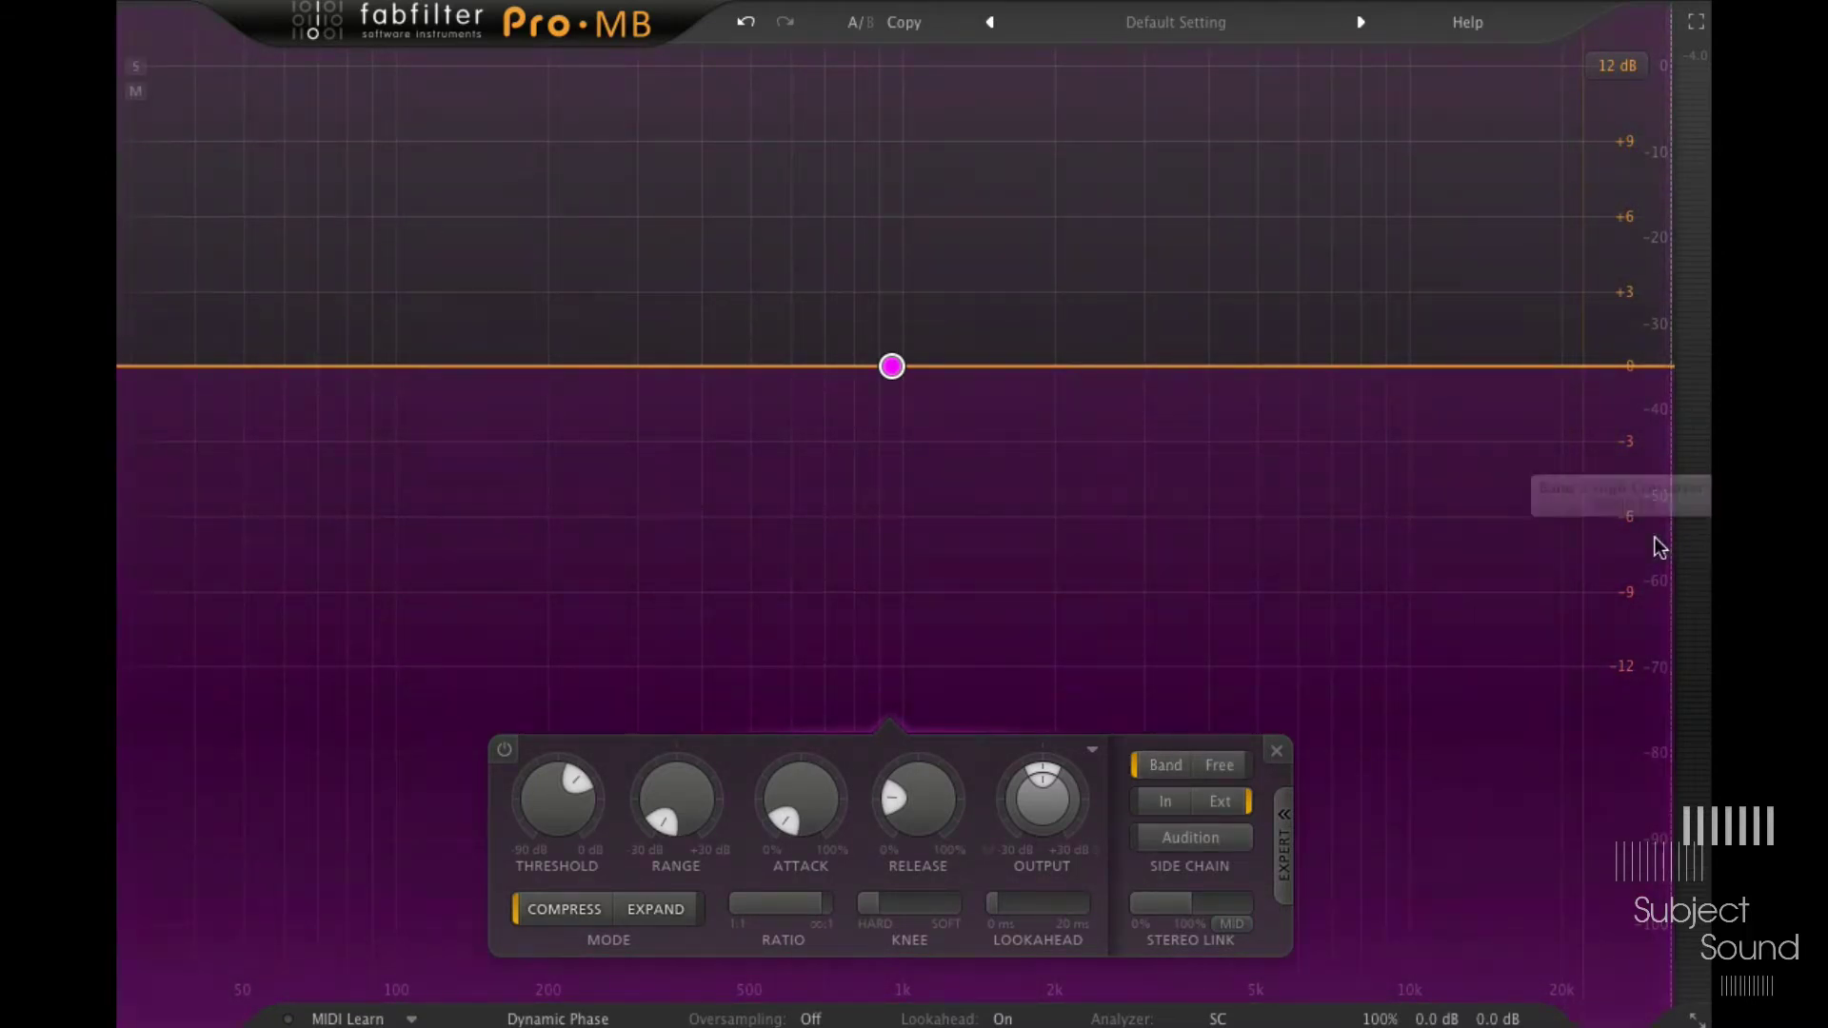
left_click(1208, 838)
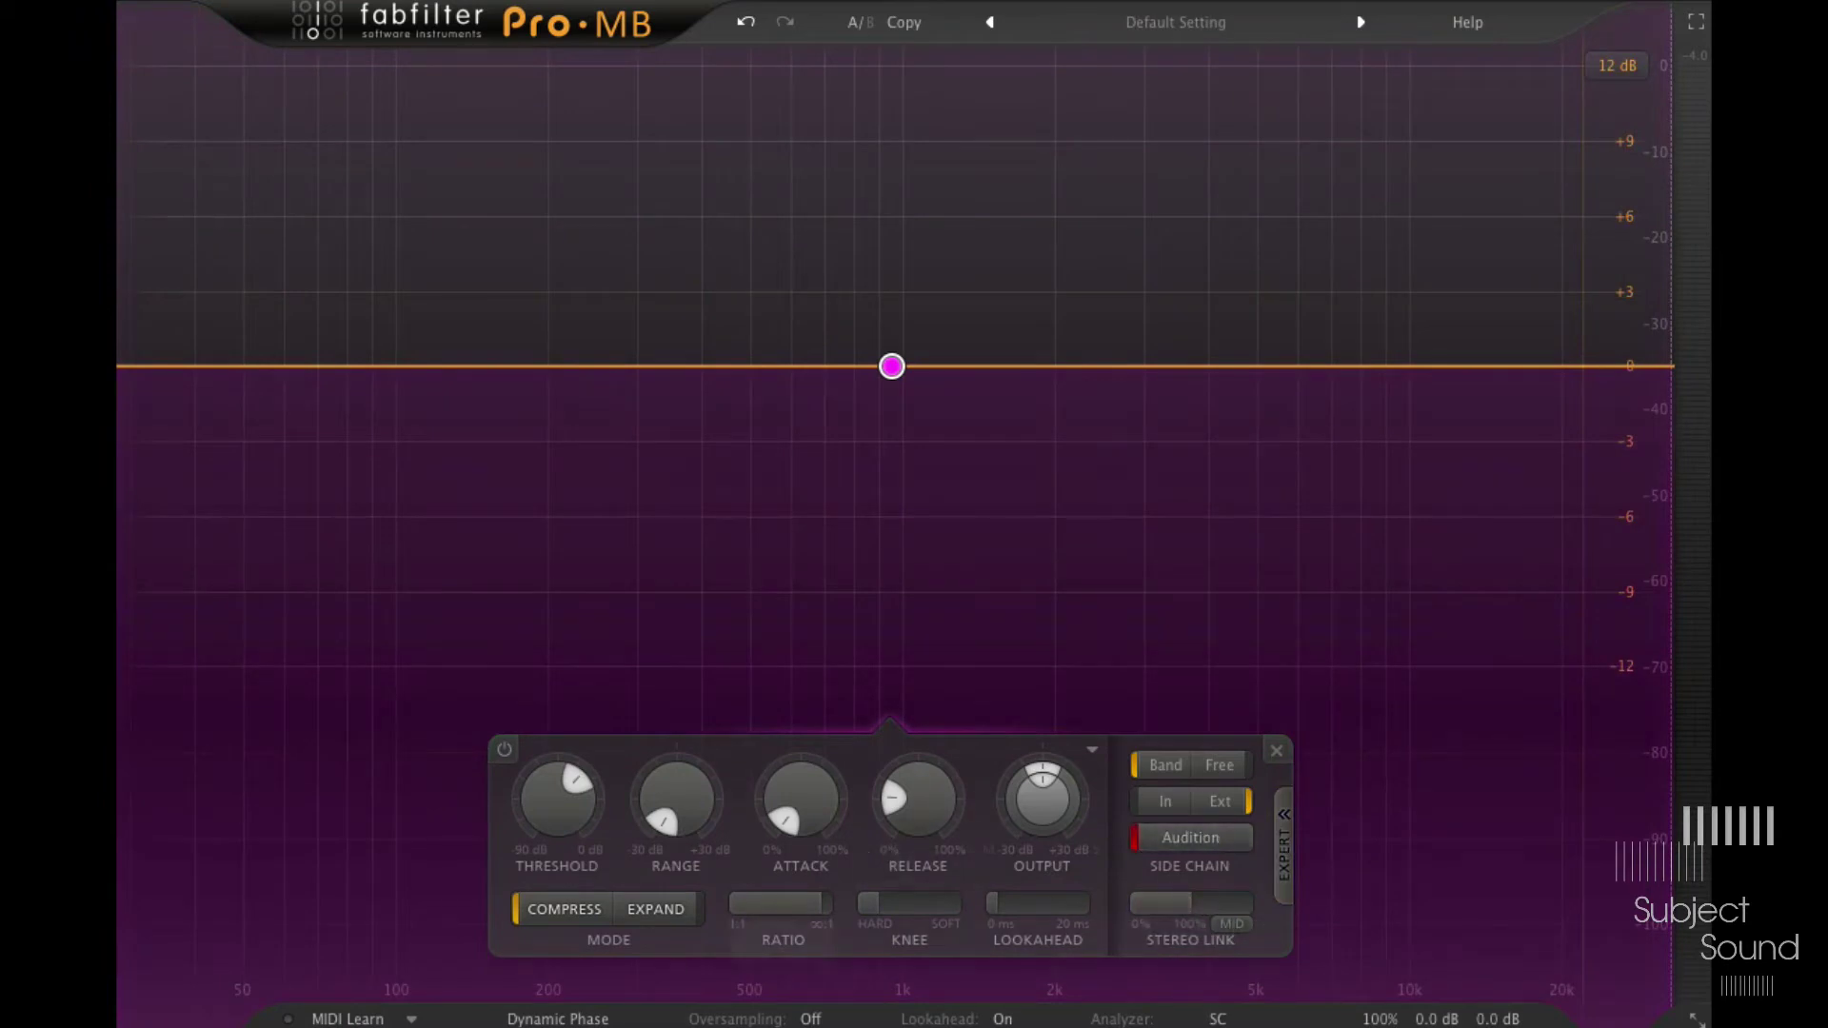
Step: Switch the side chain to Free and set its upper detection limit to 400 Hz
left_click(1221, 771)
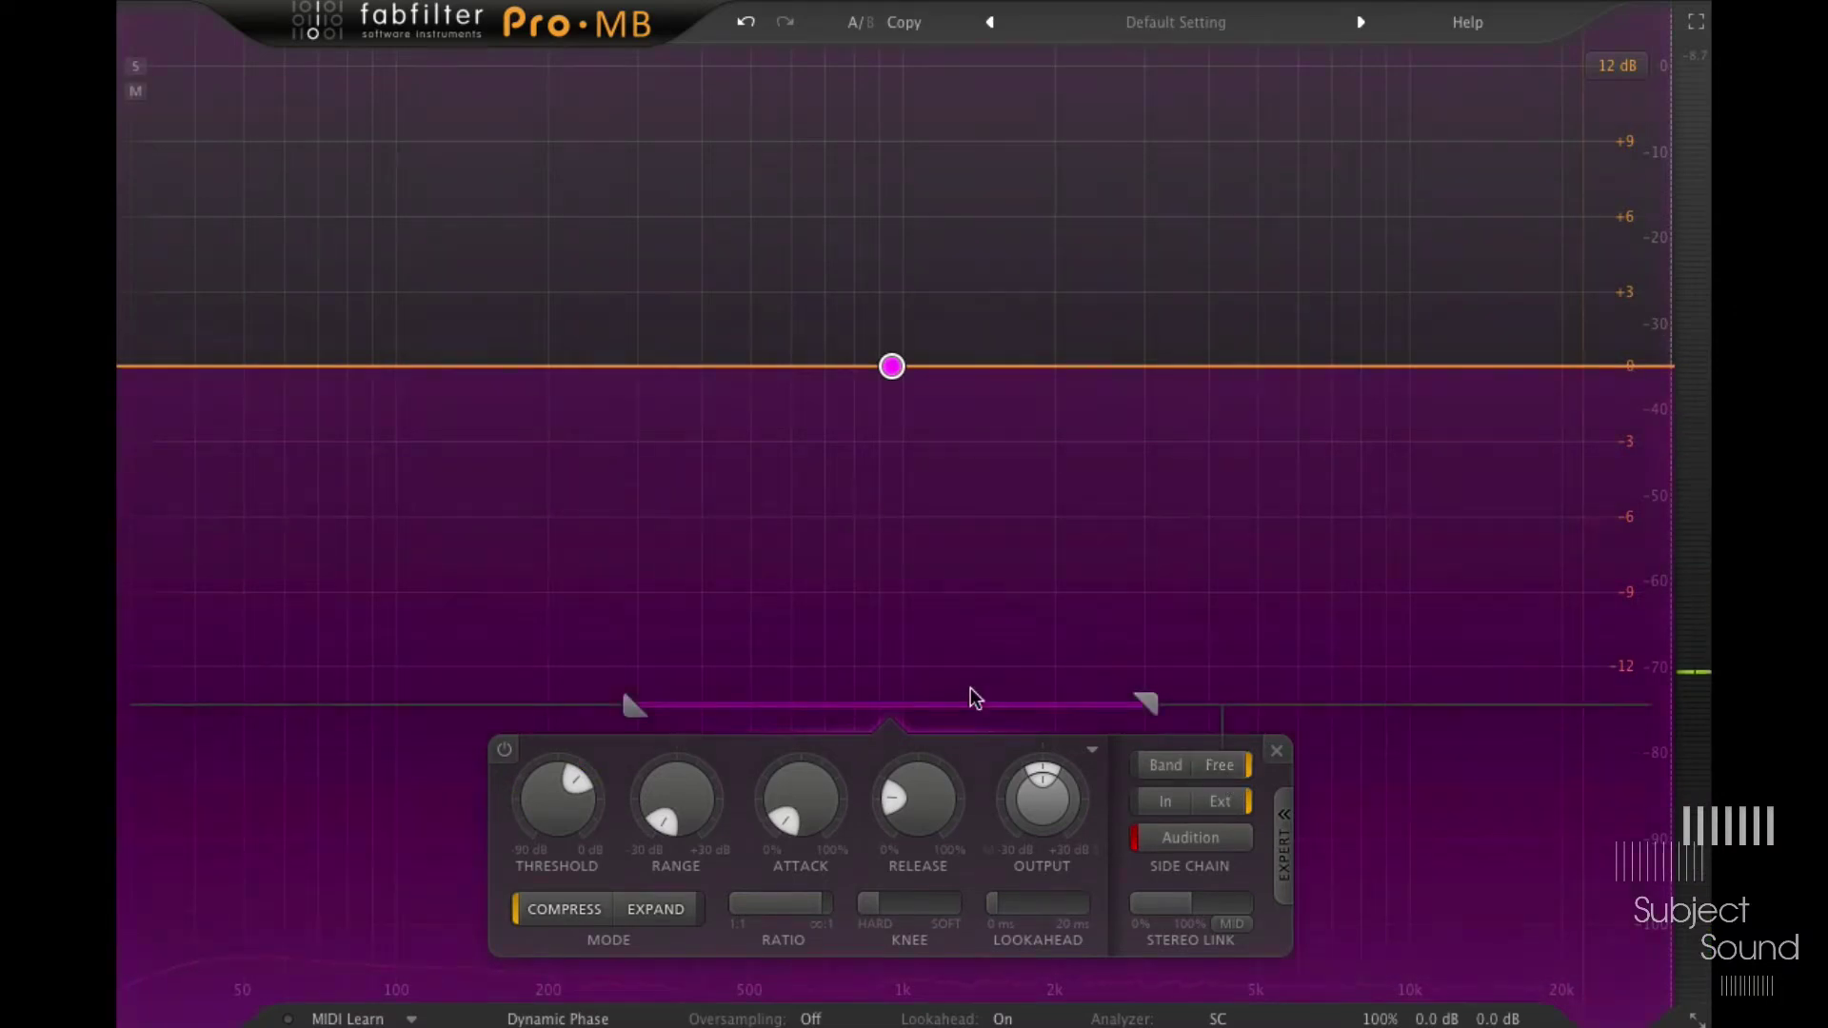
left_click_drag(980, 709, 465, 722)
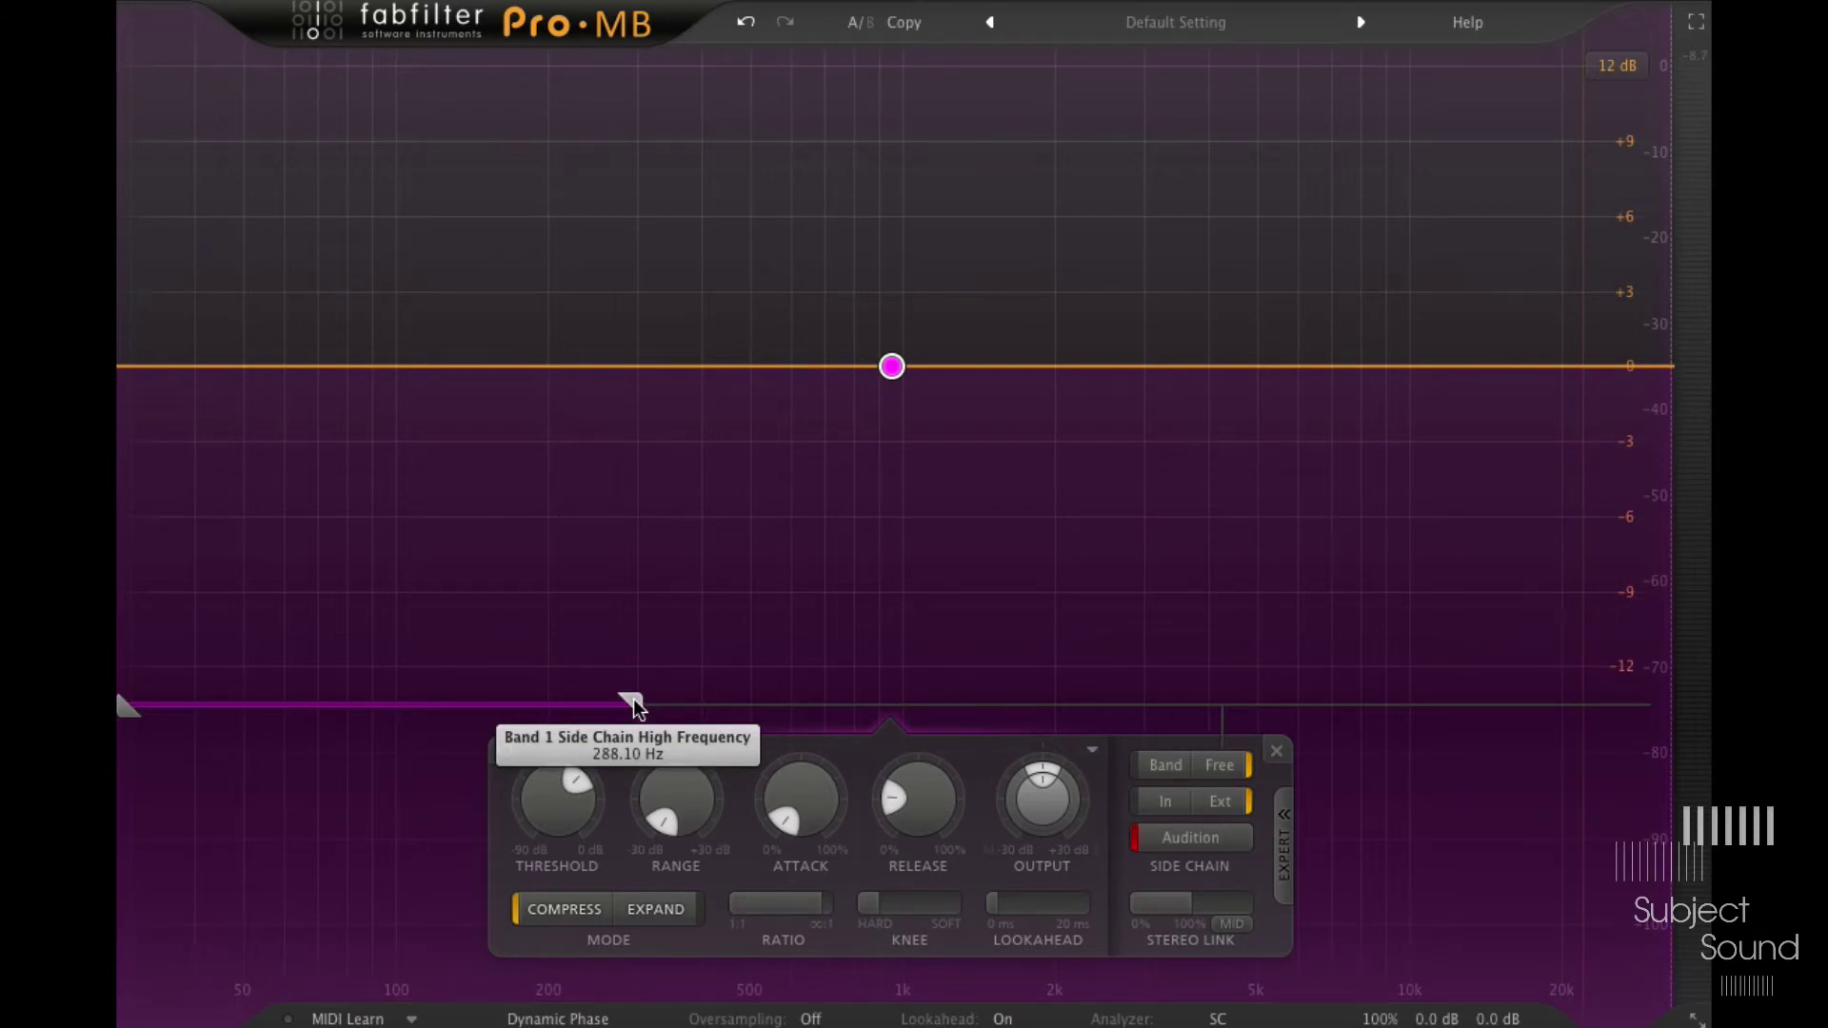
left_click_drag(636, 706, 564, 711)
double_click(563, 710)
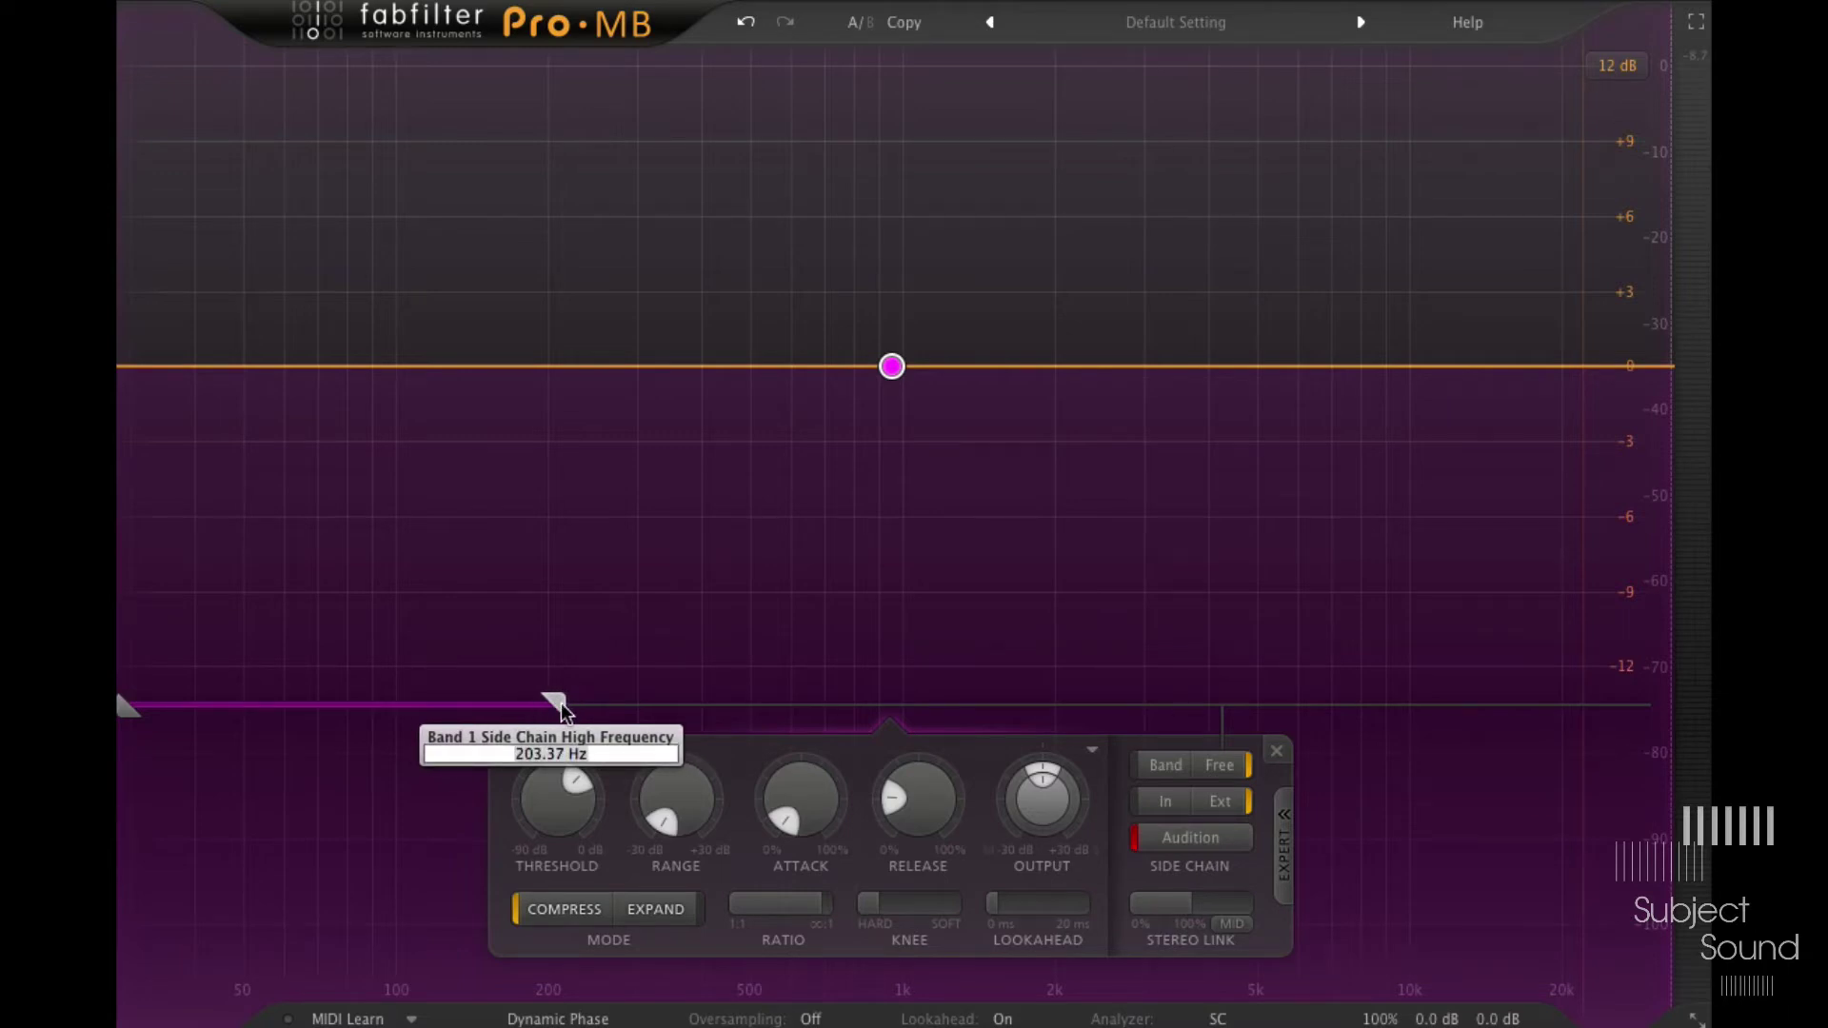
type("400")
key("Return")
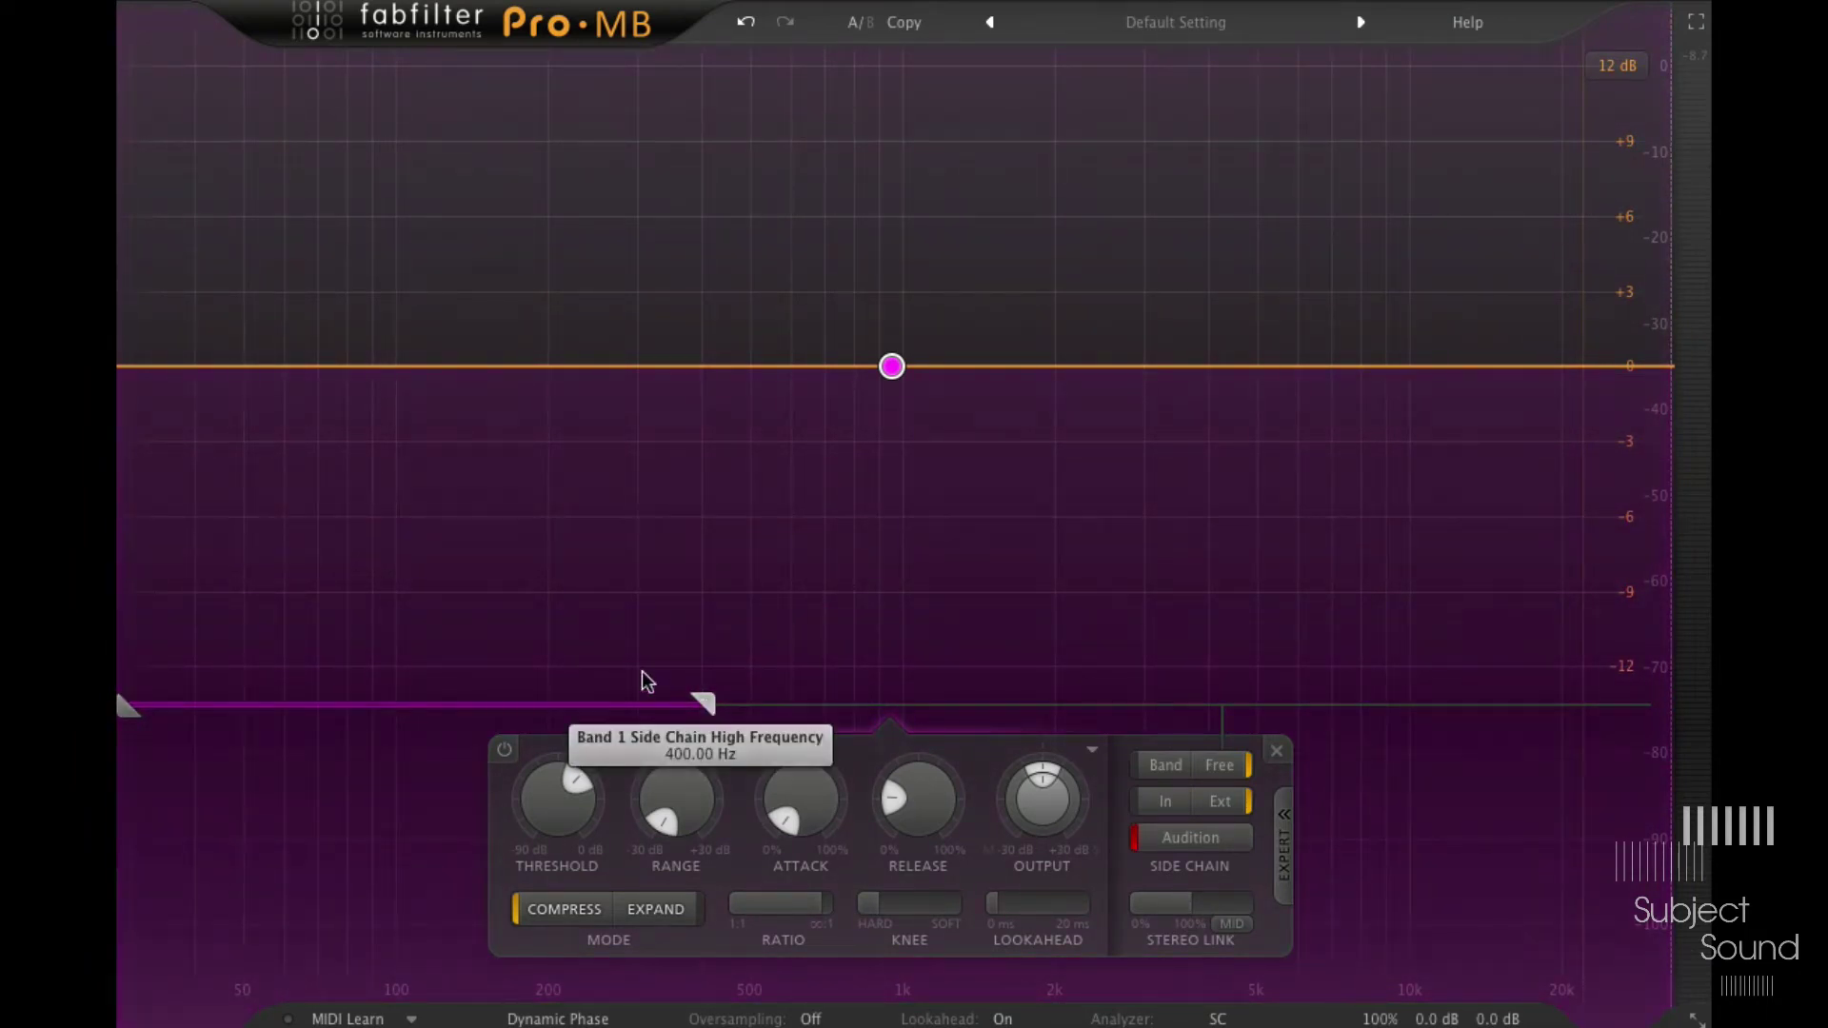
Step: Play back and raise the side-chain lower detection limit to 80 Hz
key("space")
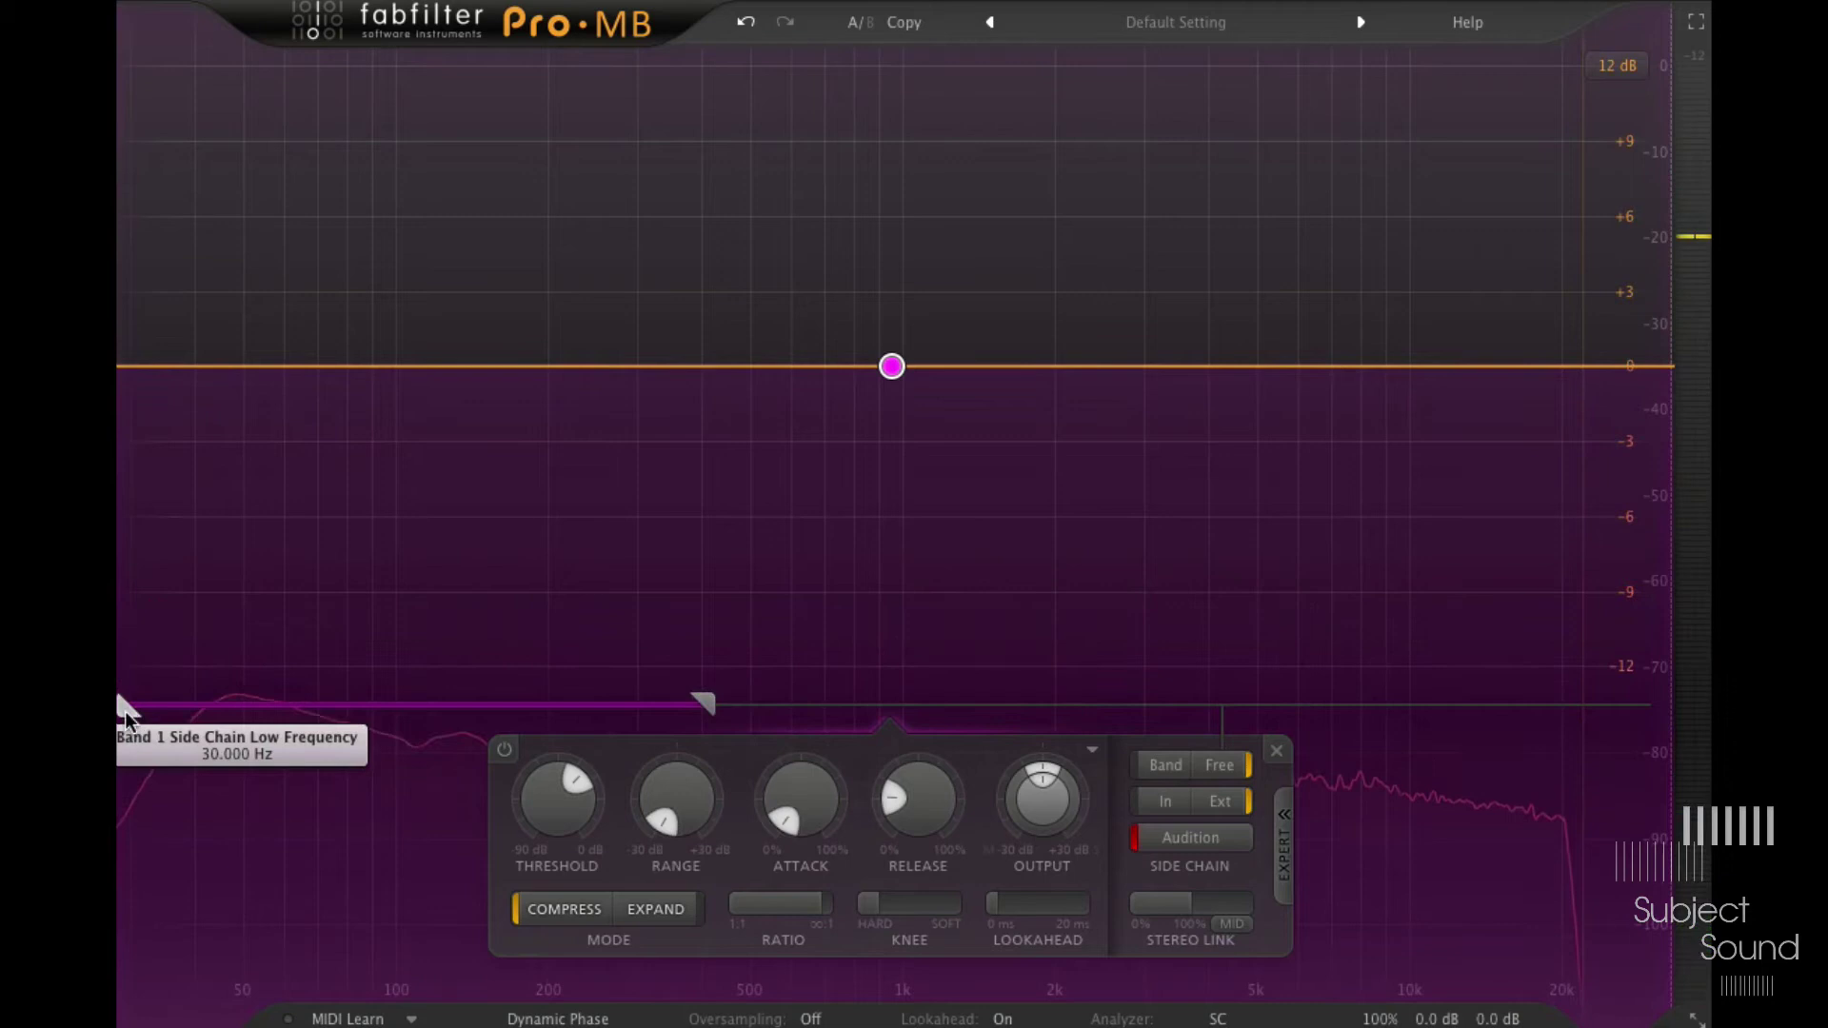
left_click_drag(124, 711, 331, 766)
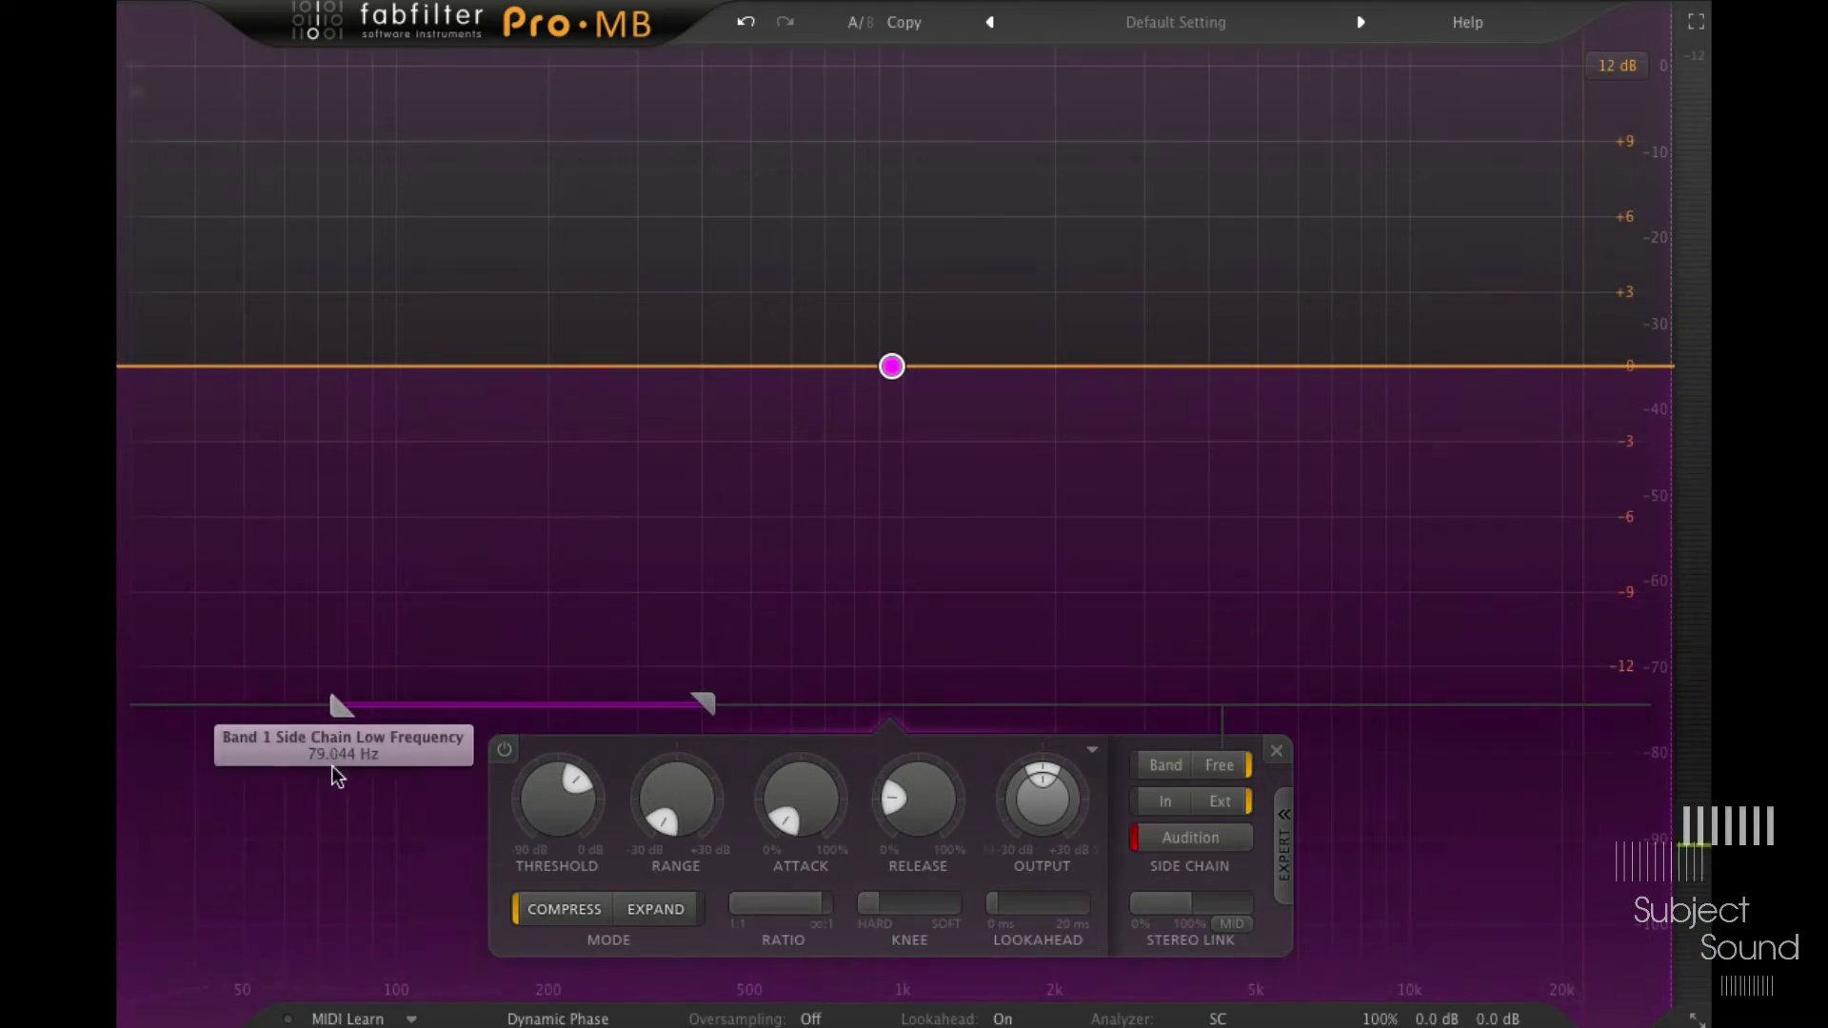
double_click(336, 712)
type("80")
key("Return")
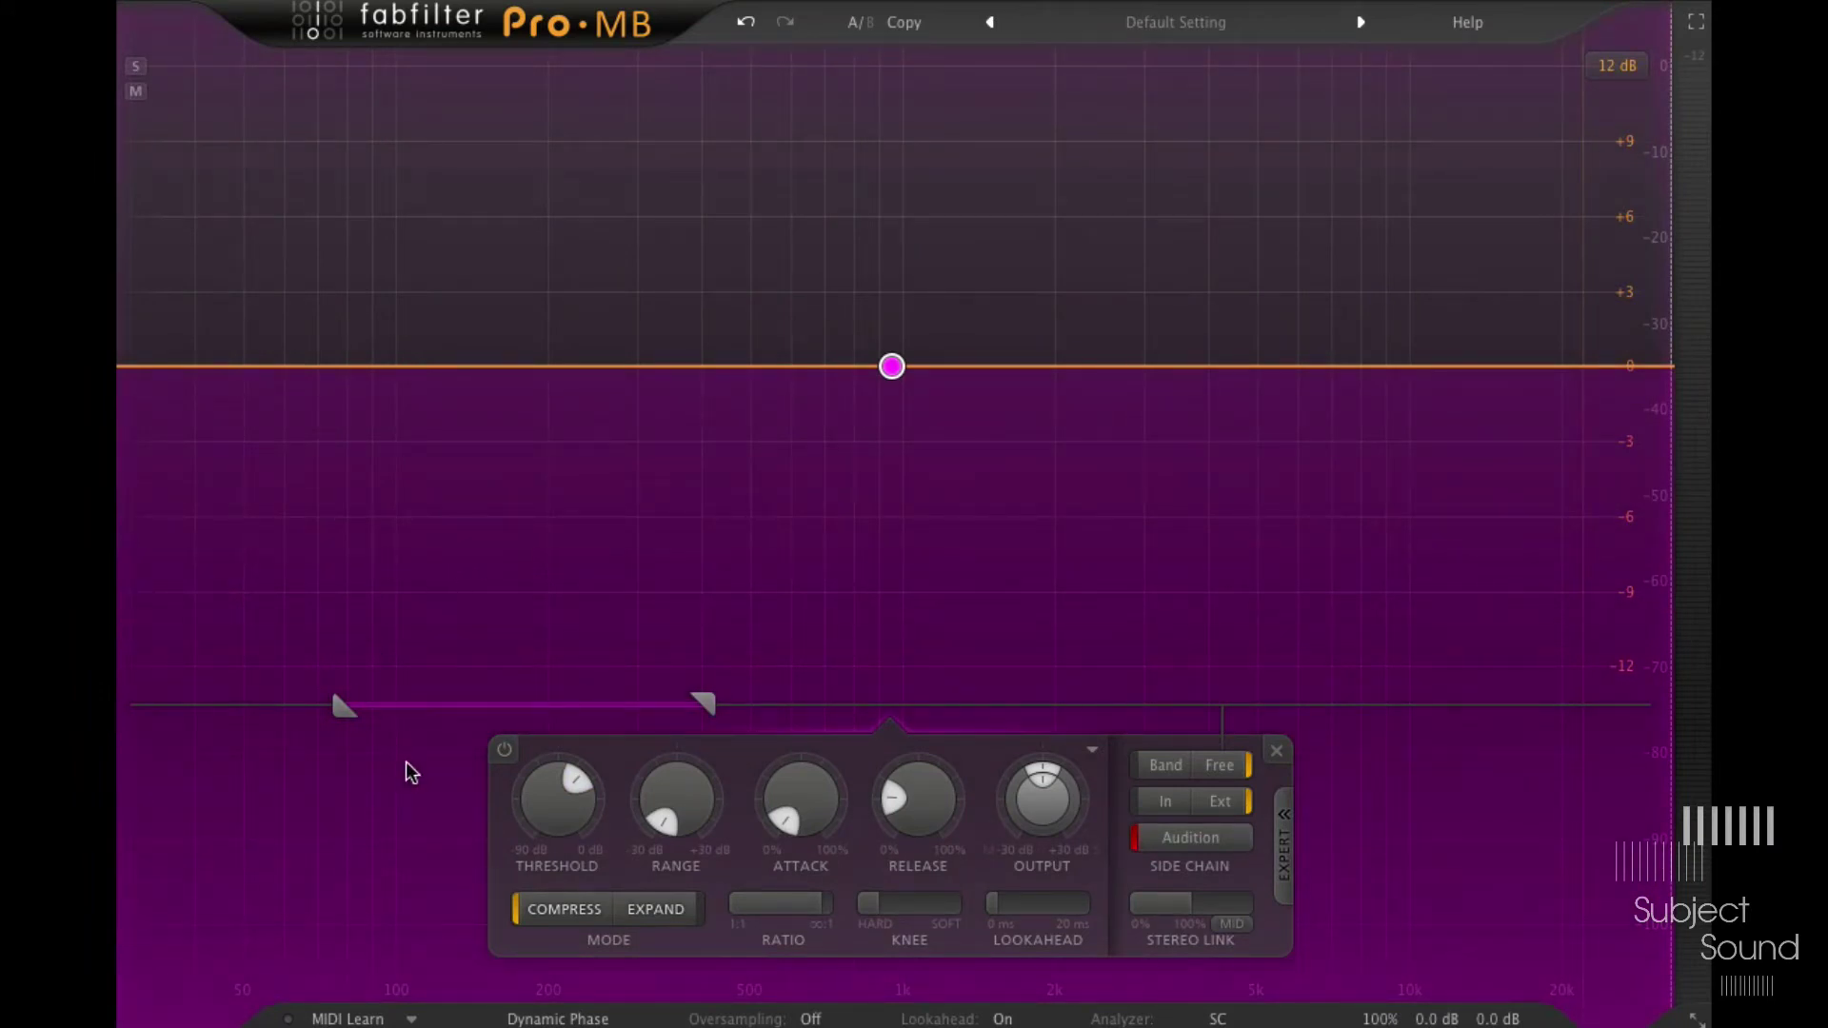
Step: Turn off side-chain Audition and lower Band 1's threshold to about -31 dB
mouse_move(345, 714)
left_click(1214, 836)
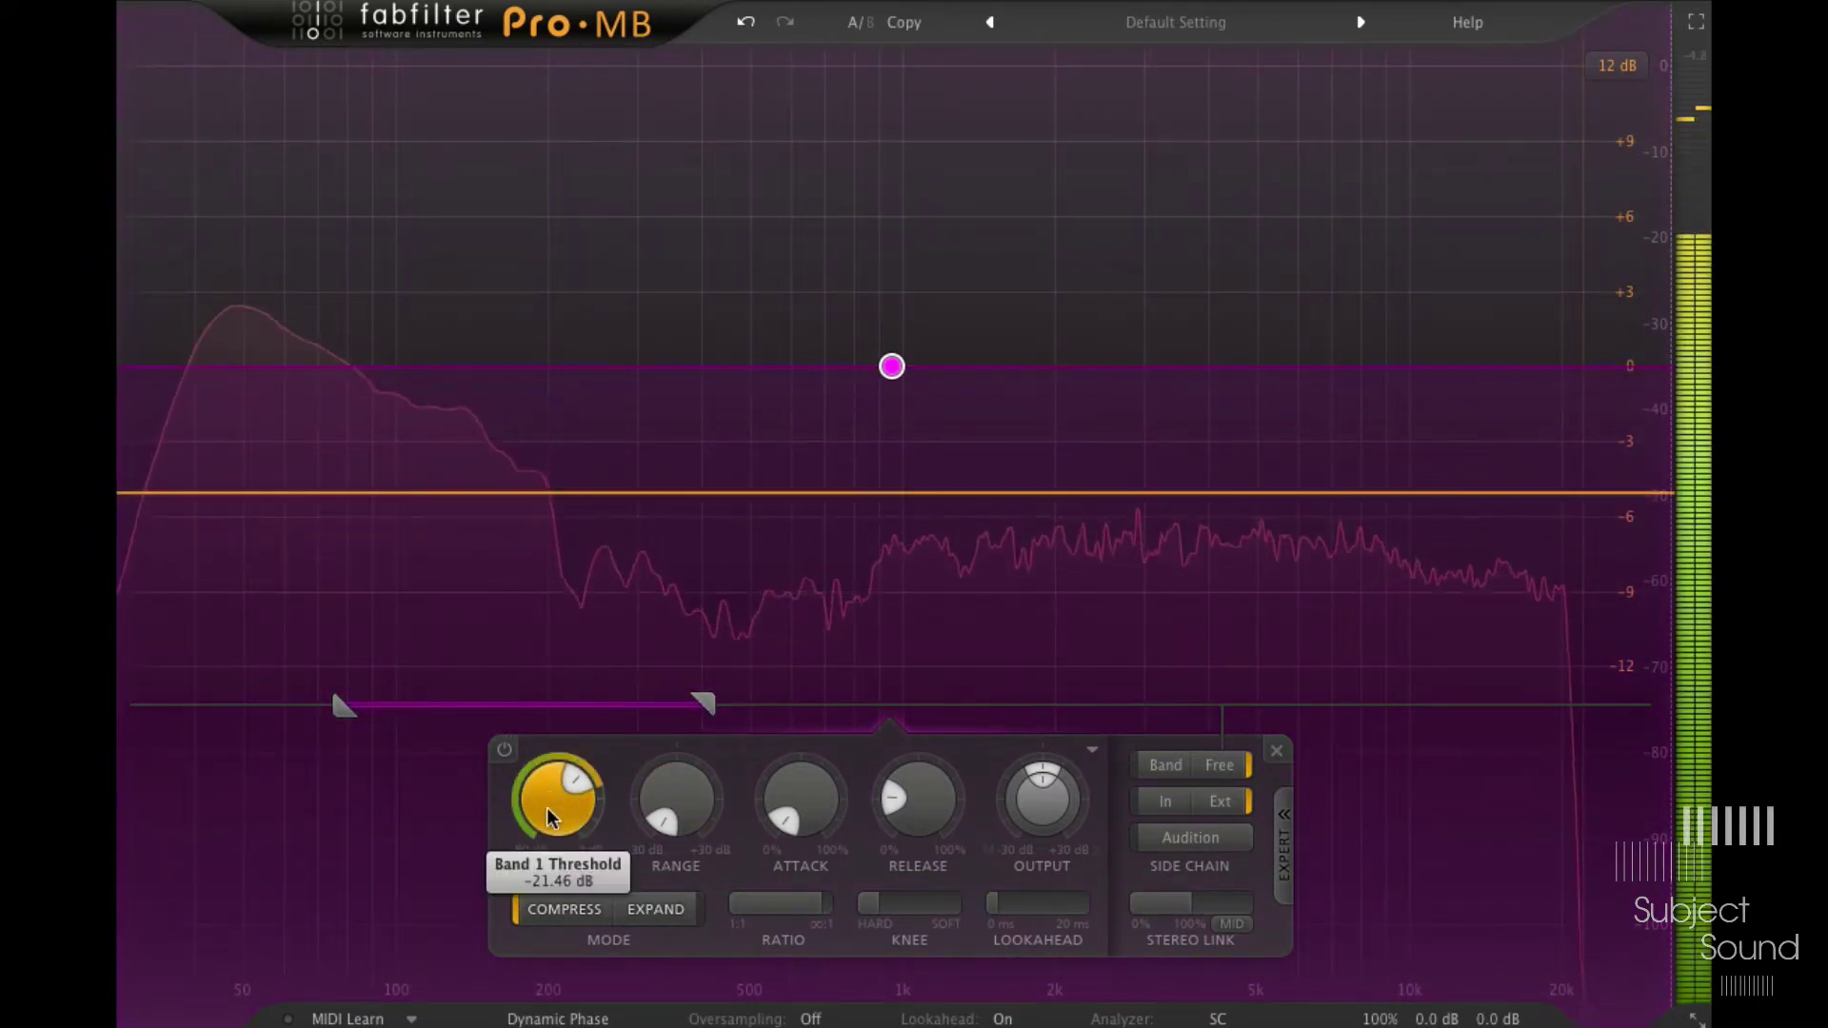
left_click_drag(552, 883, 546, 1023)
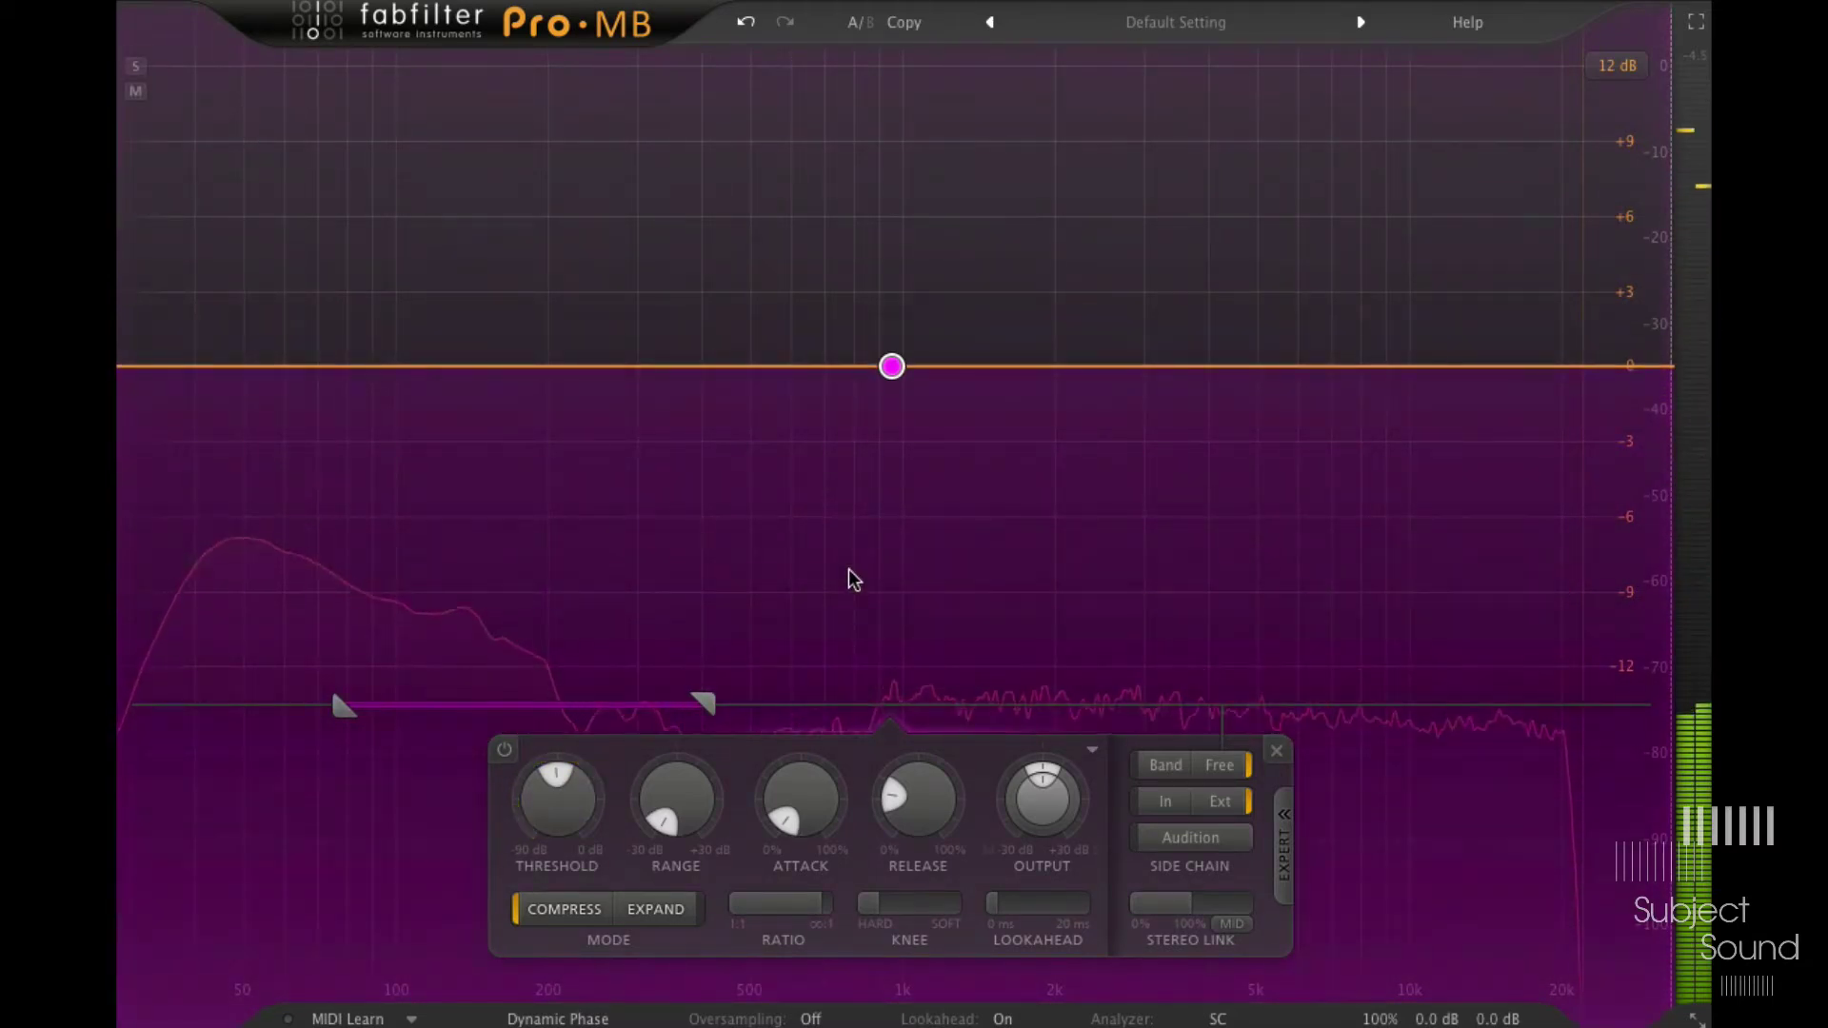
mouse_move(891, 368)
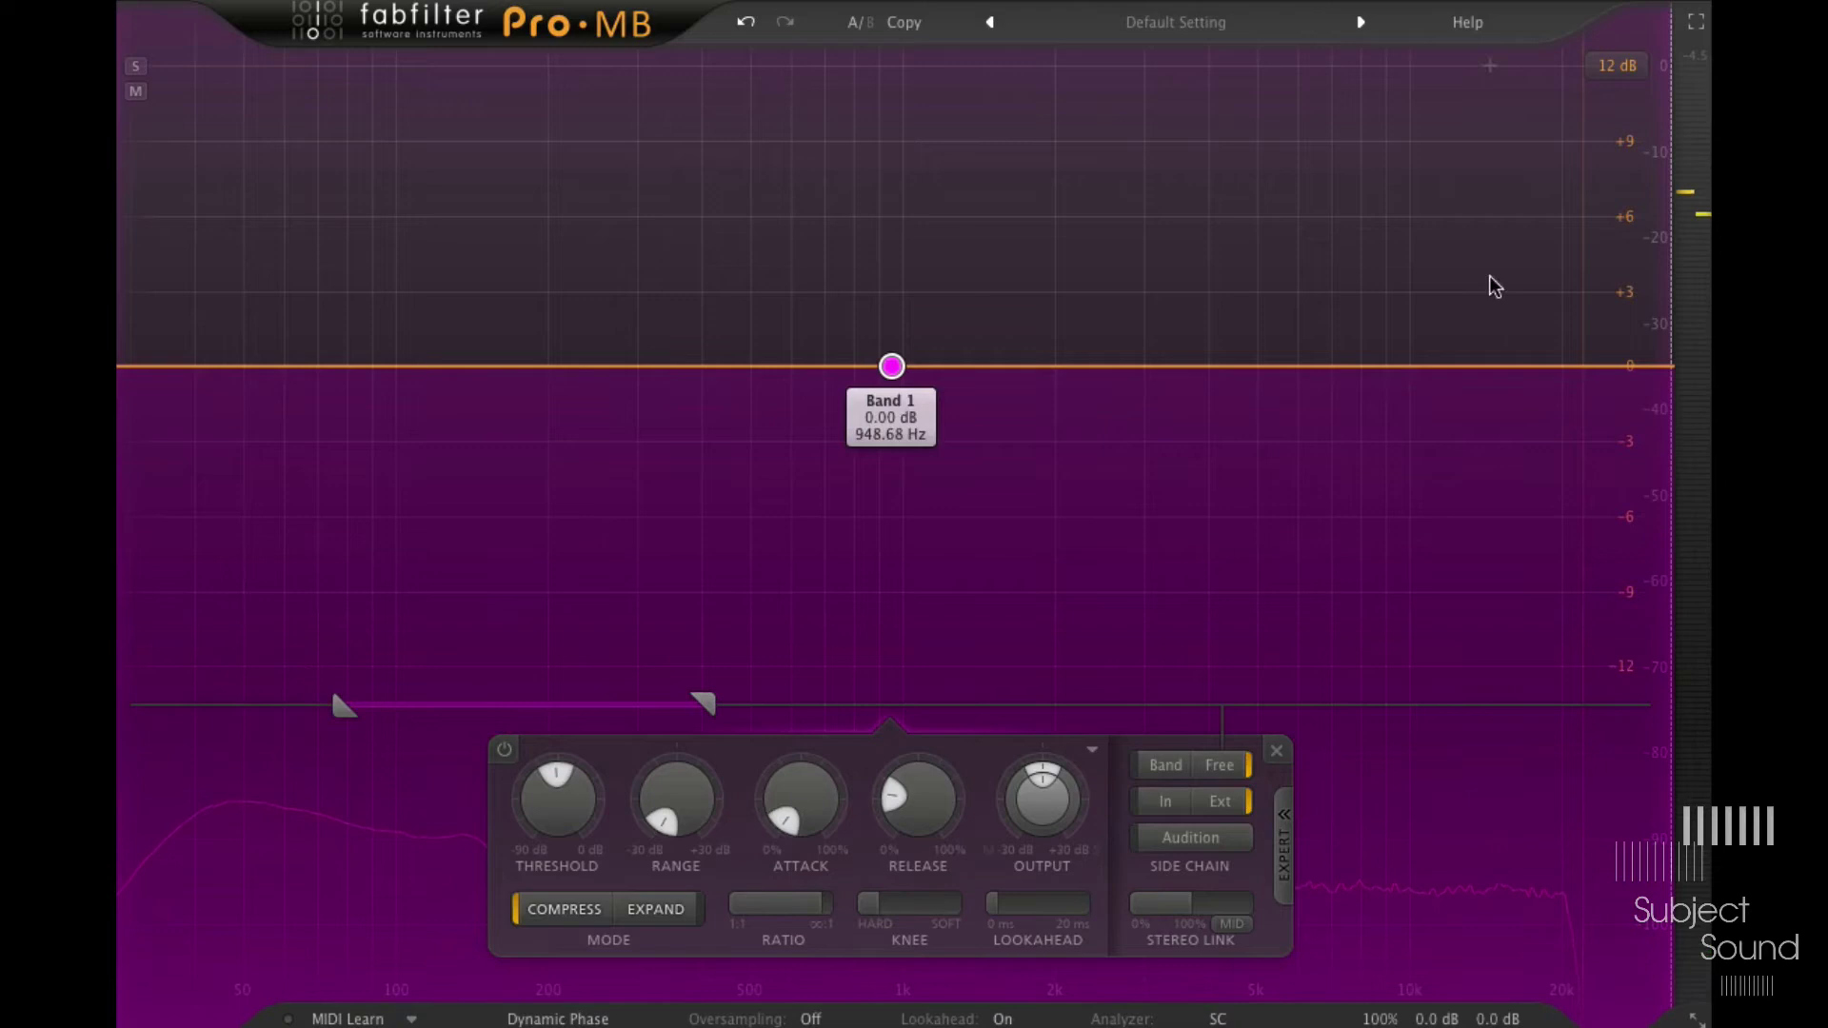
mouse_move(1664, 255)
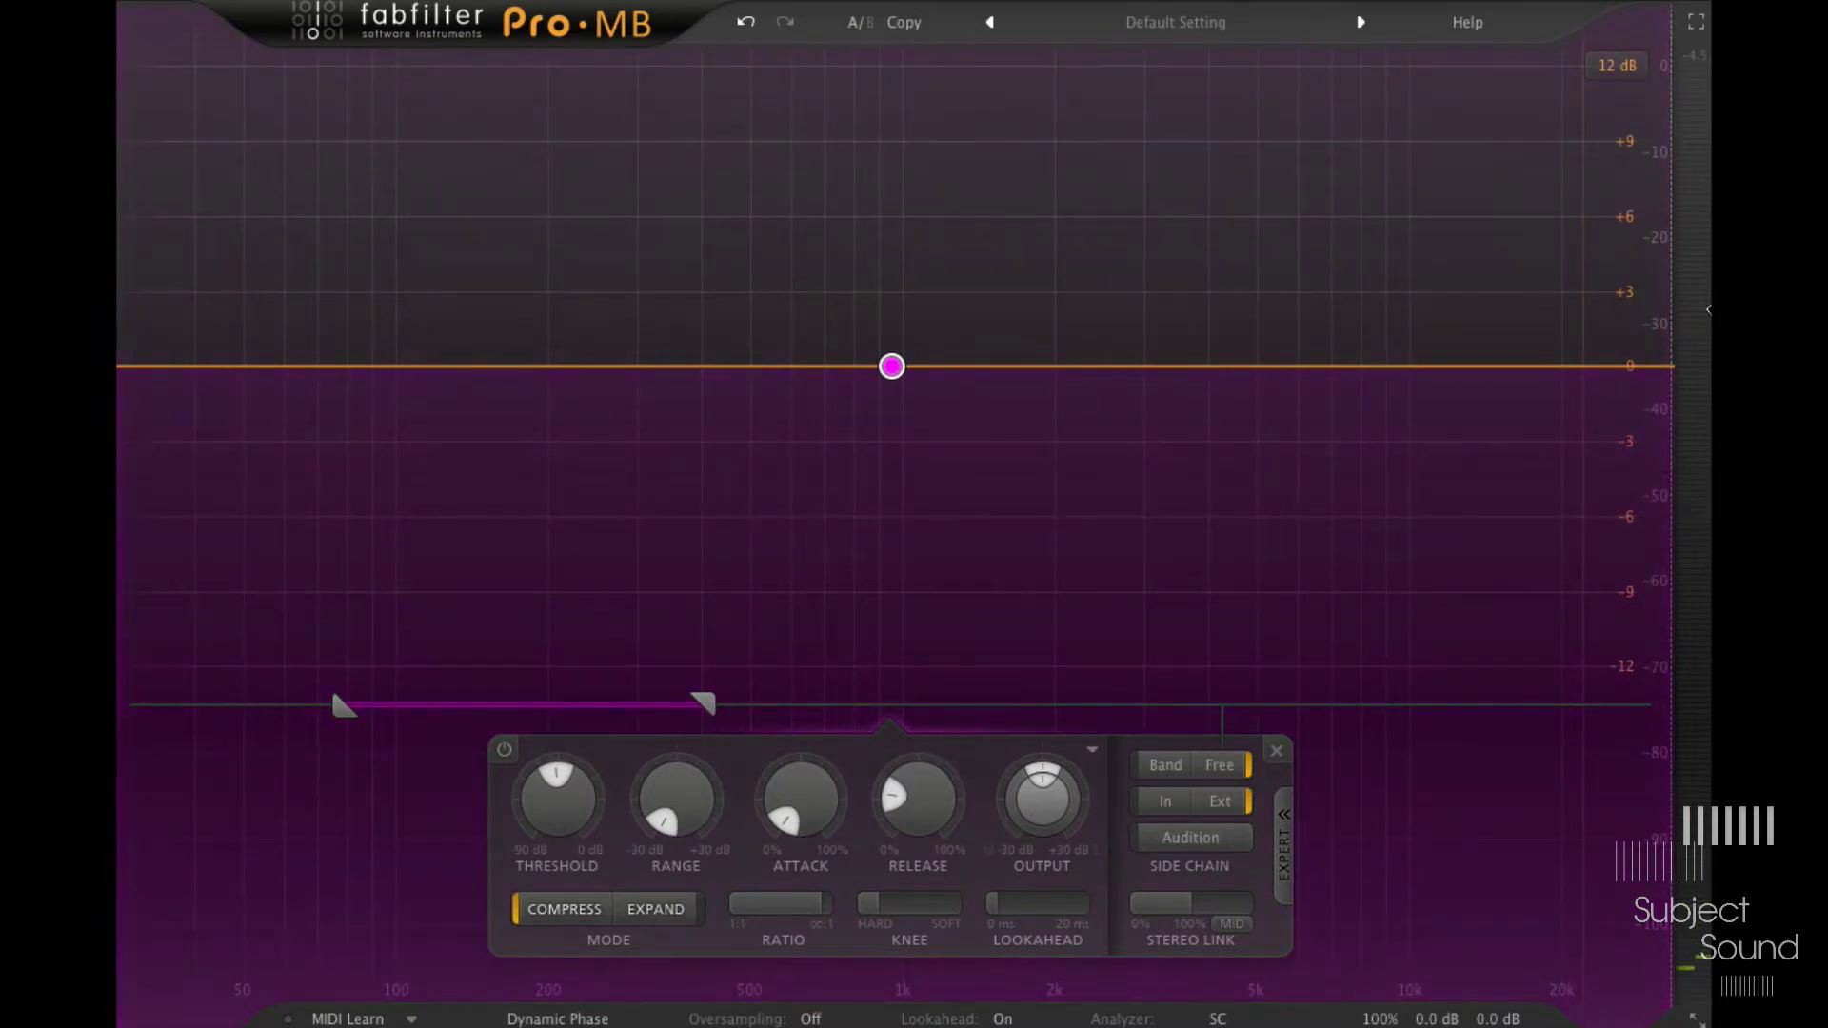
Step: Pull Band 1's upper crossover down and enter 800 Hz exactly
left_click_drag(1673, 318, 886, 267)
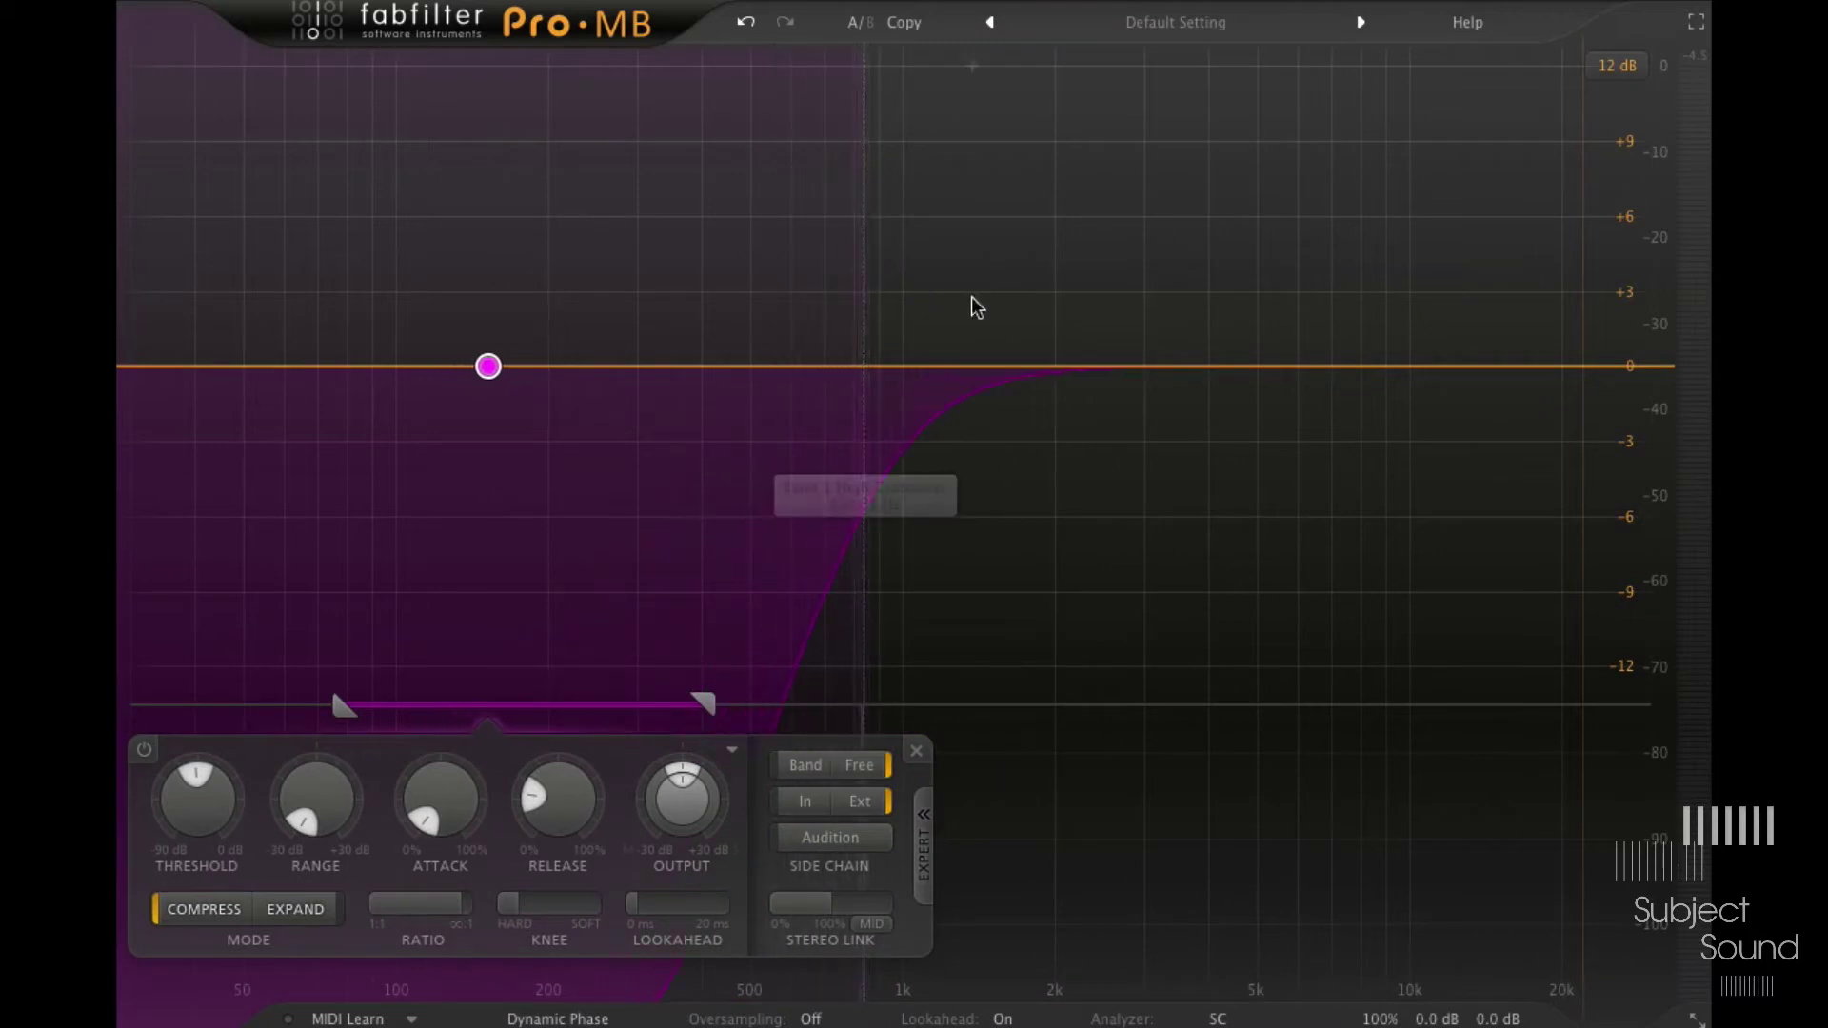
mouse_move(465, 354)
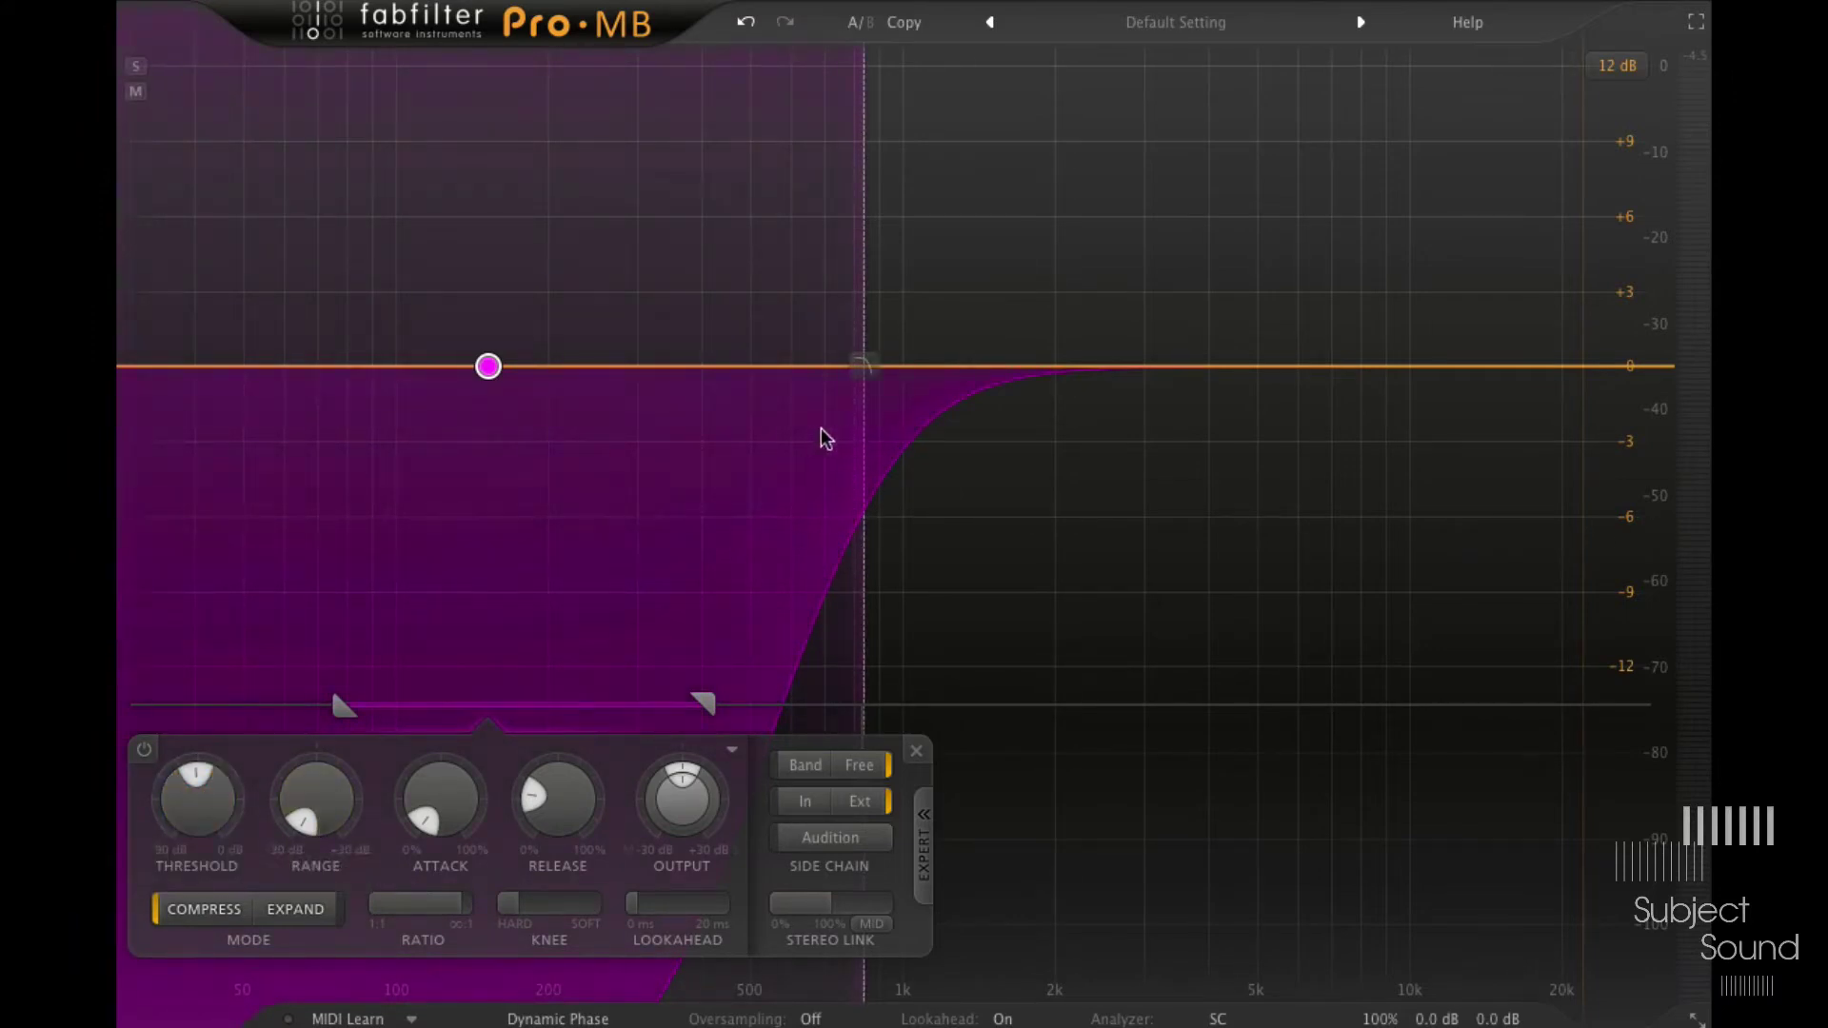
mouse_move(869, 329)
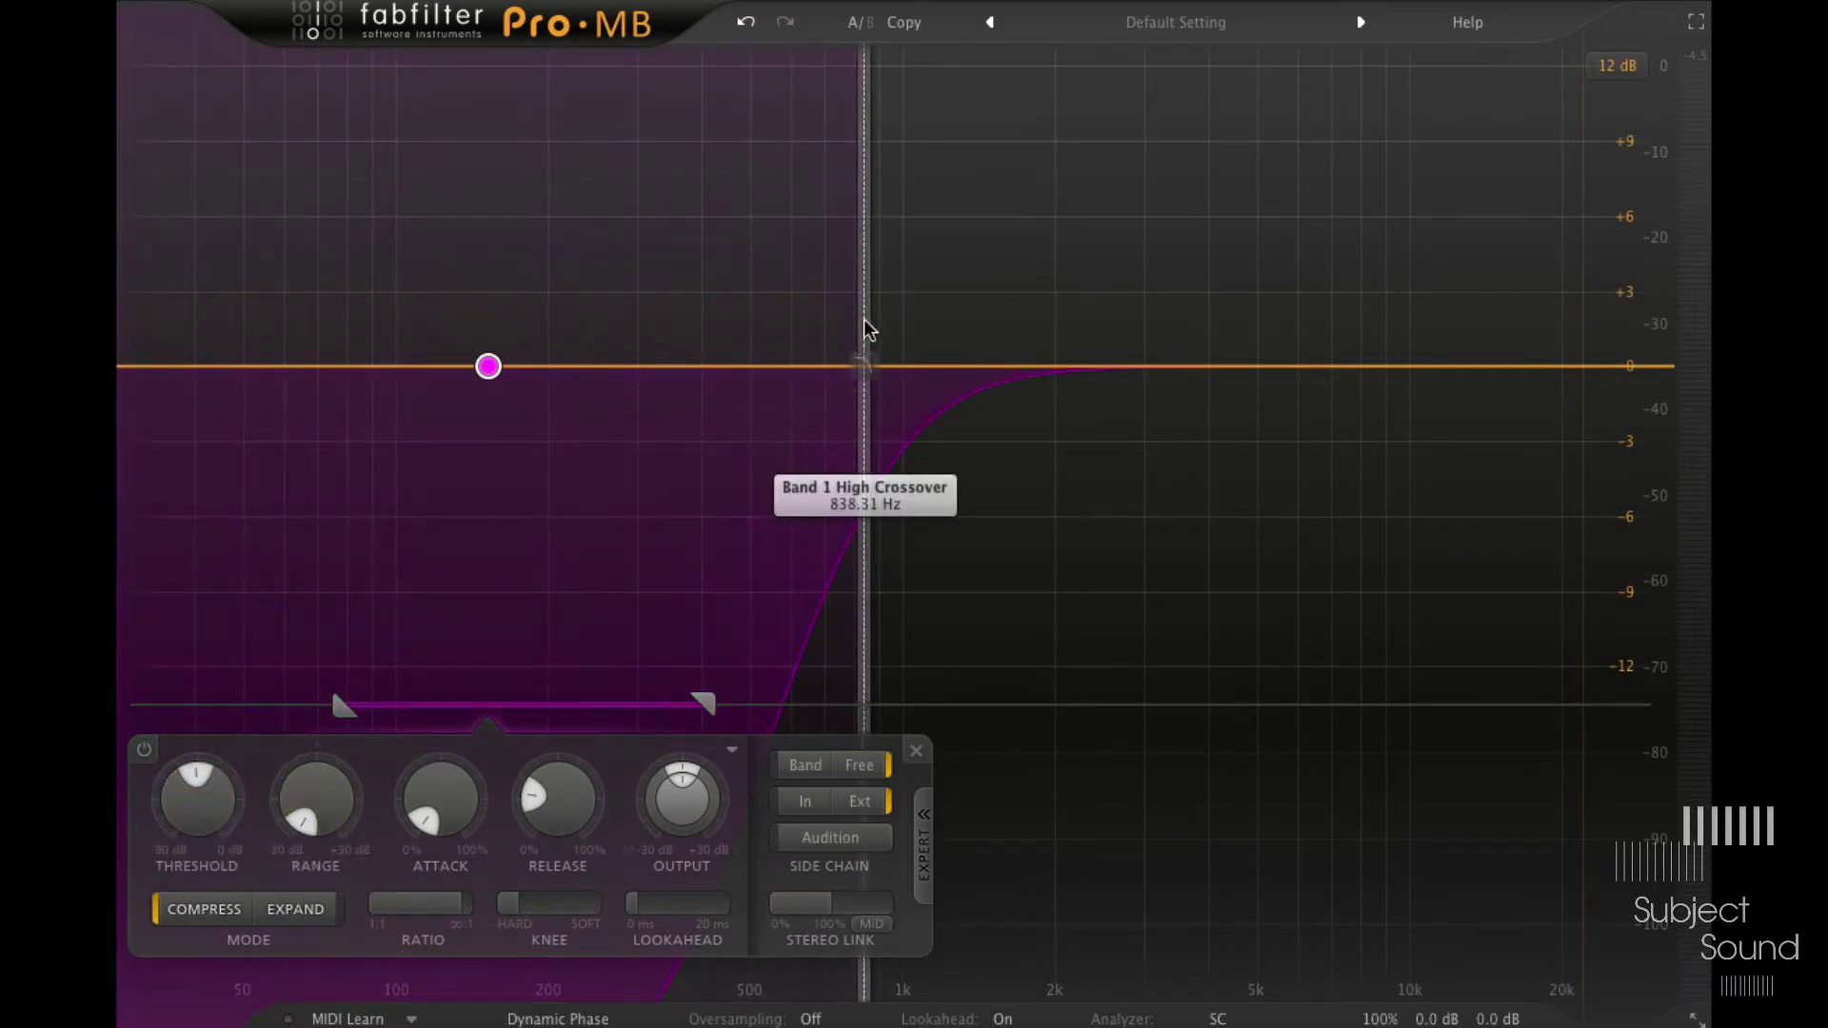
double_click(856, 474)
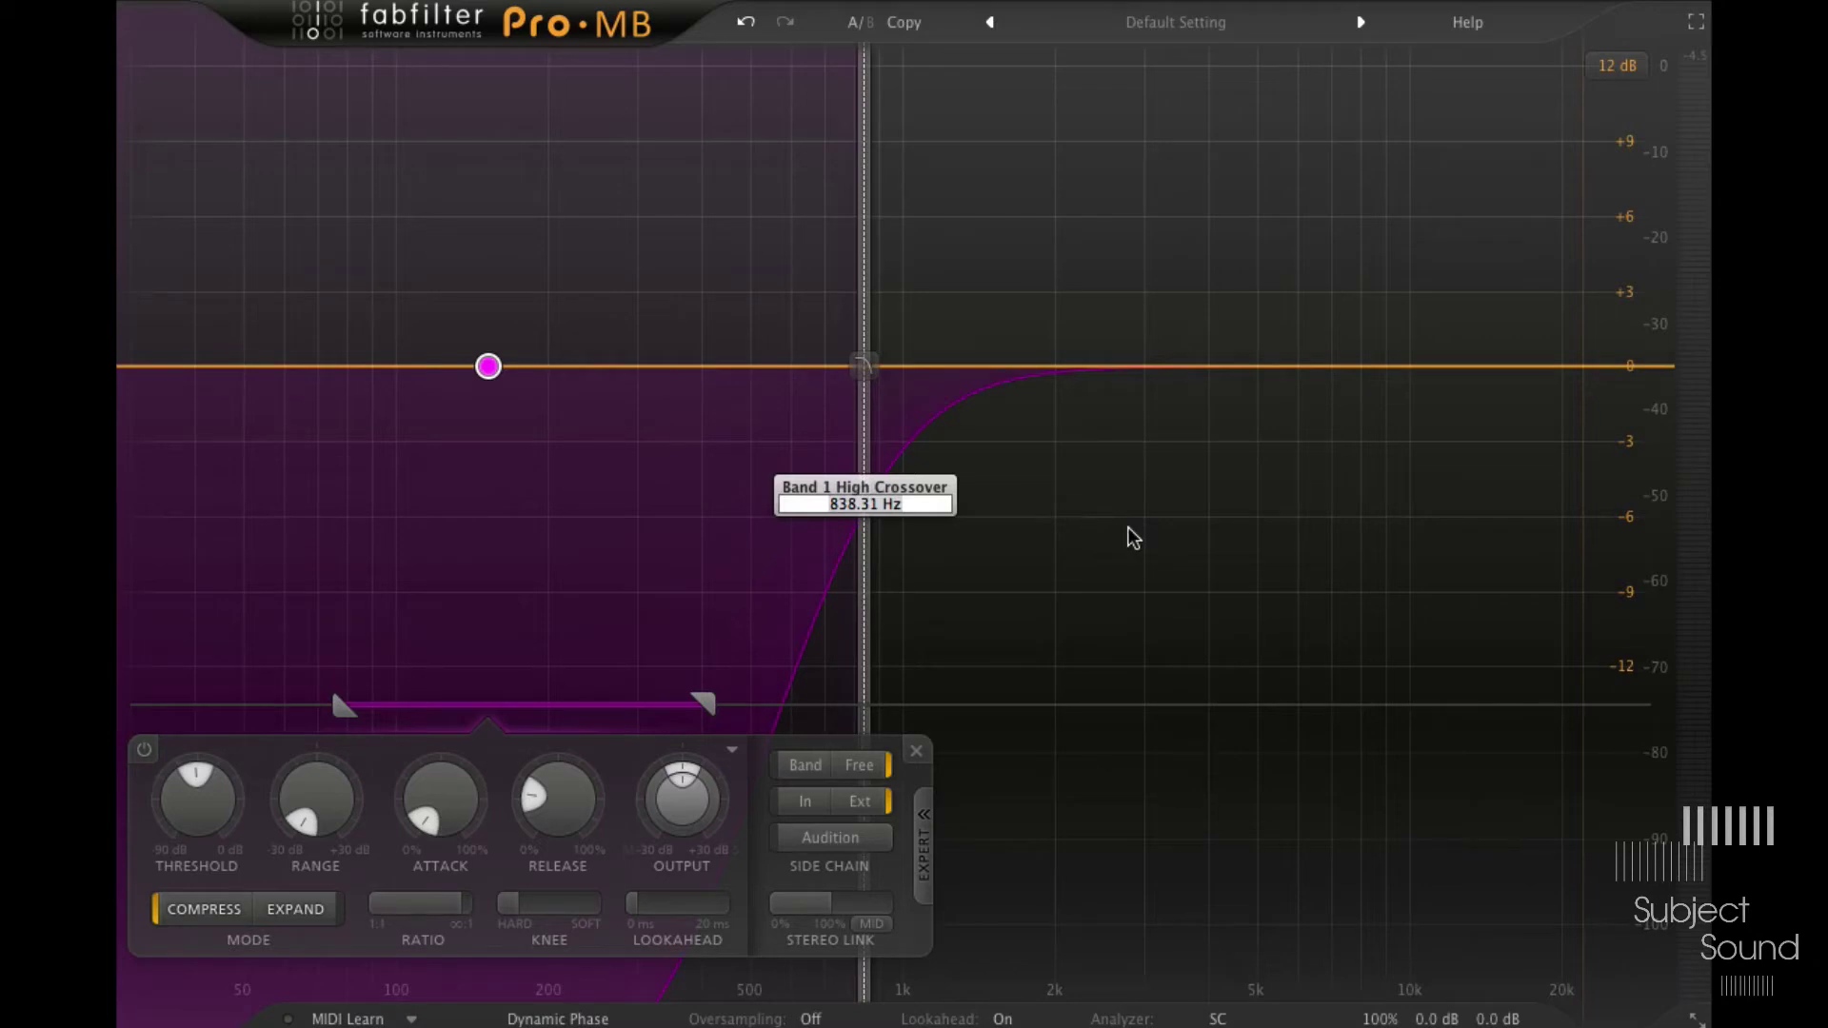
type("800")
key("Return")
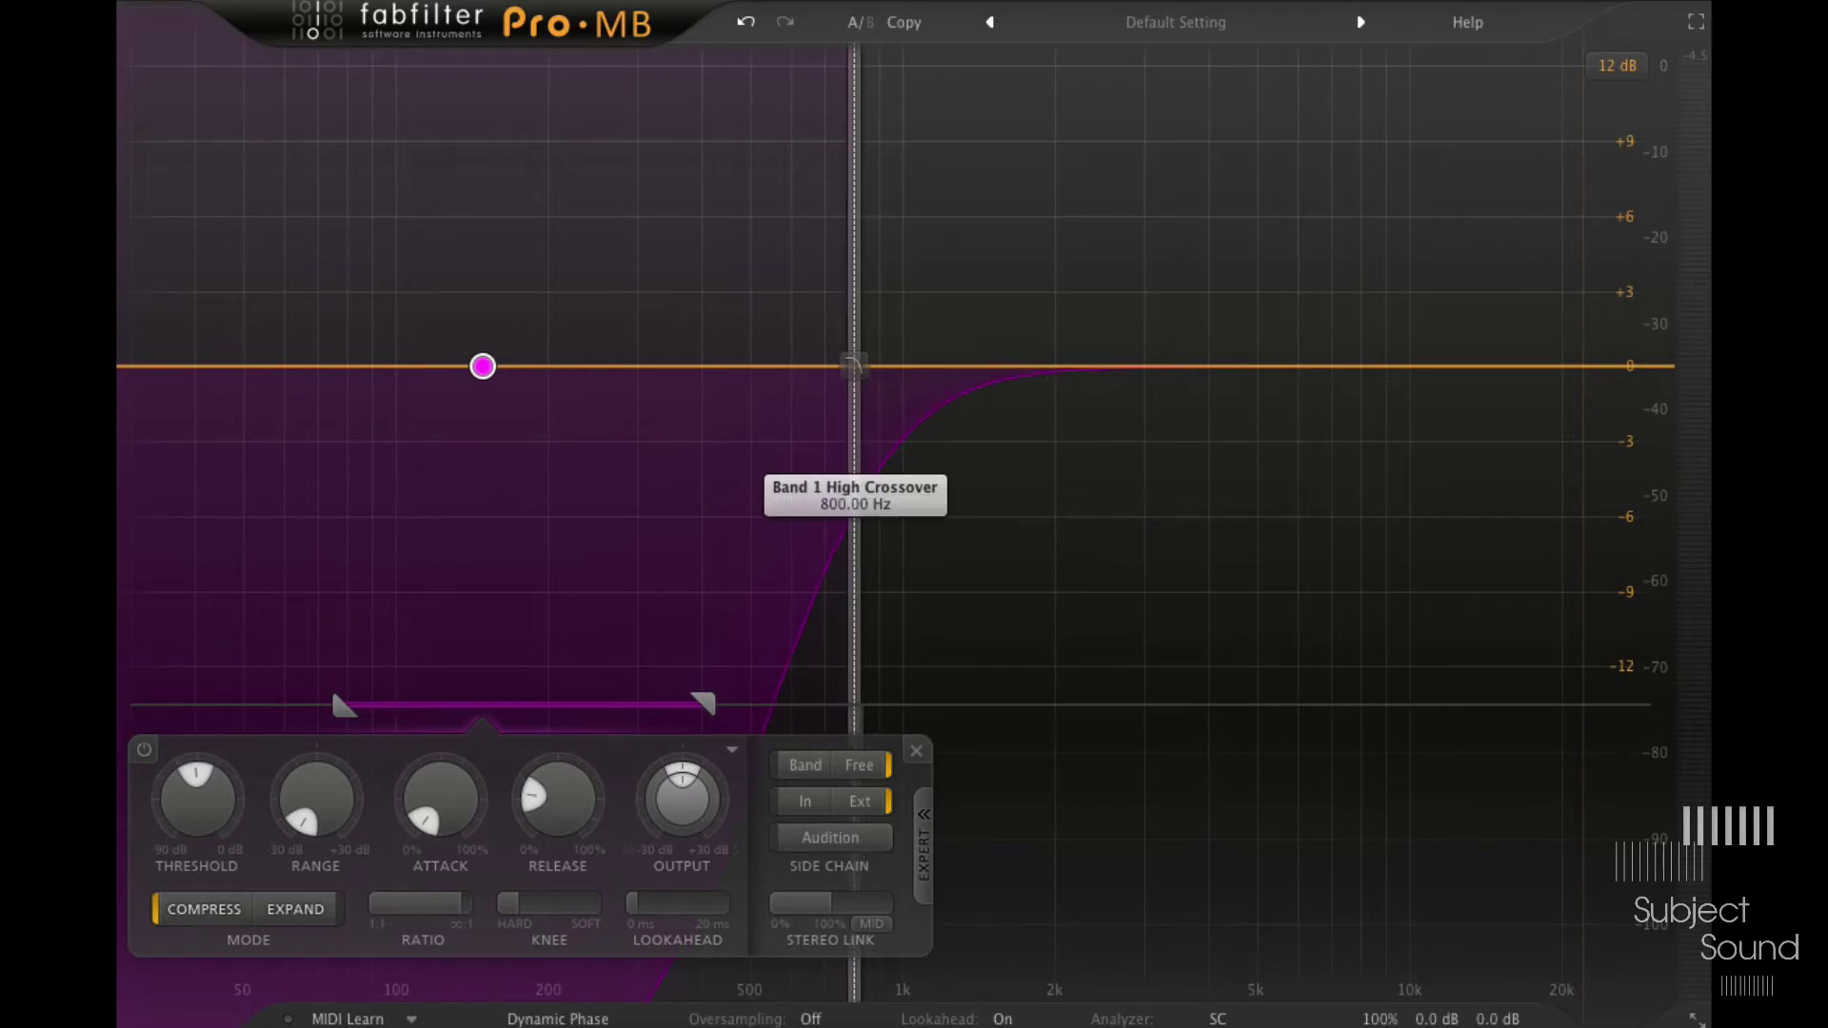
Step: Try note-based crossover values C and then C4 plus 20 cents
double_click(857, 483)
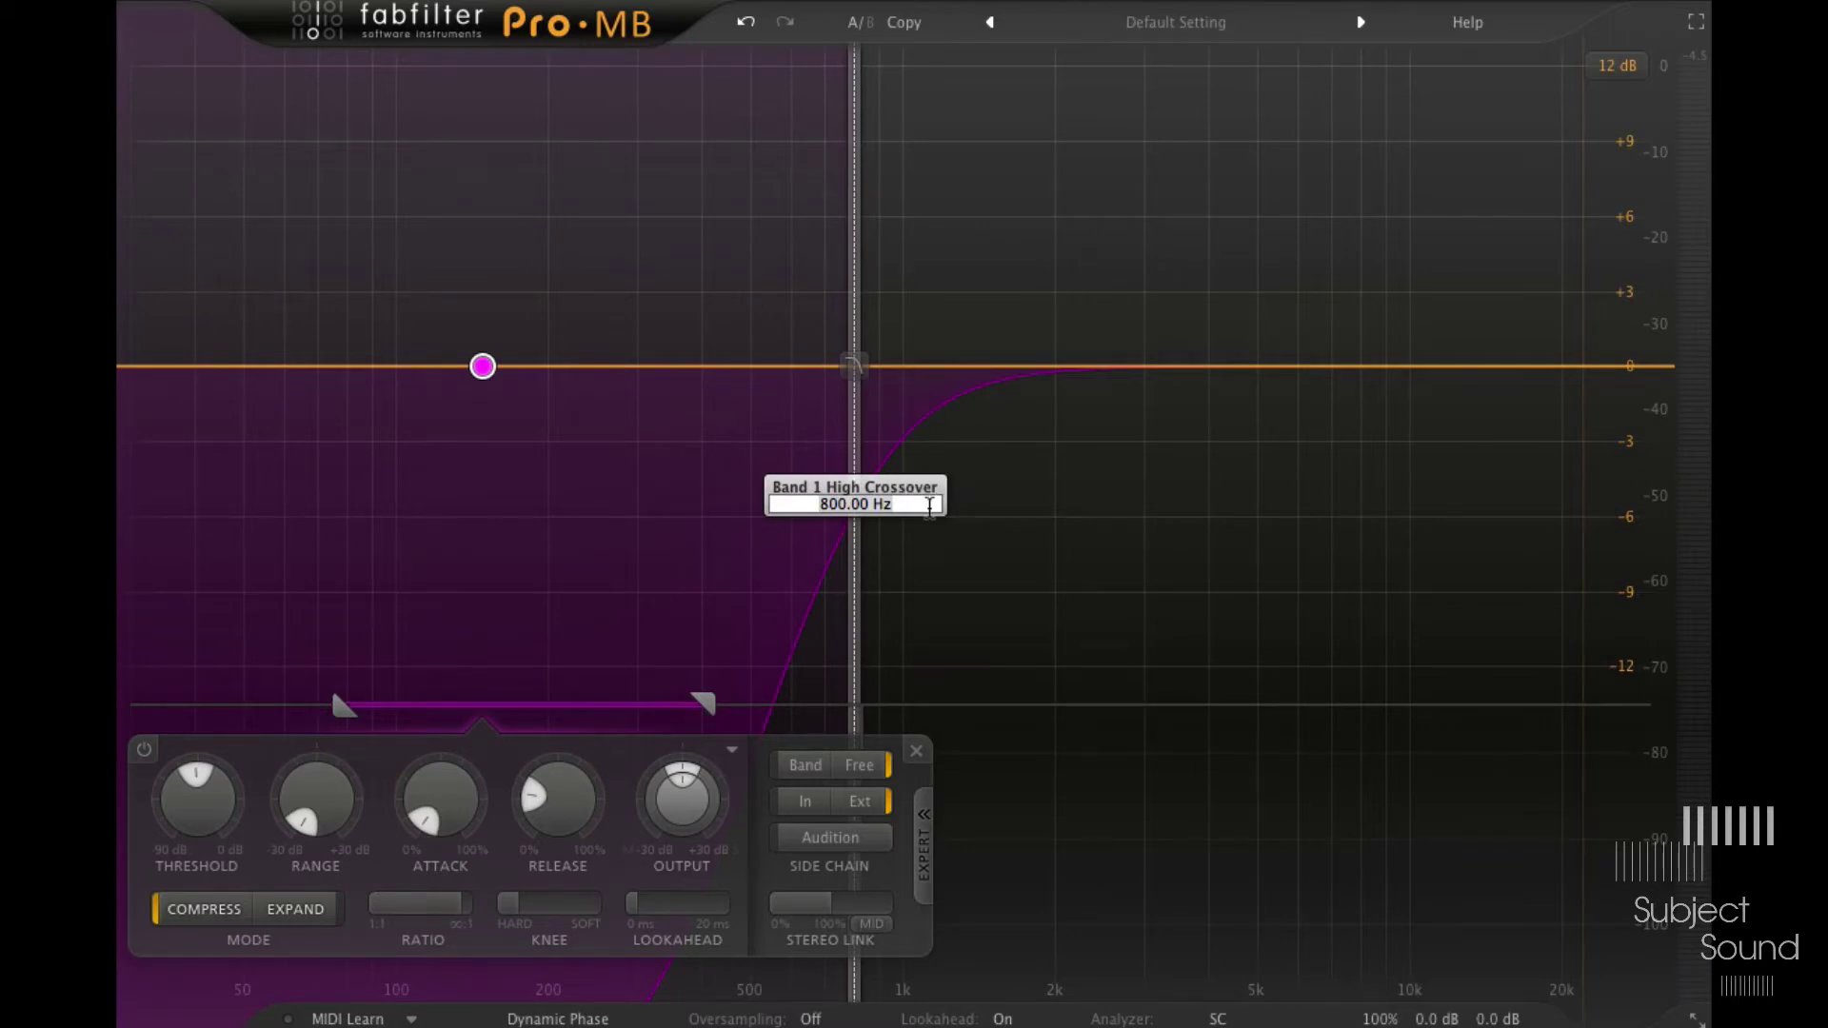
type("c4")
key("Return")
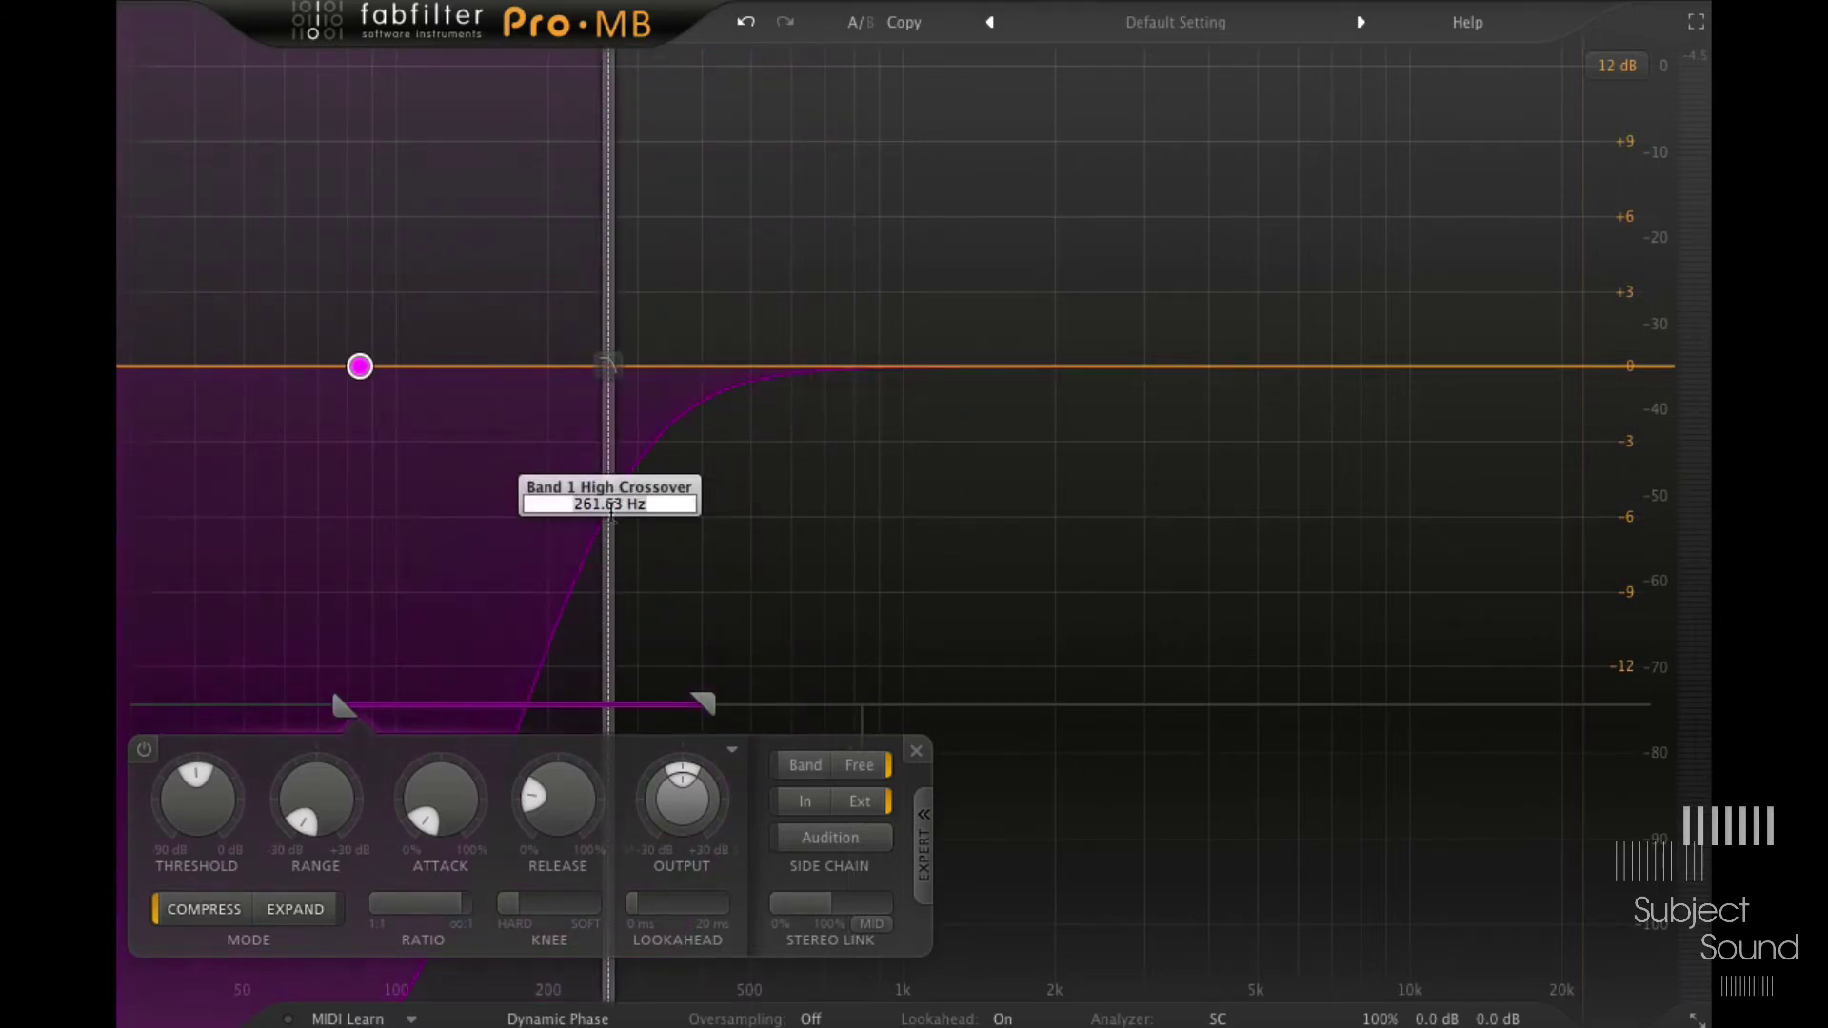
left_click(609, 505)
type("c4+20")
key("Return")
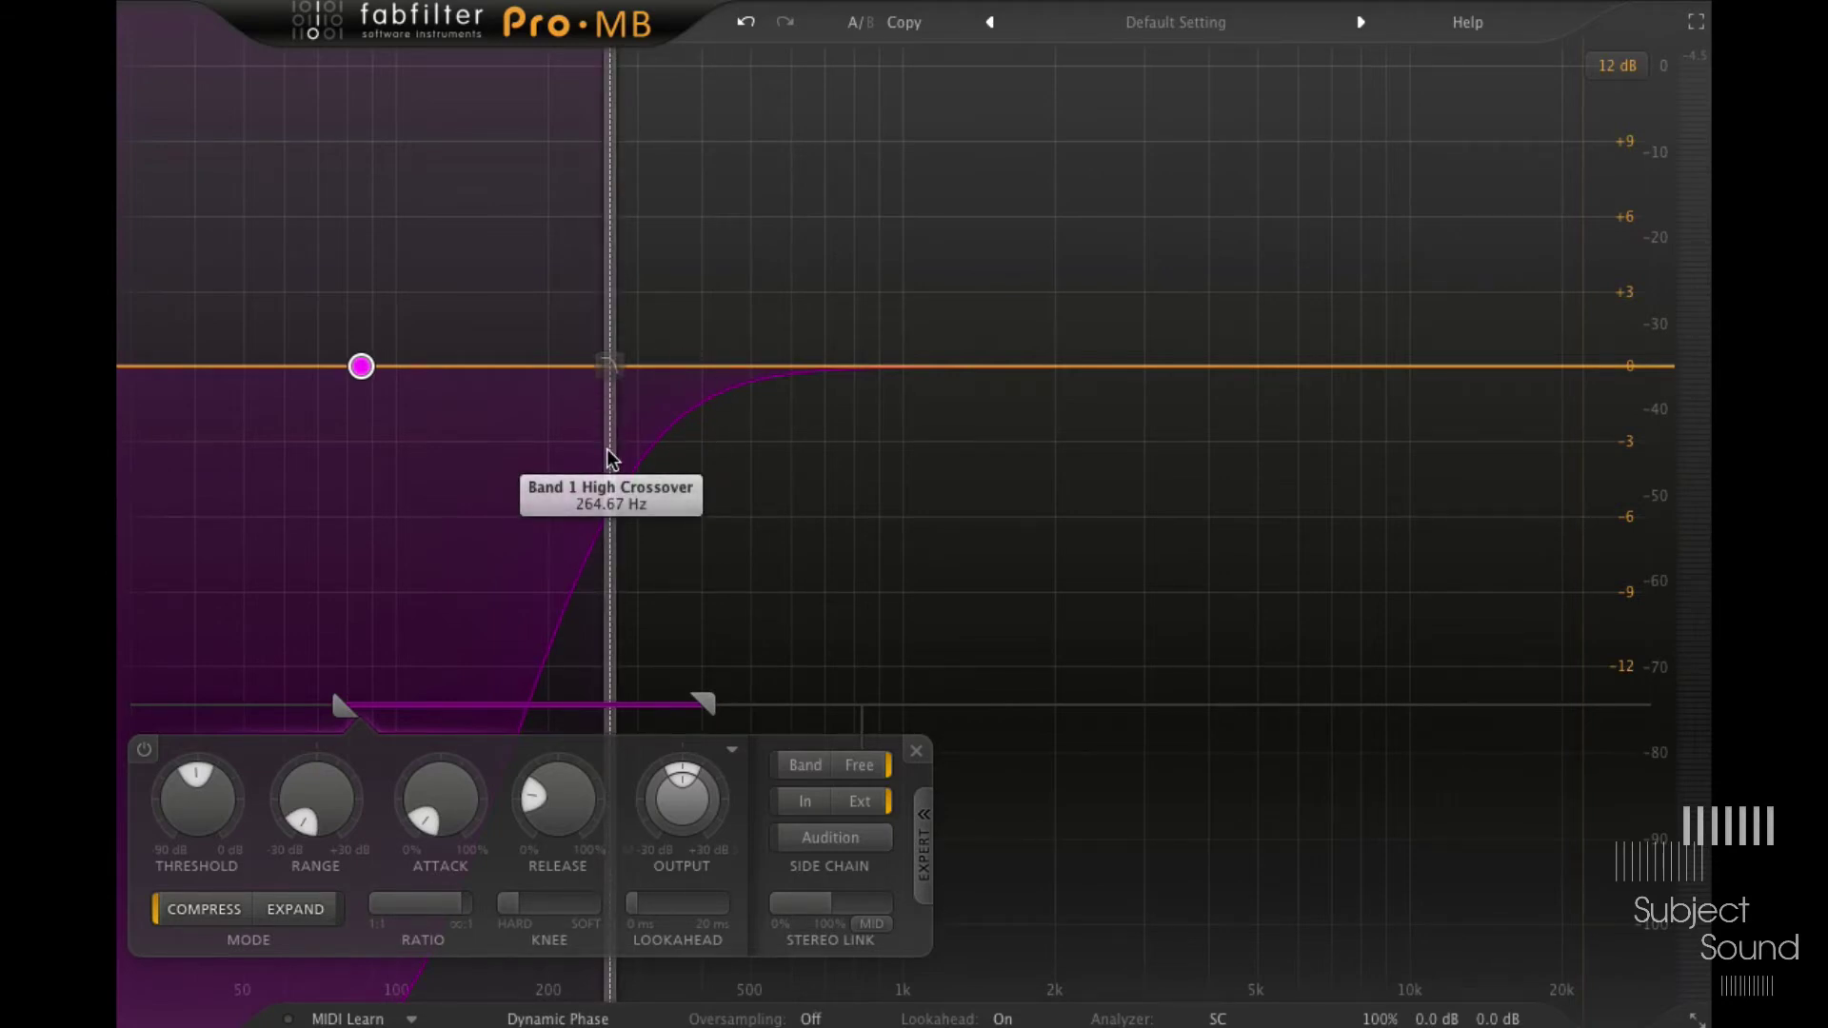
Step: Drag the crossover up to about 959 Hz, then re-enter 800 Hz
left_click_drag(610, 457, 899, 442)
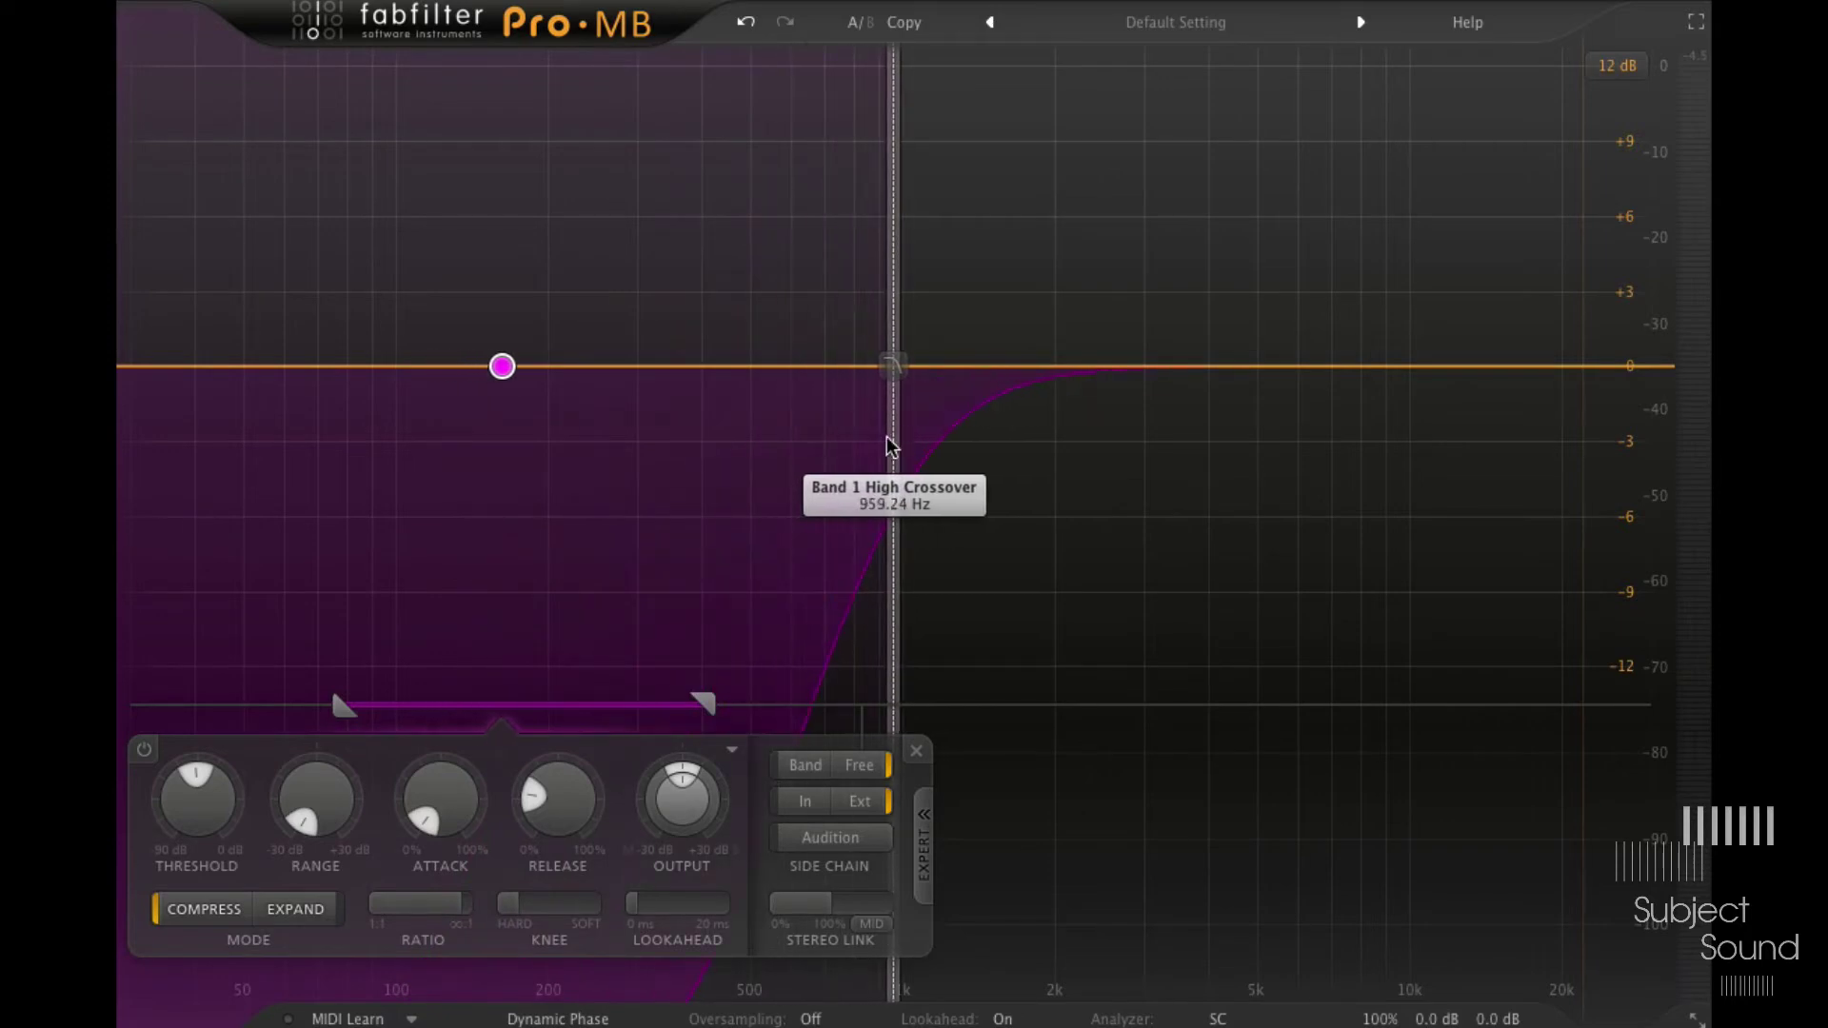
double_click(887, 436)
type("800")
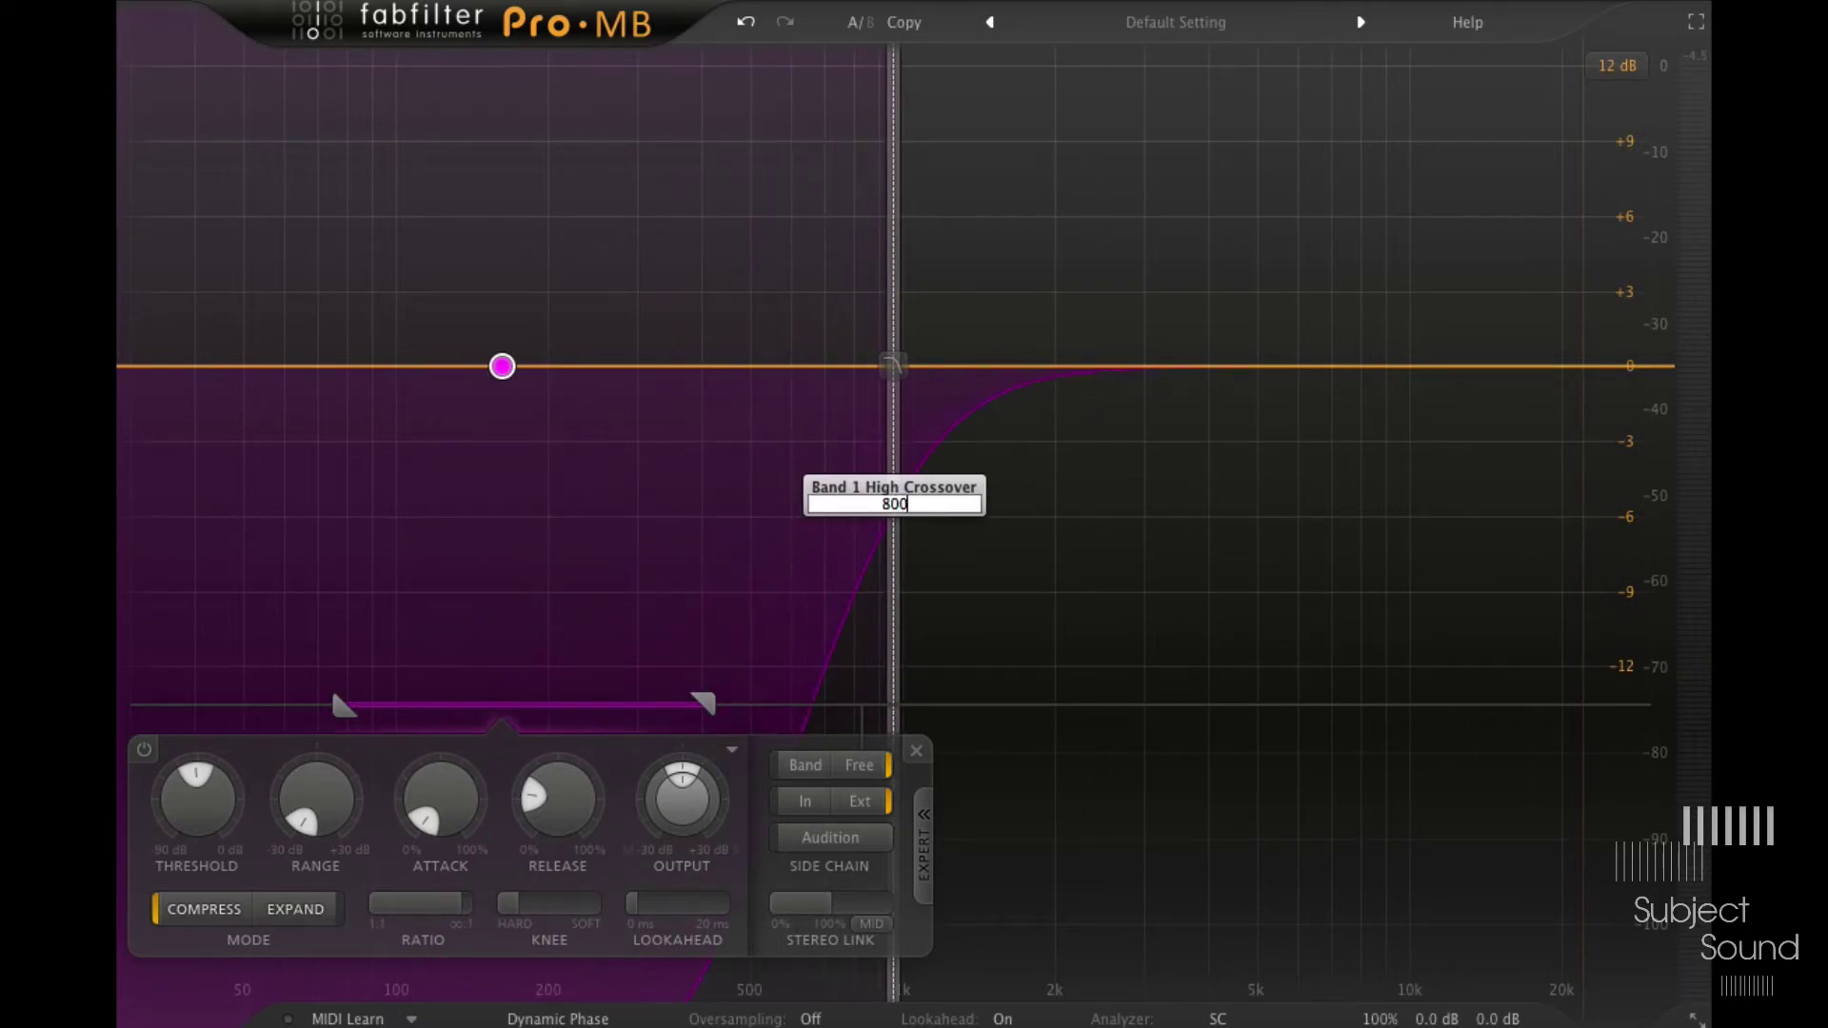
key("Return")
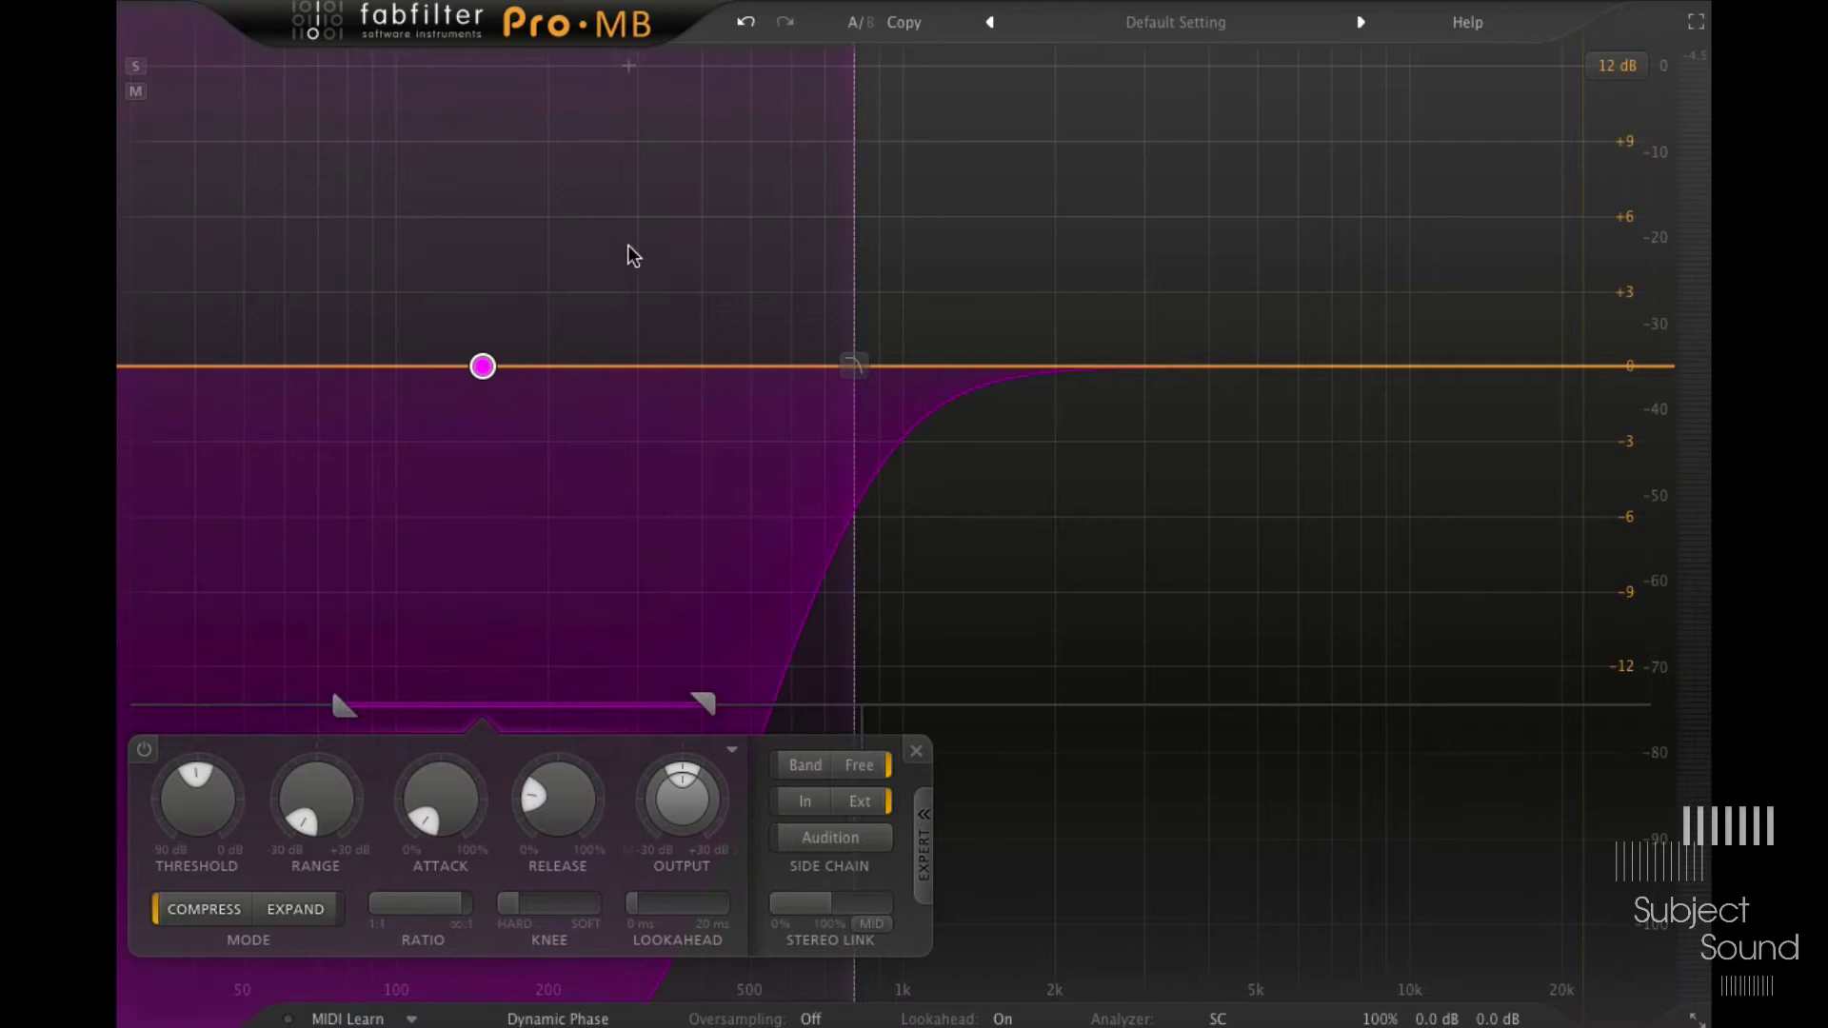
Step: During playback, solo Band 1, raise its crossover to about 1134 Hz, then unsolo and mute it
key("space")
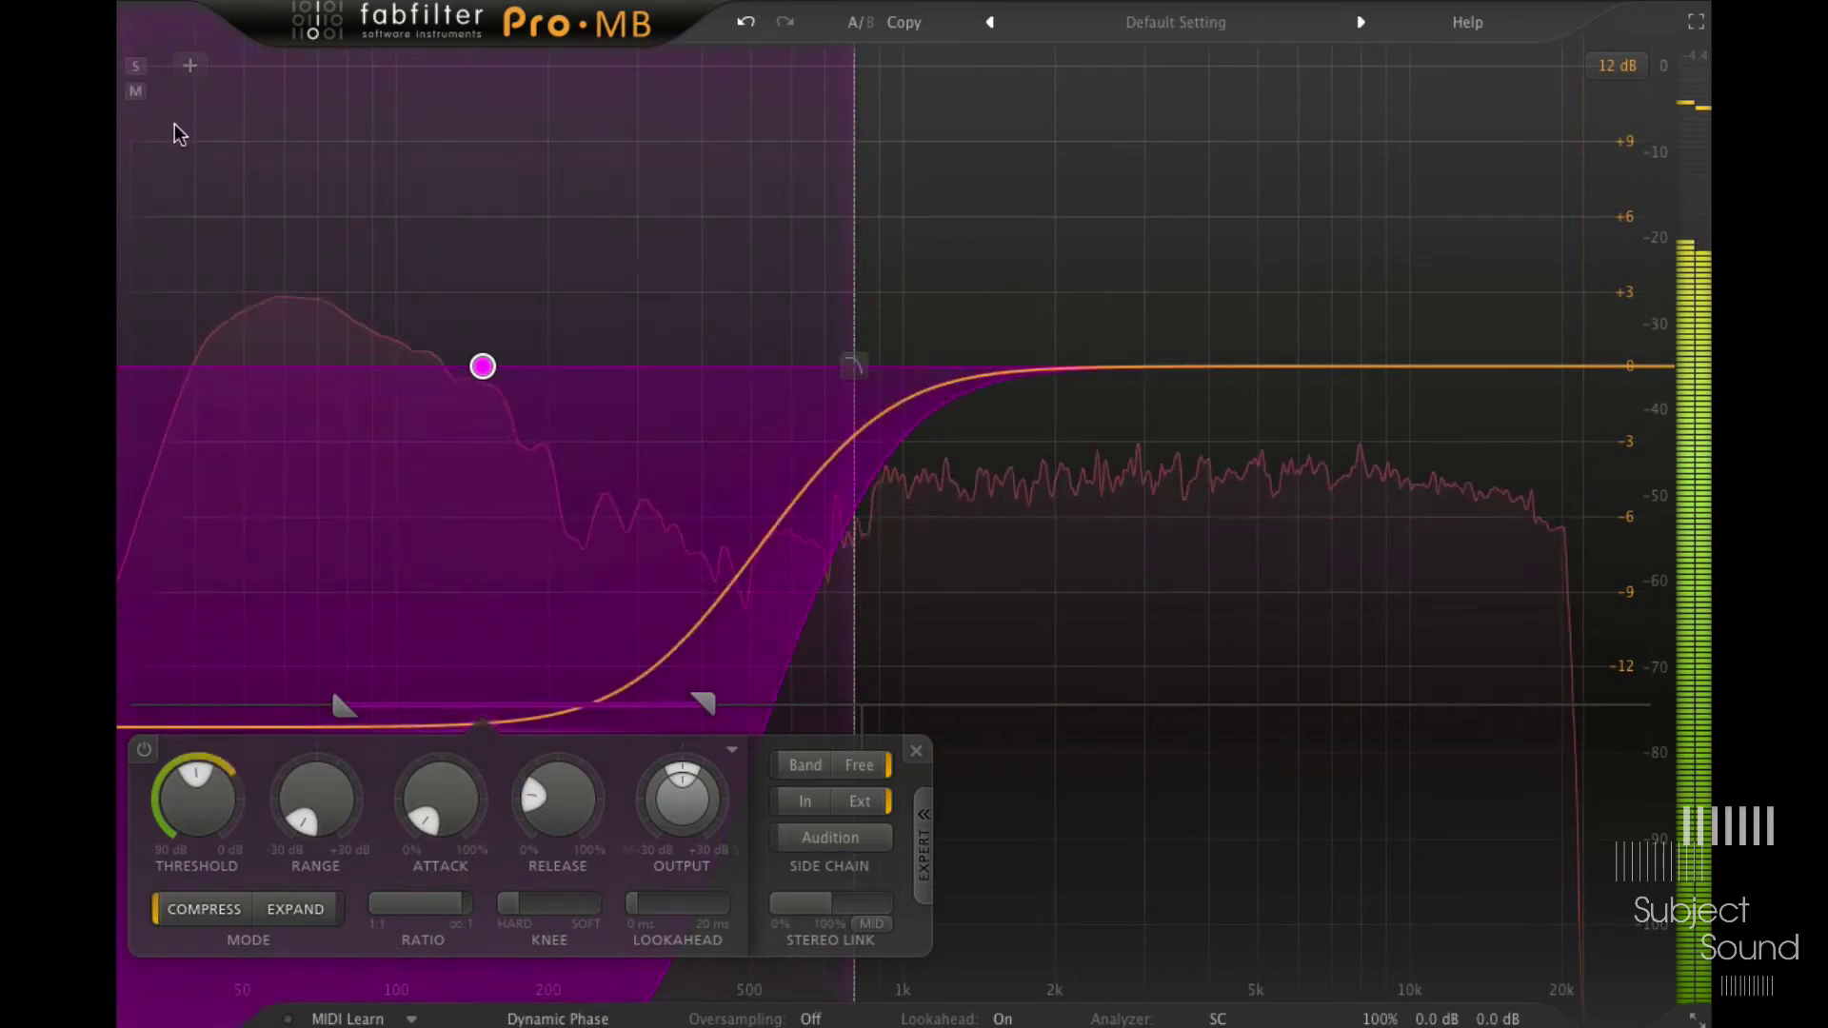
left_click(136, 65)
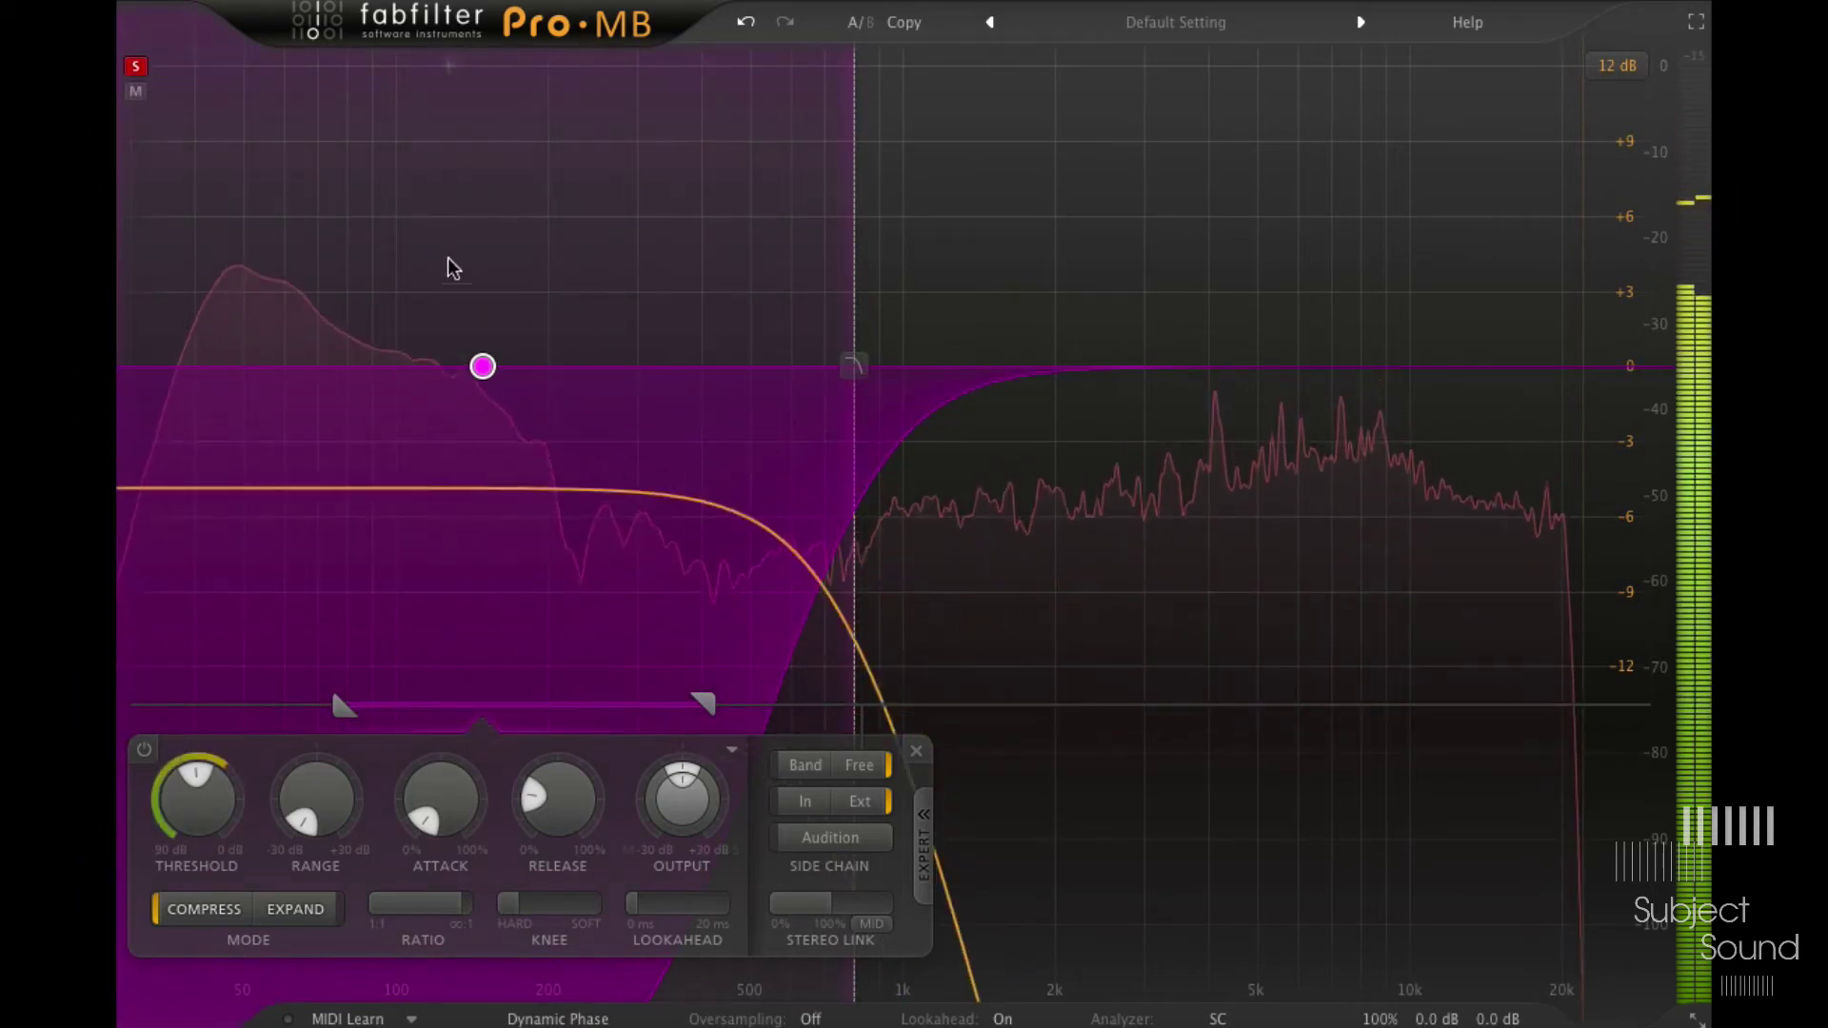
left_click_drag(848, 222, 943, 216)
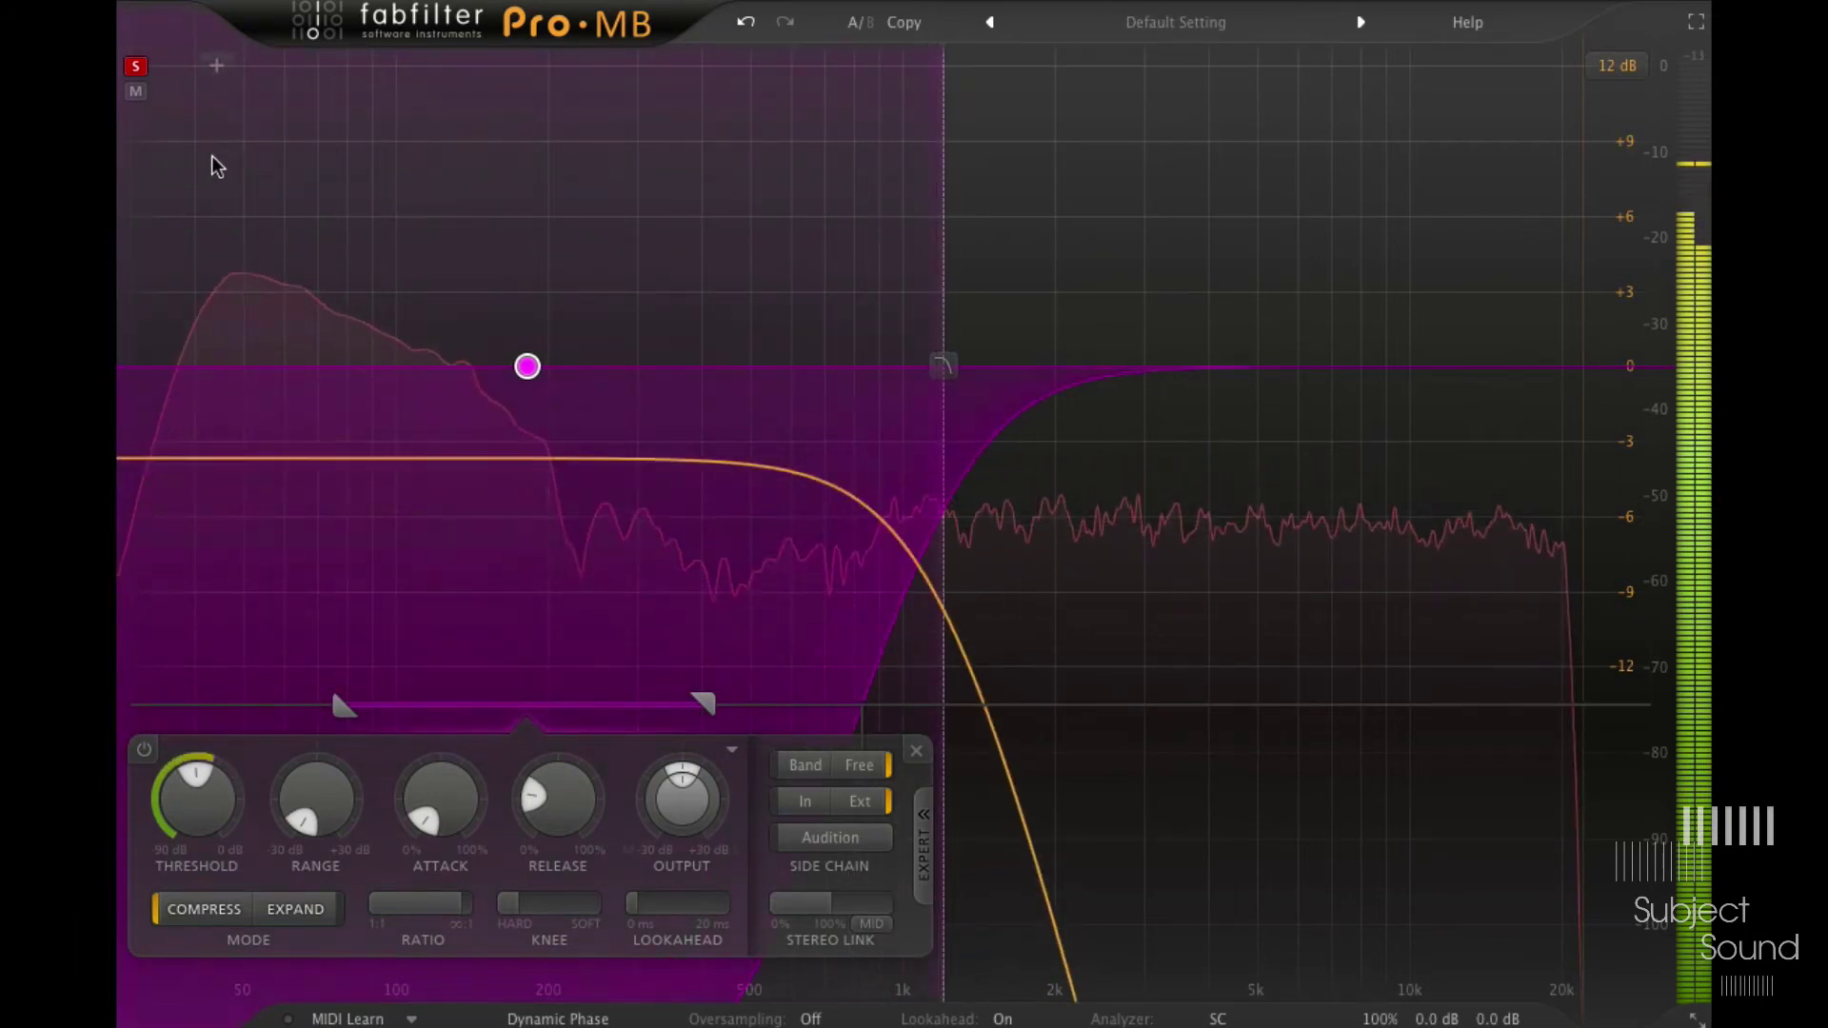
left_click(134, 66)
left_click(136, 90)
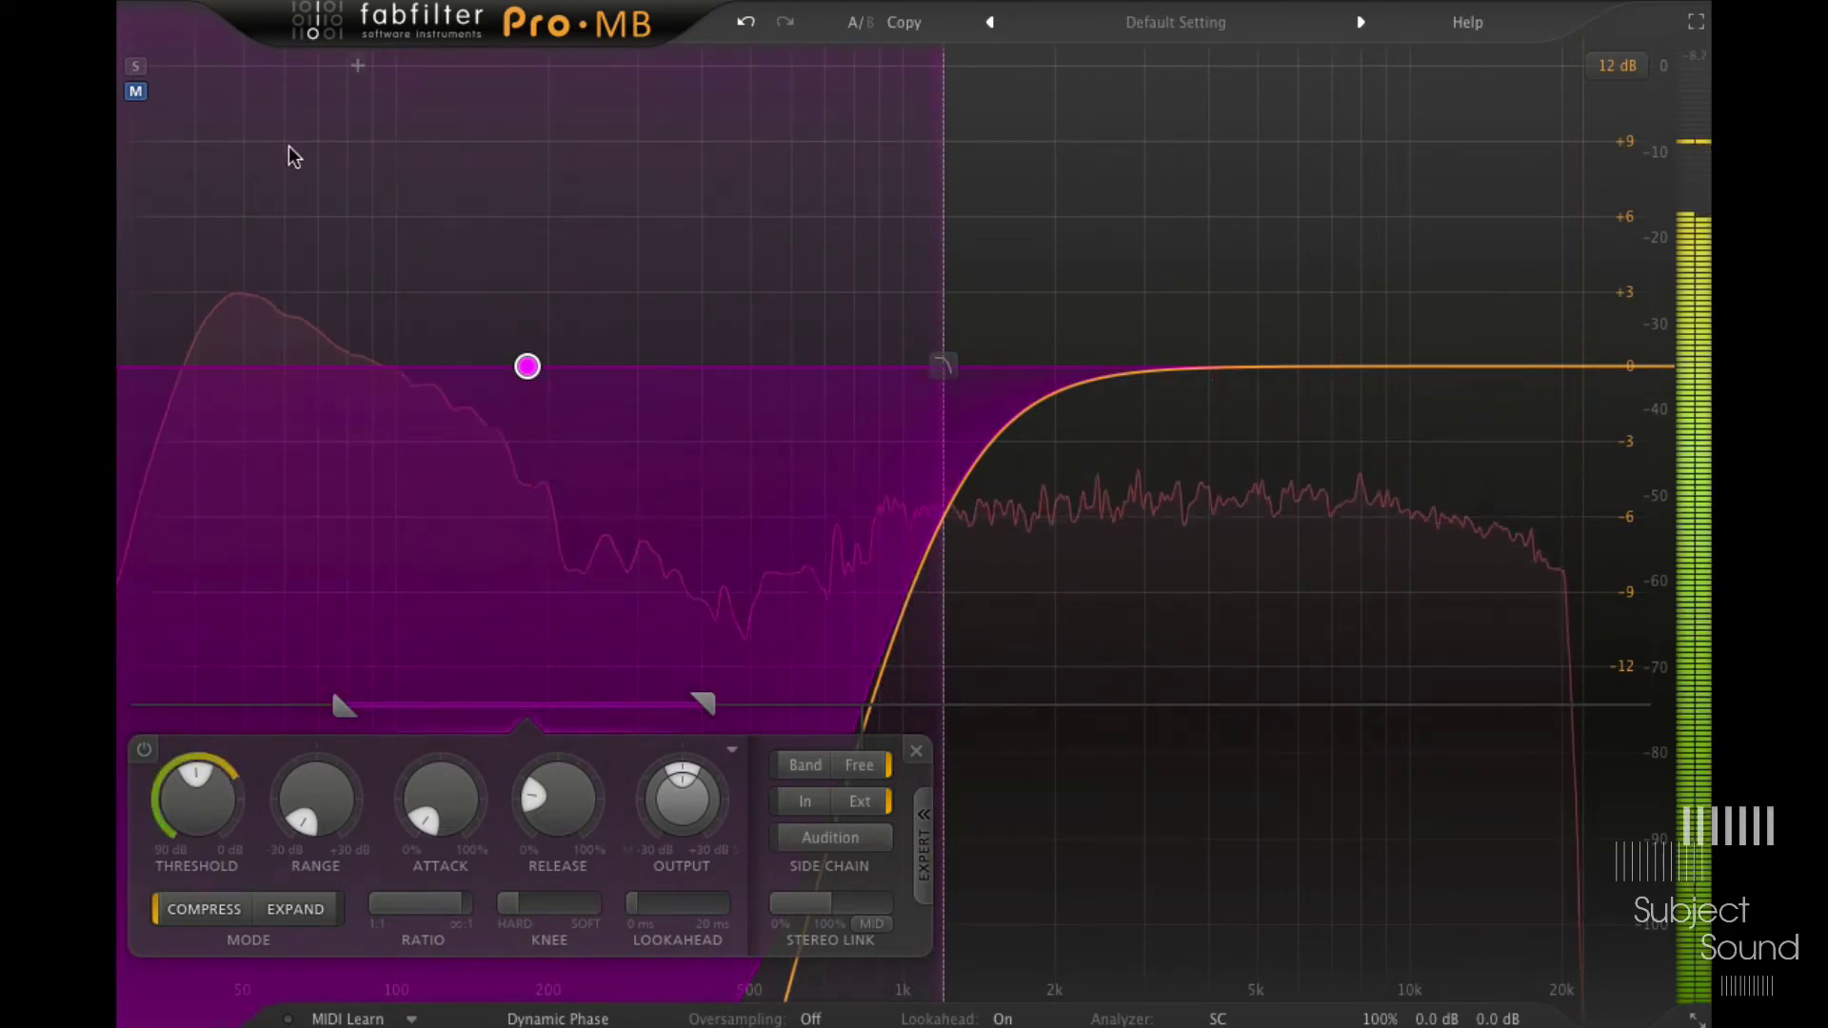
Step: Unmute Band 1 and add a soloed Band 2 extending up to 30 kHz
left_click(136, 90)
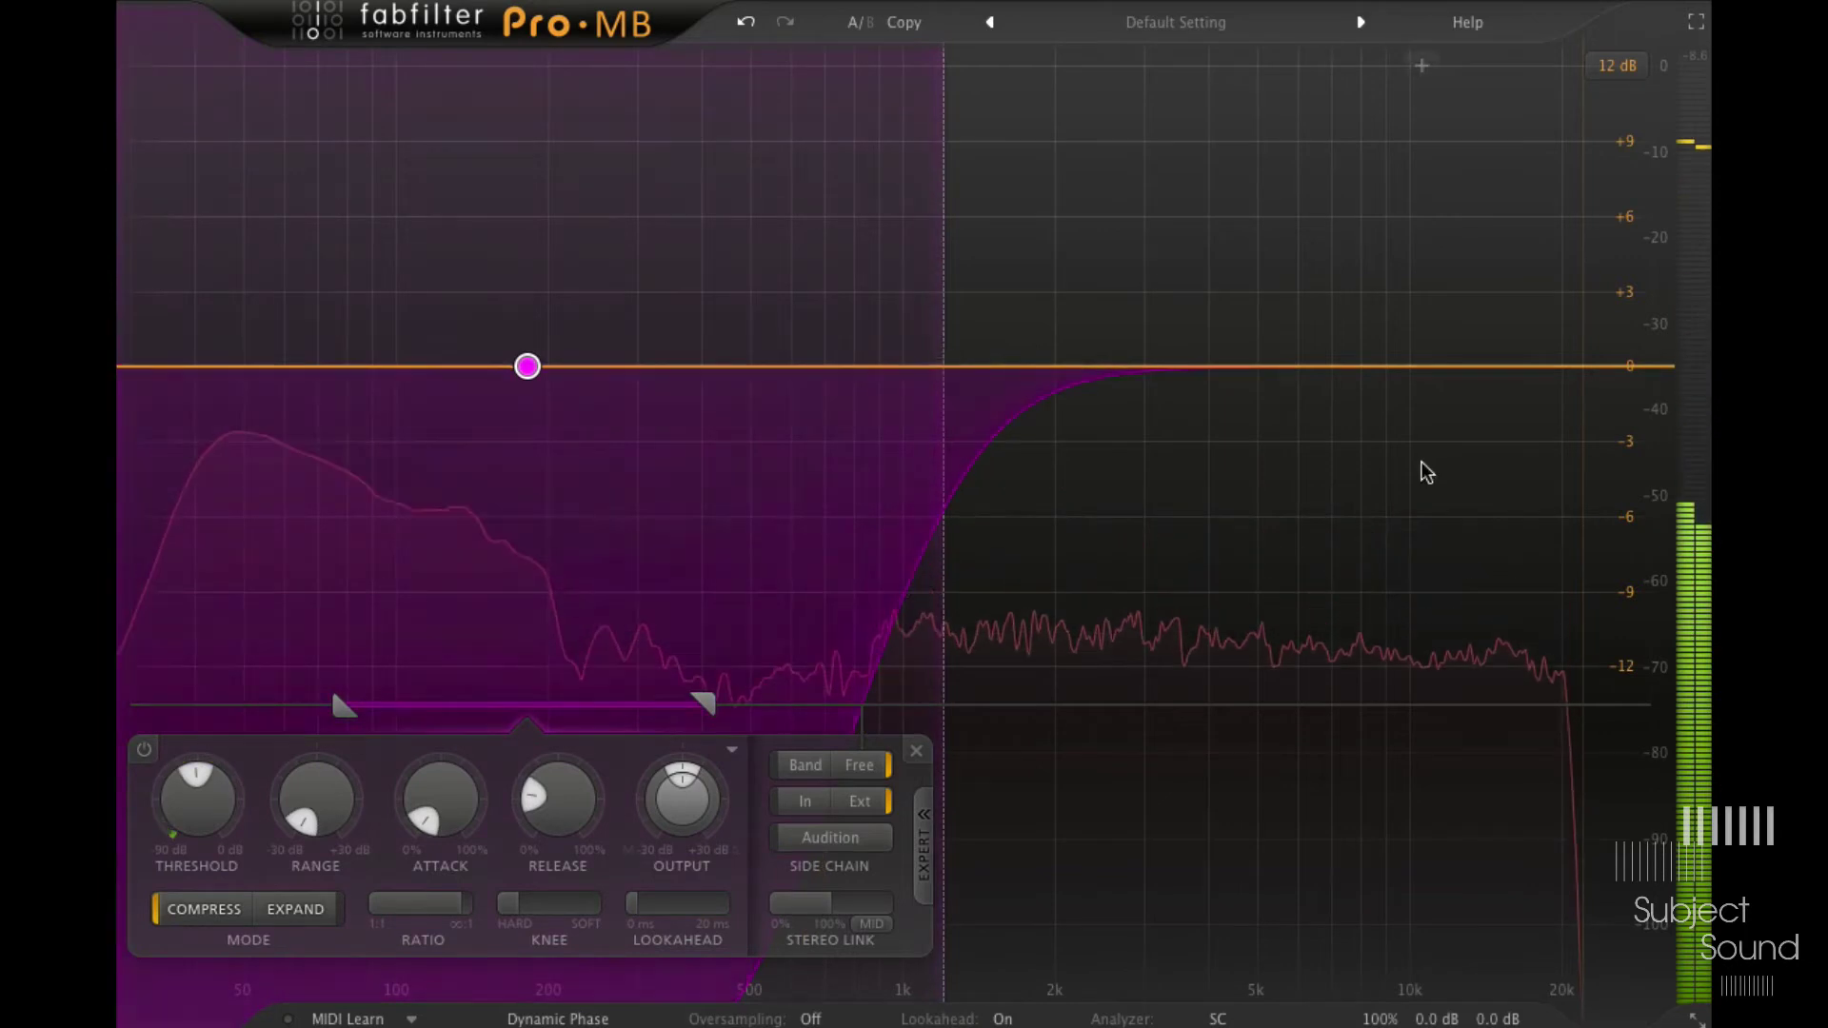
left_click(1120, 59)
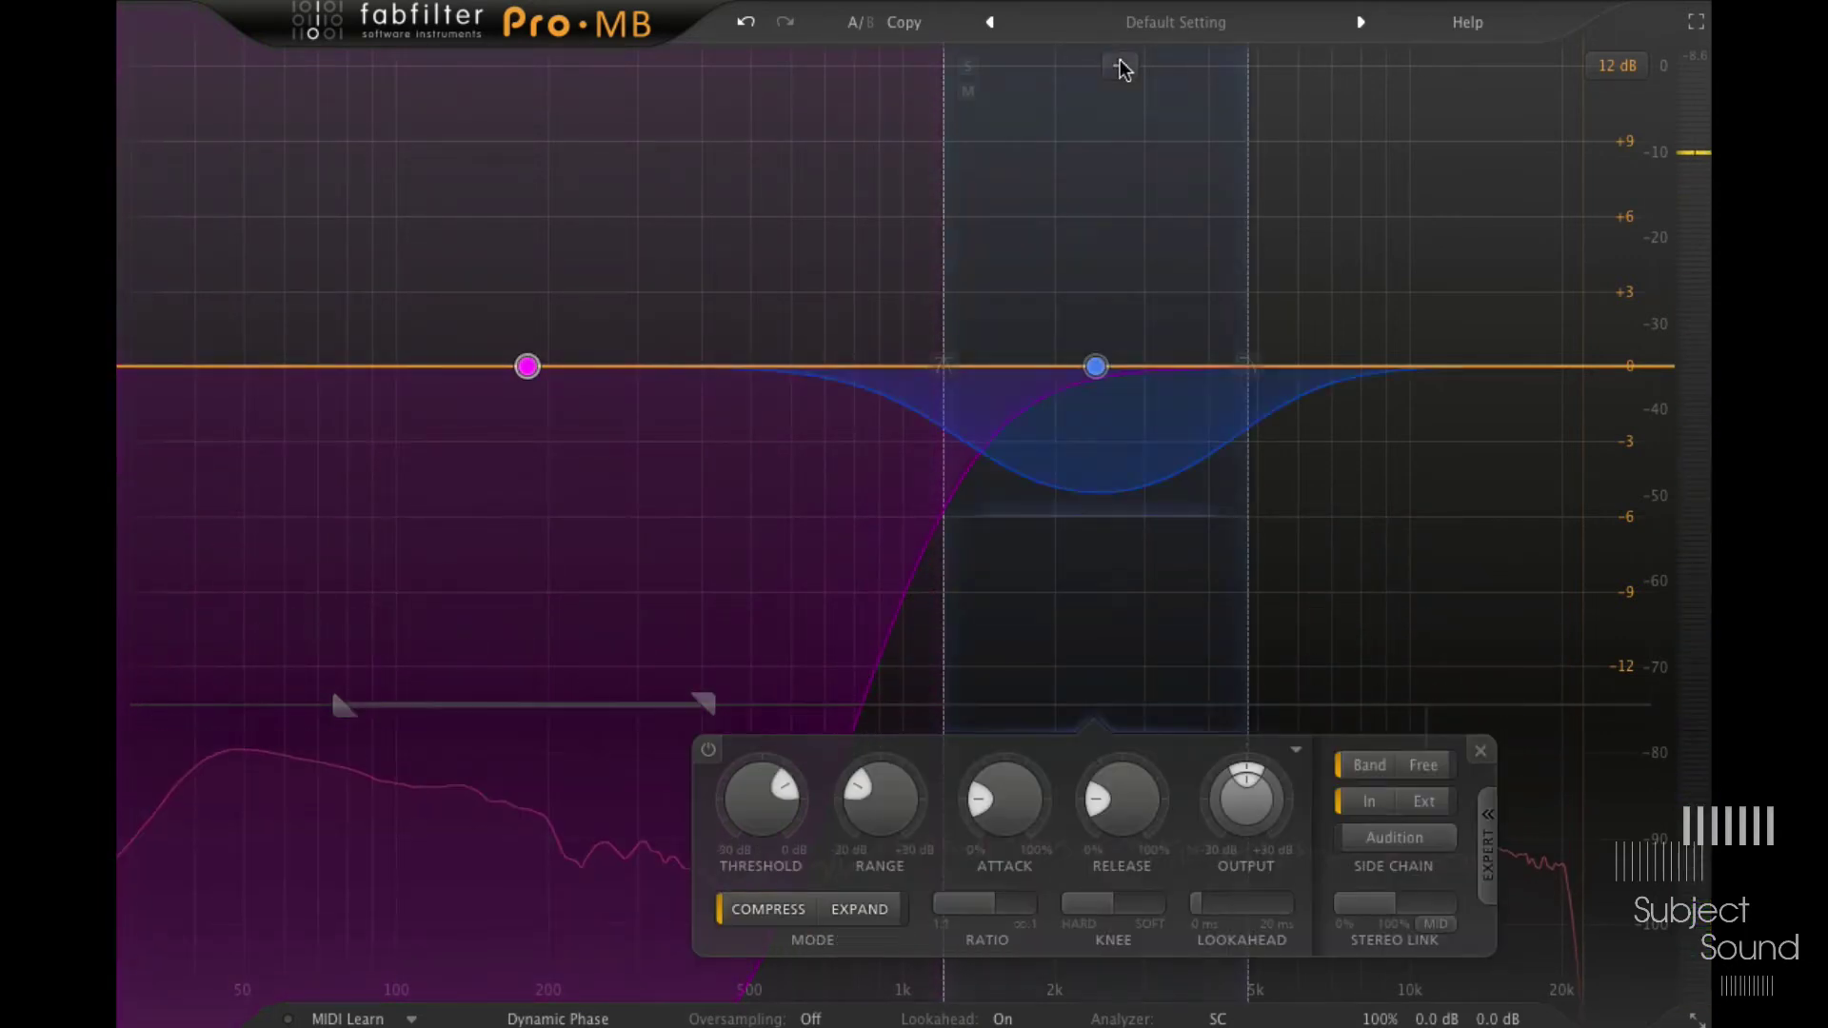
left_click_drag(1240, 113, 1655, 181)
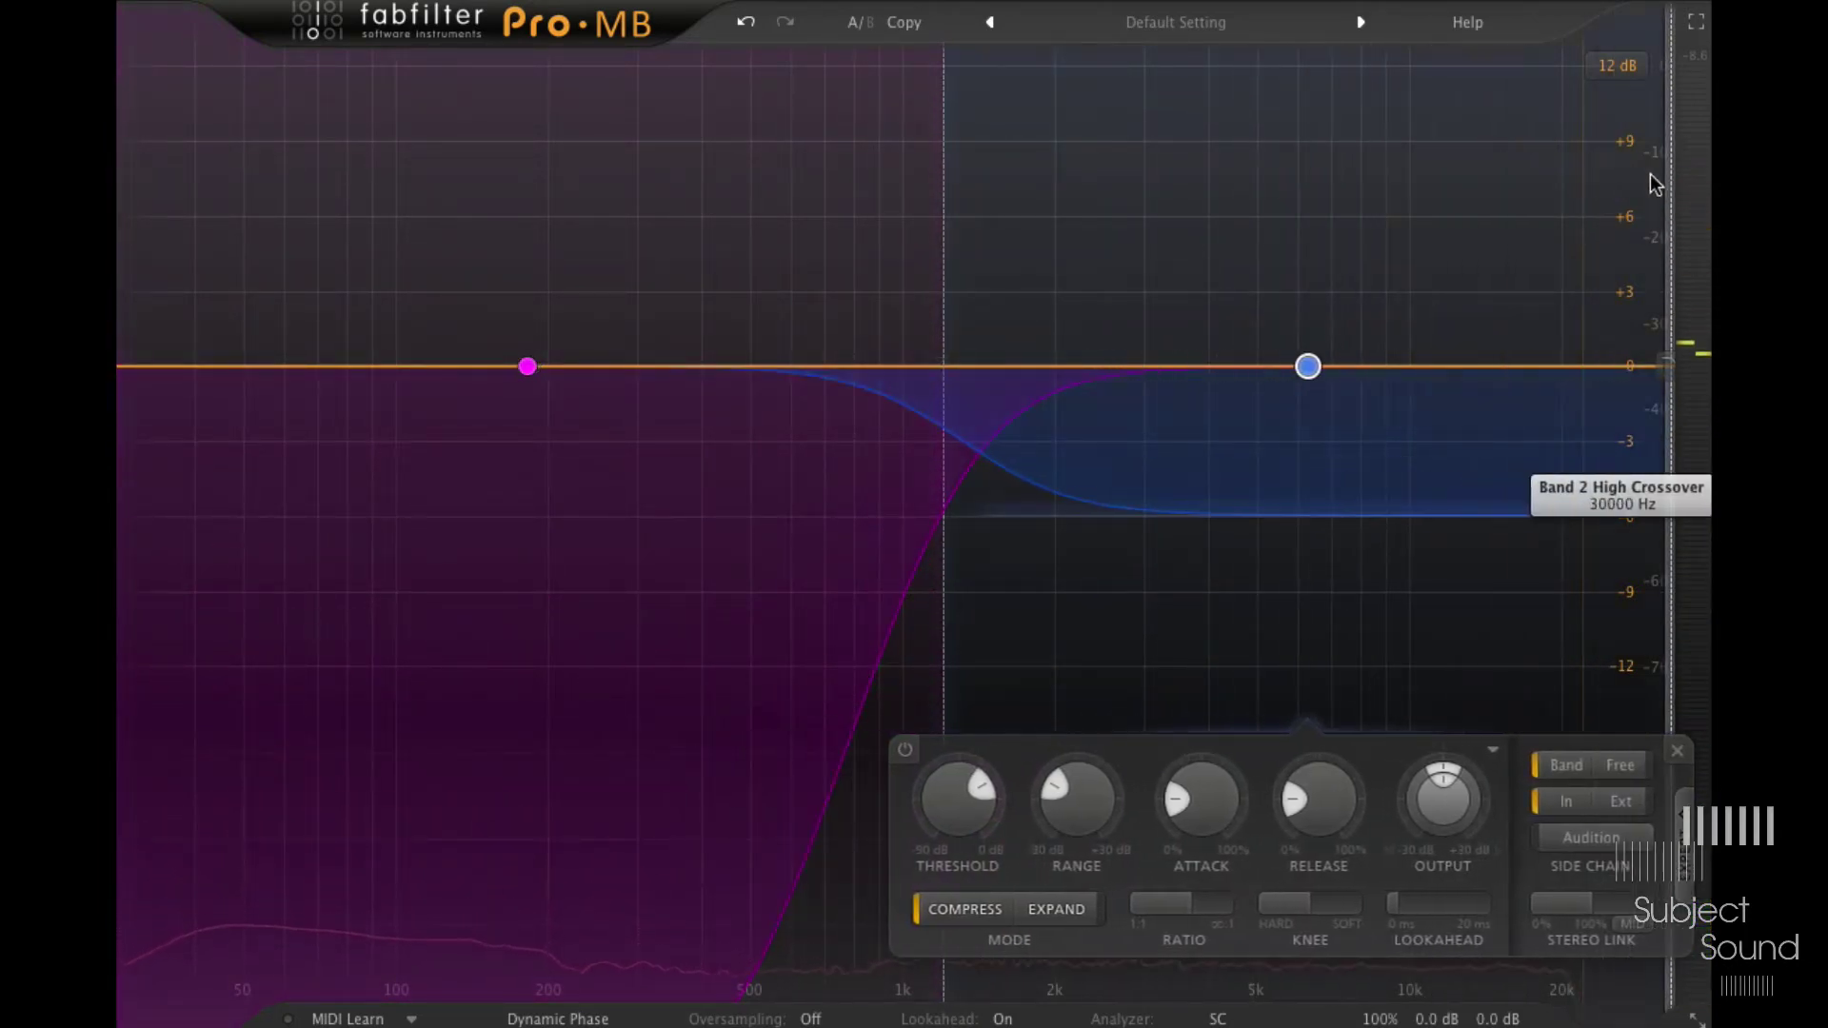
left_click(968, 67)
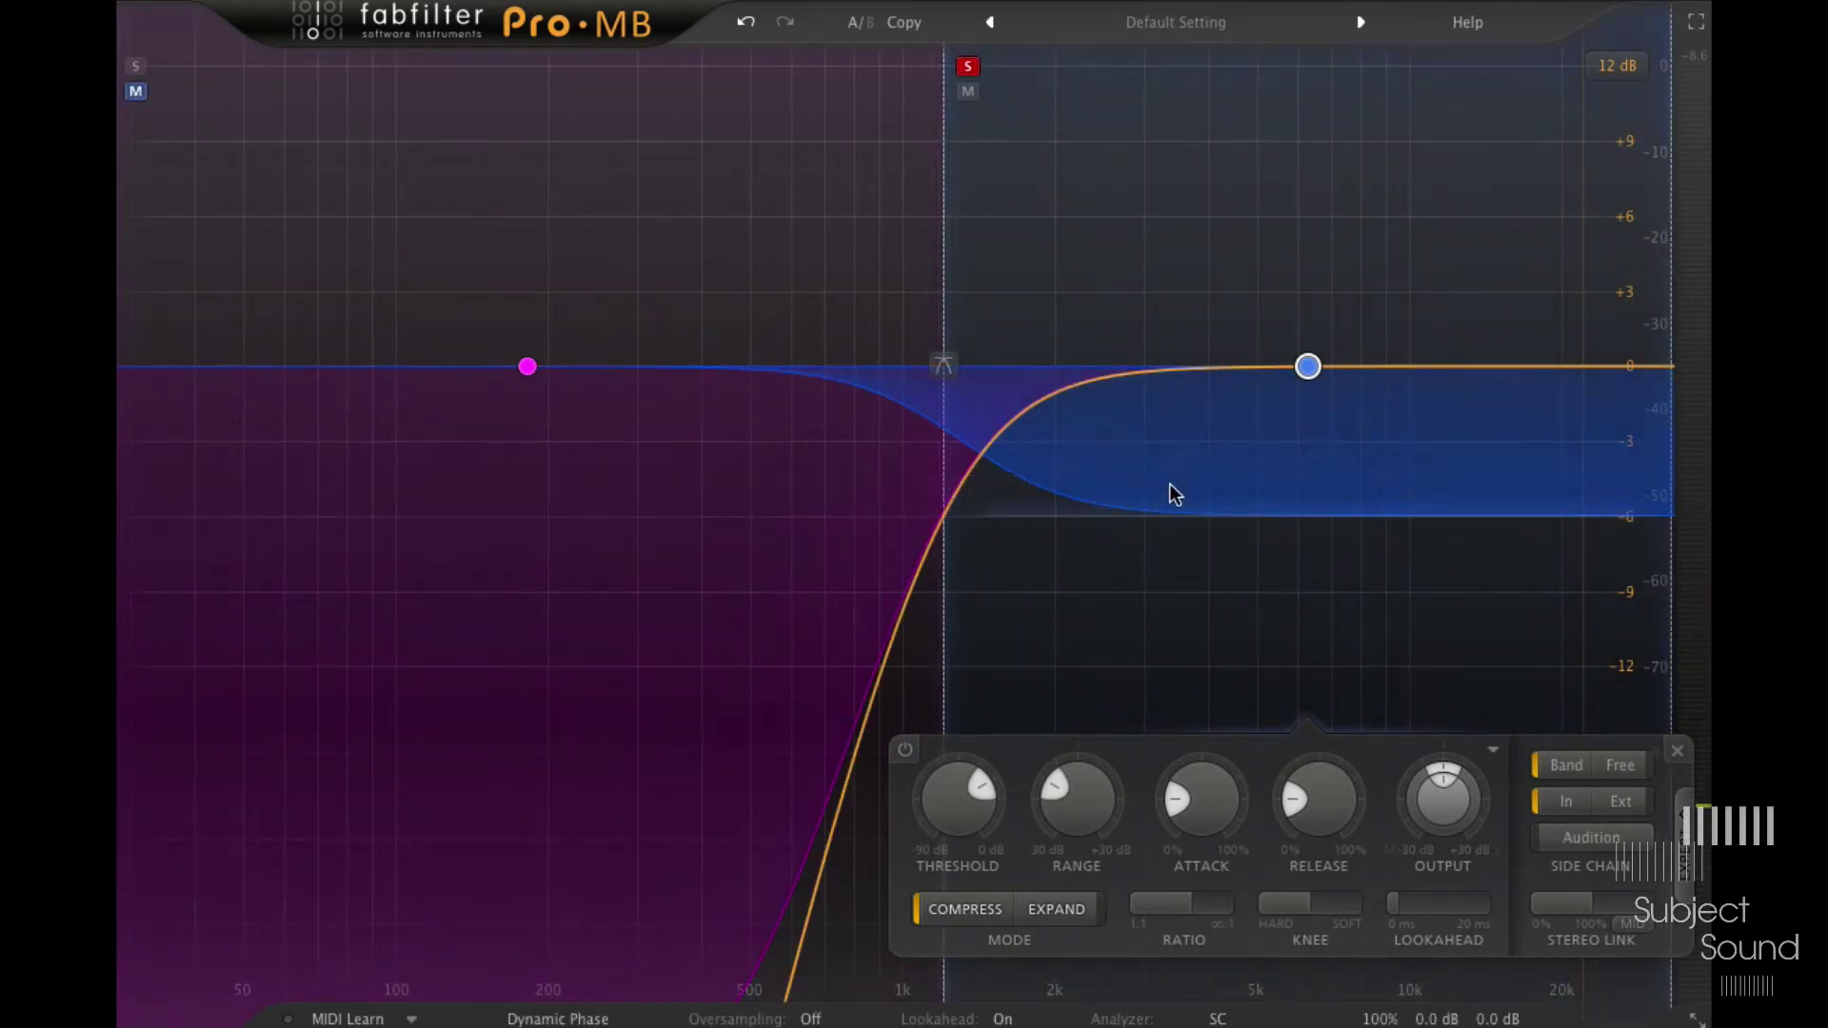
Step: With playback running, set Band 2 to expand with a -0.77 dB range
key("space")
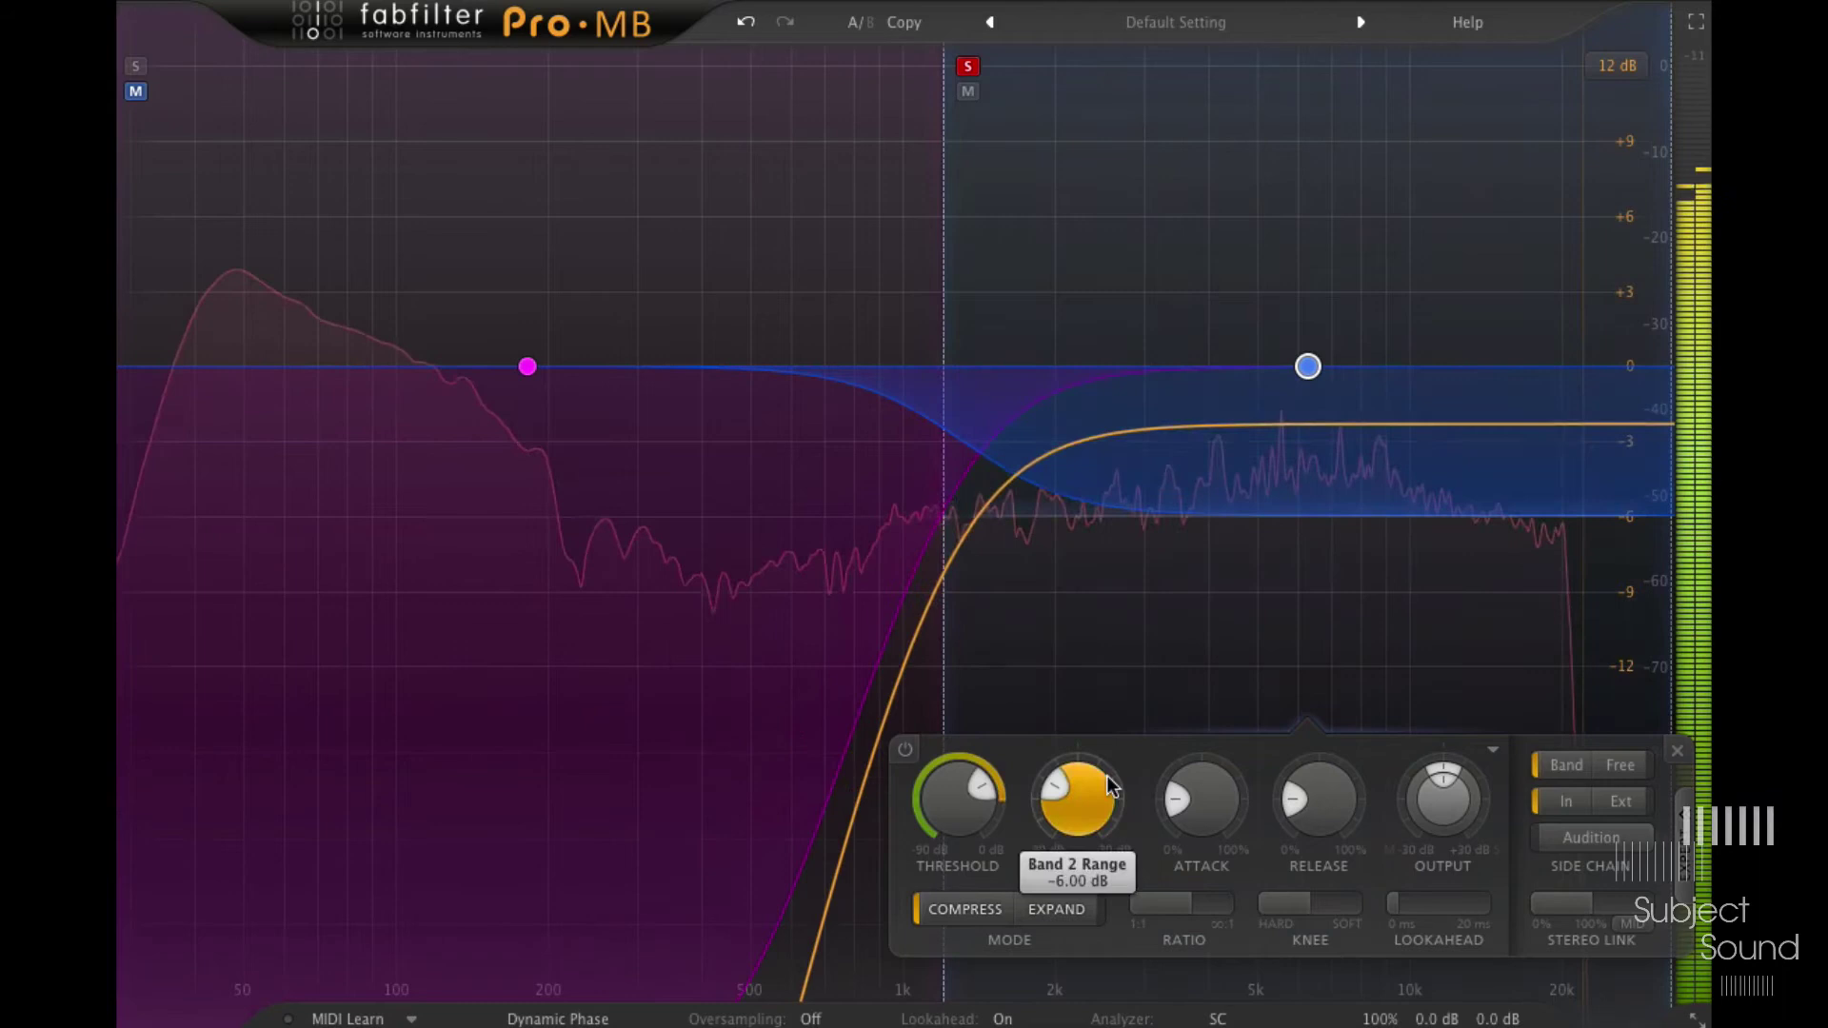
left_click(1082, 912)
mouse_move(1116, 808)
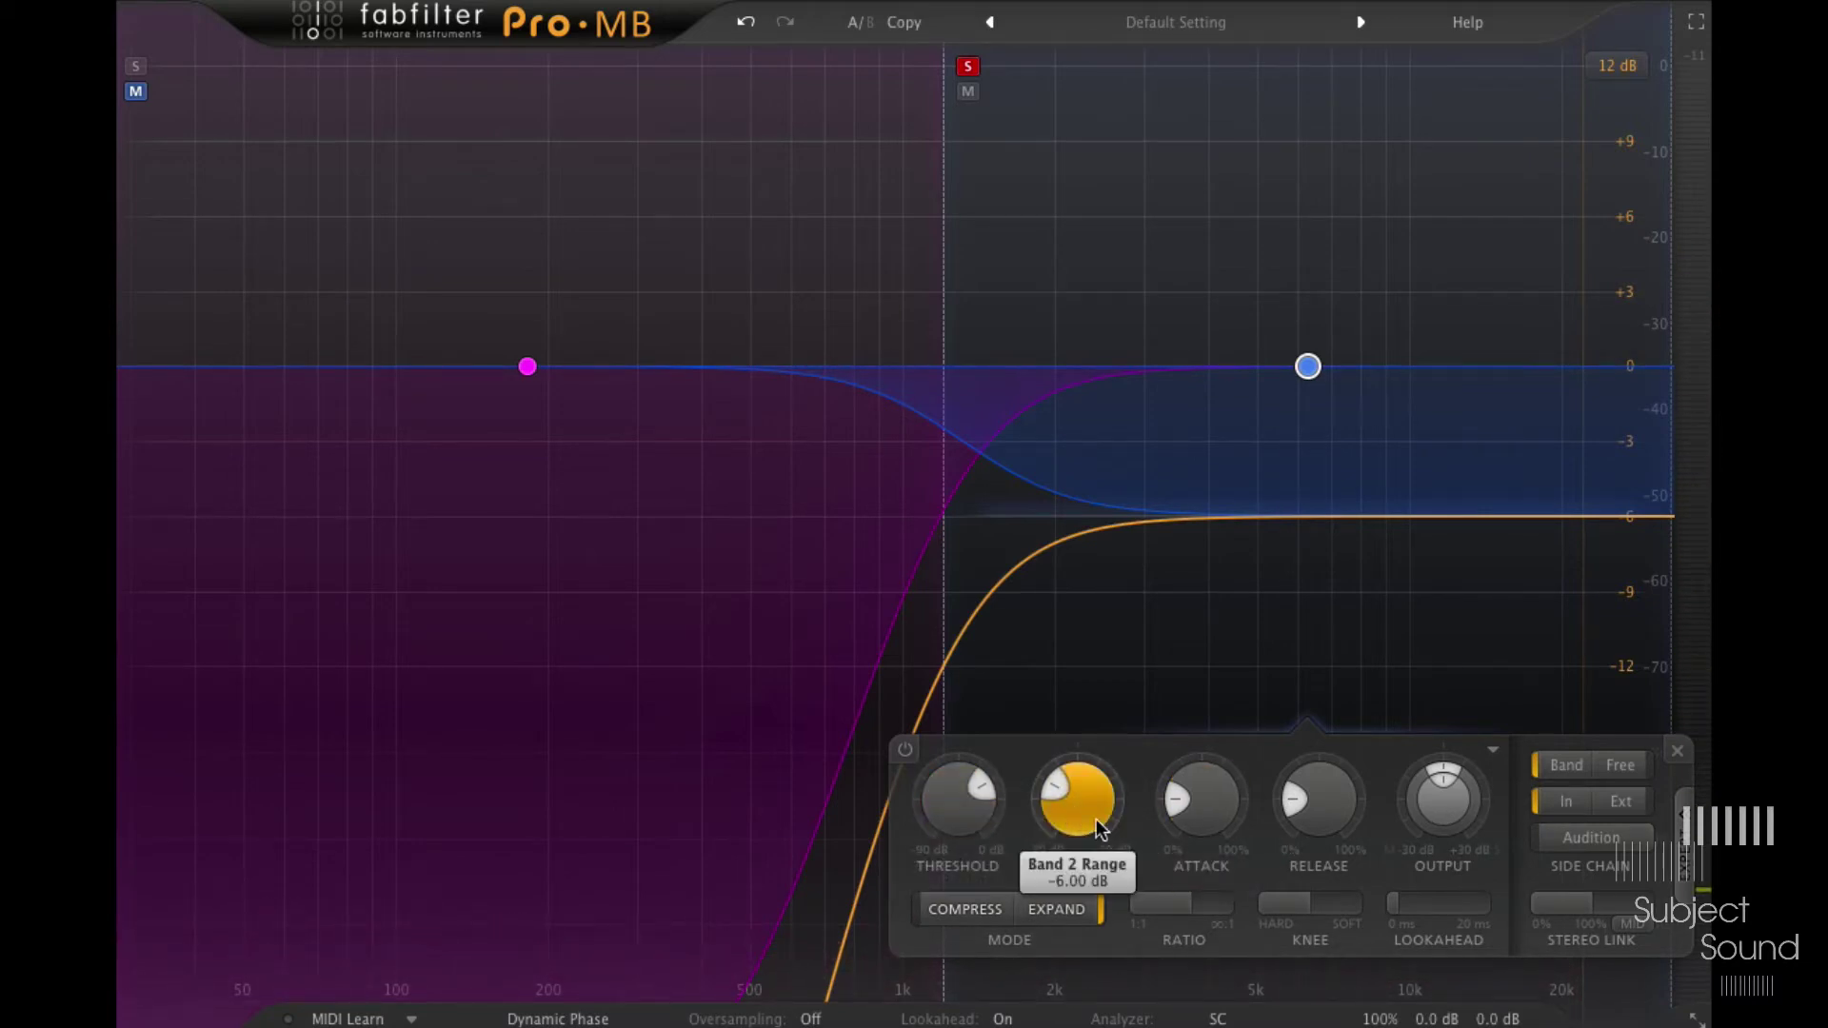
left_click_drag(1095, 802, 1141, 497)
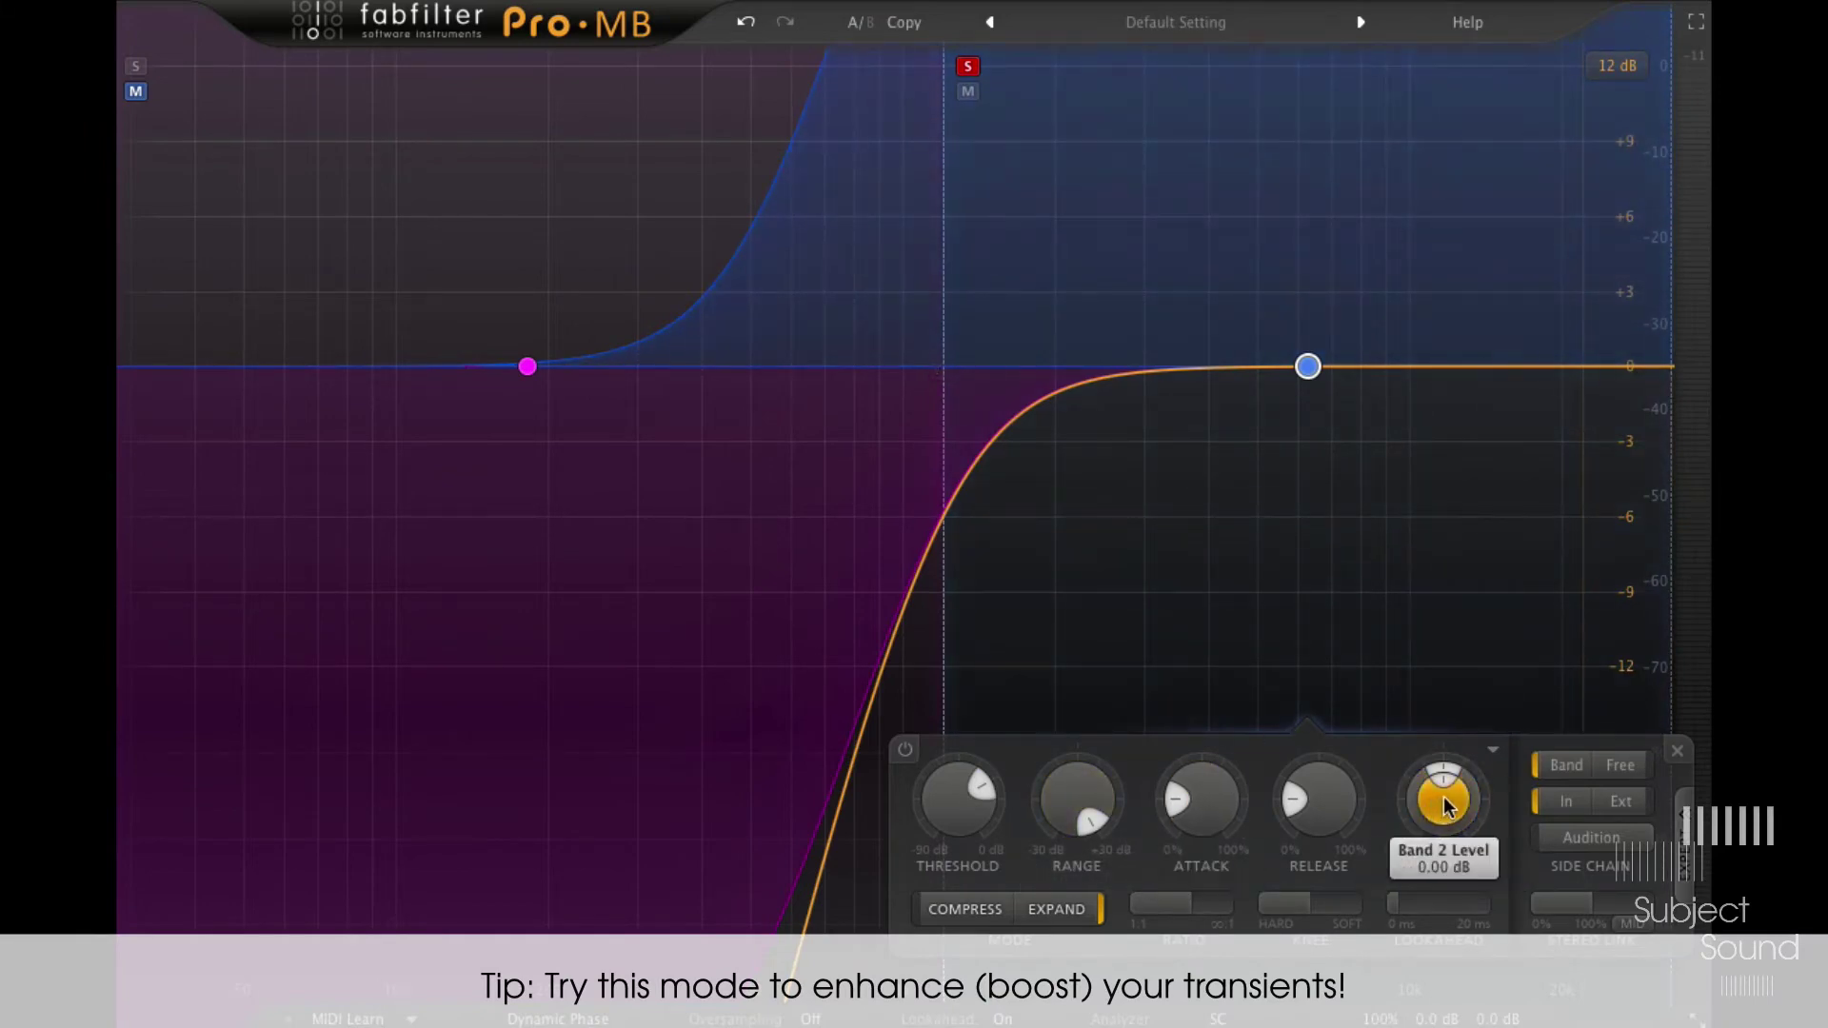
Step: Set Band 2's output to -11.1 dB, threshold -28.9 dB, attack 0%, using an external Free side chain
left_click_drag(1447, 807, 1466, 876)
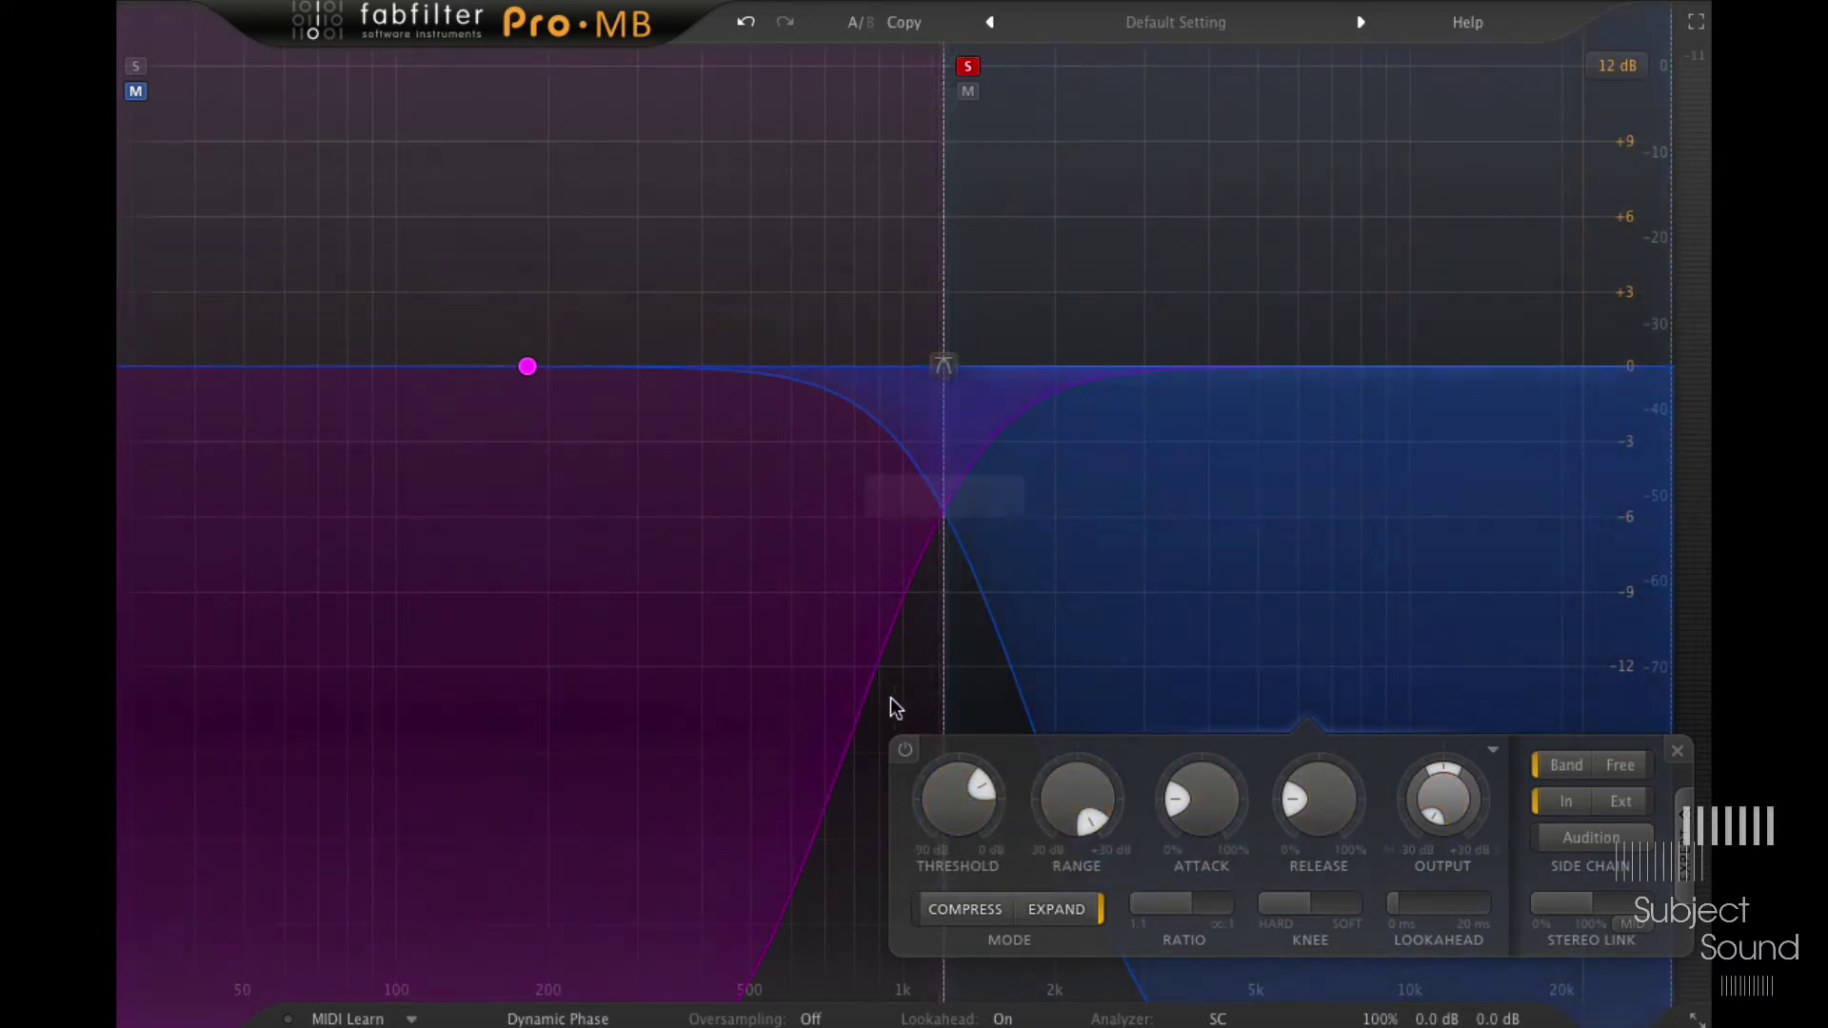
left_click_drag(953, 798, 965, 871)
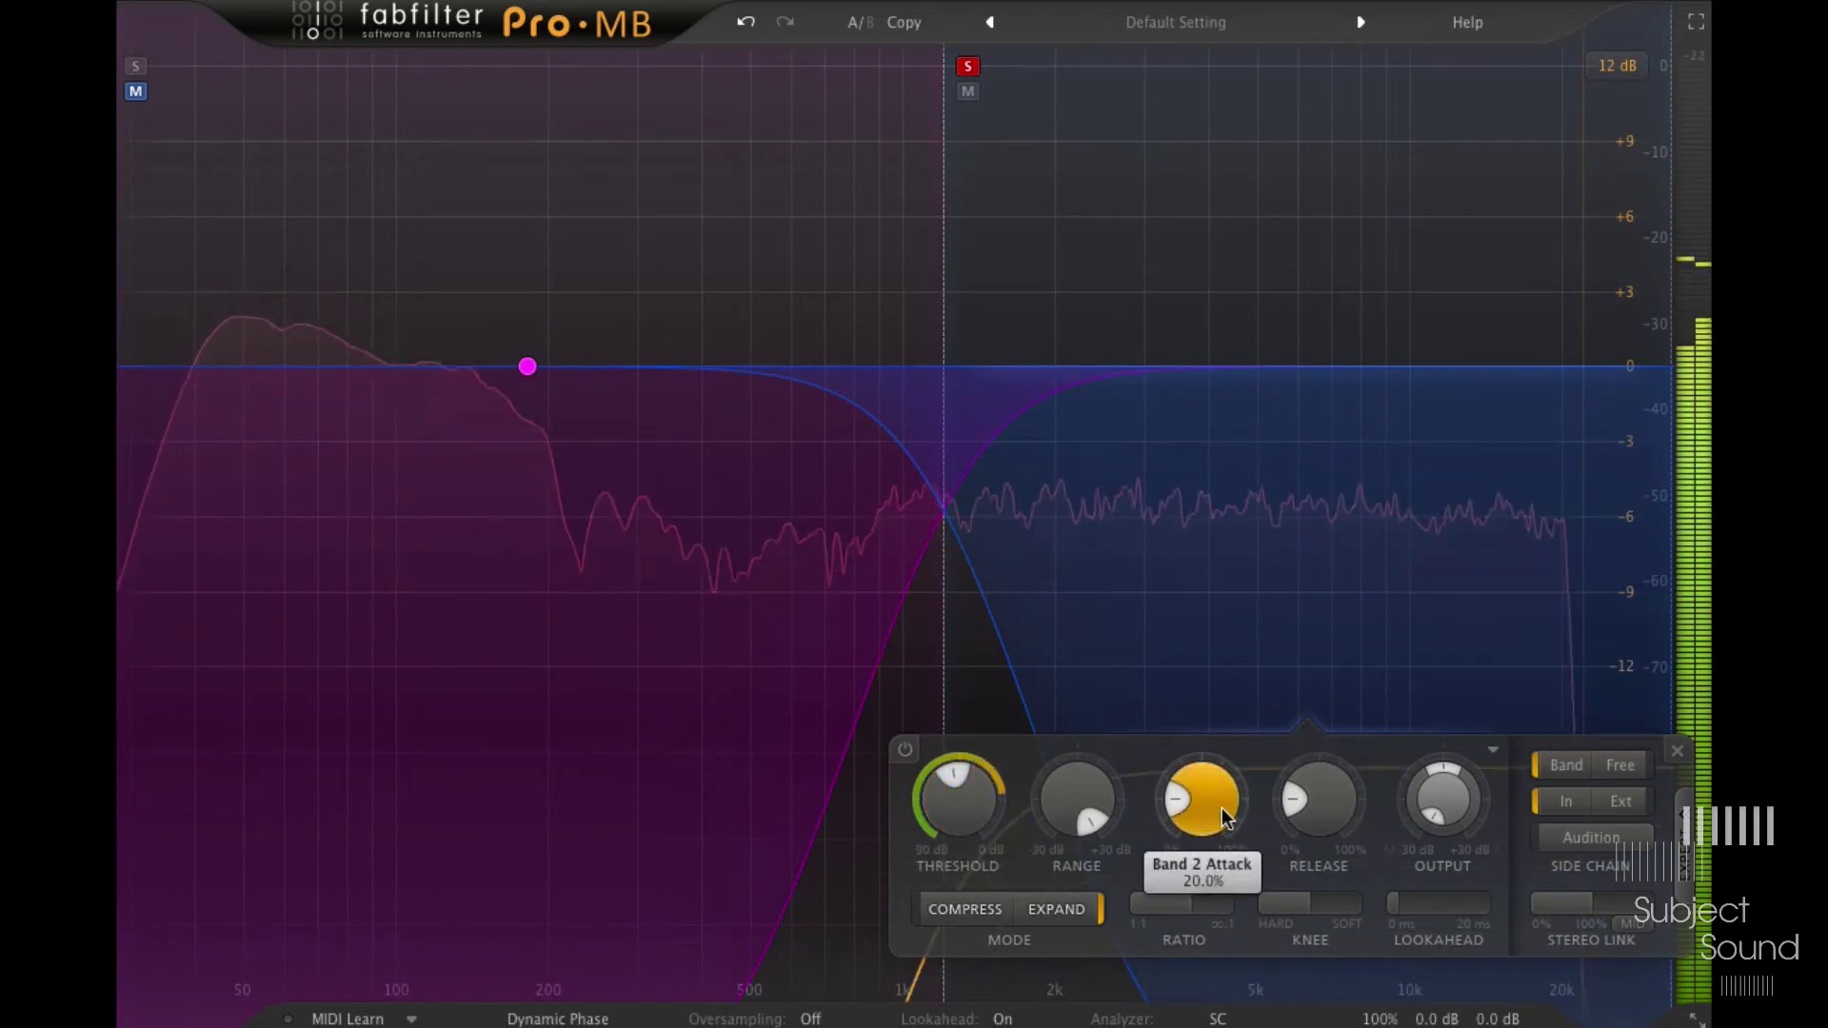
left_click_drag(1221, 808, 1204, 930)
left_click(1631, 808)
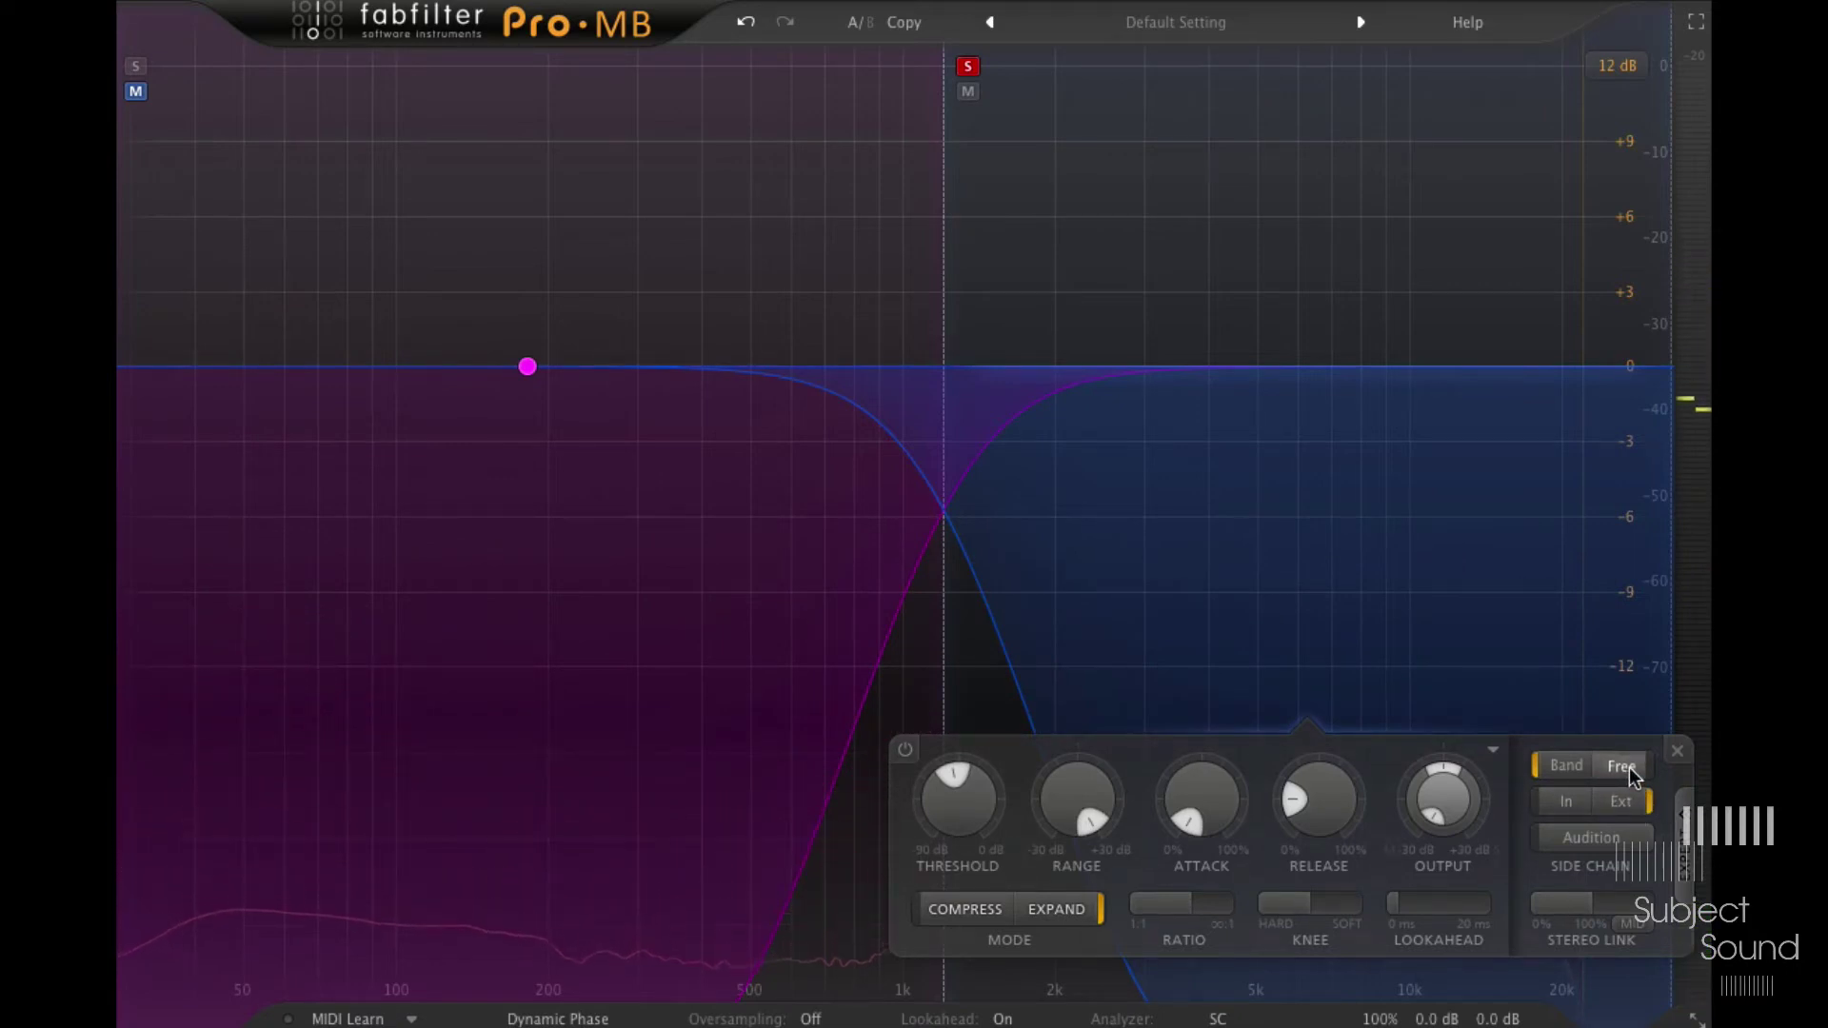
left_click(1630, 768)
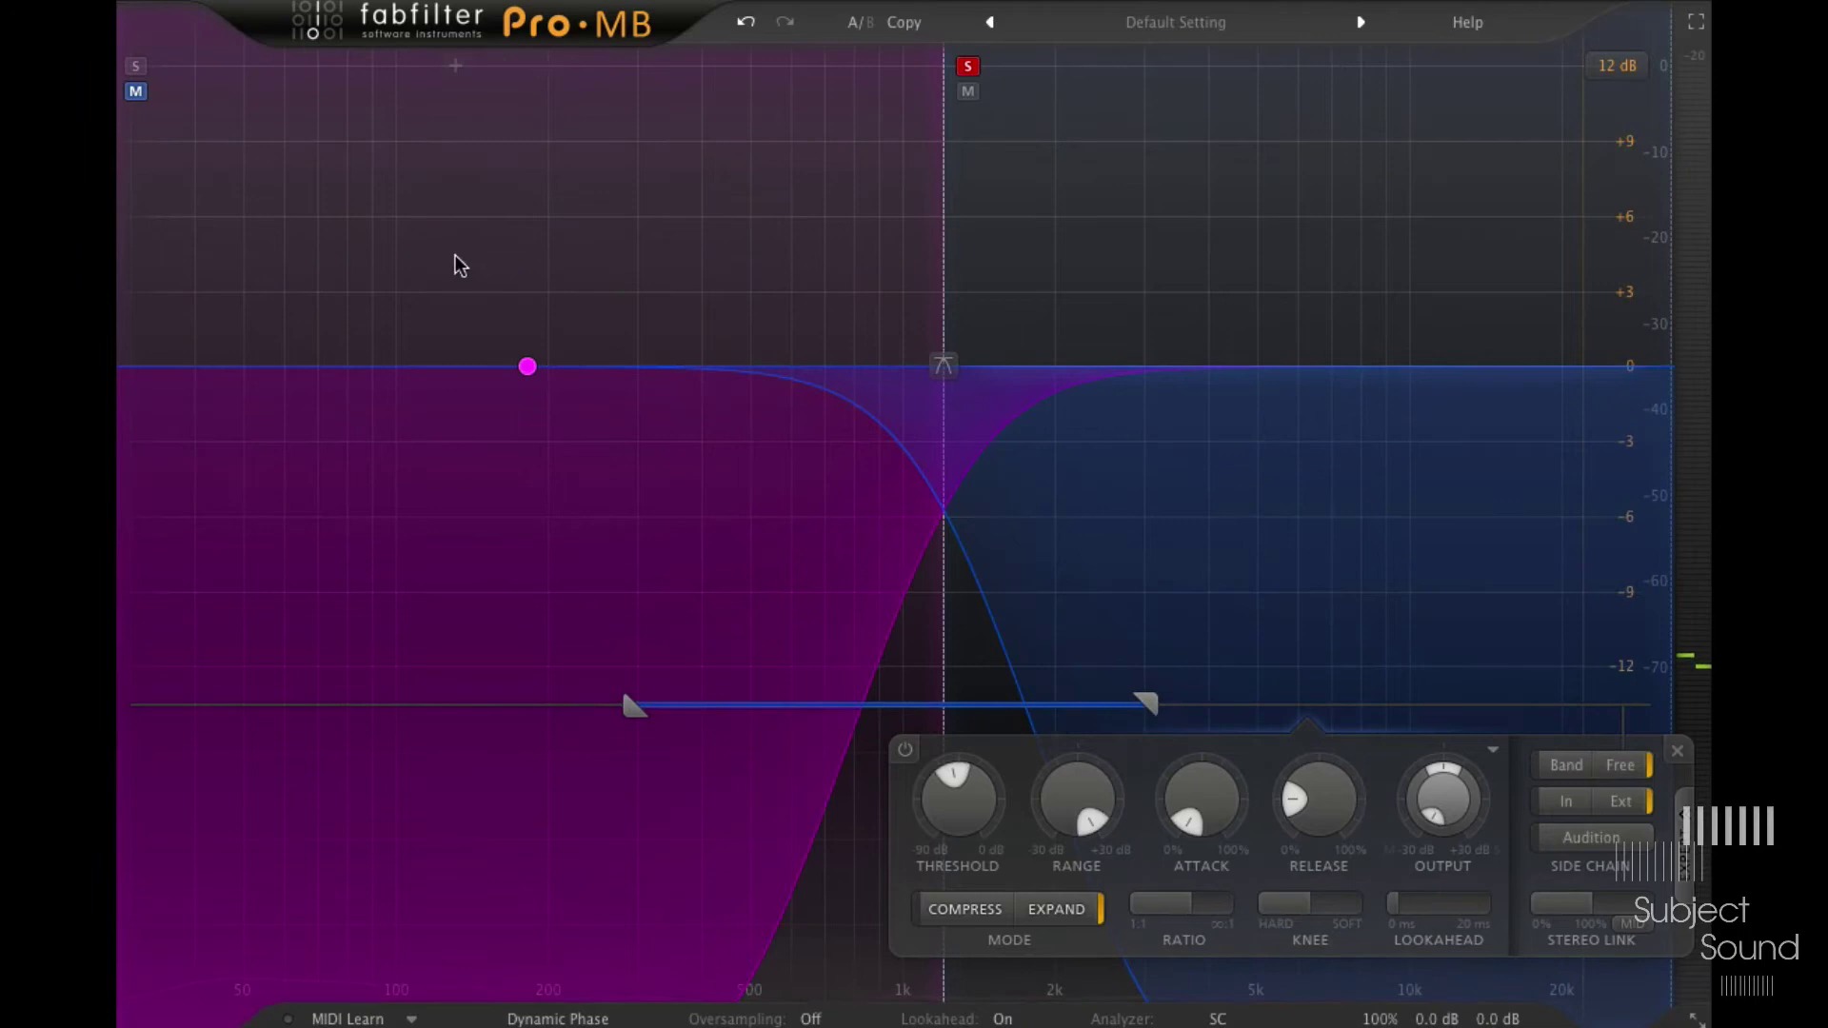
Step: Select Band 2 and narrow its side-chain filter to about 80–400 Hz
left_click_drag(455, 257, 641, 457)
mouse_move(523, 366)
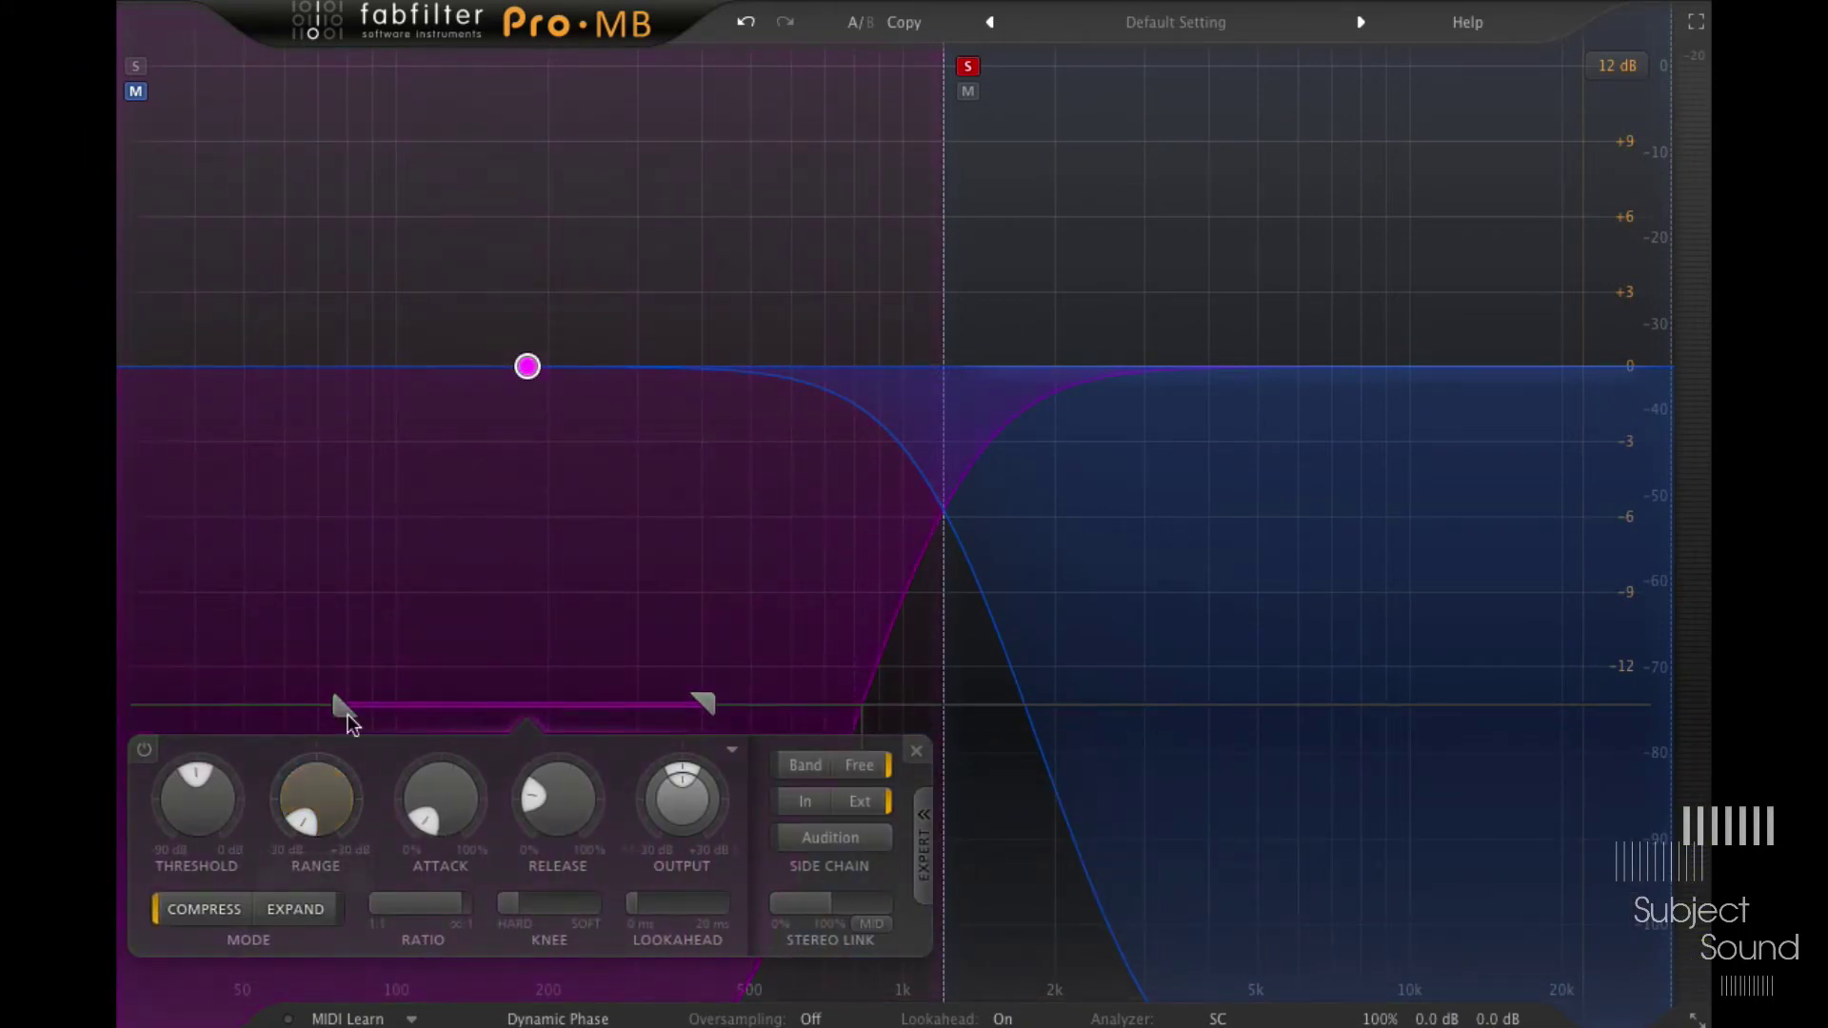
left_click(1155, 250)
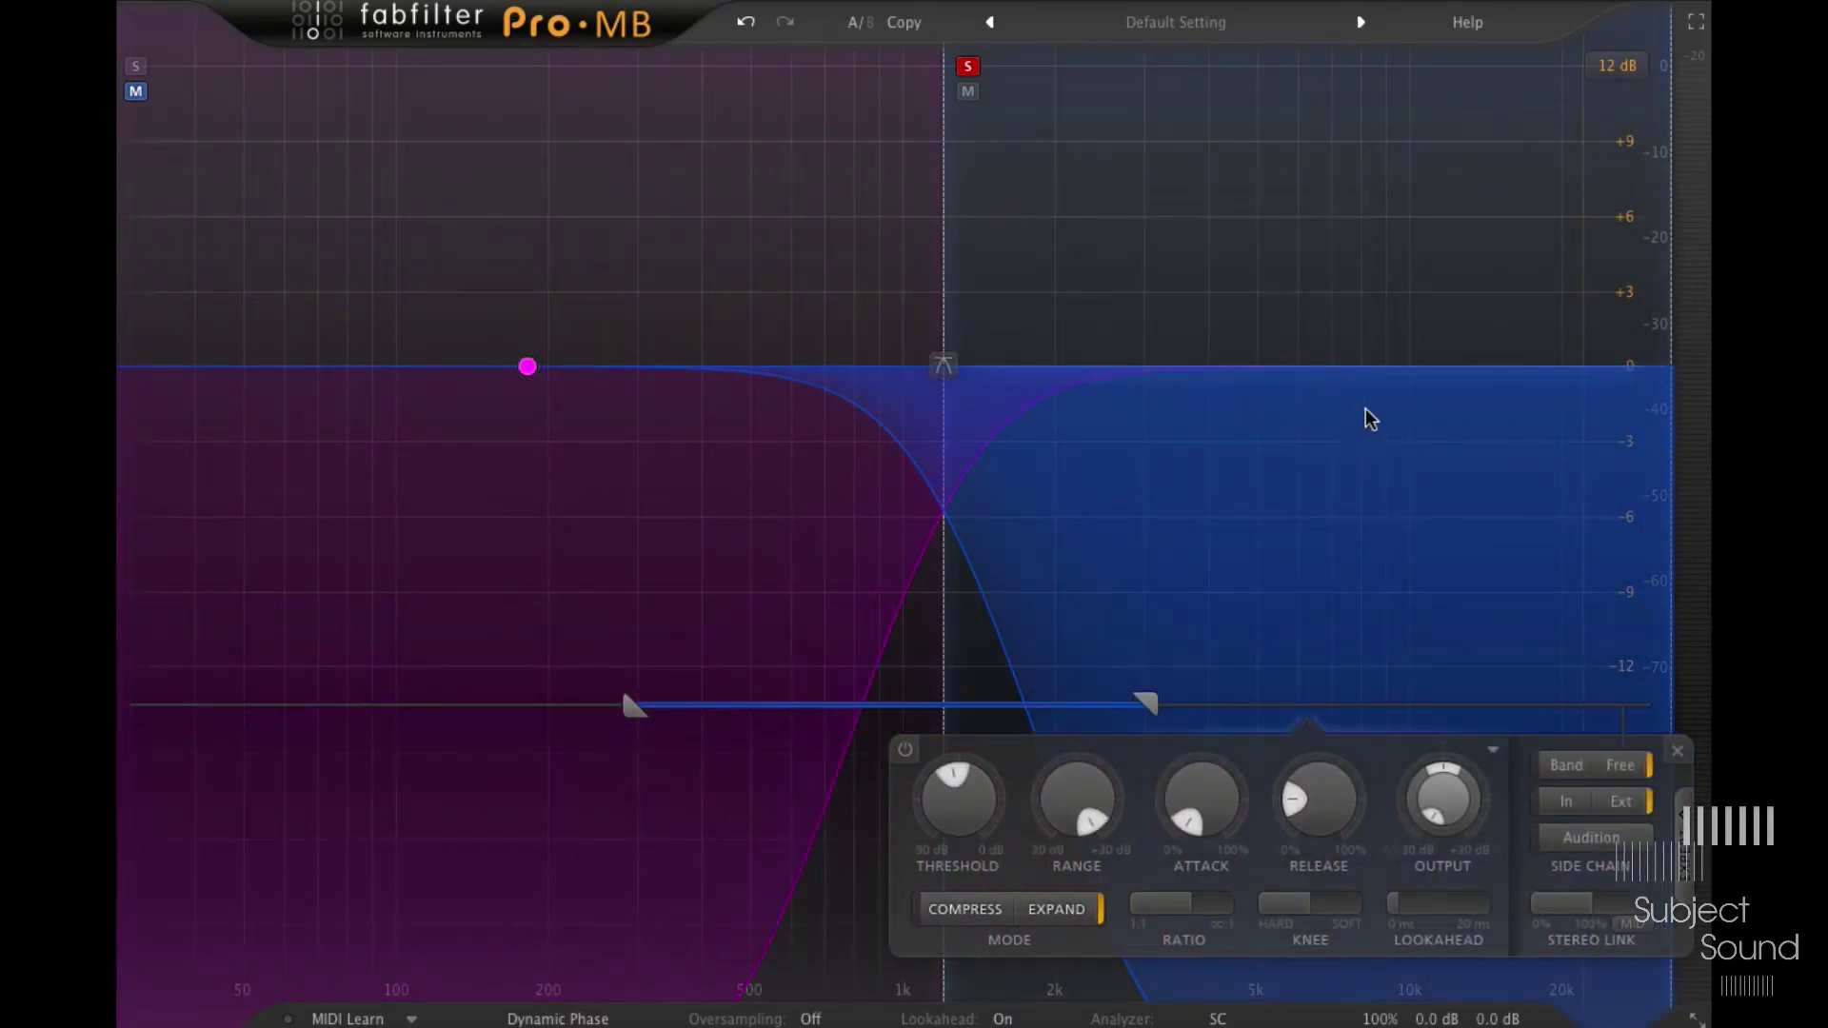
mouse_move(634, 705)
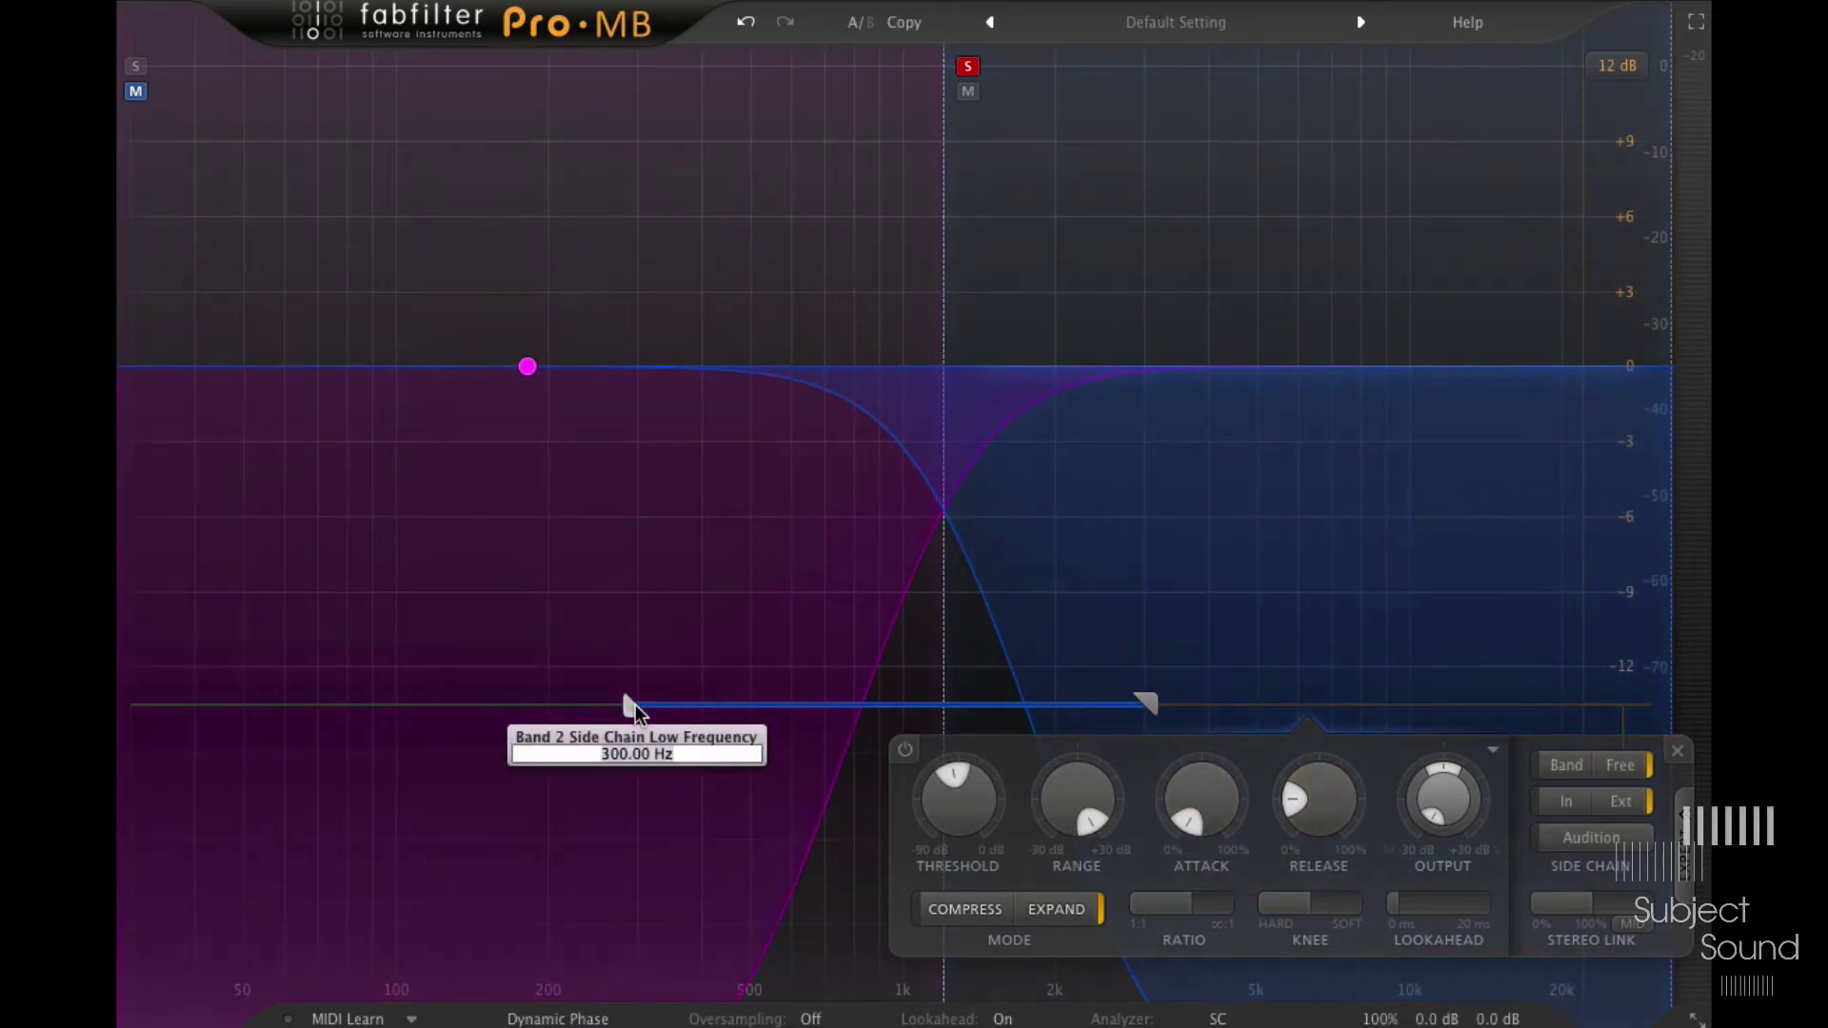
left_click_drag(636, 705, 341, 705)
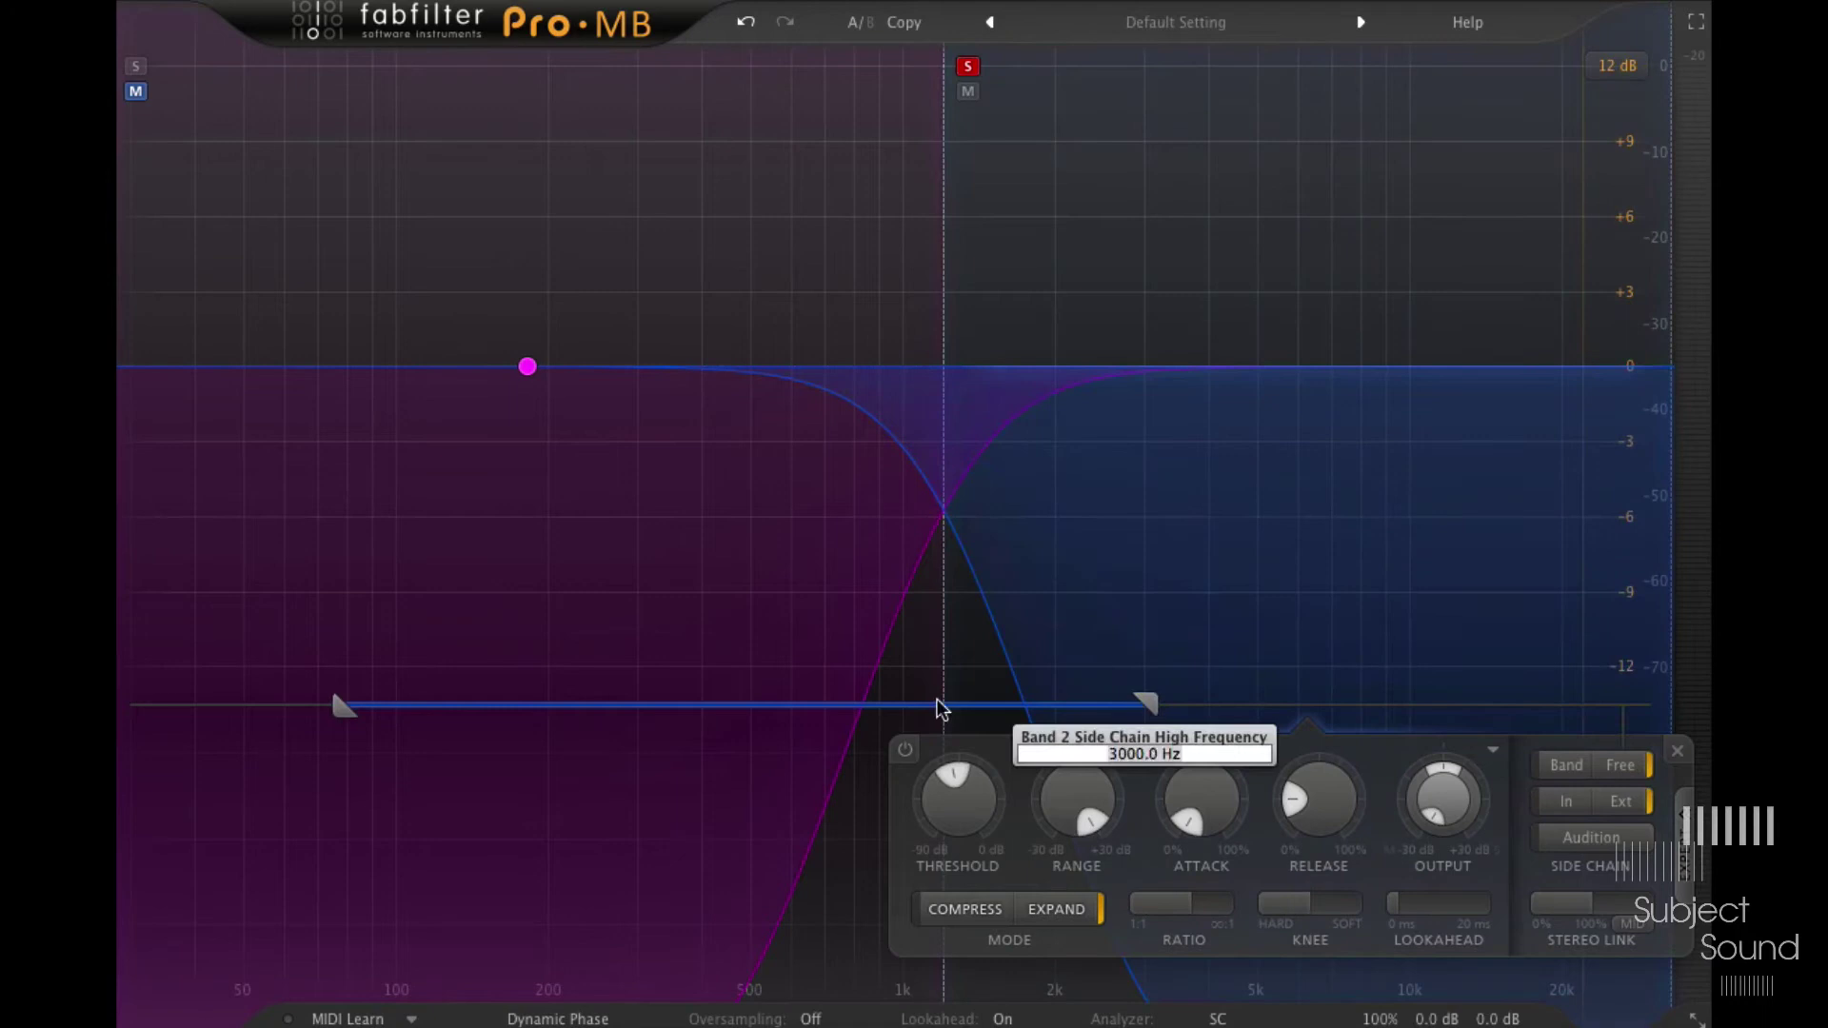
left_click_drag(1143, 705, 703, 705)
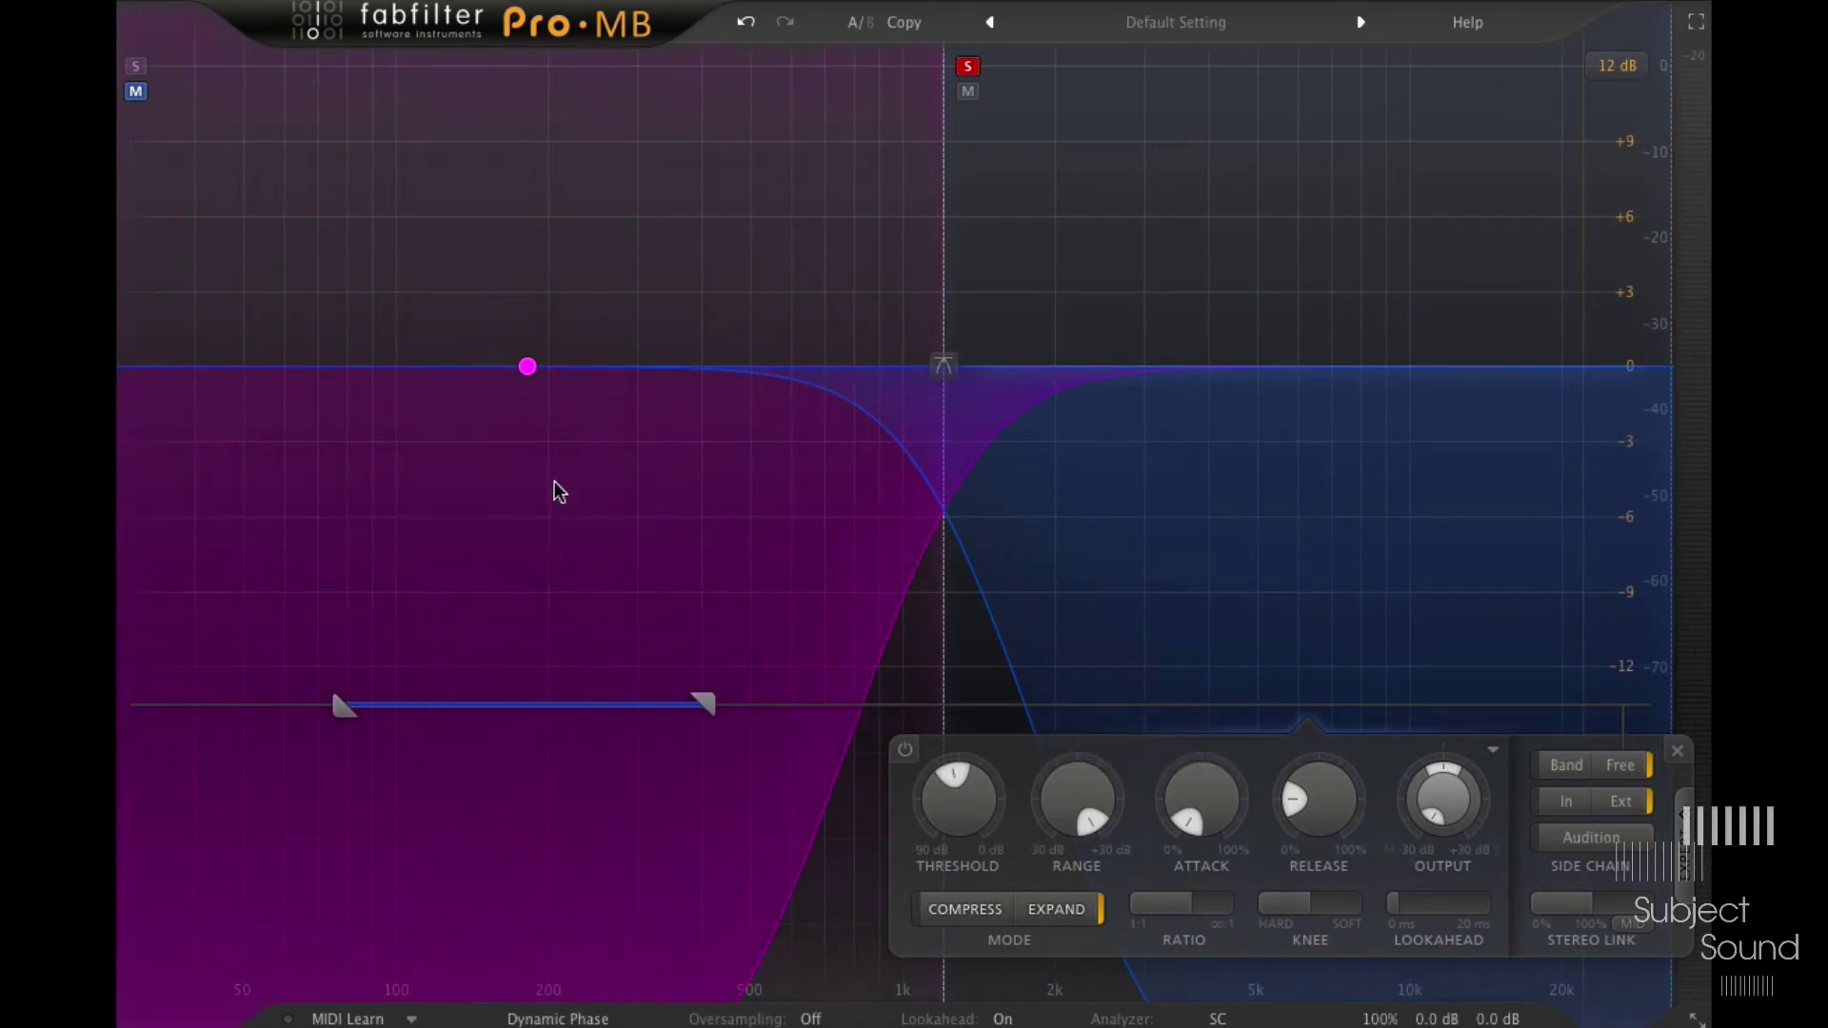
Step: Enter an 8 dB knee and 20:1 ratio for Band 2, then drag its threshold to about -49 dB
mouse_move(428, 359)
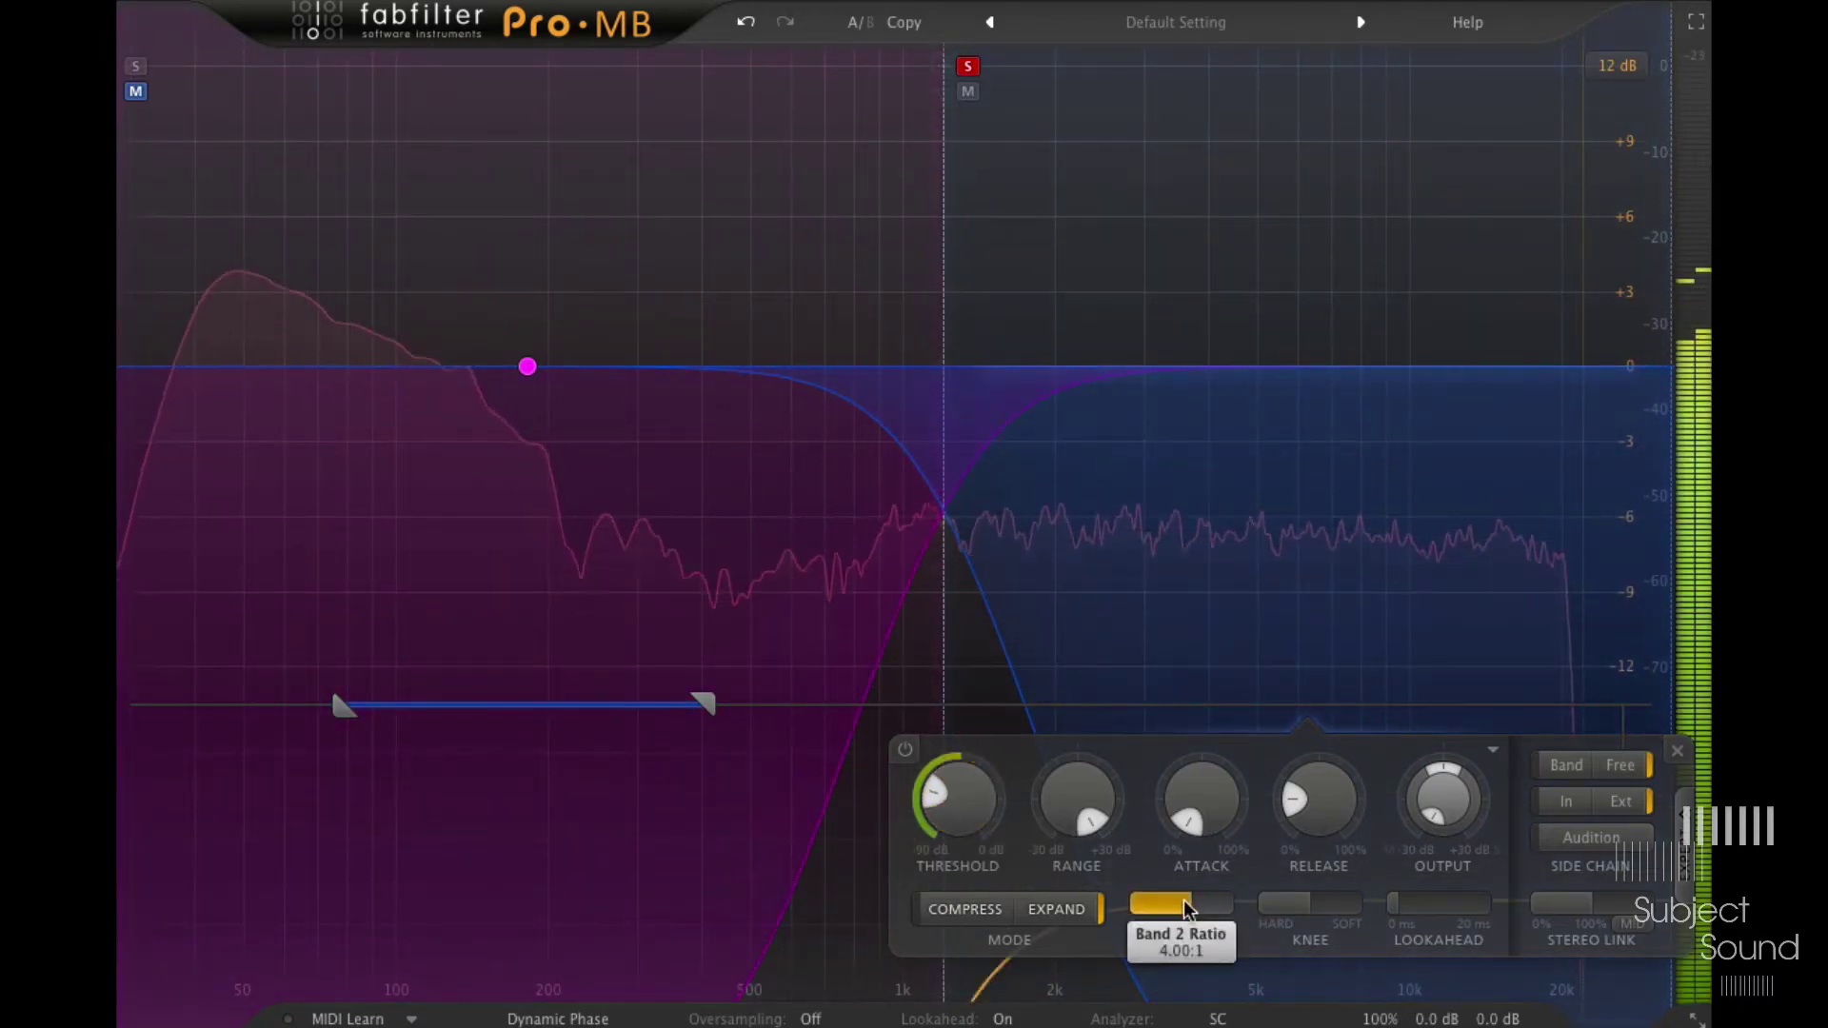
left_click_drag(1318, 926, 1215, 929)
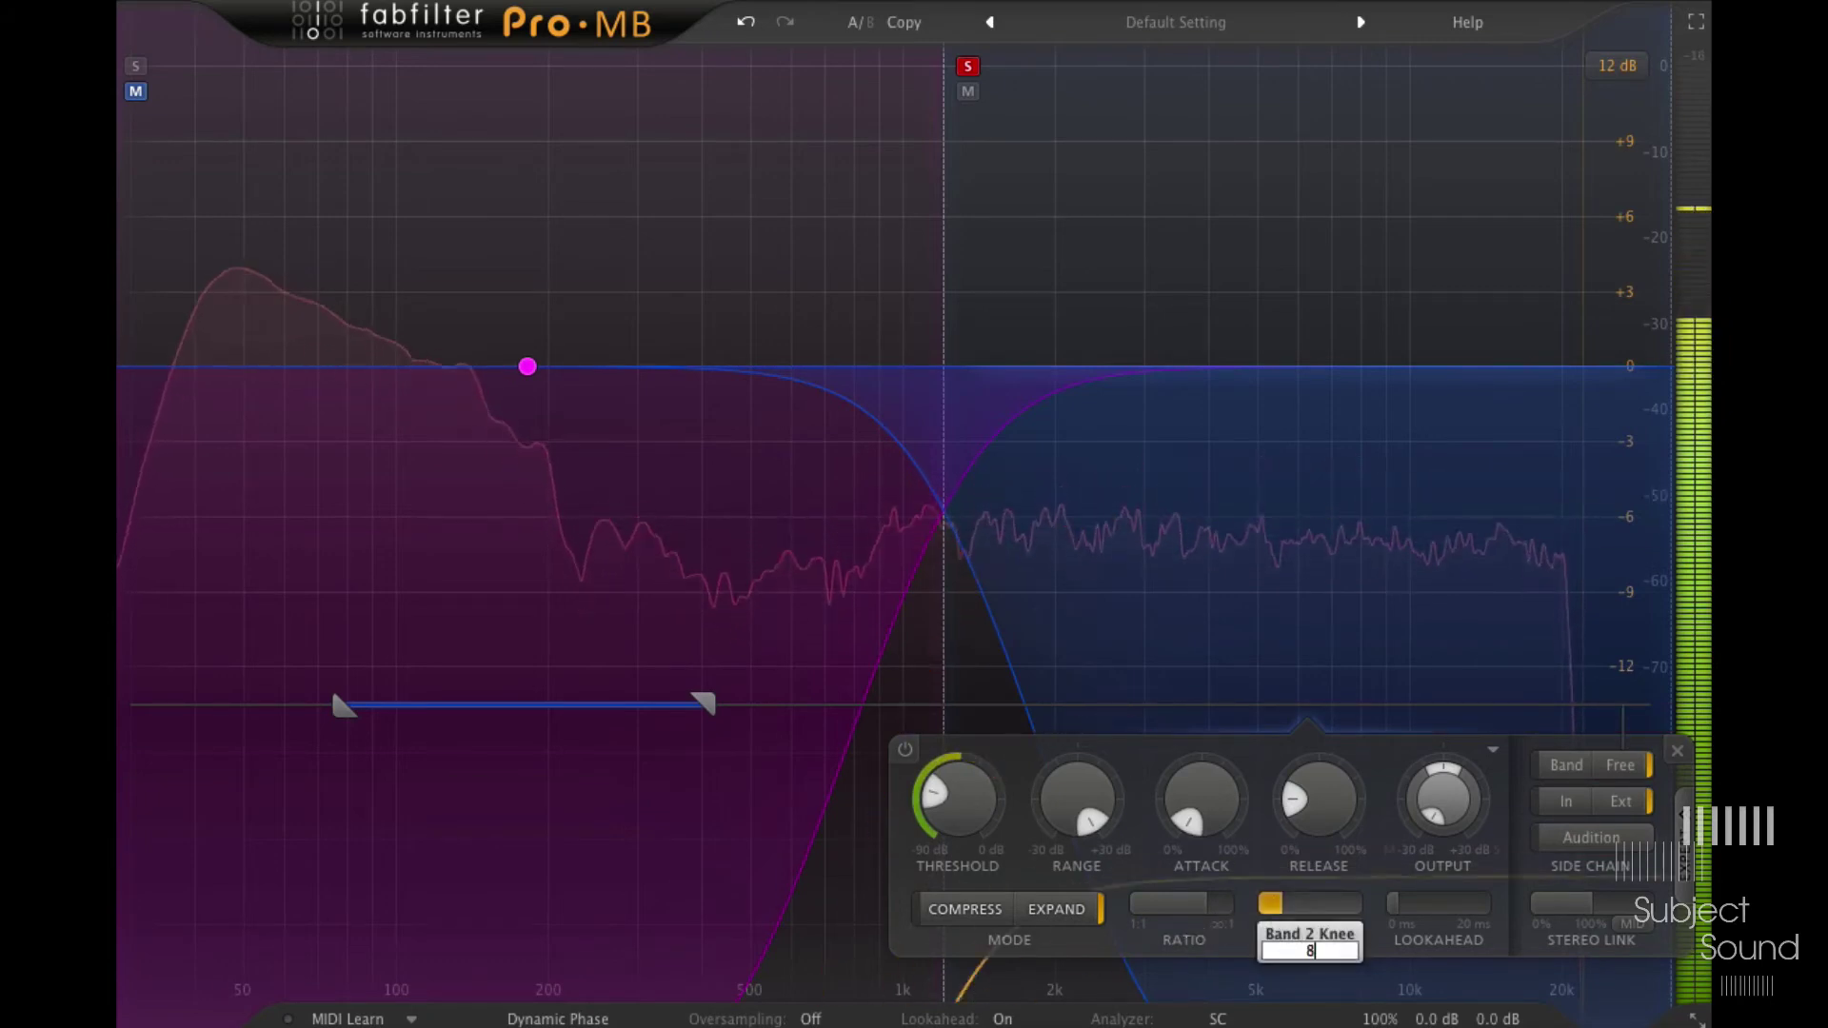
key("Return")
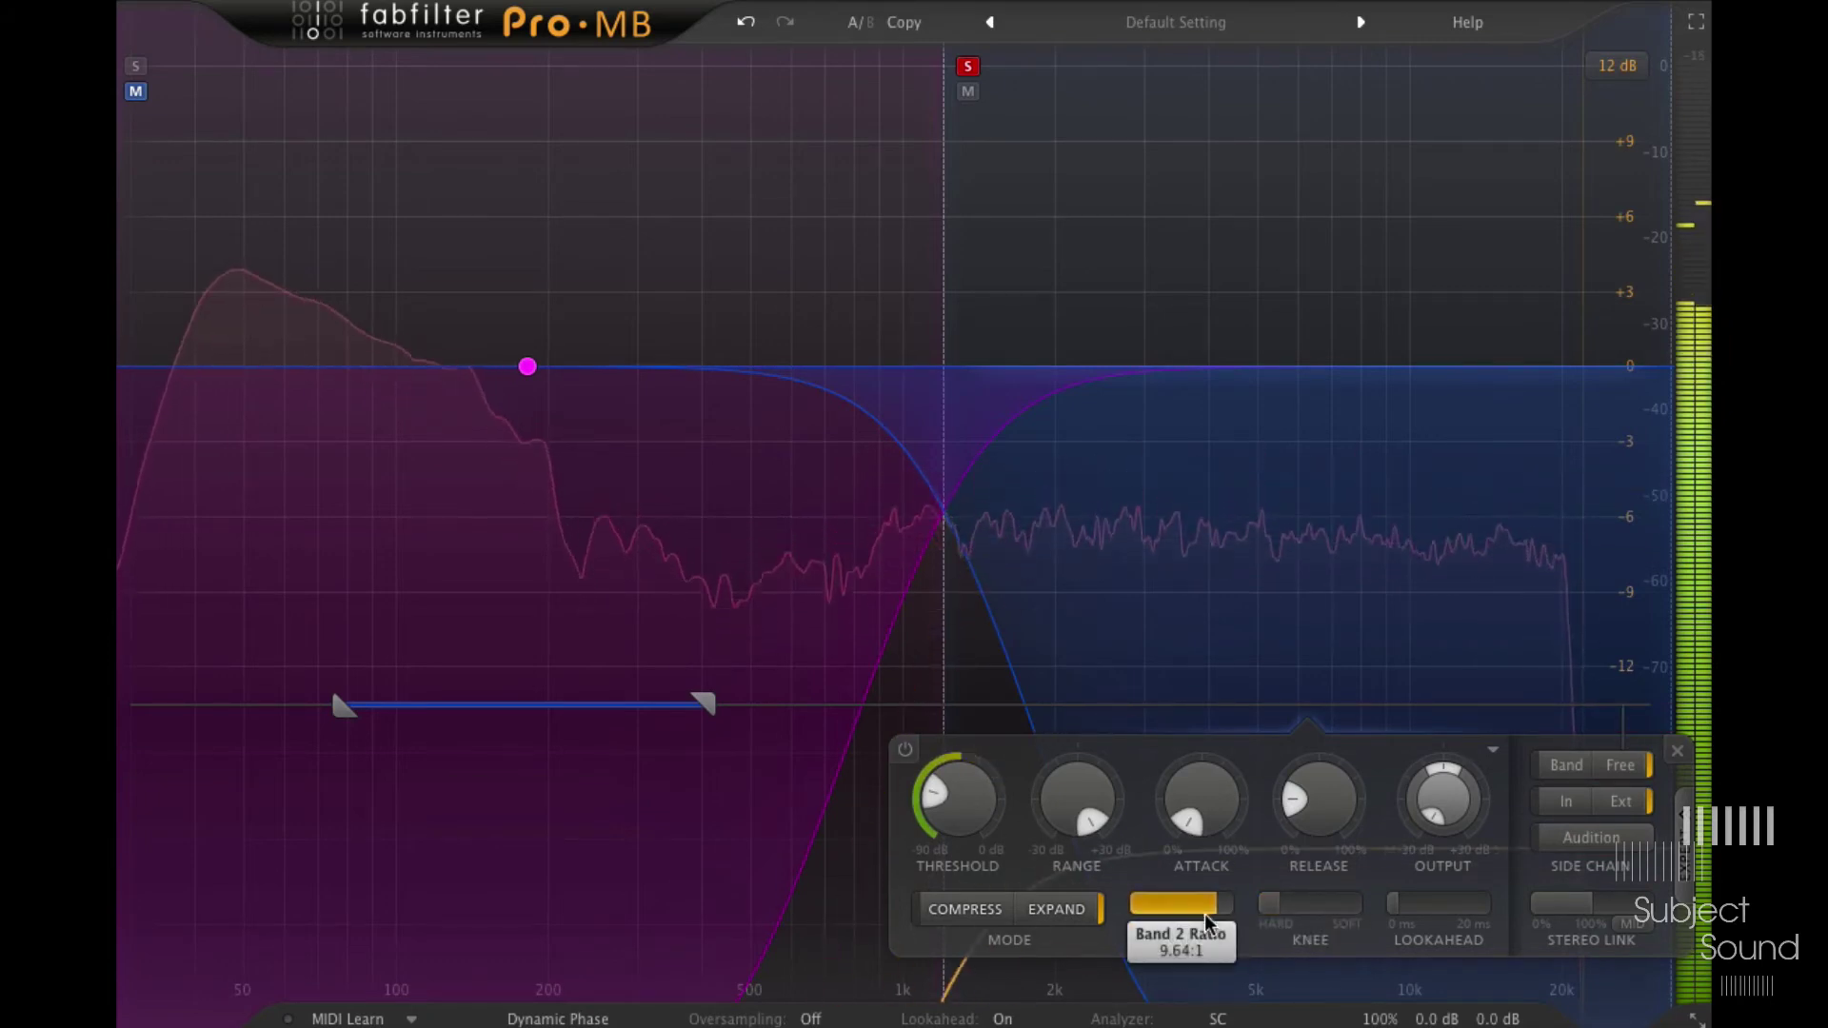
type("2")
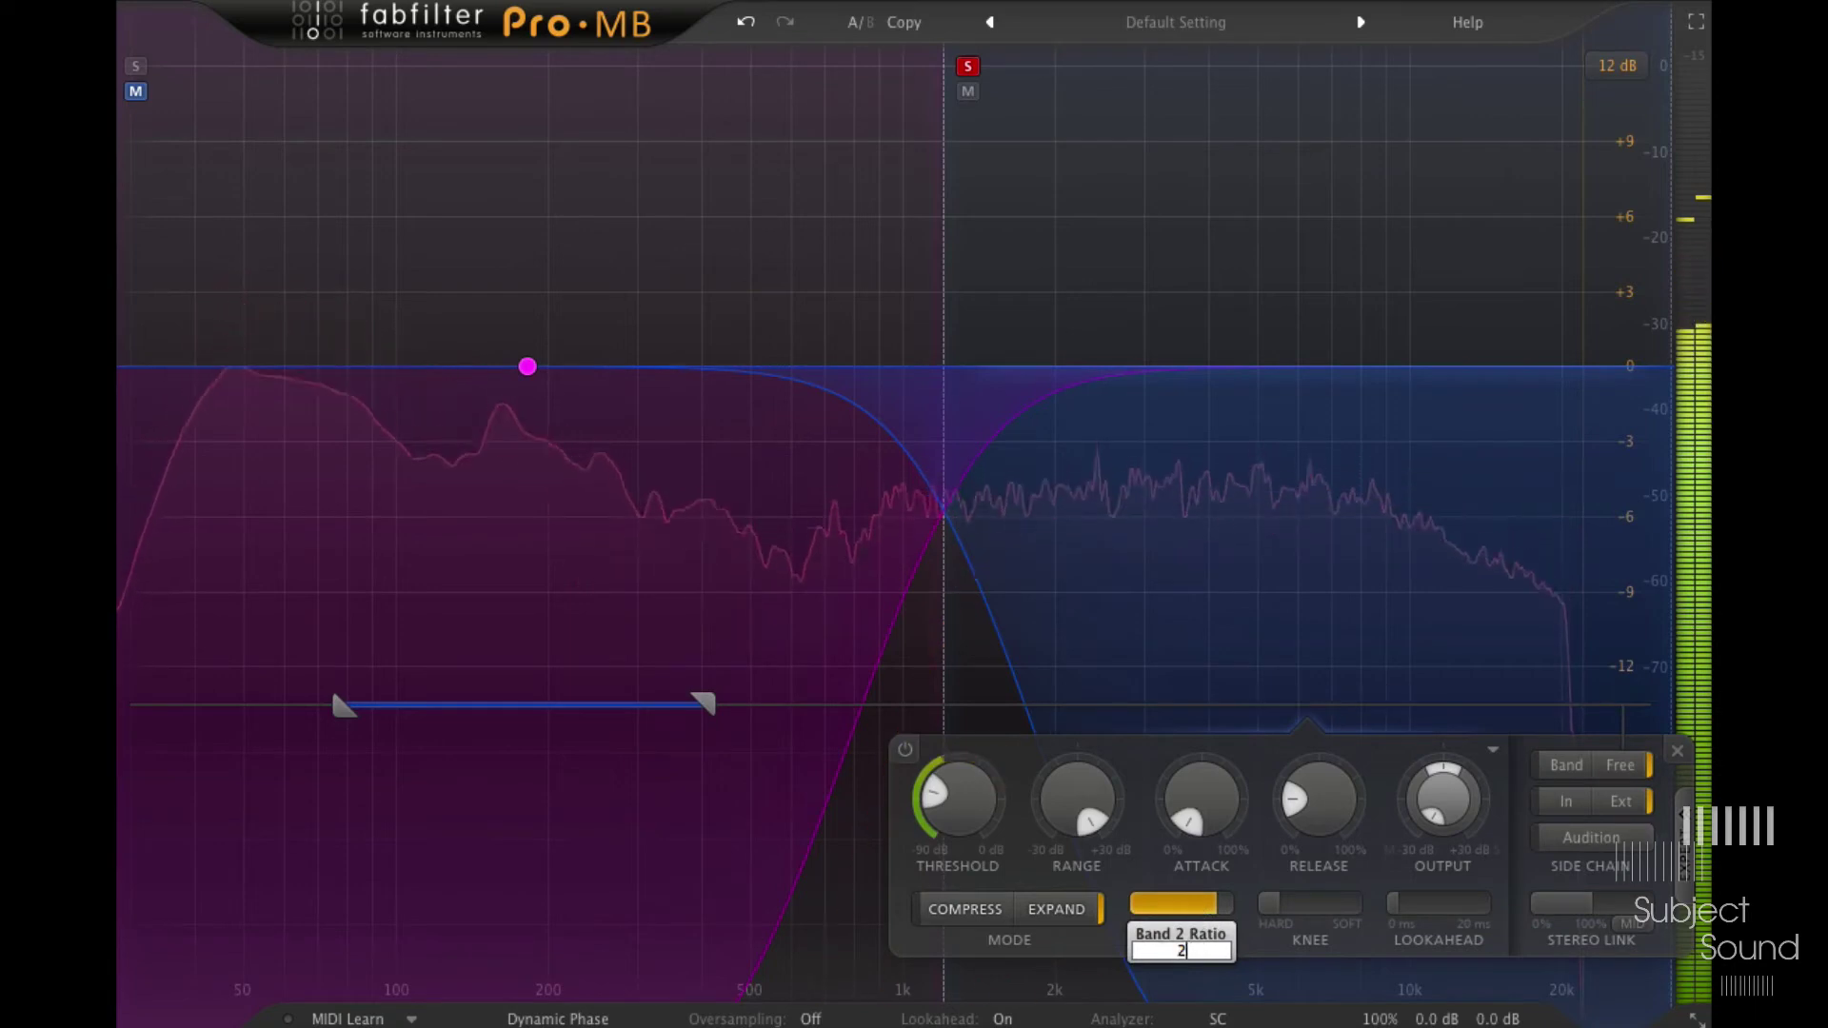
type("0")
key("Return")
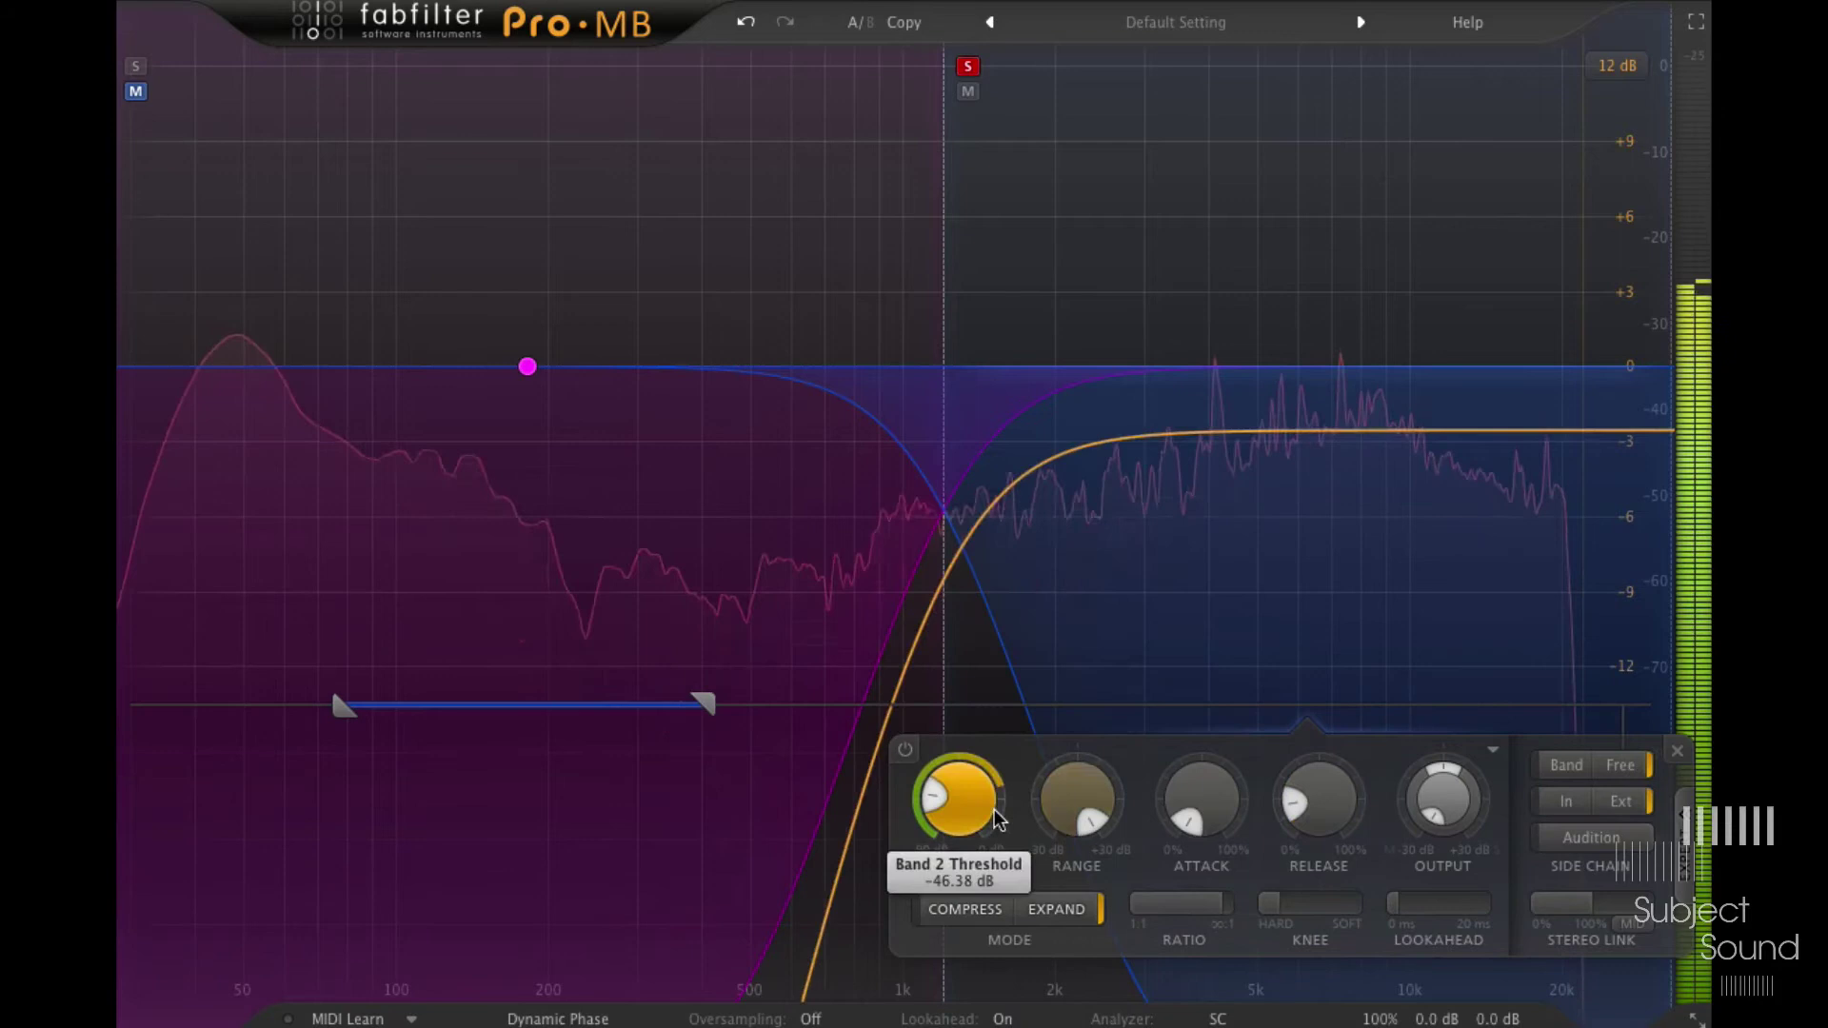
mouse_move(994, 562)
left_mouse_down()
mouse_move(1000, 404)
mouse_move(997, 553)
left_mouse_up()
left_click_drag(1009, 669, 993, 902)
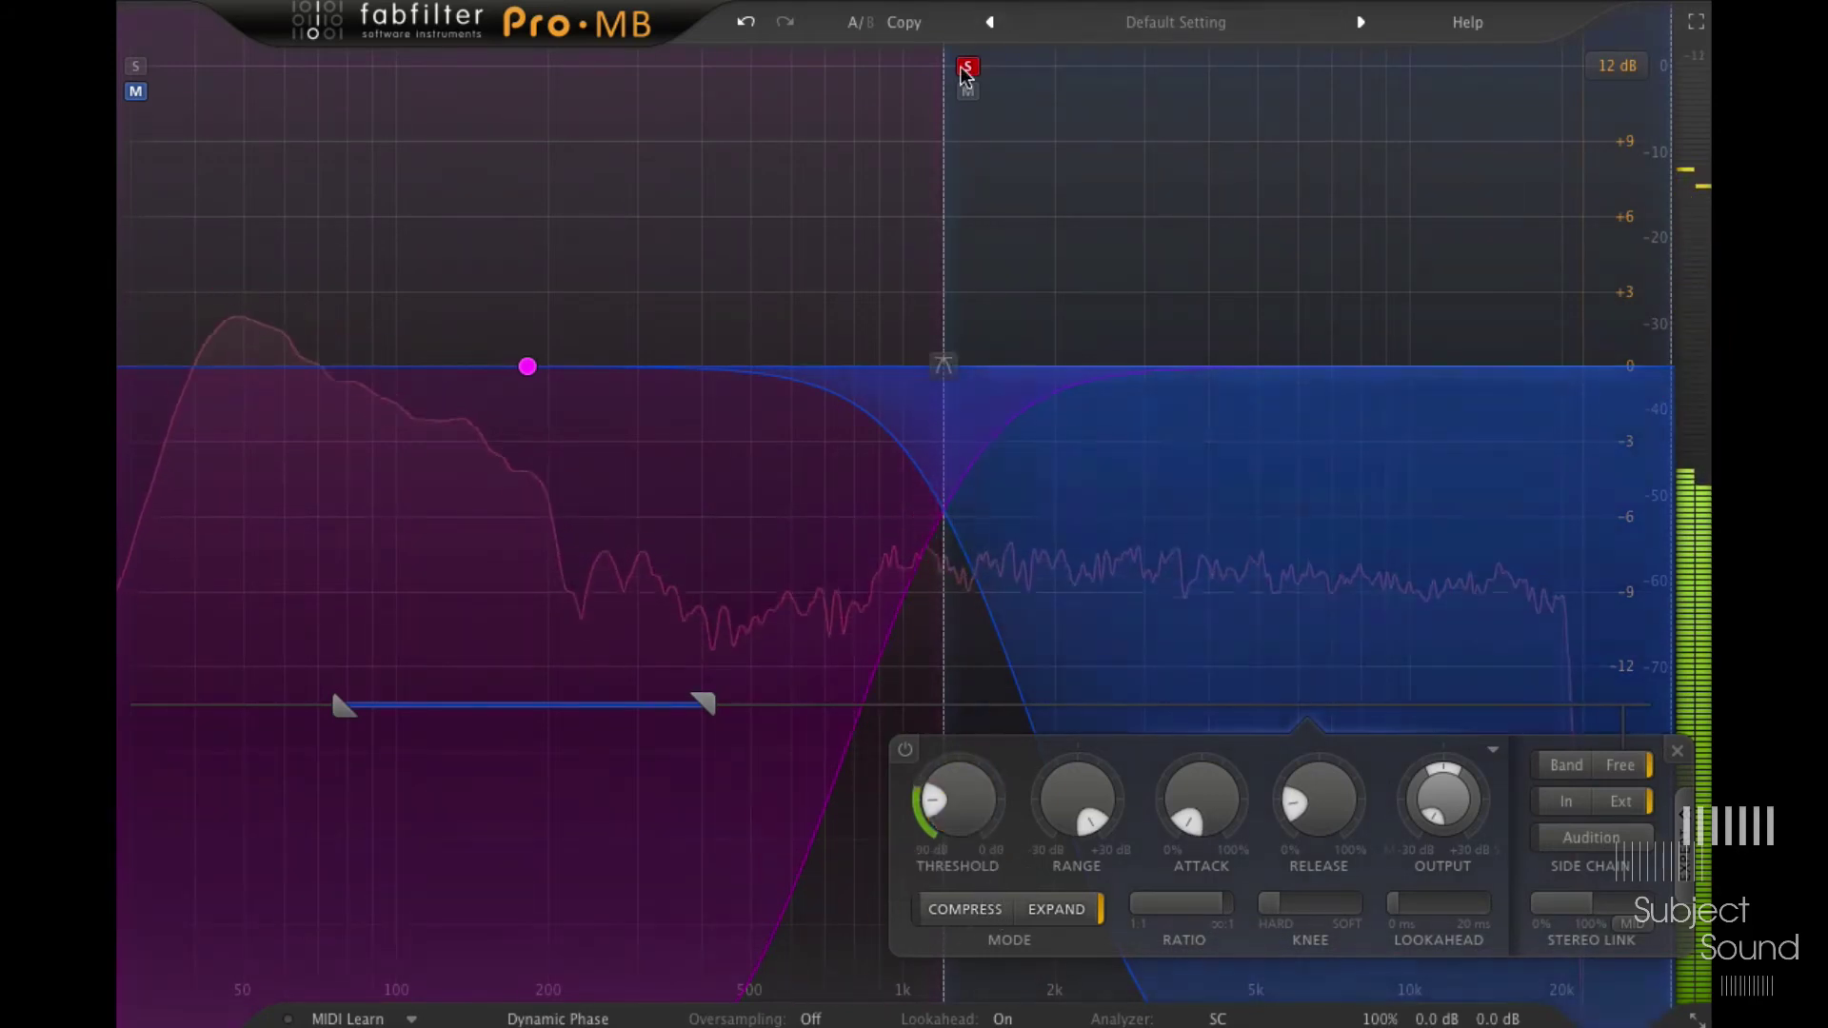
Step: Turn off Band 2's solo so both bands play together
left_click(574, 350)
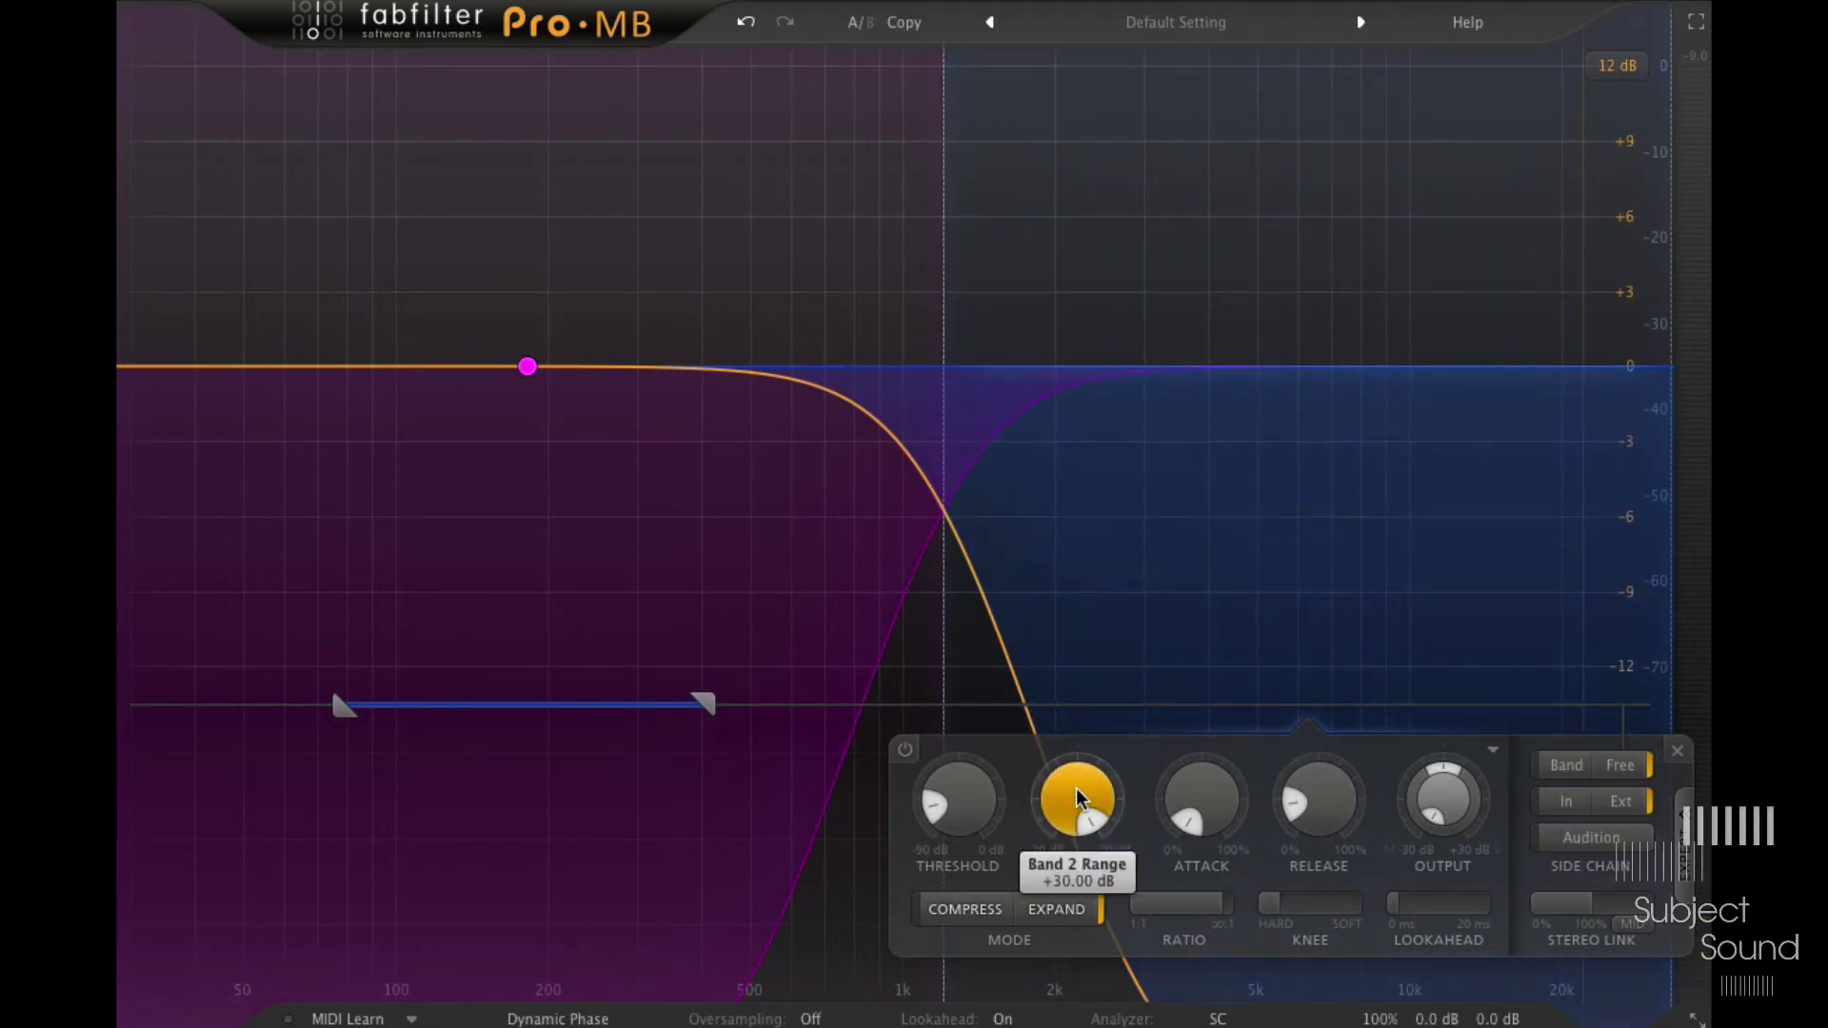
Step: Drag Band 2's range down from +30 dB and reset its output level to 0 dB
left_click_drag(1078, 798, 1046, 877)
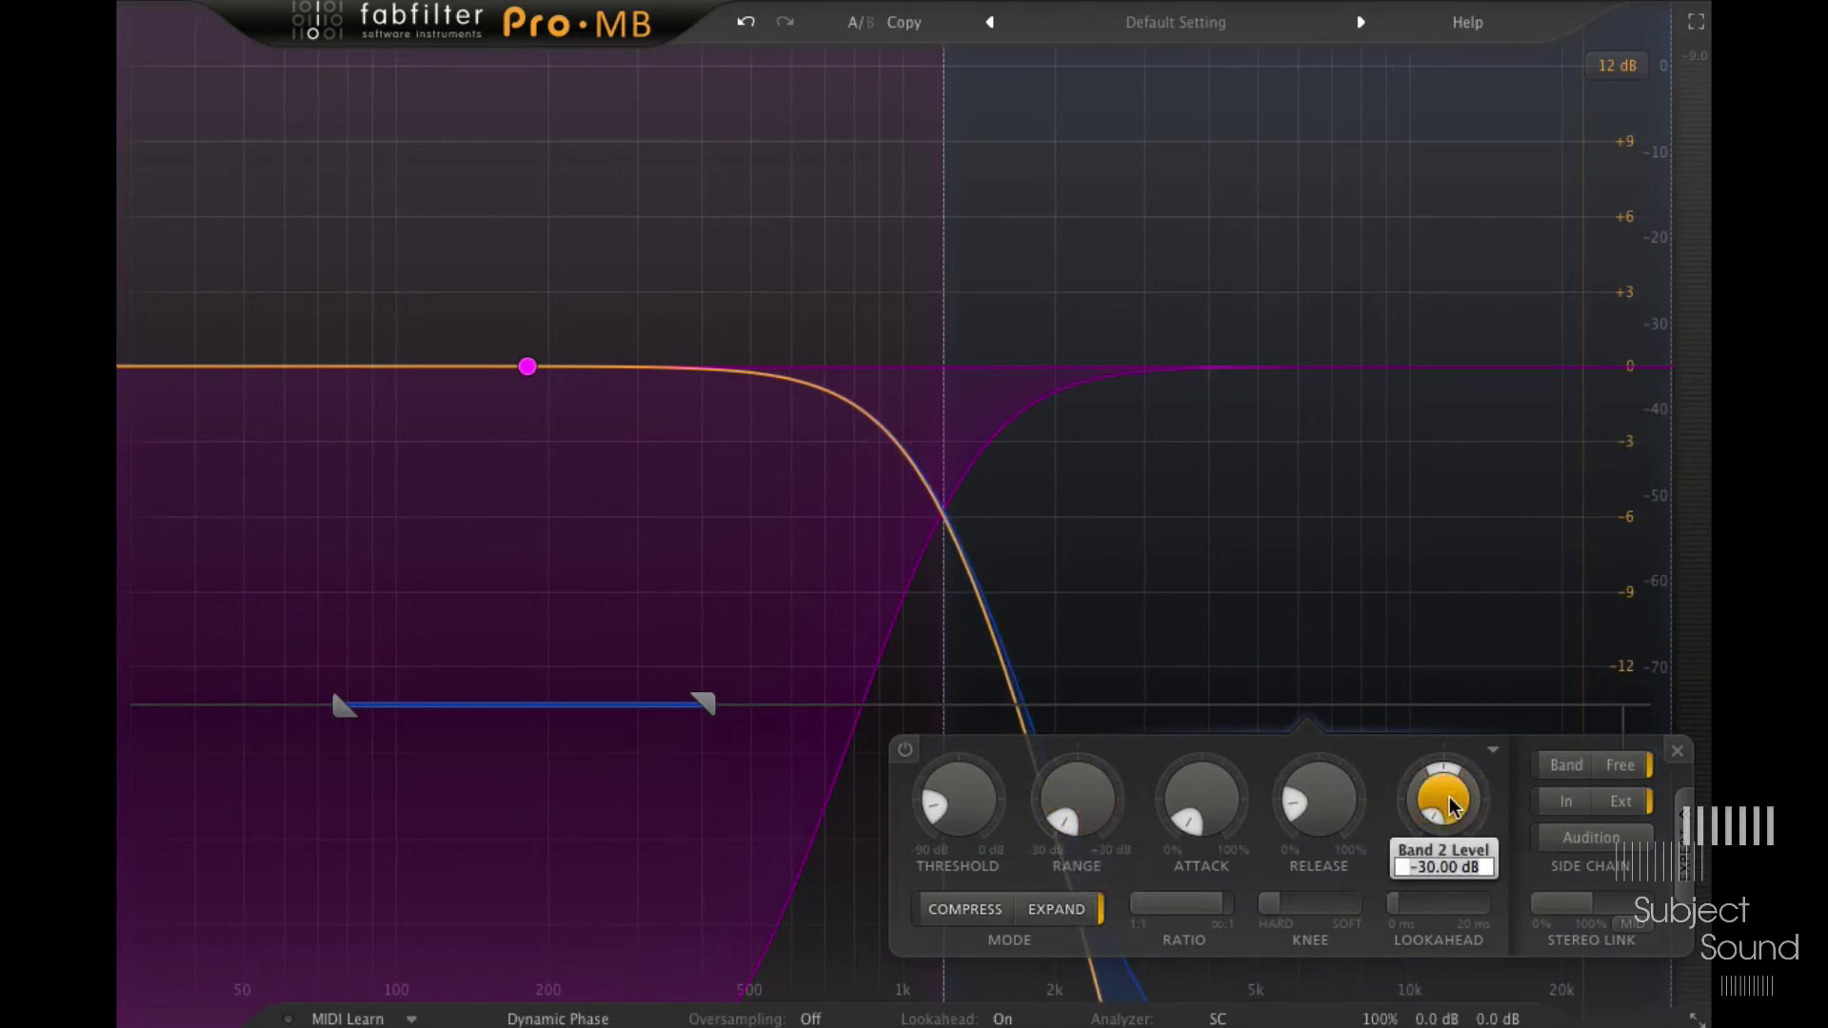
key("Return")
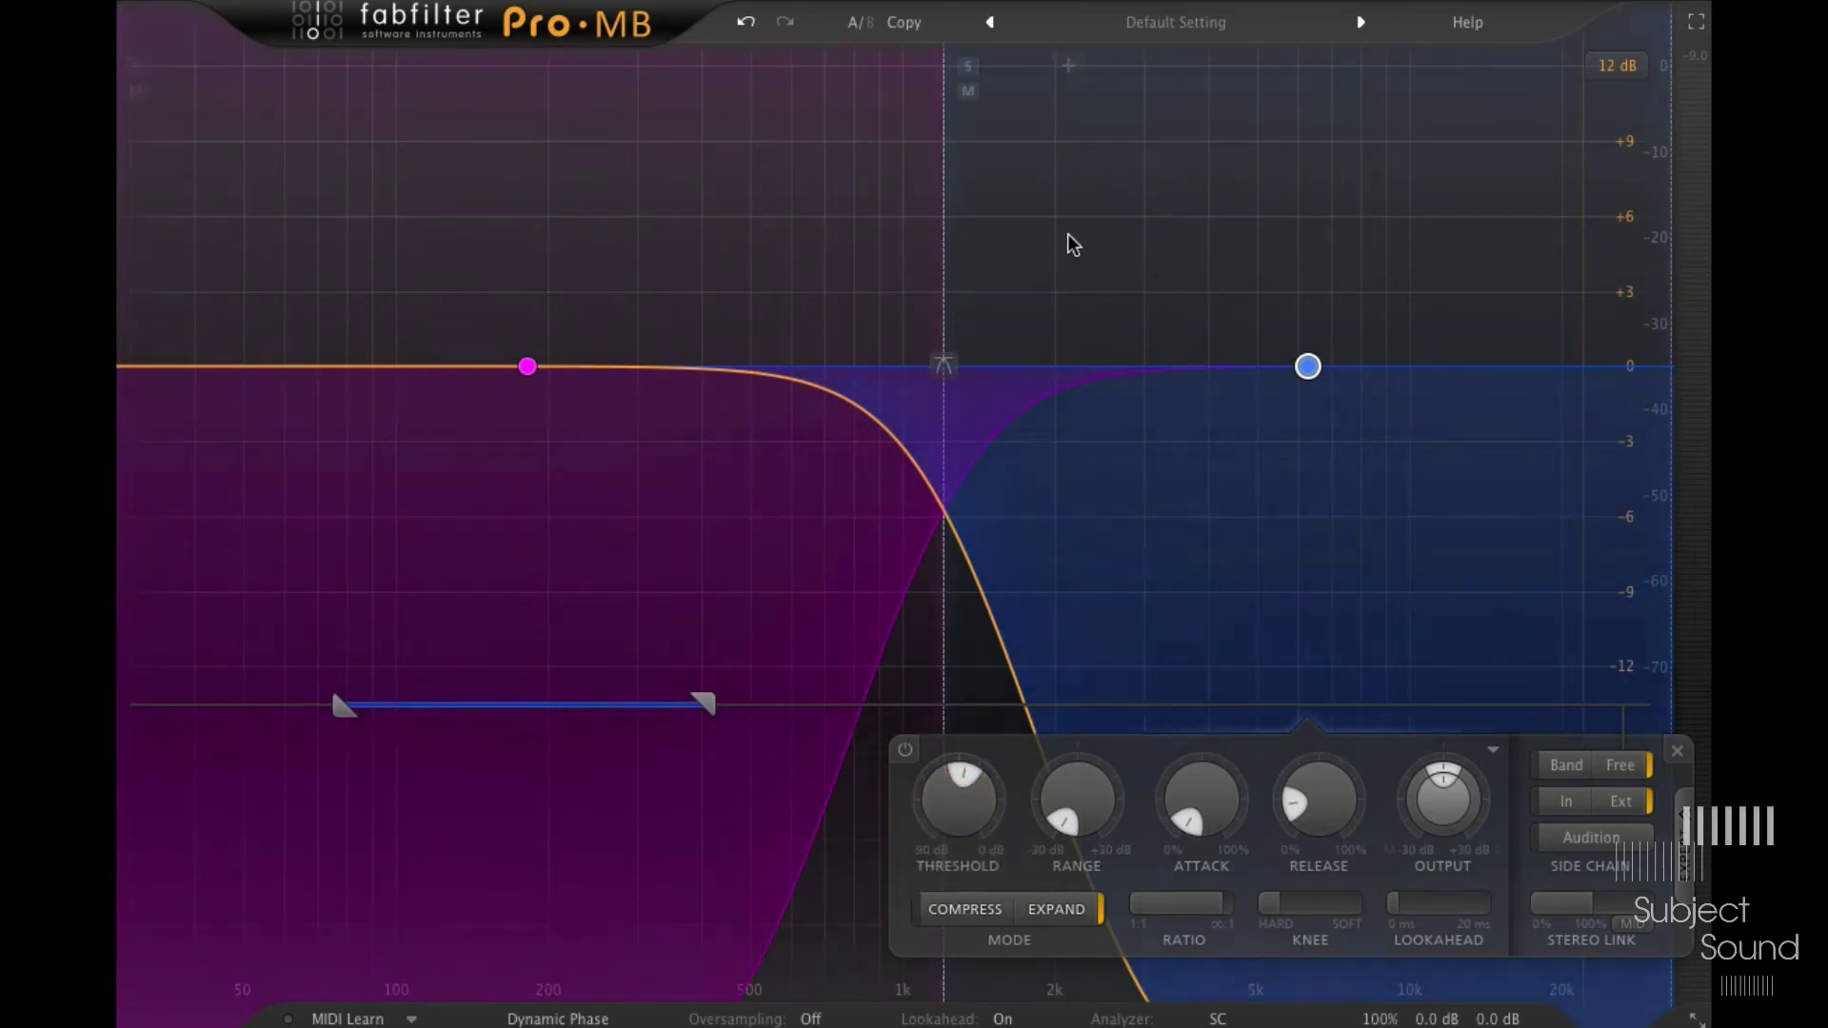
Step: Solo Band 2 during playback and settle its threshold at about -19 dB
left_click(968, 66)
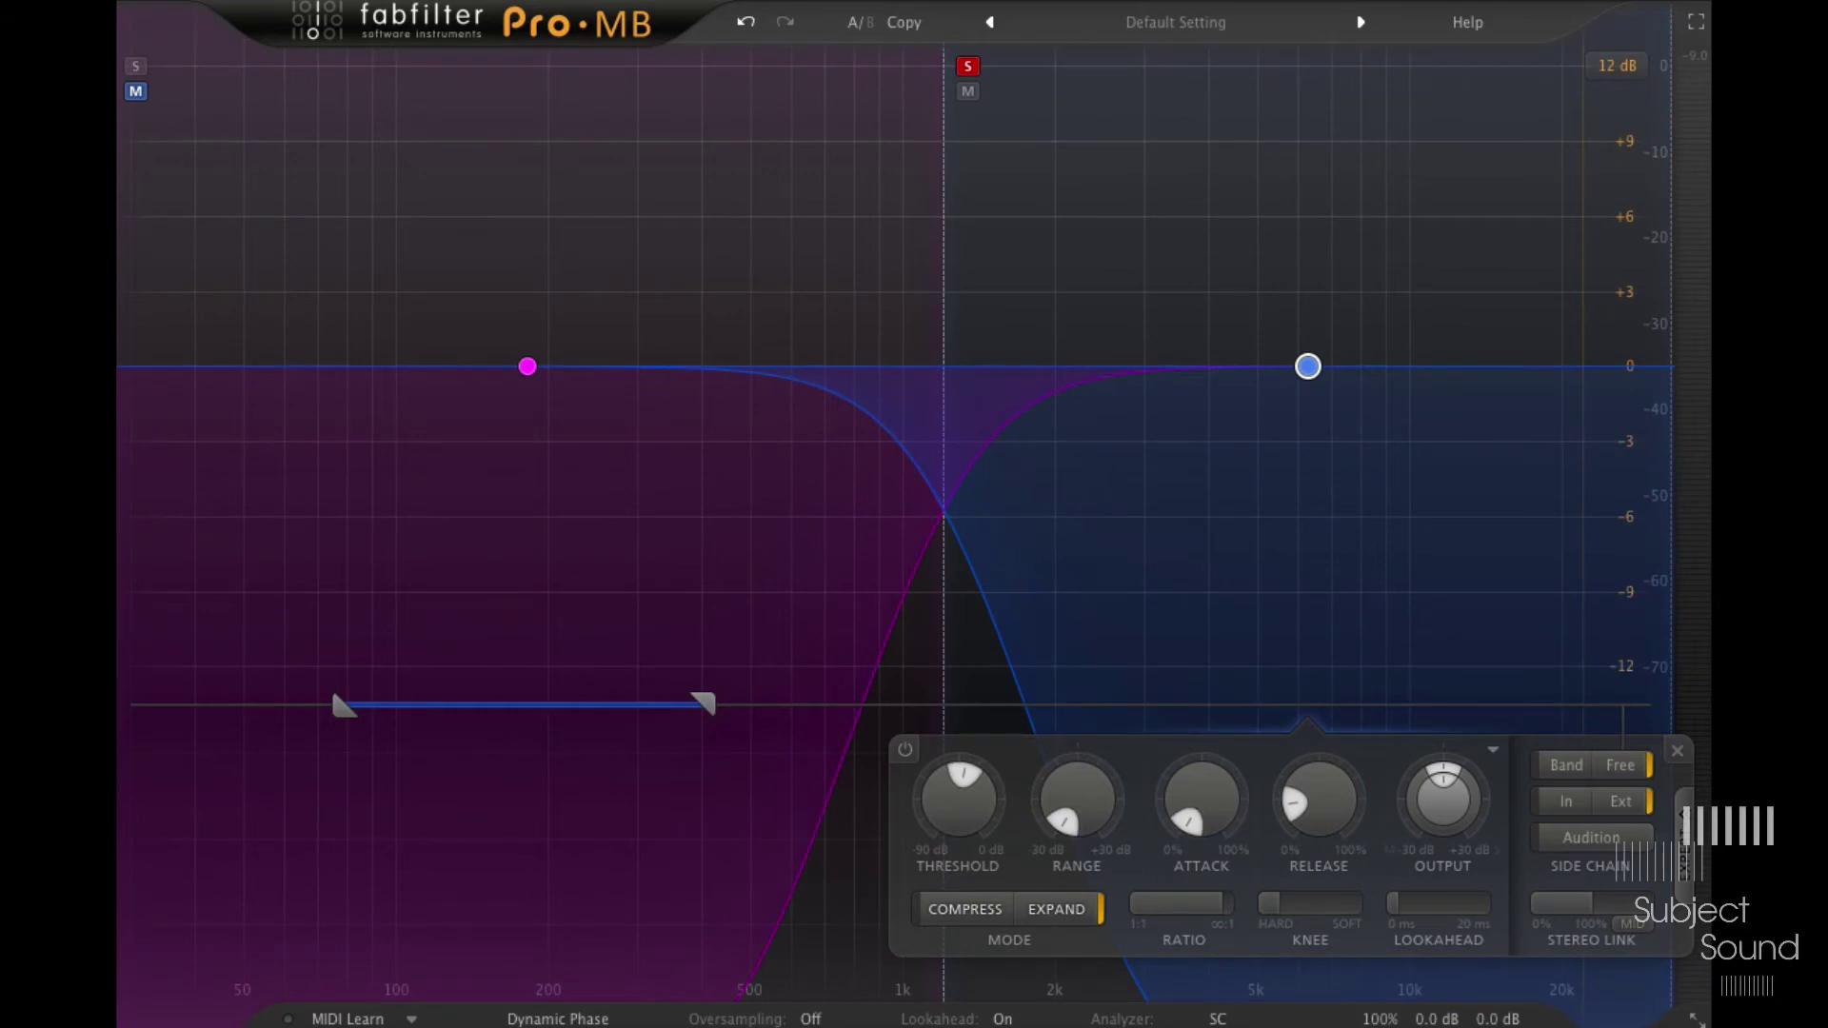
key("space")
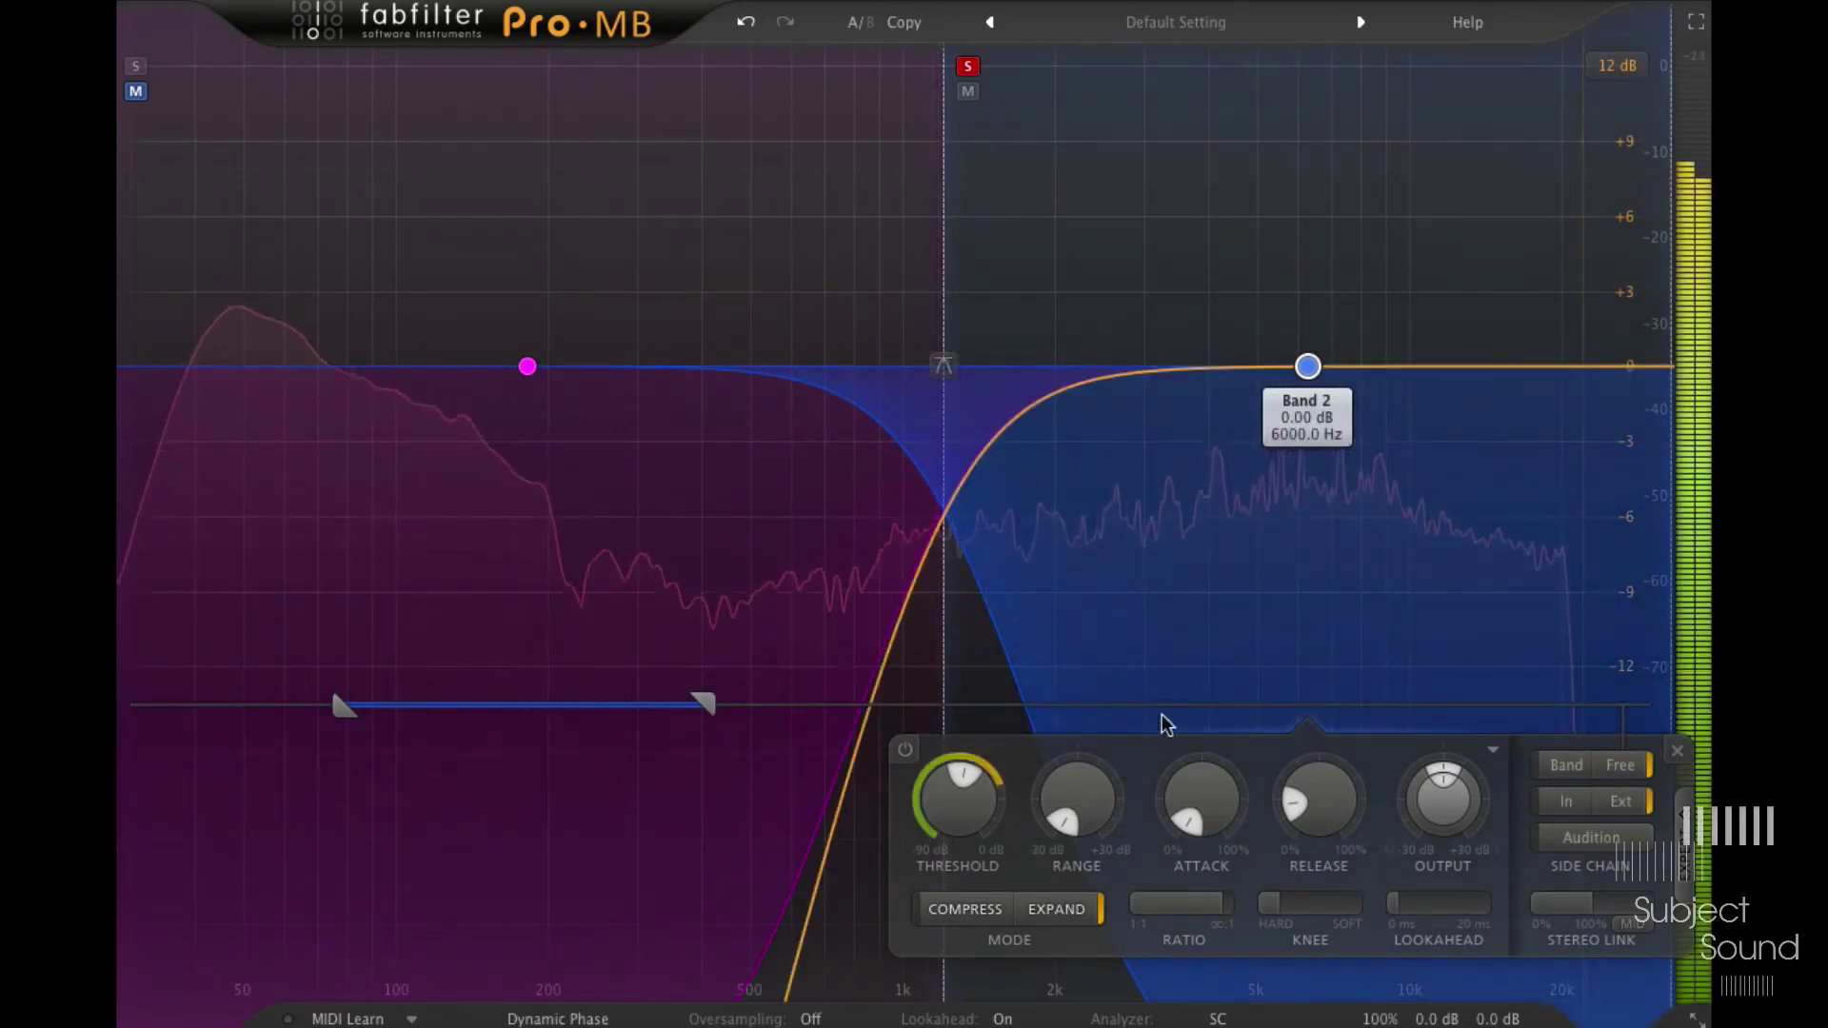
left_click_drag(957, 805, 957, 761)
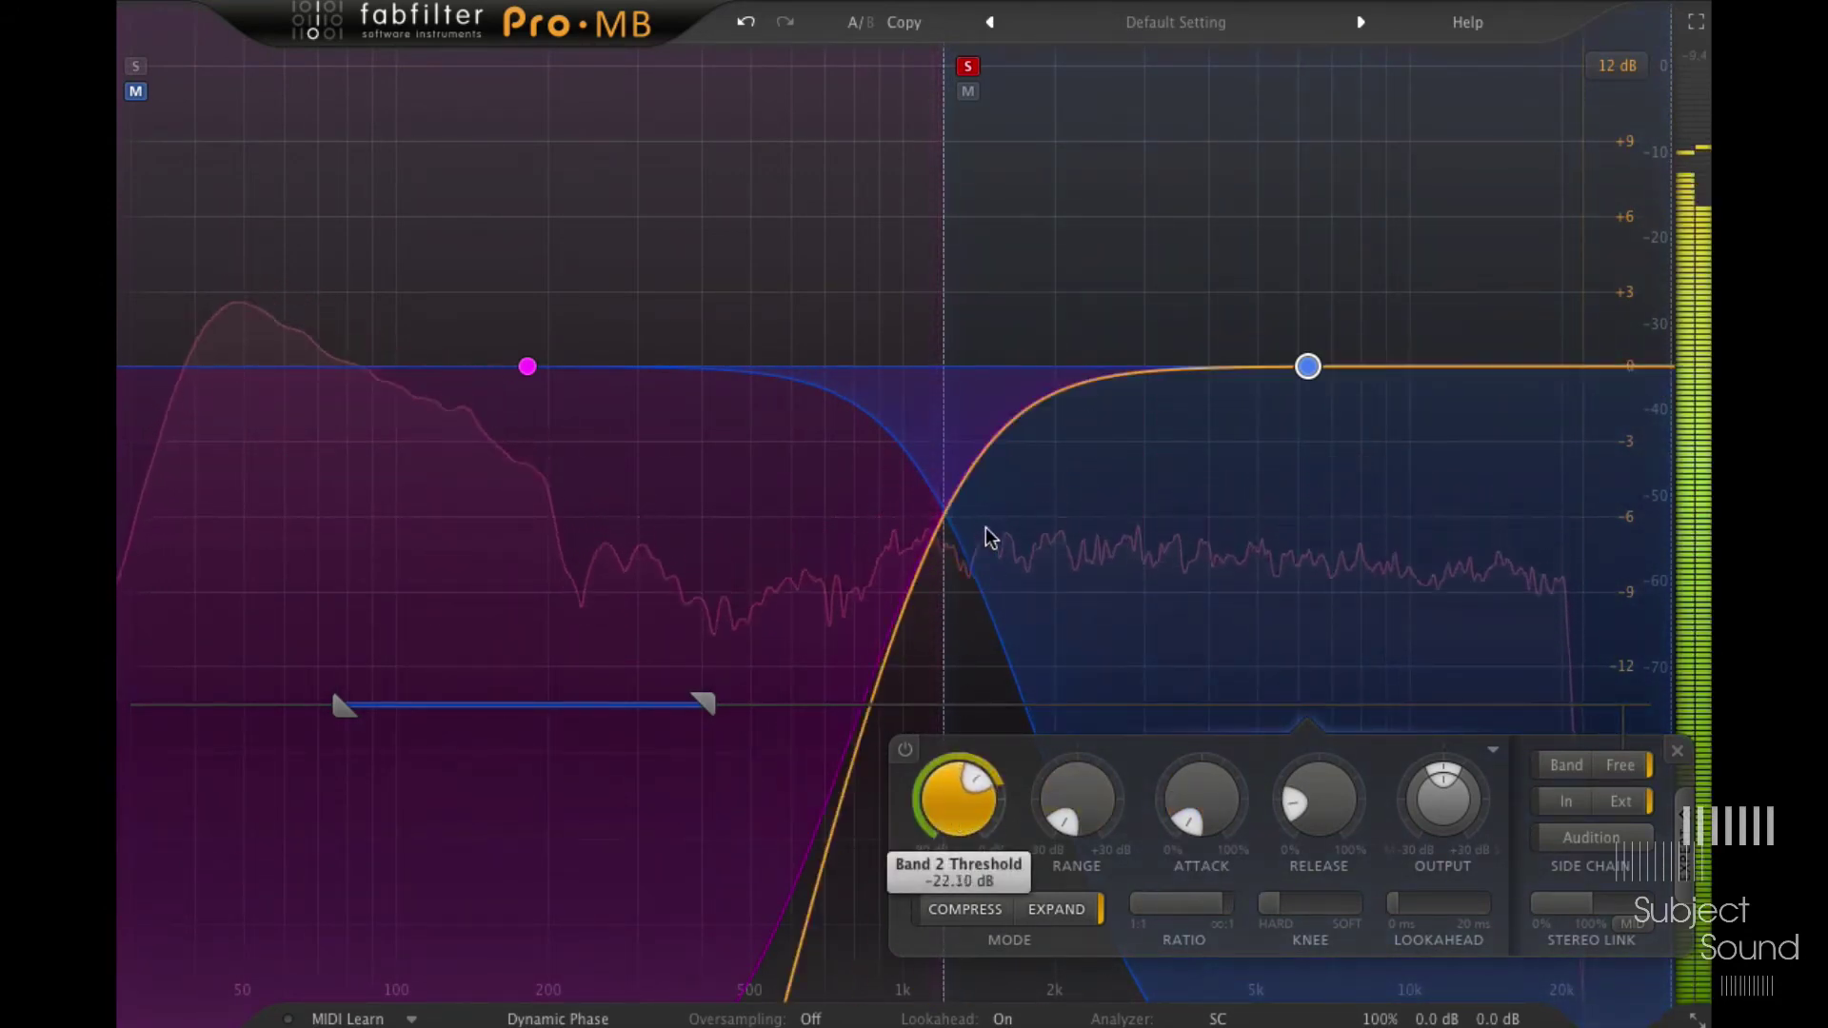
left_click_drag(993, 489, 999, 404)
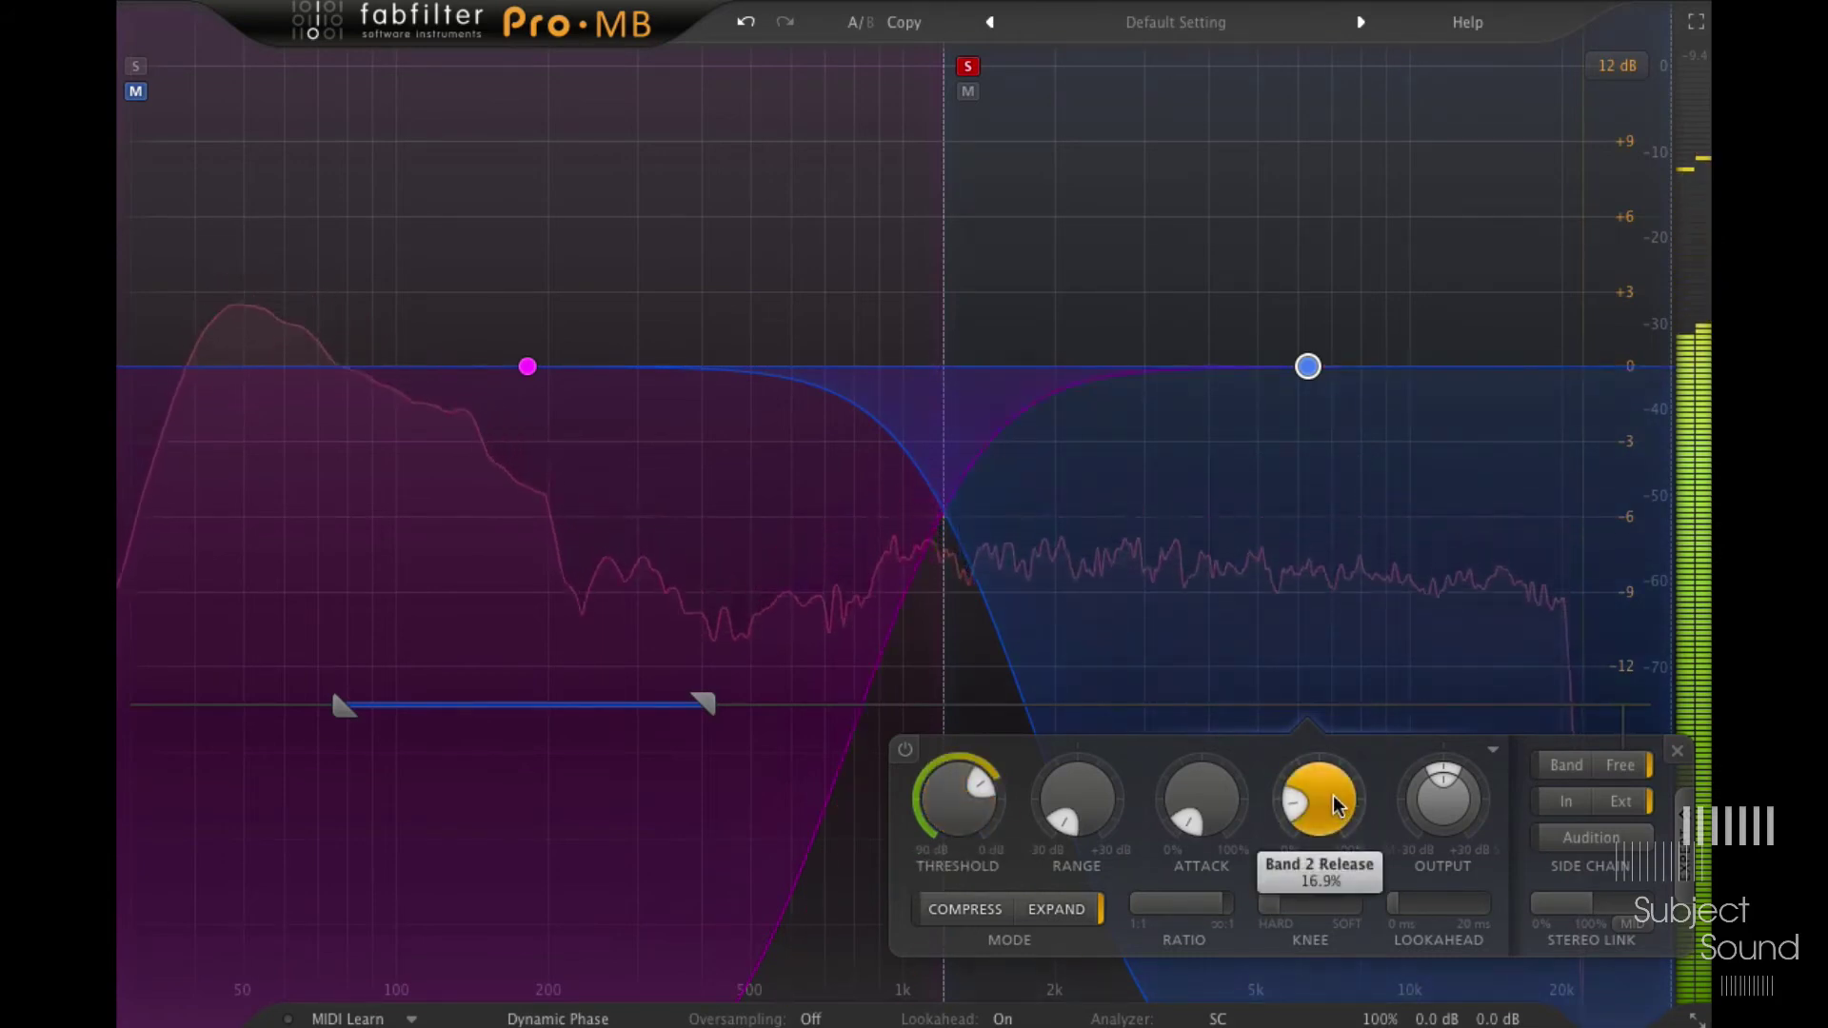
Step: Unsolo Band 2, restart playback, and fine-tune its release to about 25.7%
left_click(967, 66)
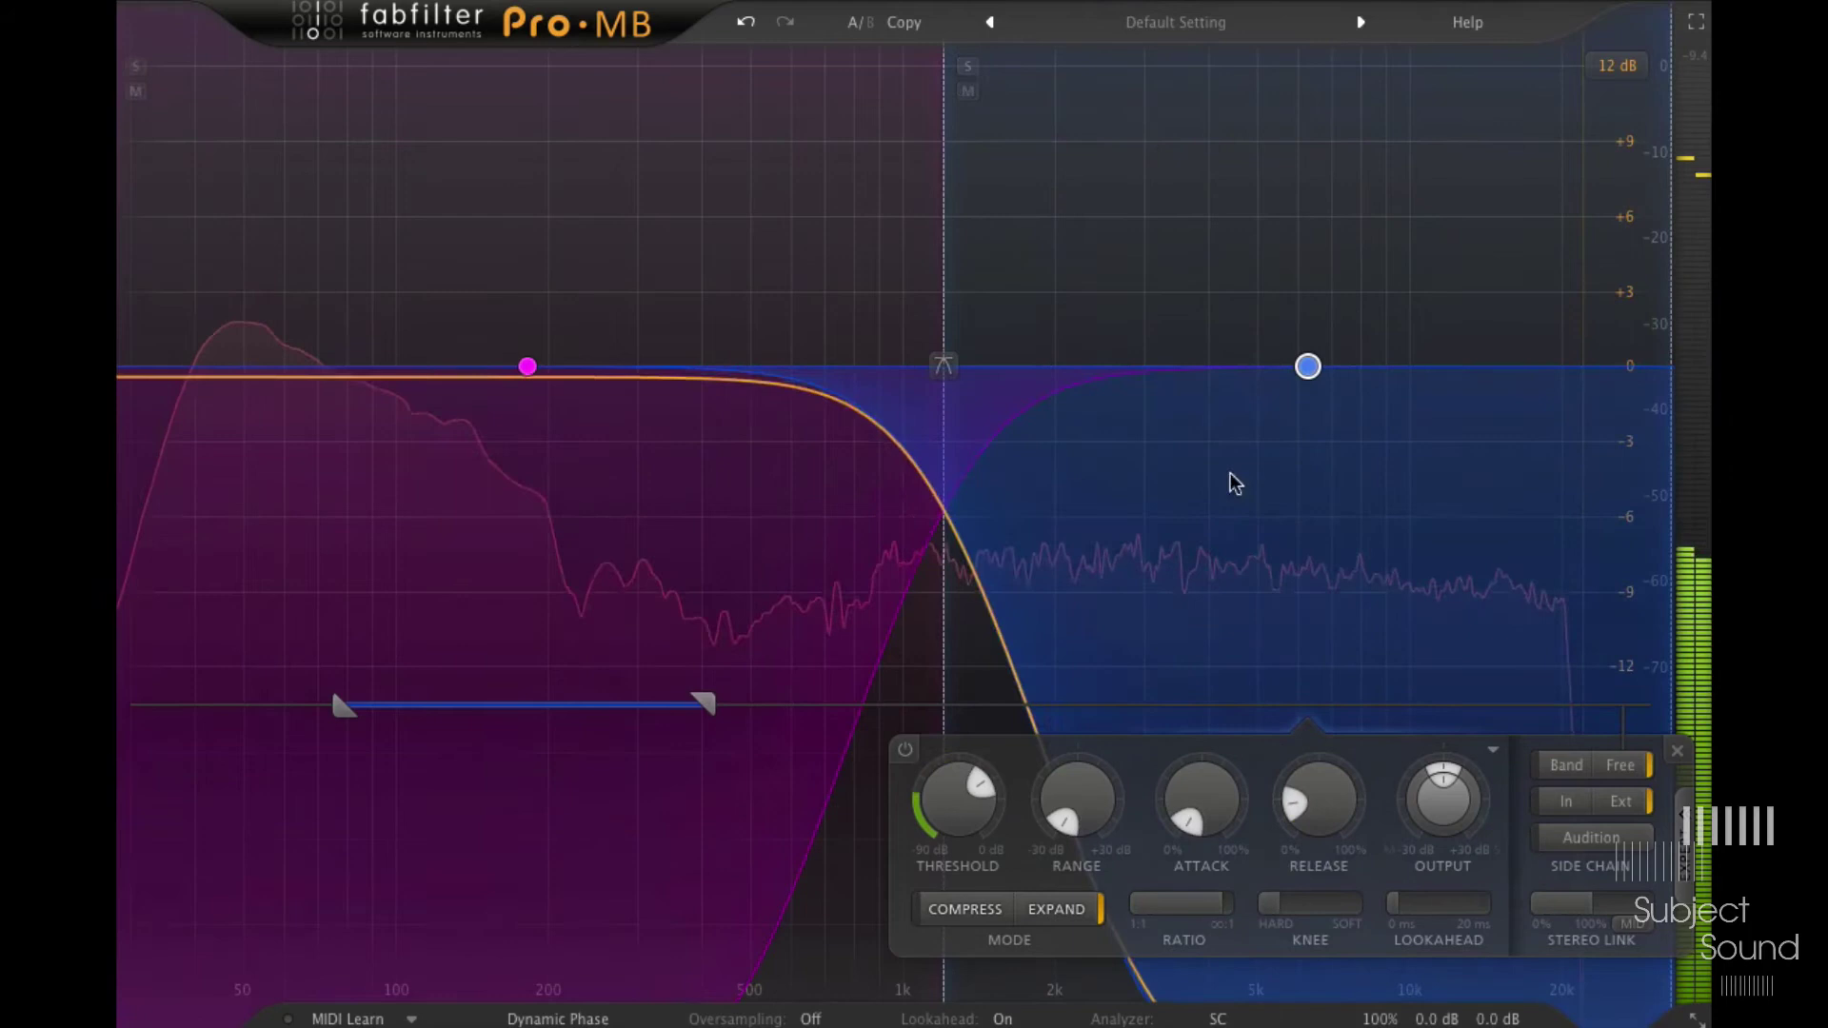
key("space")
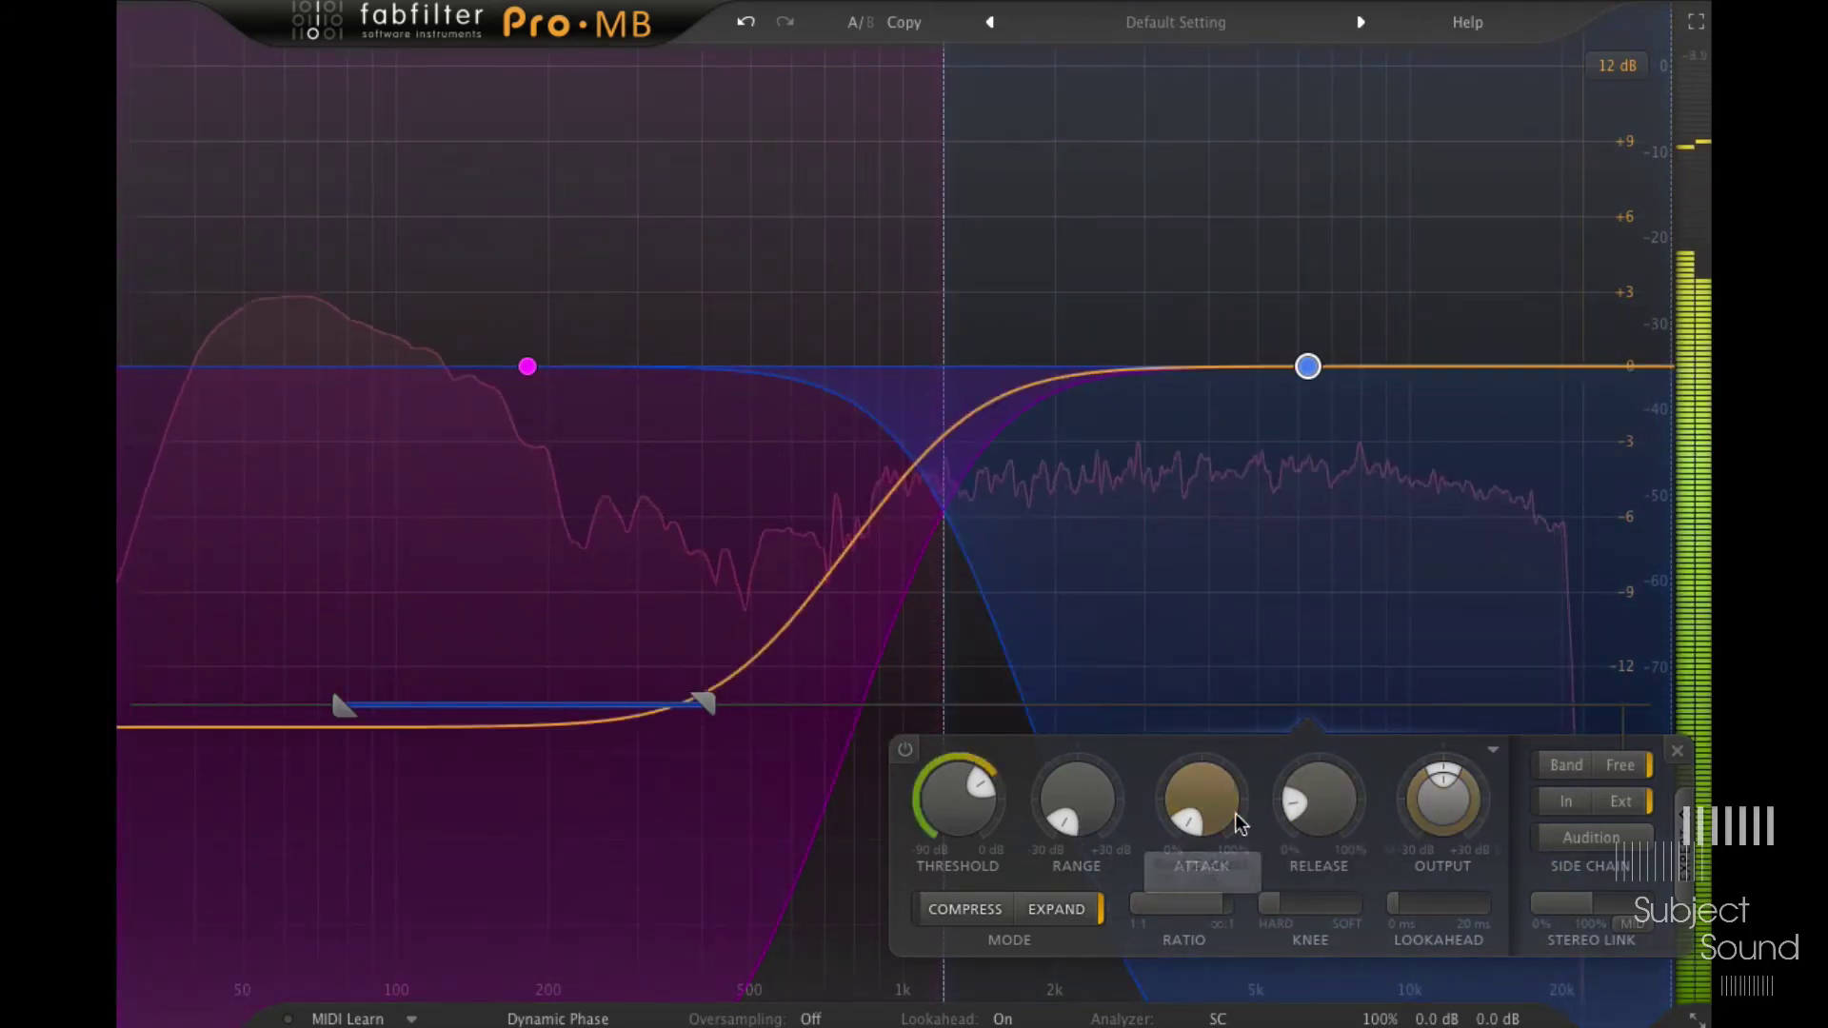
scroll(936, 872, "down", 5)
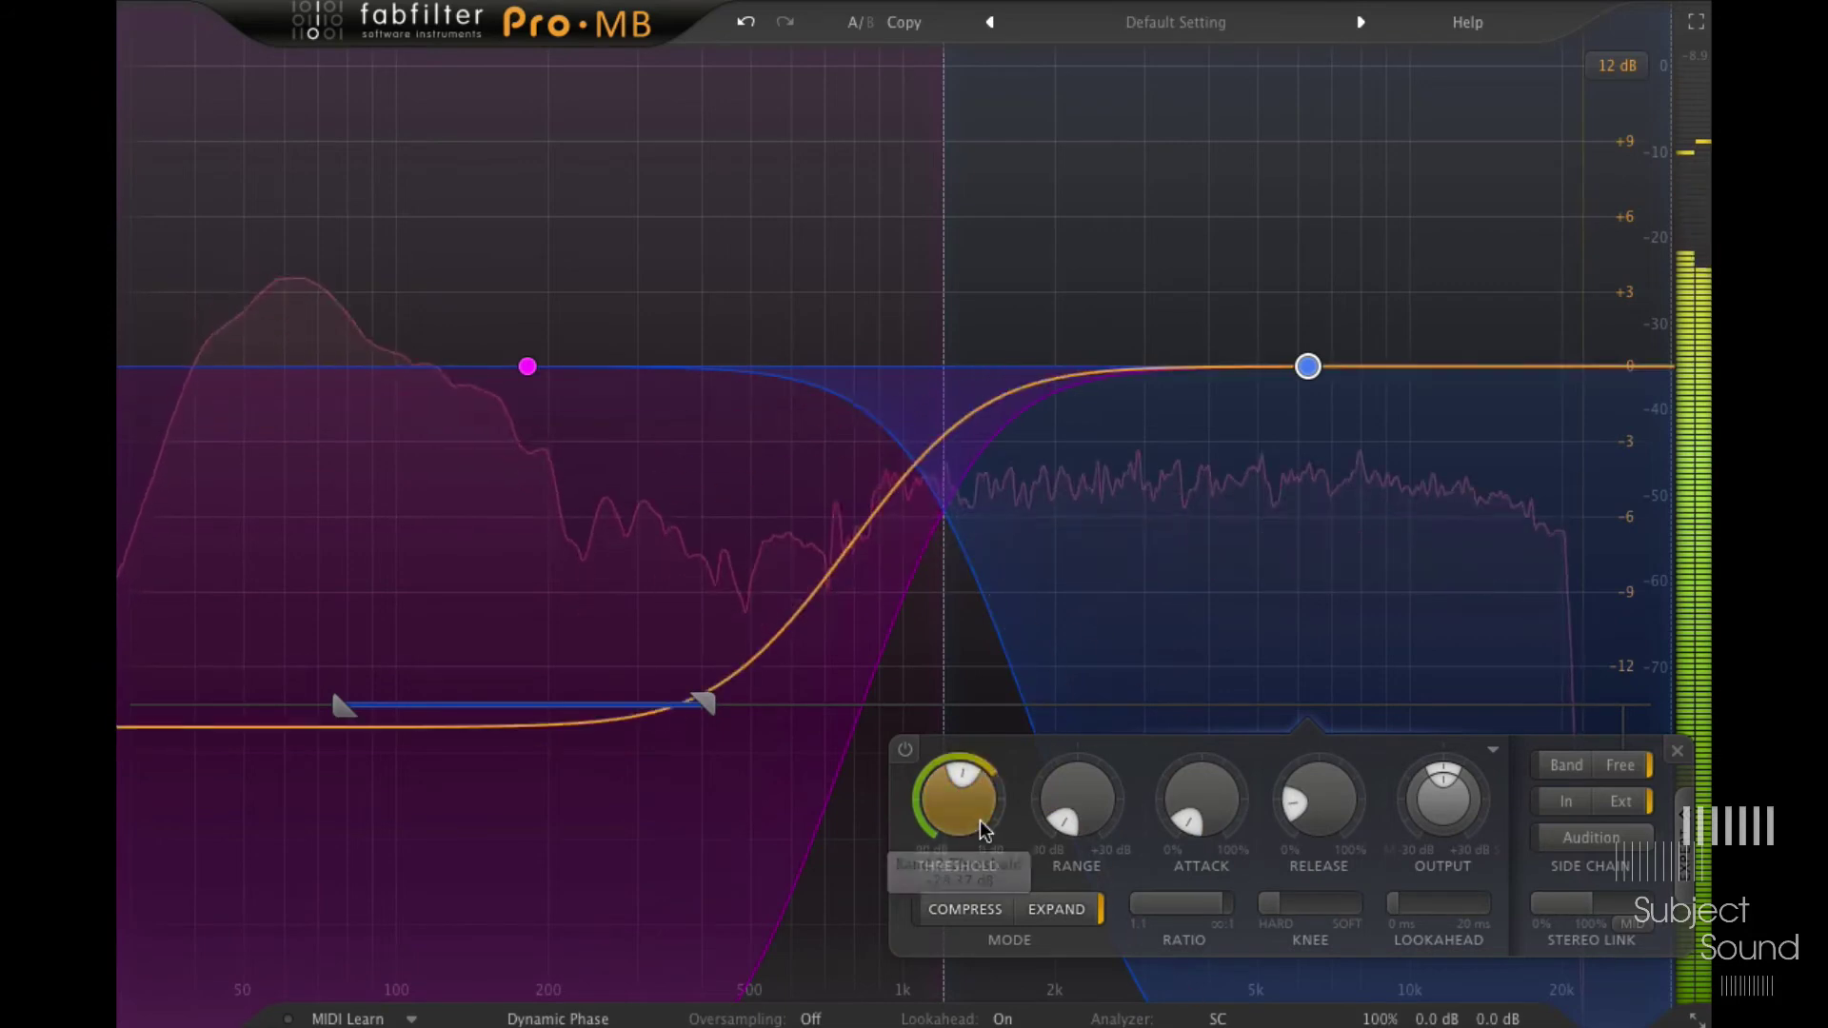
scroll(1319, 800, "up", 3)
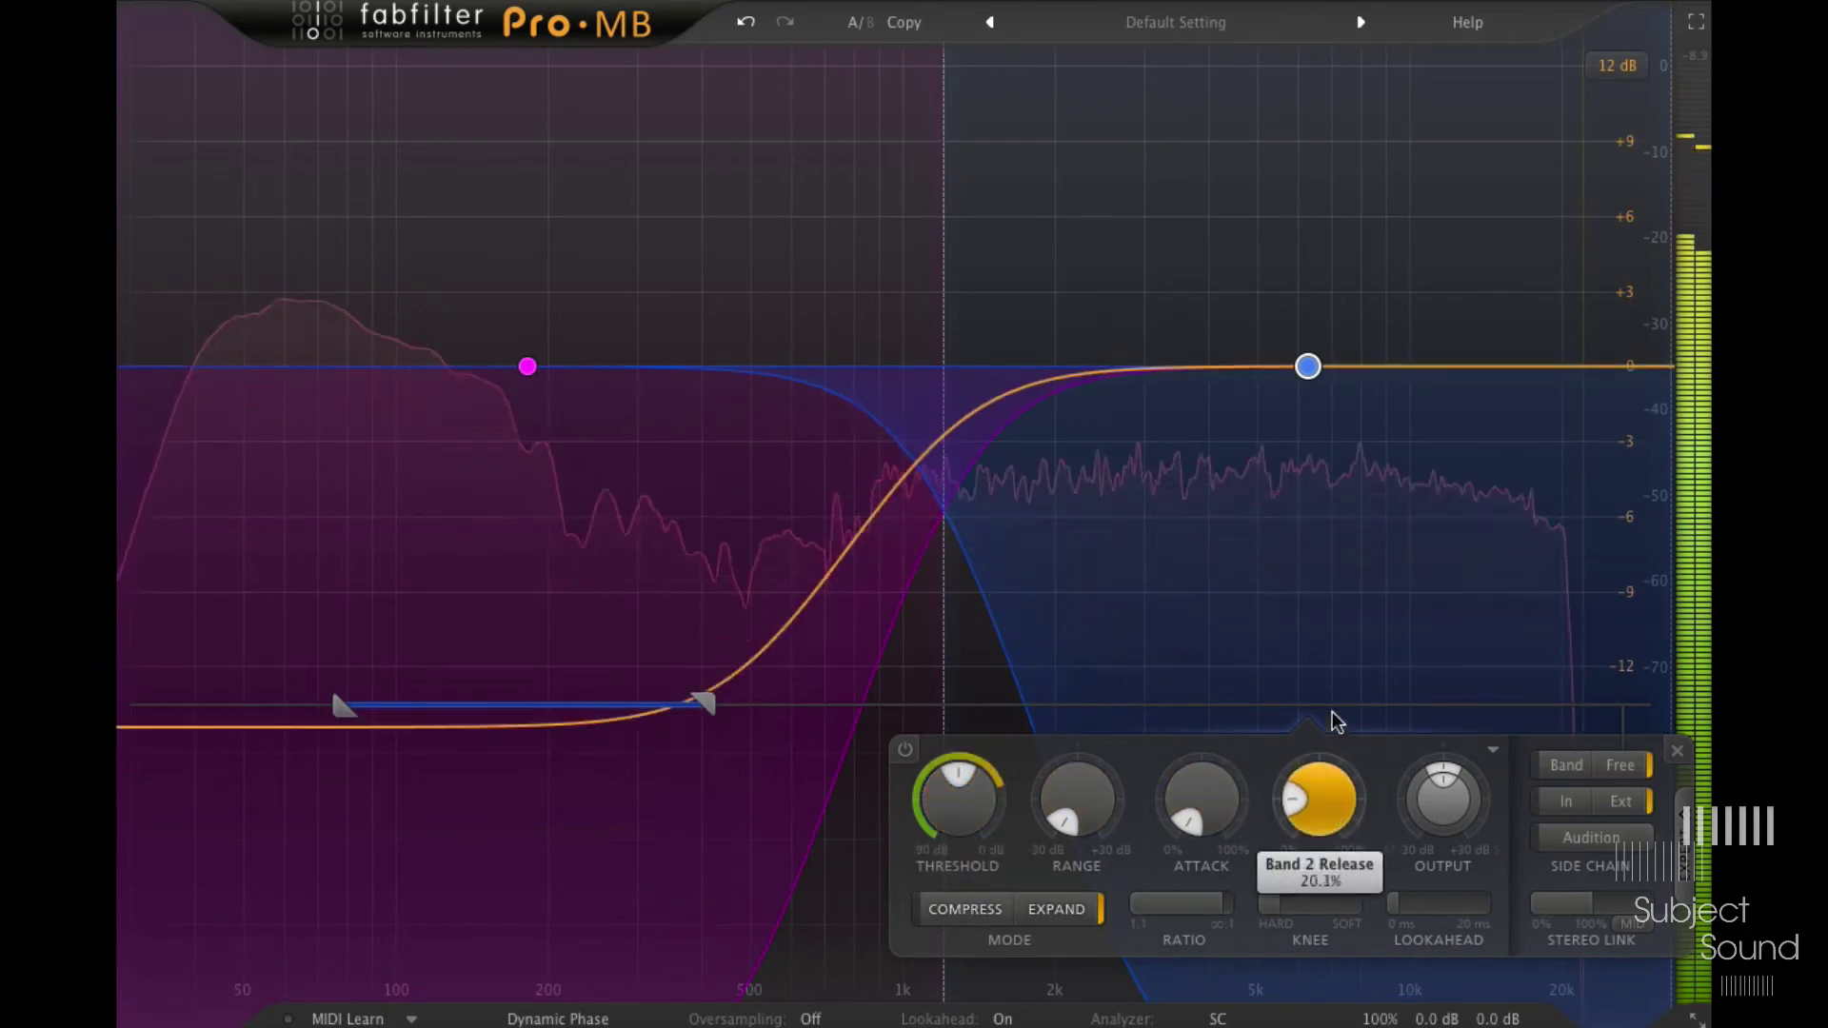
scroll(1334, 857, "down", 2)
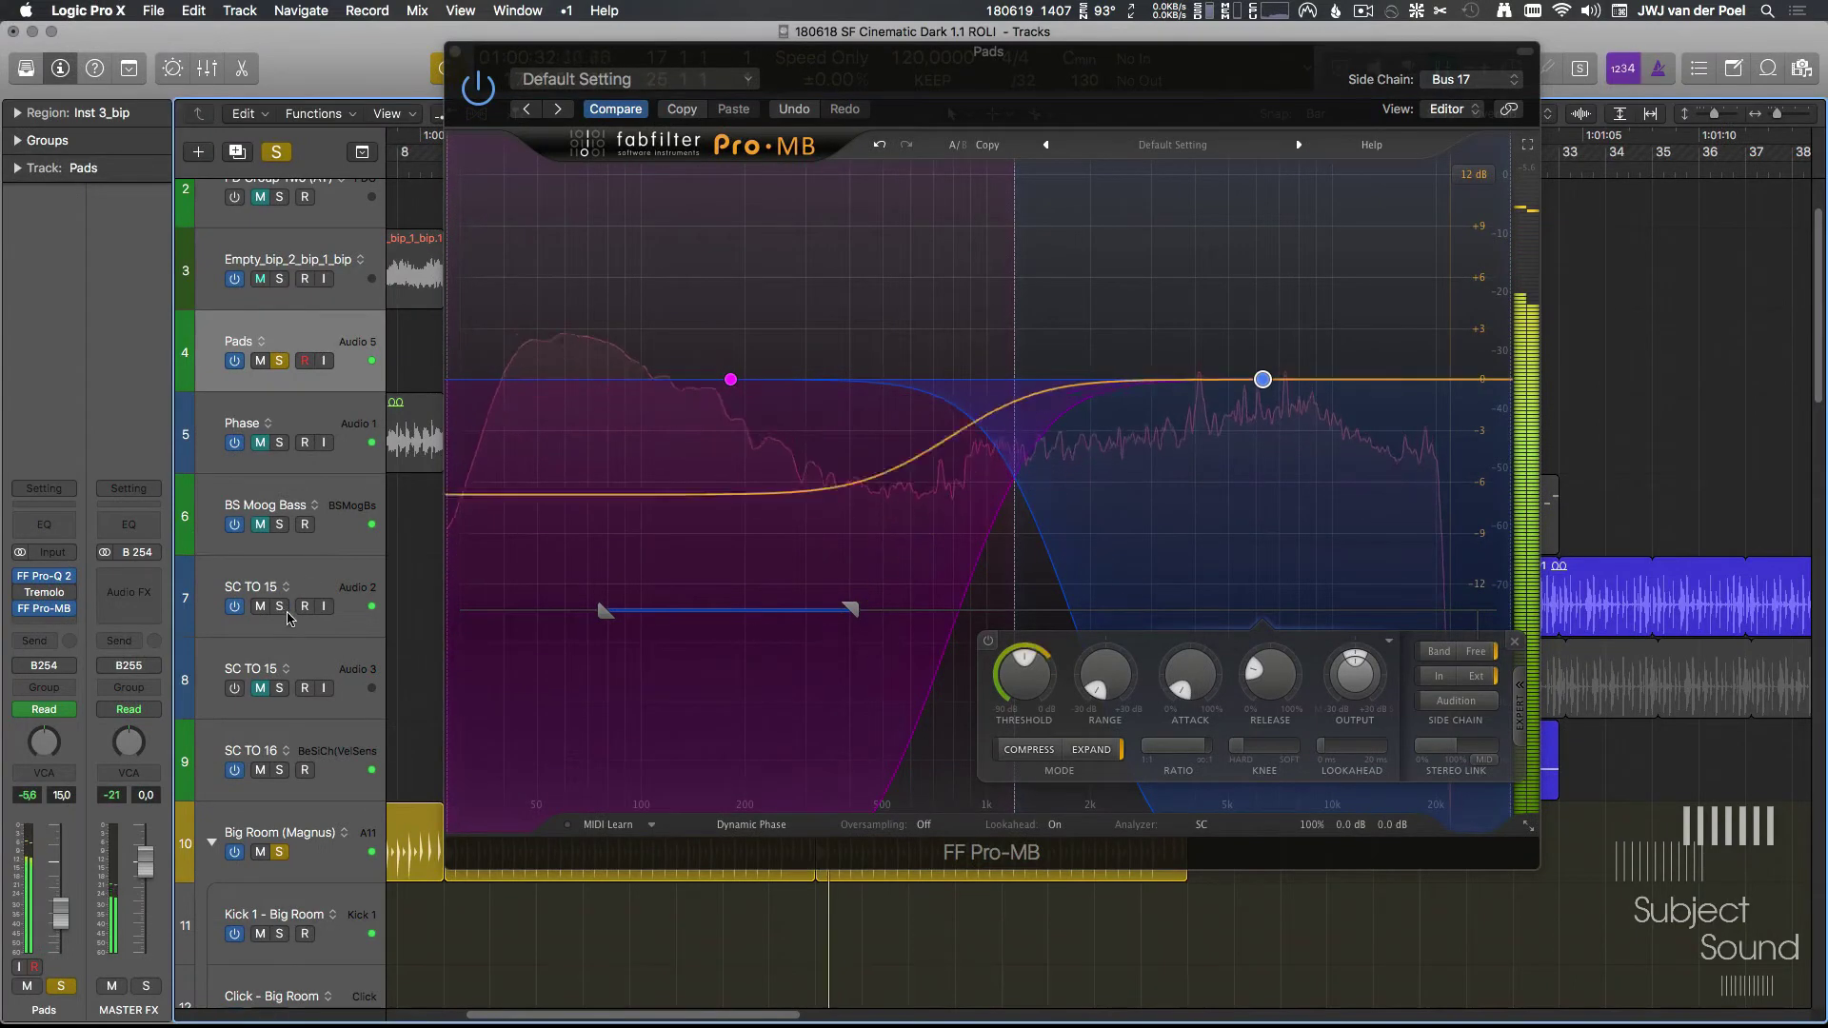
Step: Close the Pro-MB window, solo the Phase track, and select the Big Room and Pads tracks
key("super+w")
left_click(279, 443)
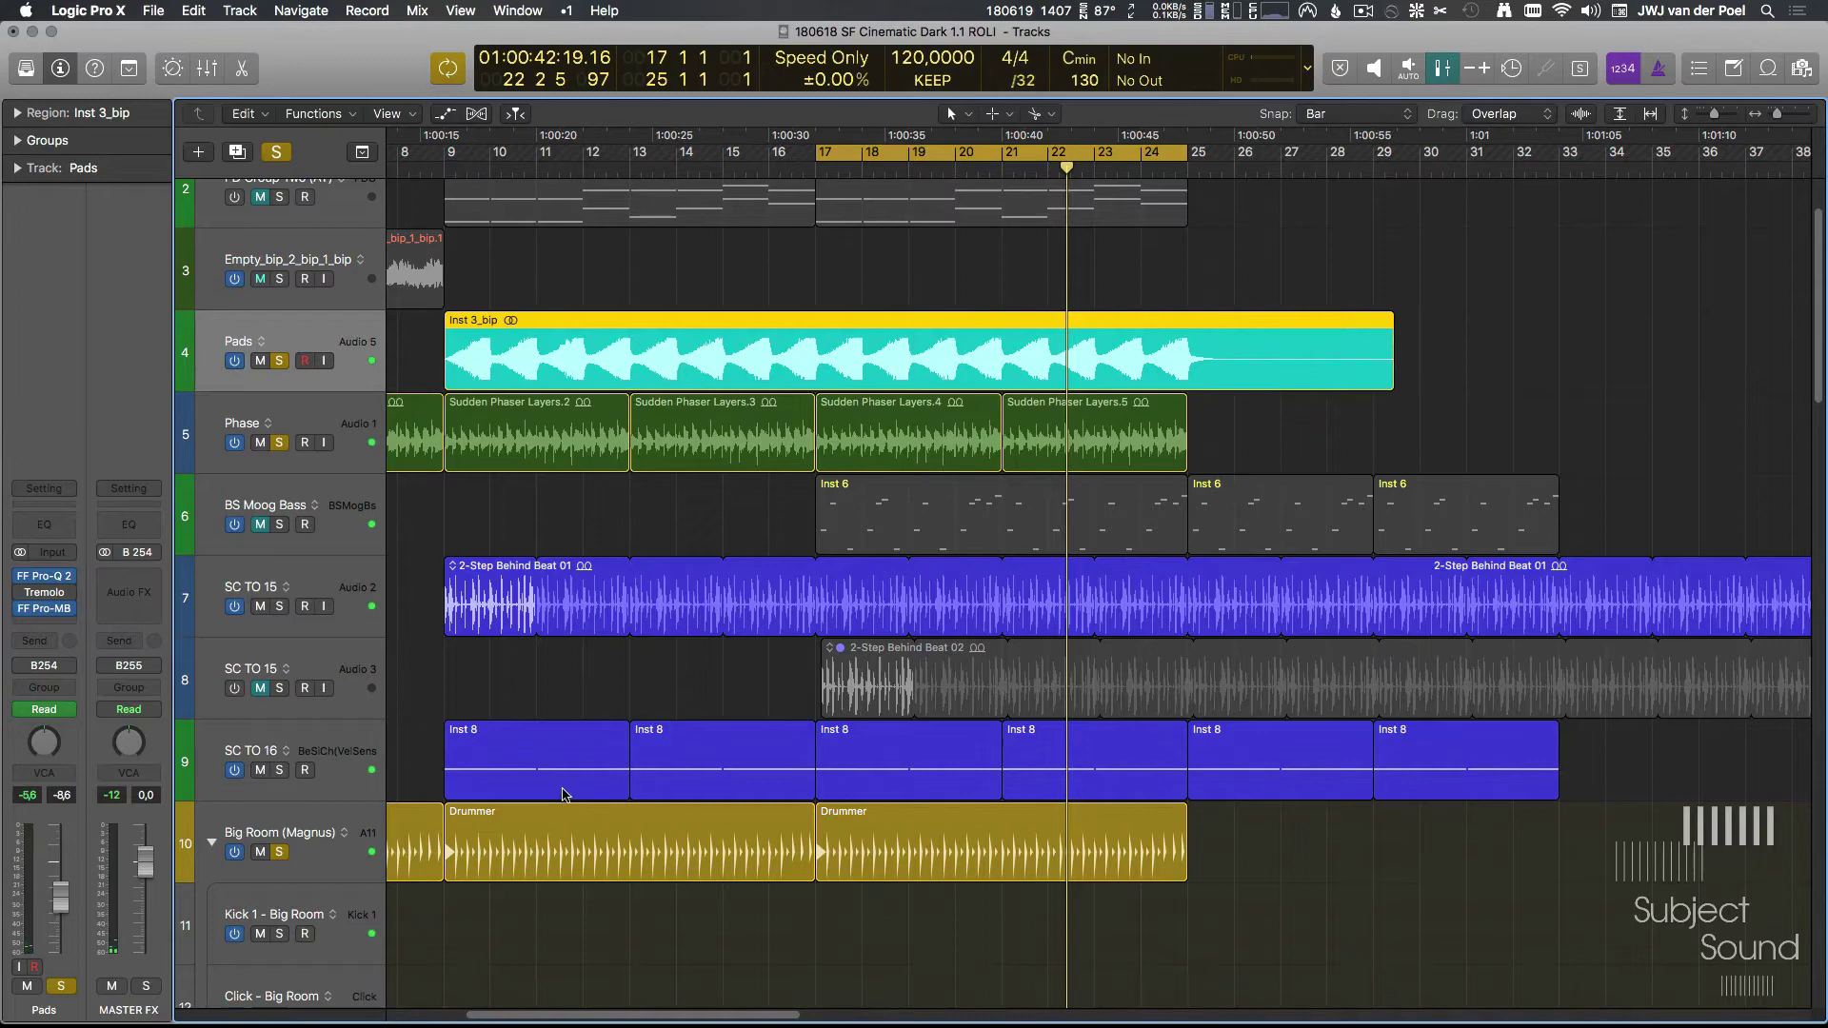
left_click(331, 872)
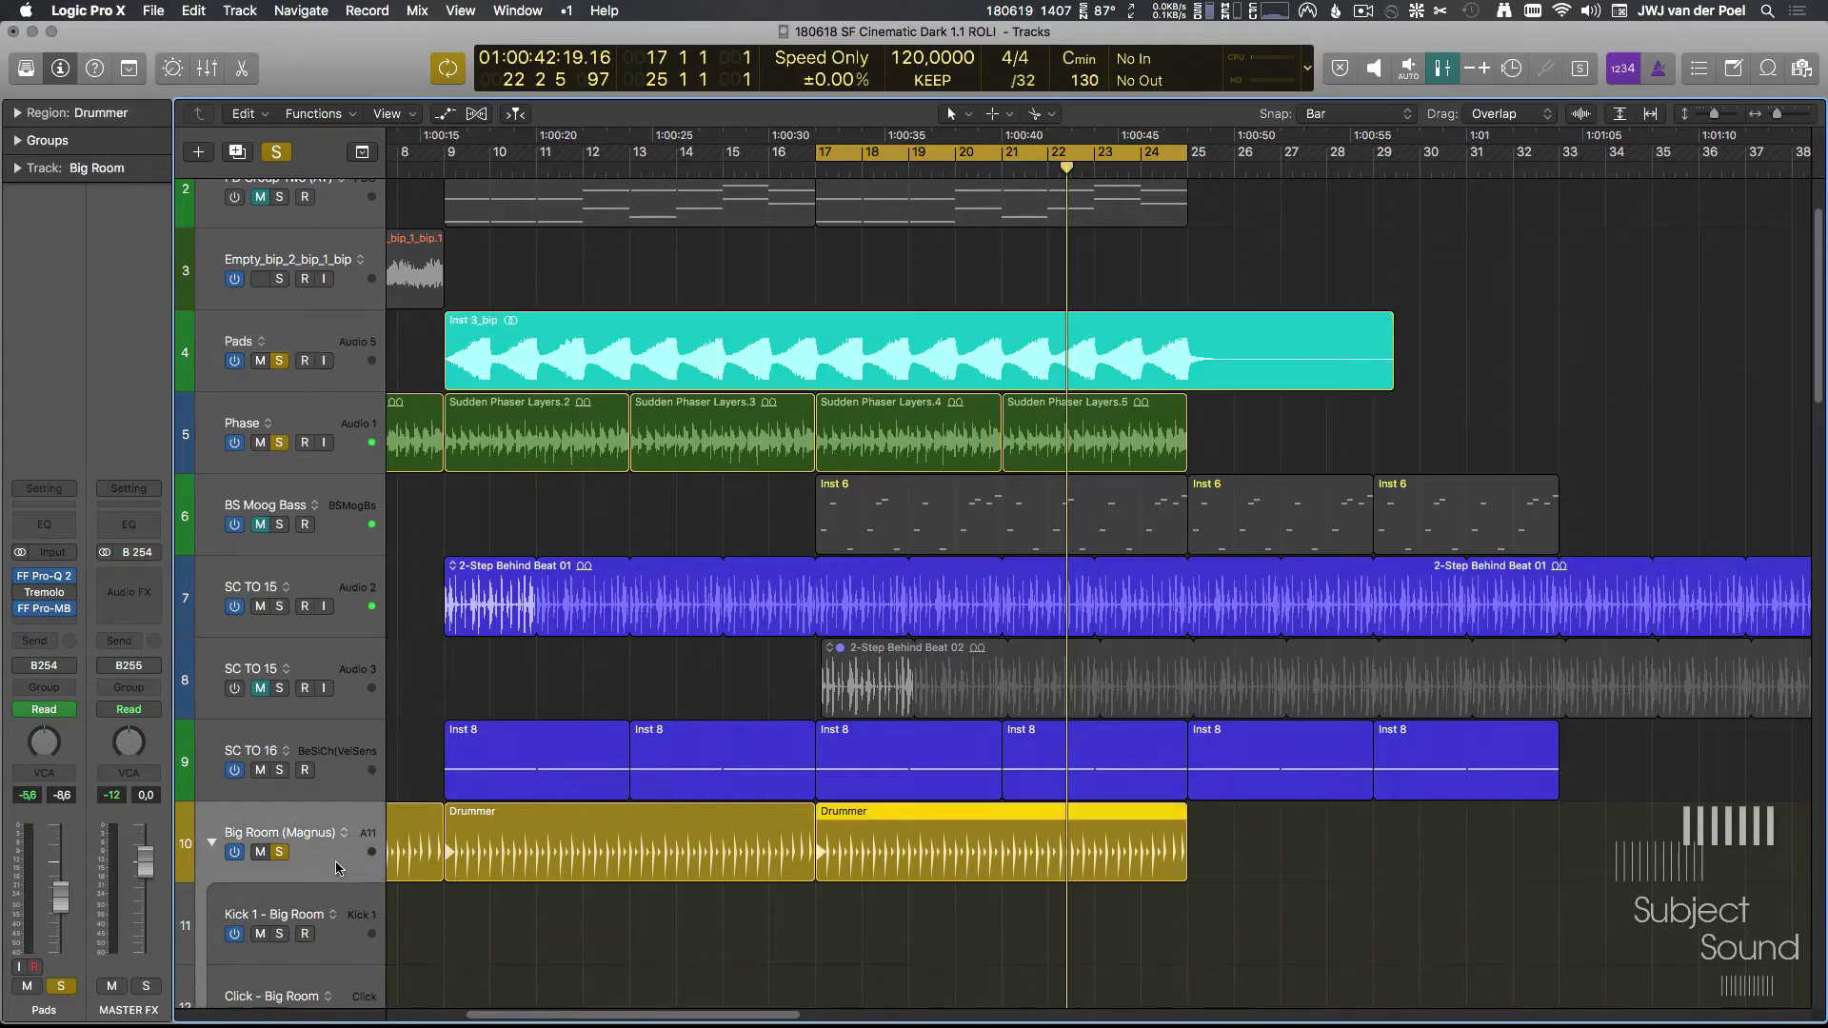
left_click(366, 371)
scroll(539, 525, "up", 2)
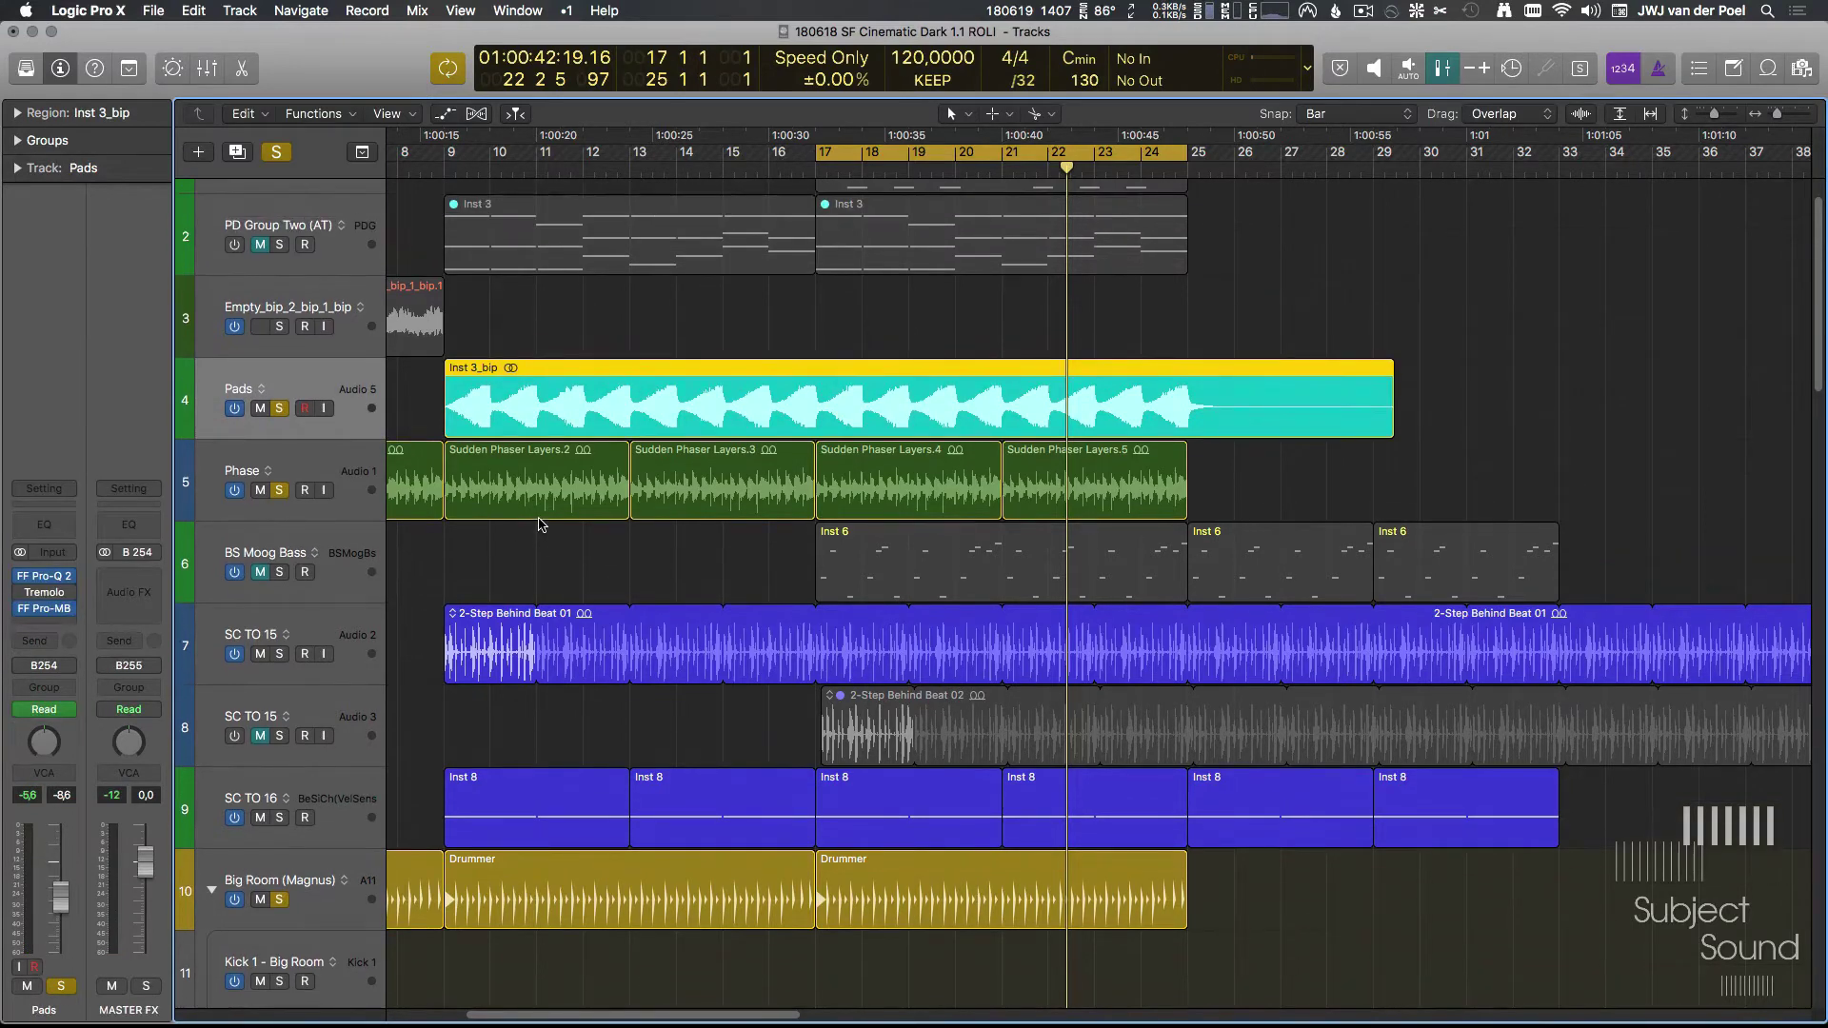
scroll(539, 525, "up", 2)
scroll(457, 533, "down", 4)
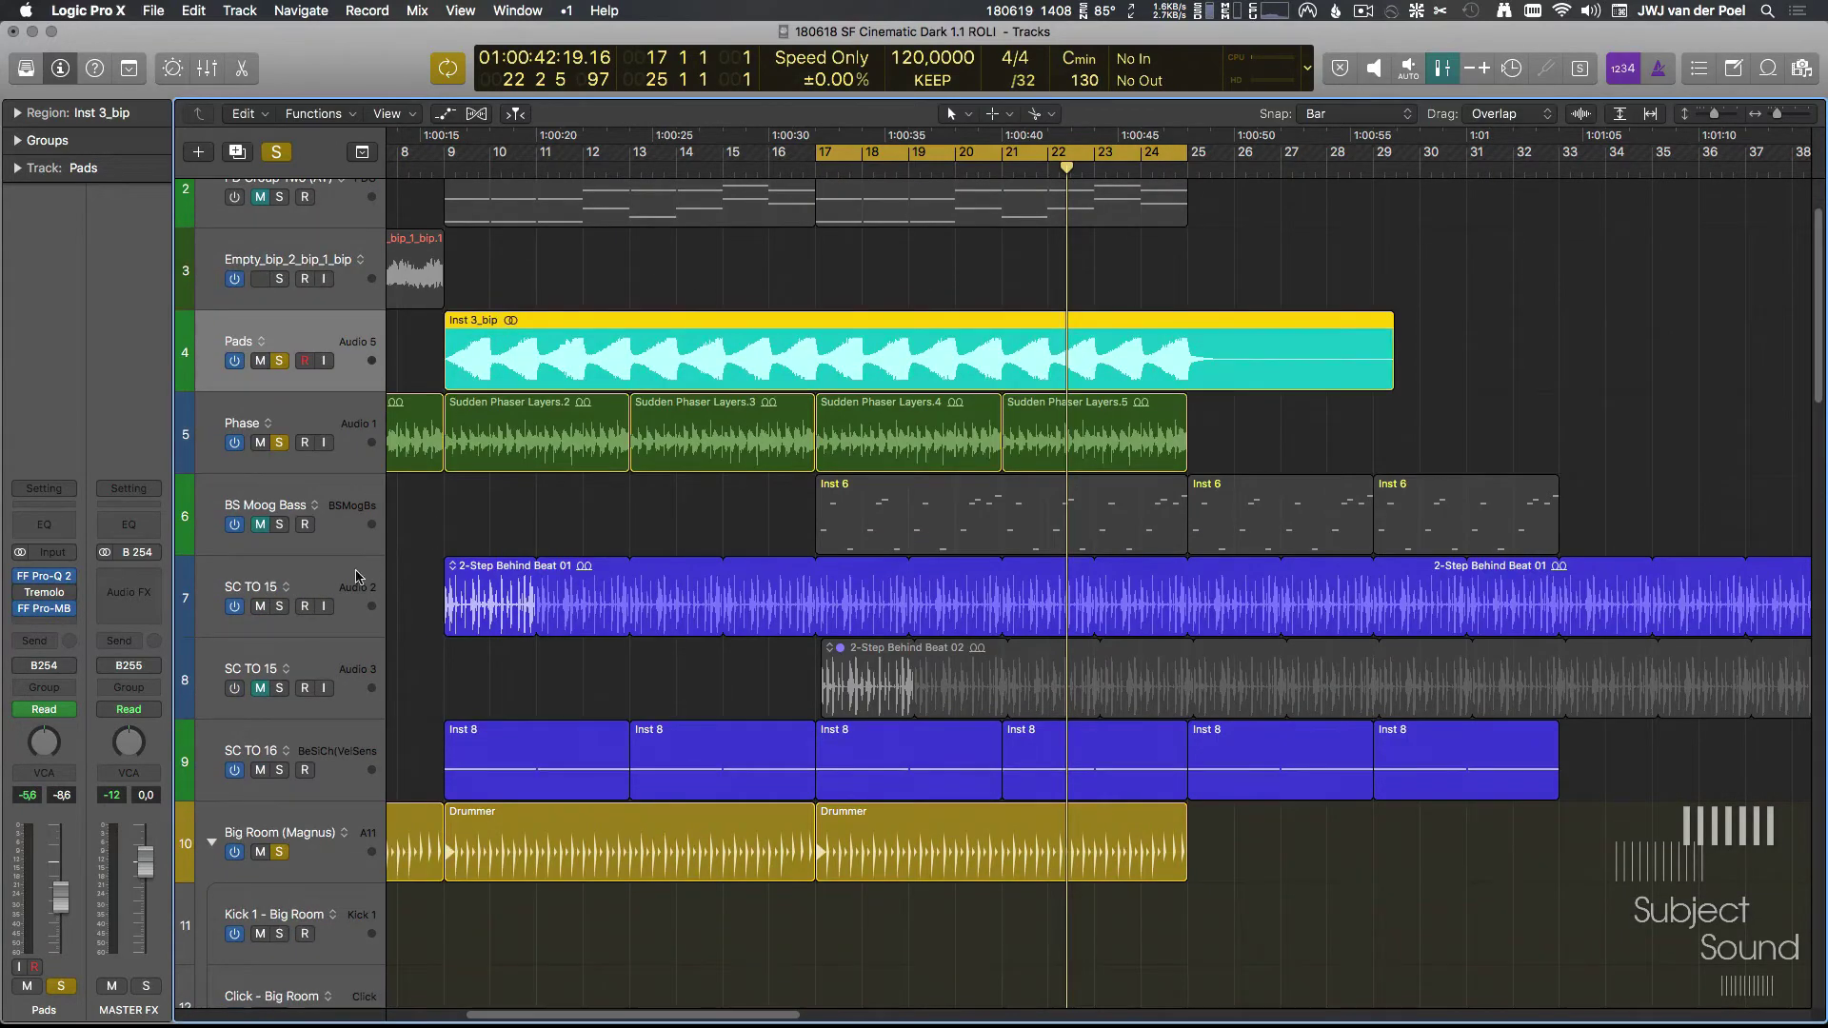
Step: Solo only the SC TO 15 track, unsoloing Pads and Phase, and start playback
left_click(353, 576)
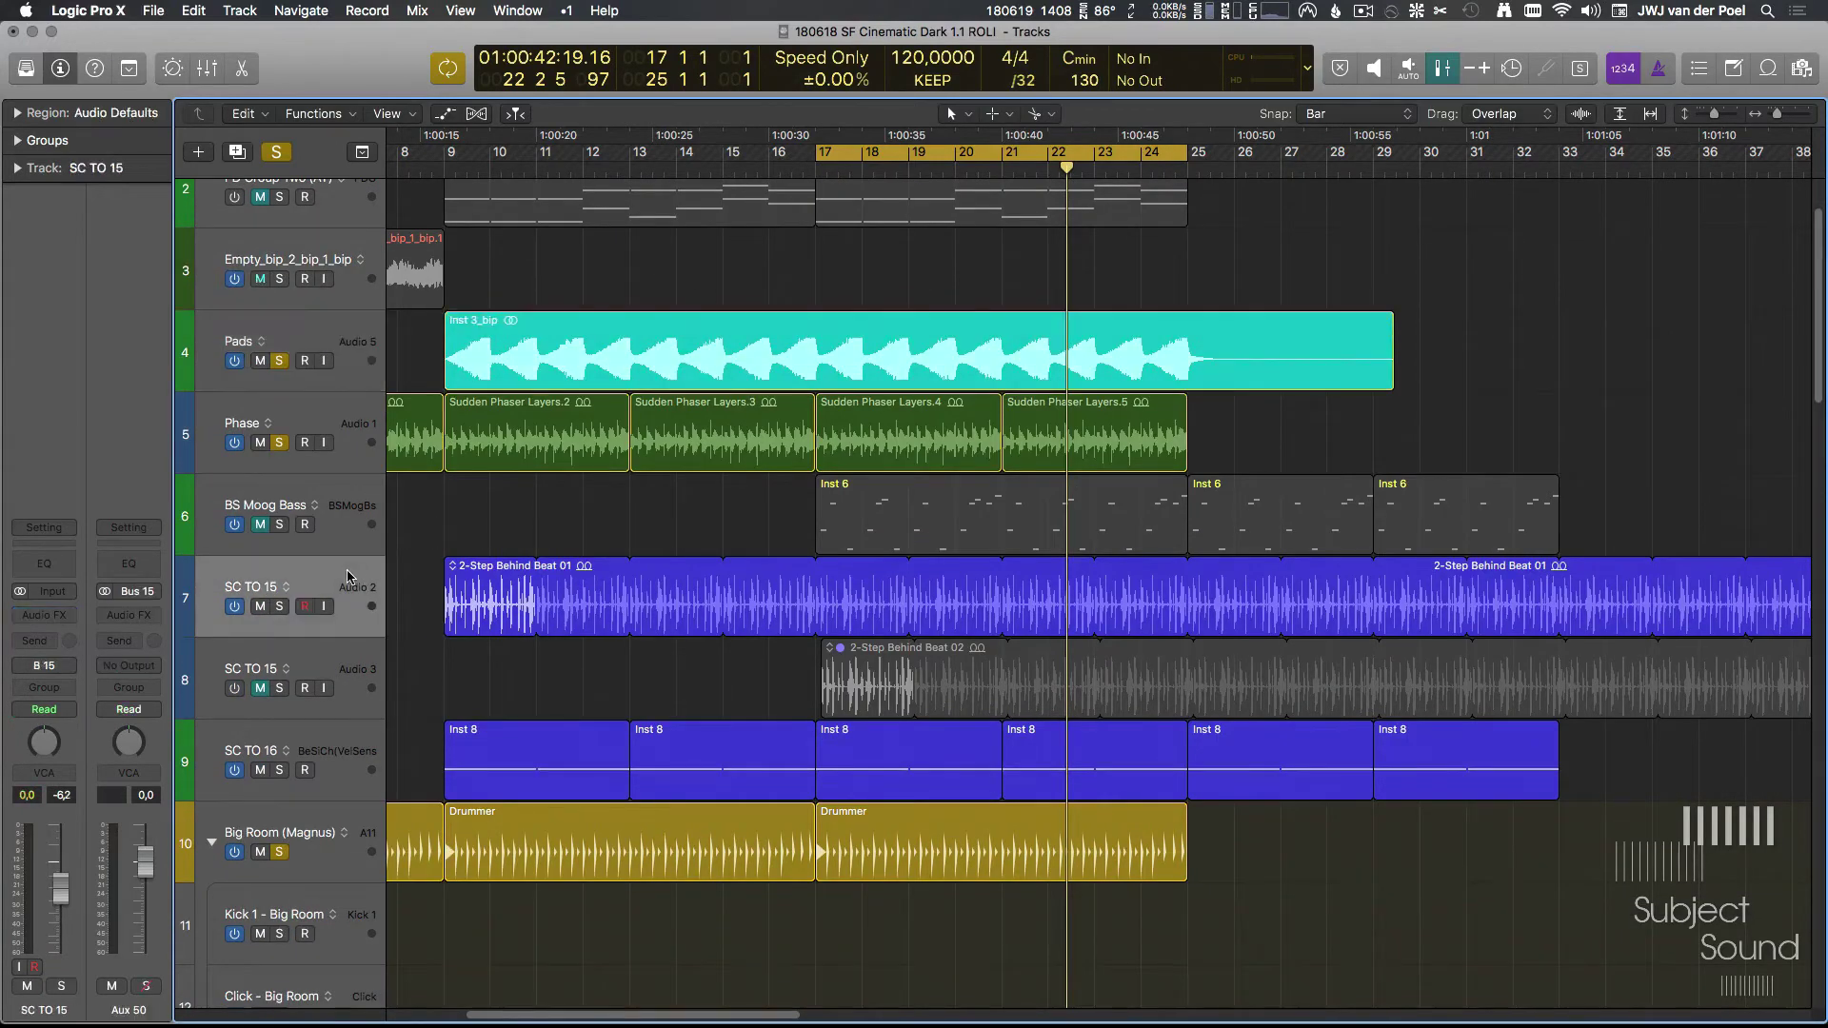
left_click(279, 607)
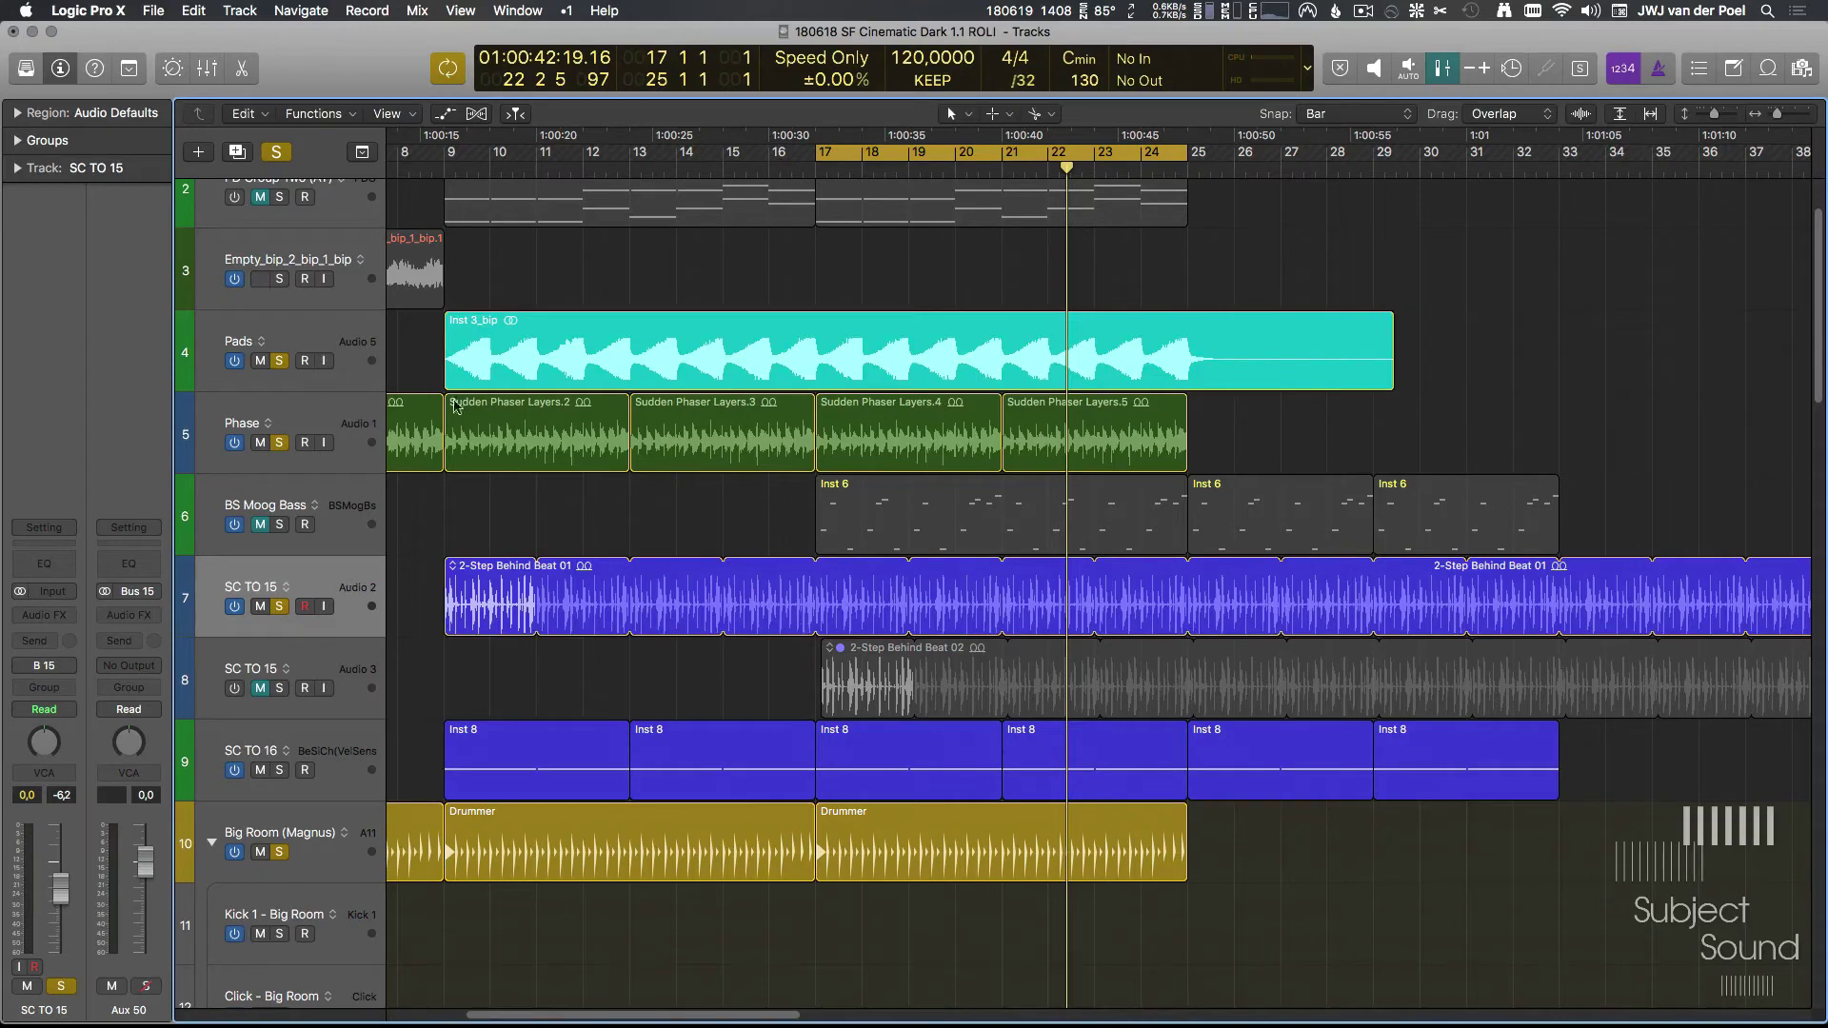
left_click_drag(283, 364, 281, 420)
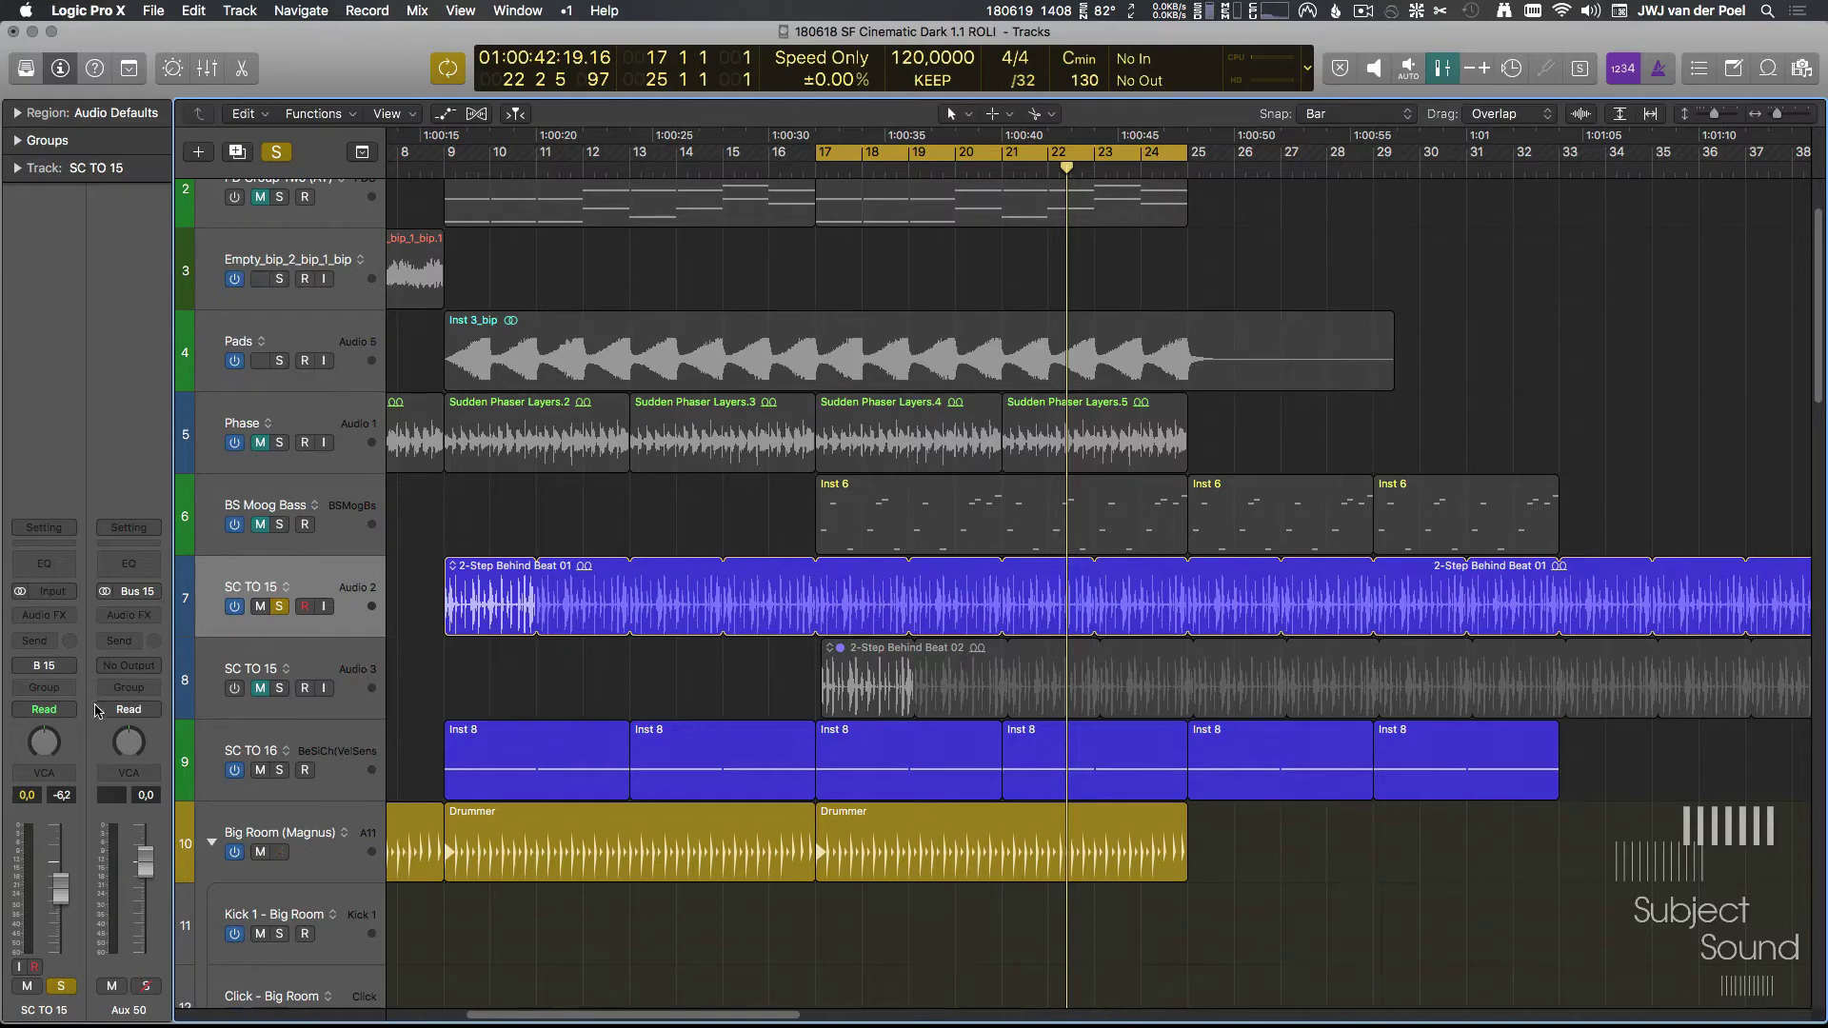
left_click(131, 672)
mouse_move(176, 696)
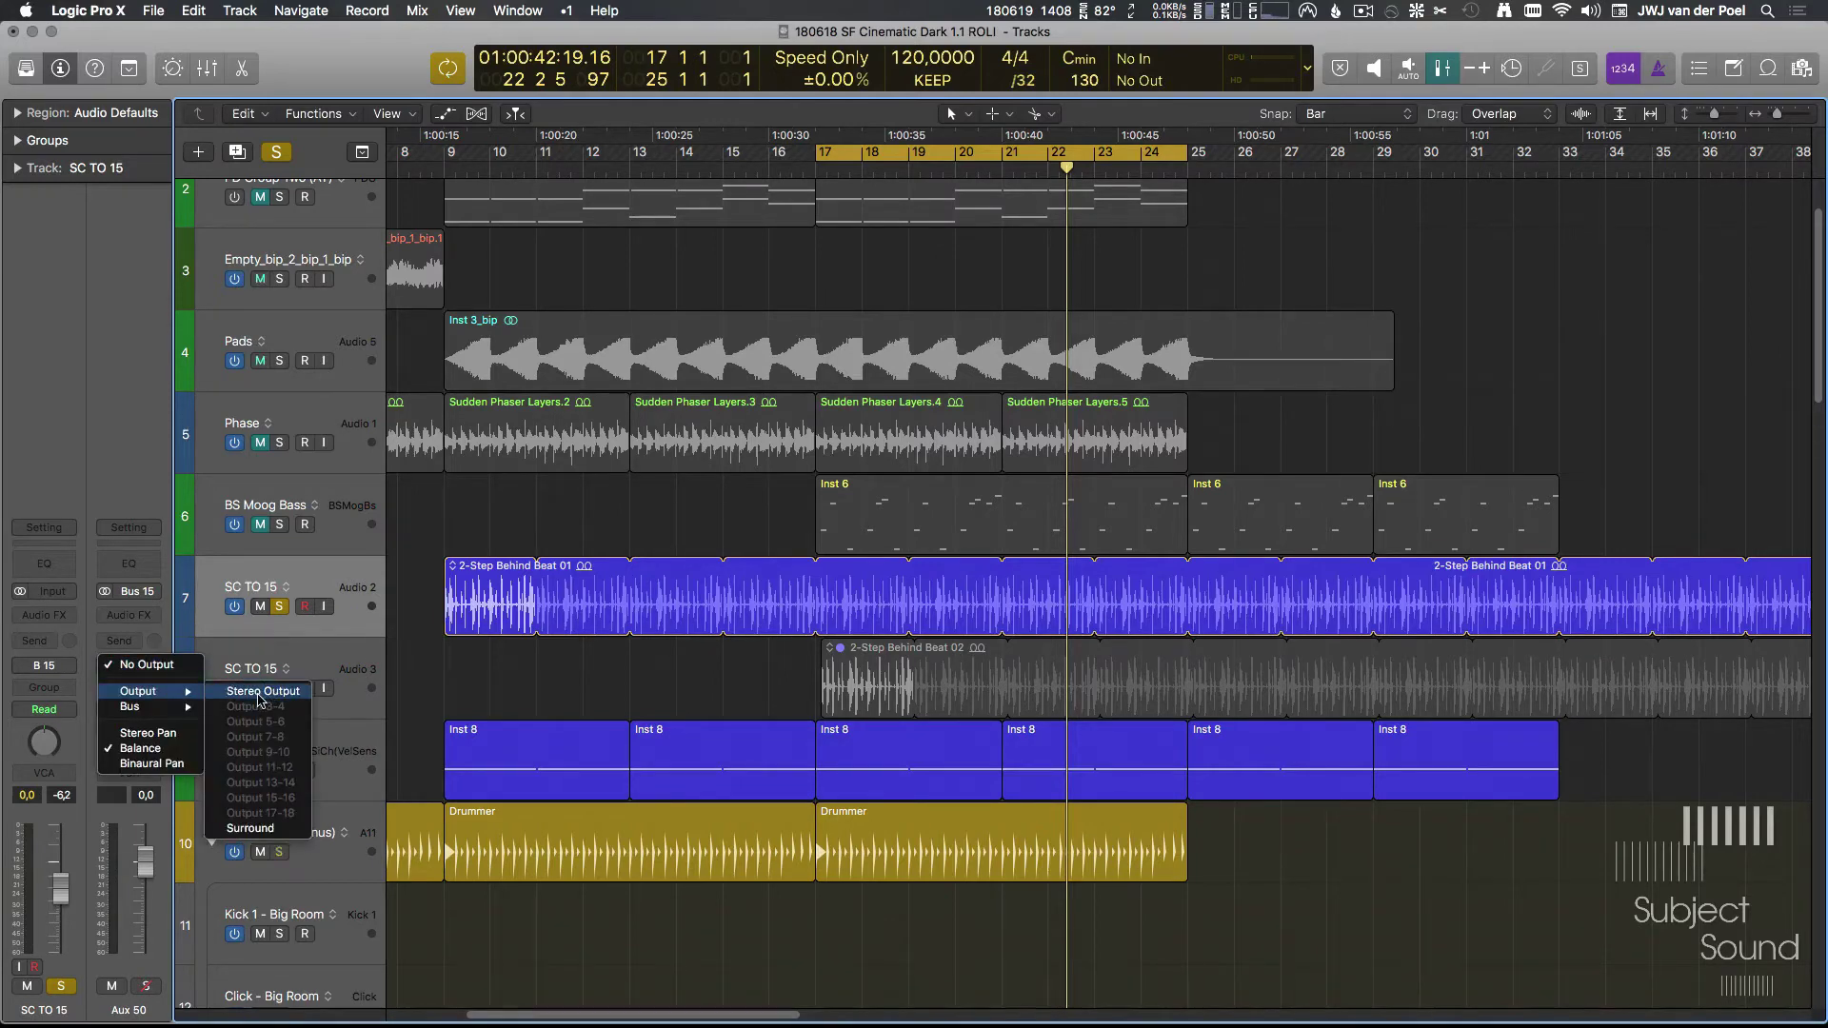
left_click(103, 984)
key("space")
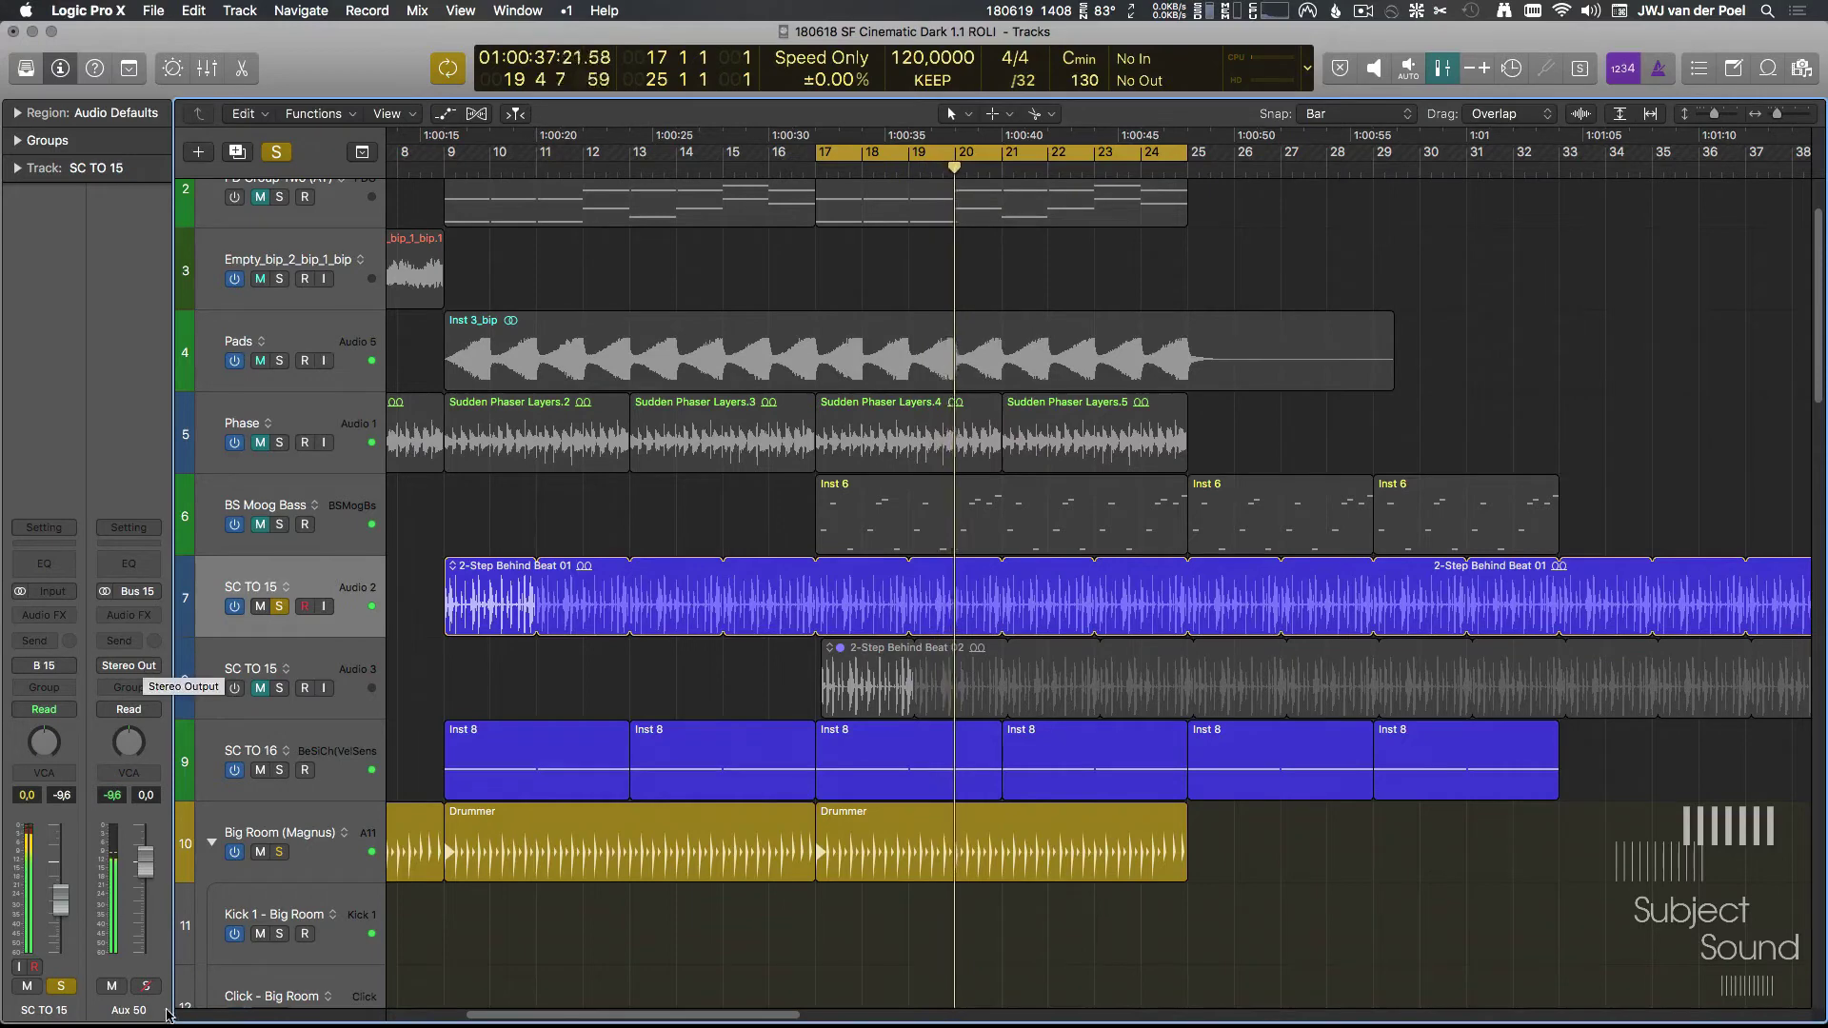
Step: Rename the Bus 15 aux 'SC 15' and set its output to No Output
double_click(129, 1010)
type("SC 15")
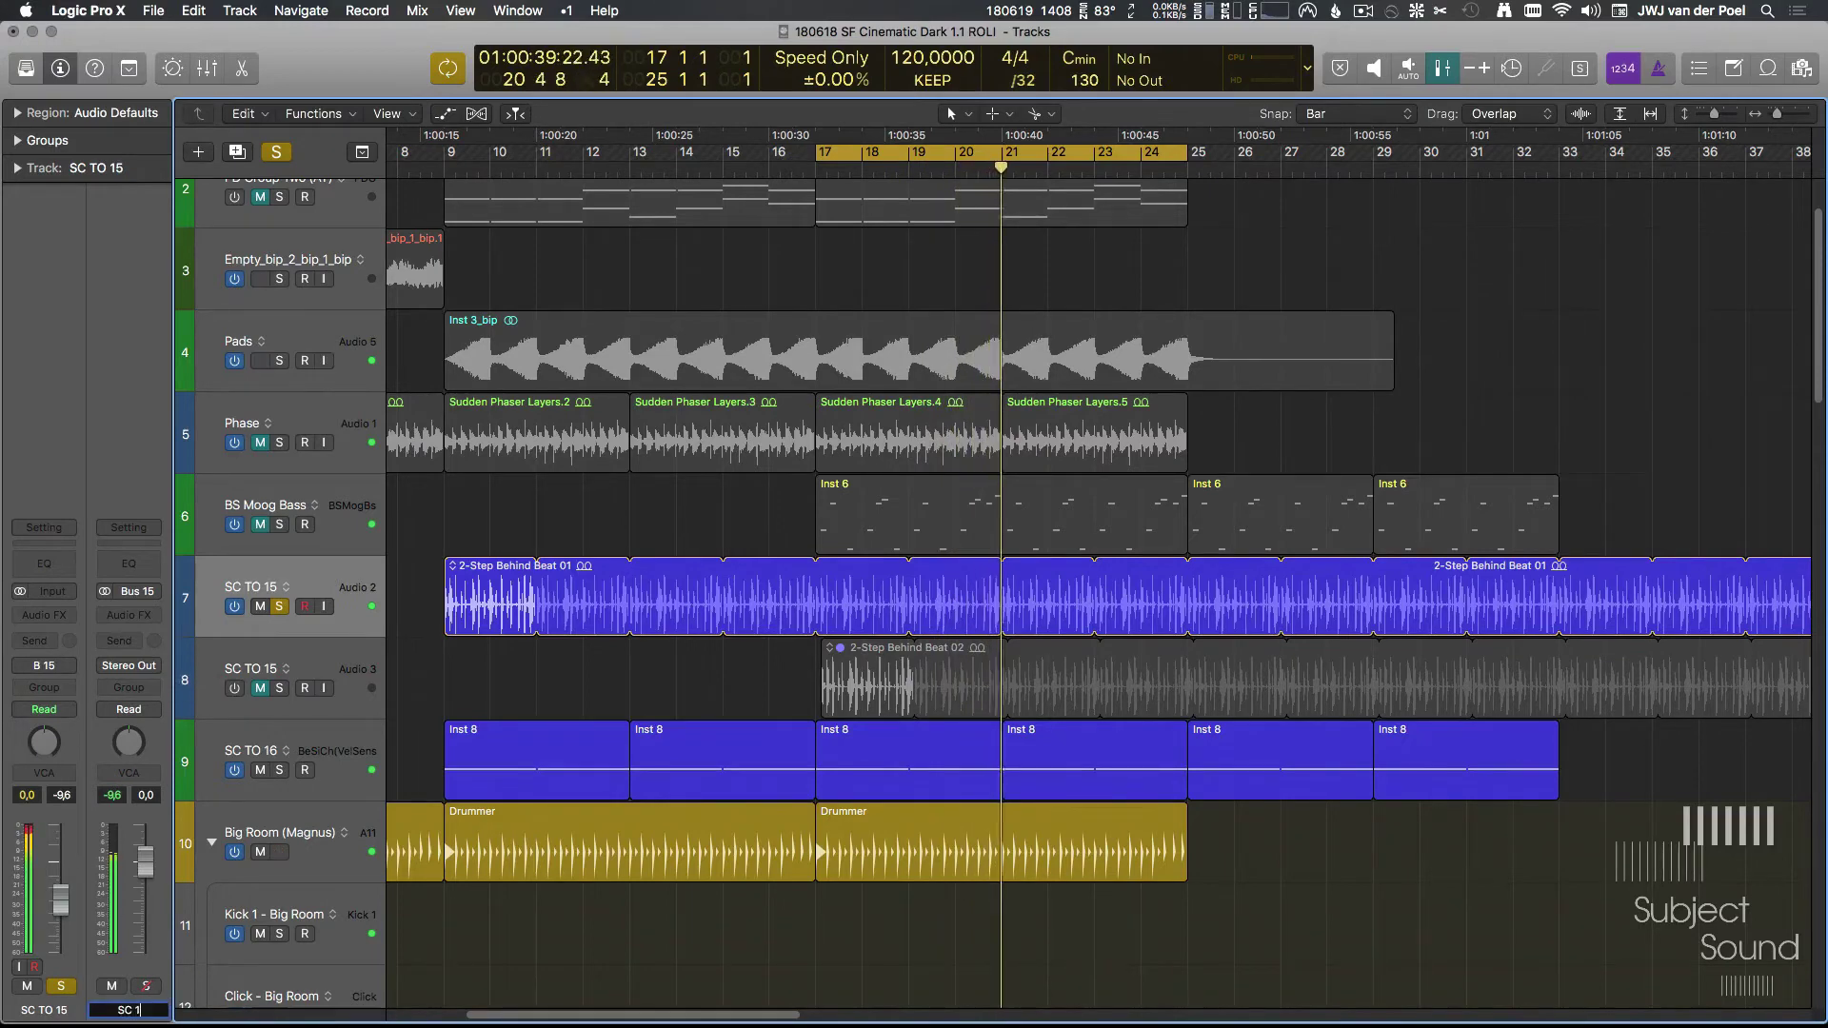
key("Return")
left_click(140, 671)
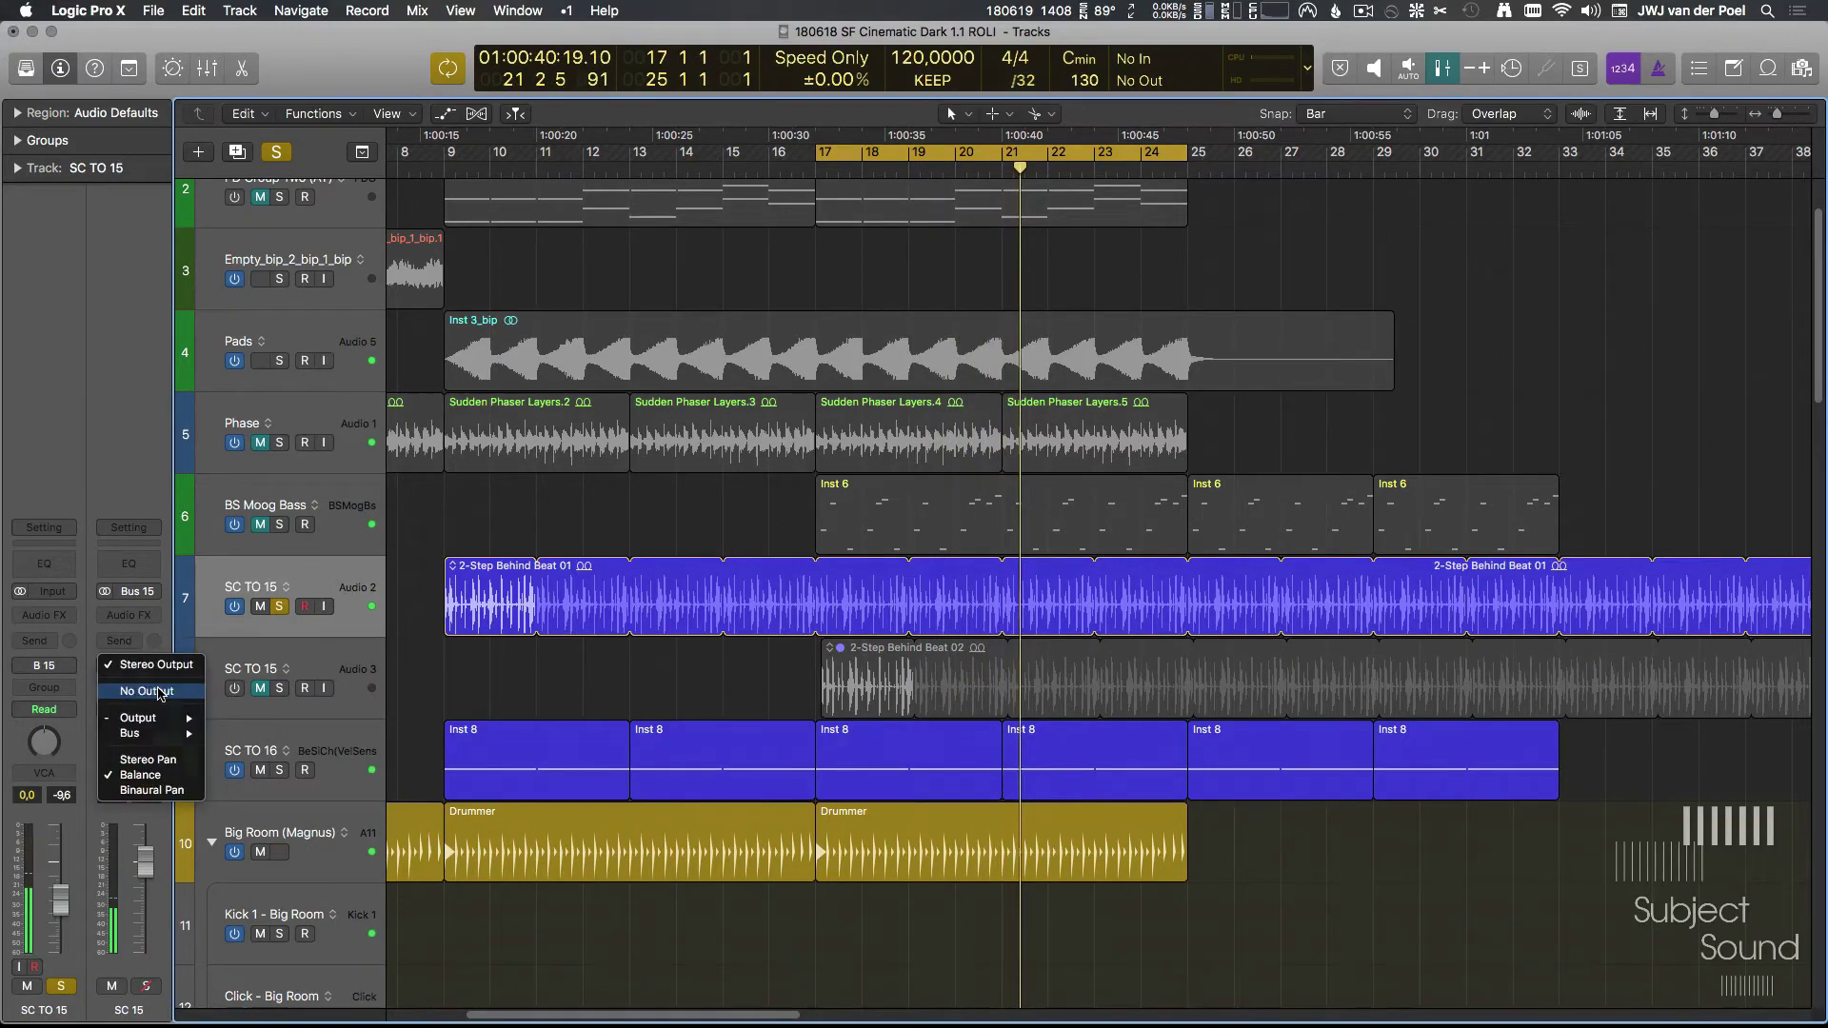
left_click(160, 692)
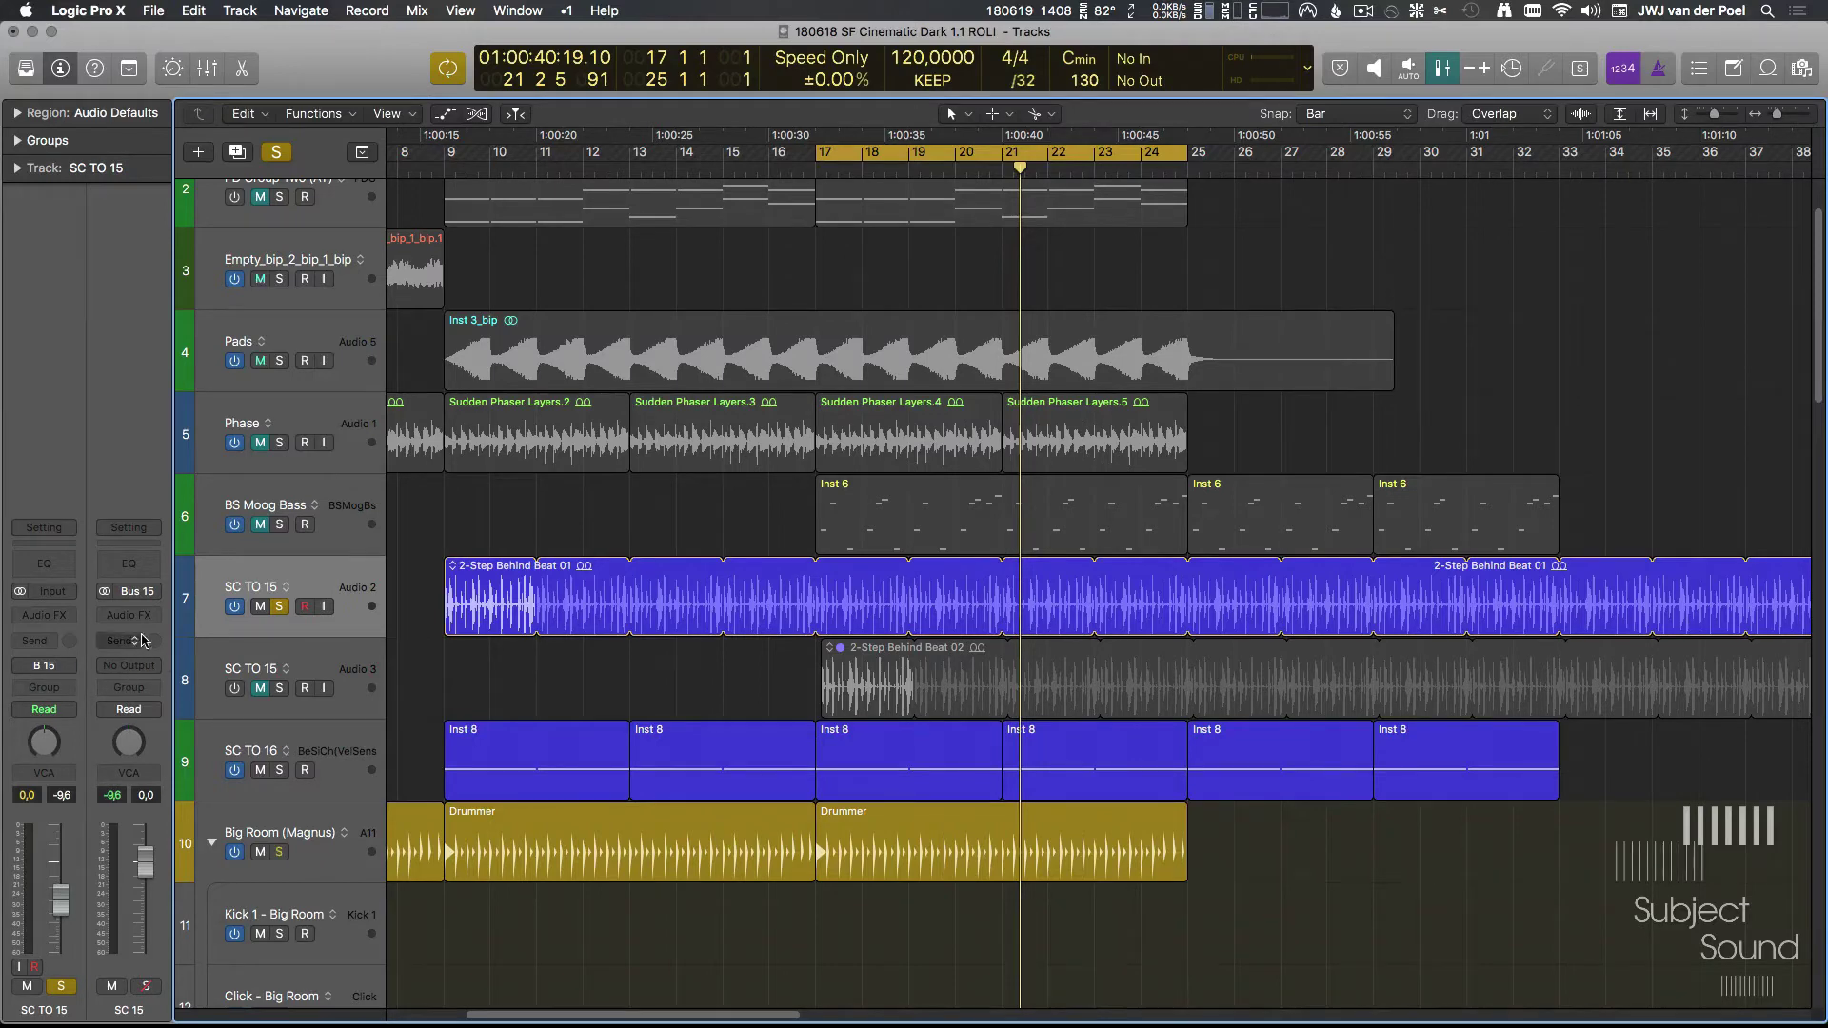
left_click(284, 355)
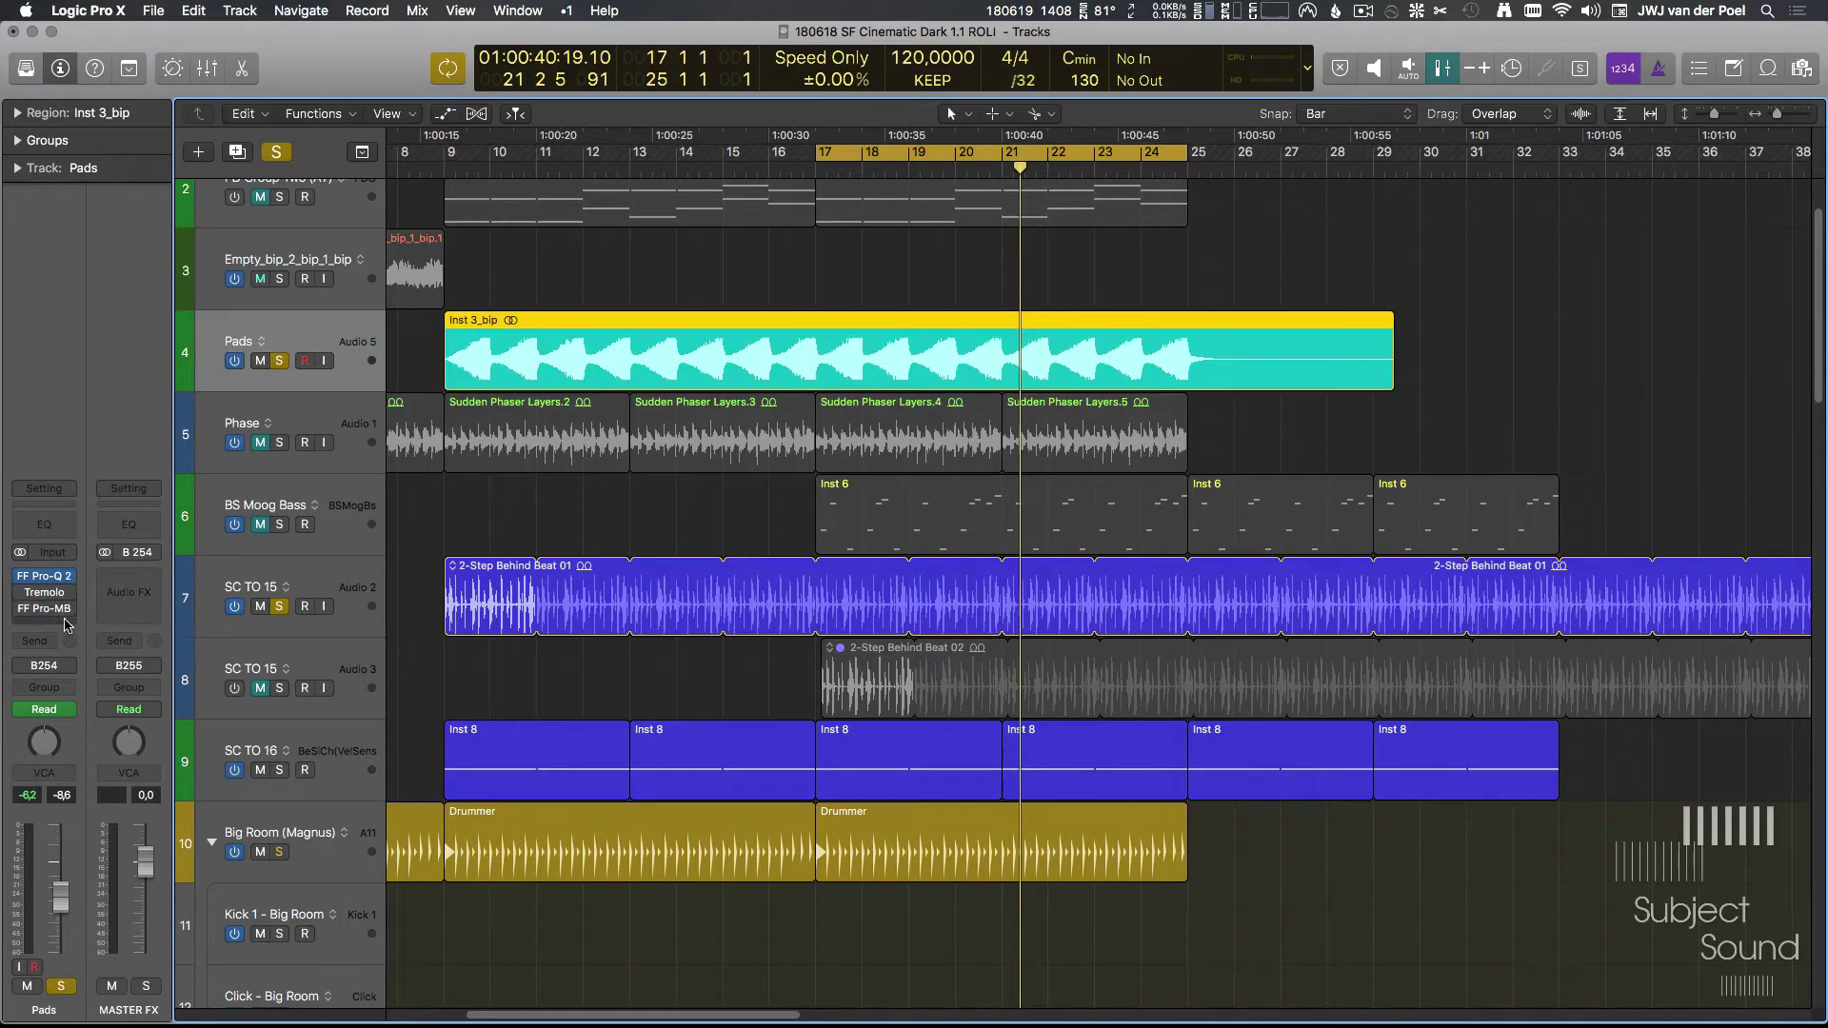
Step: Insert a second stereo FabFilter Pro-MB on the Pads channel
left_click(65, 624)
mouse_move(119, 803)
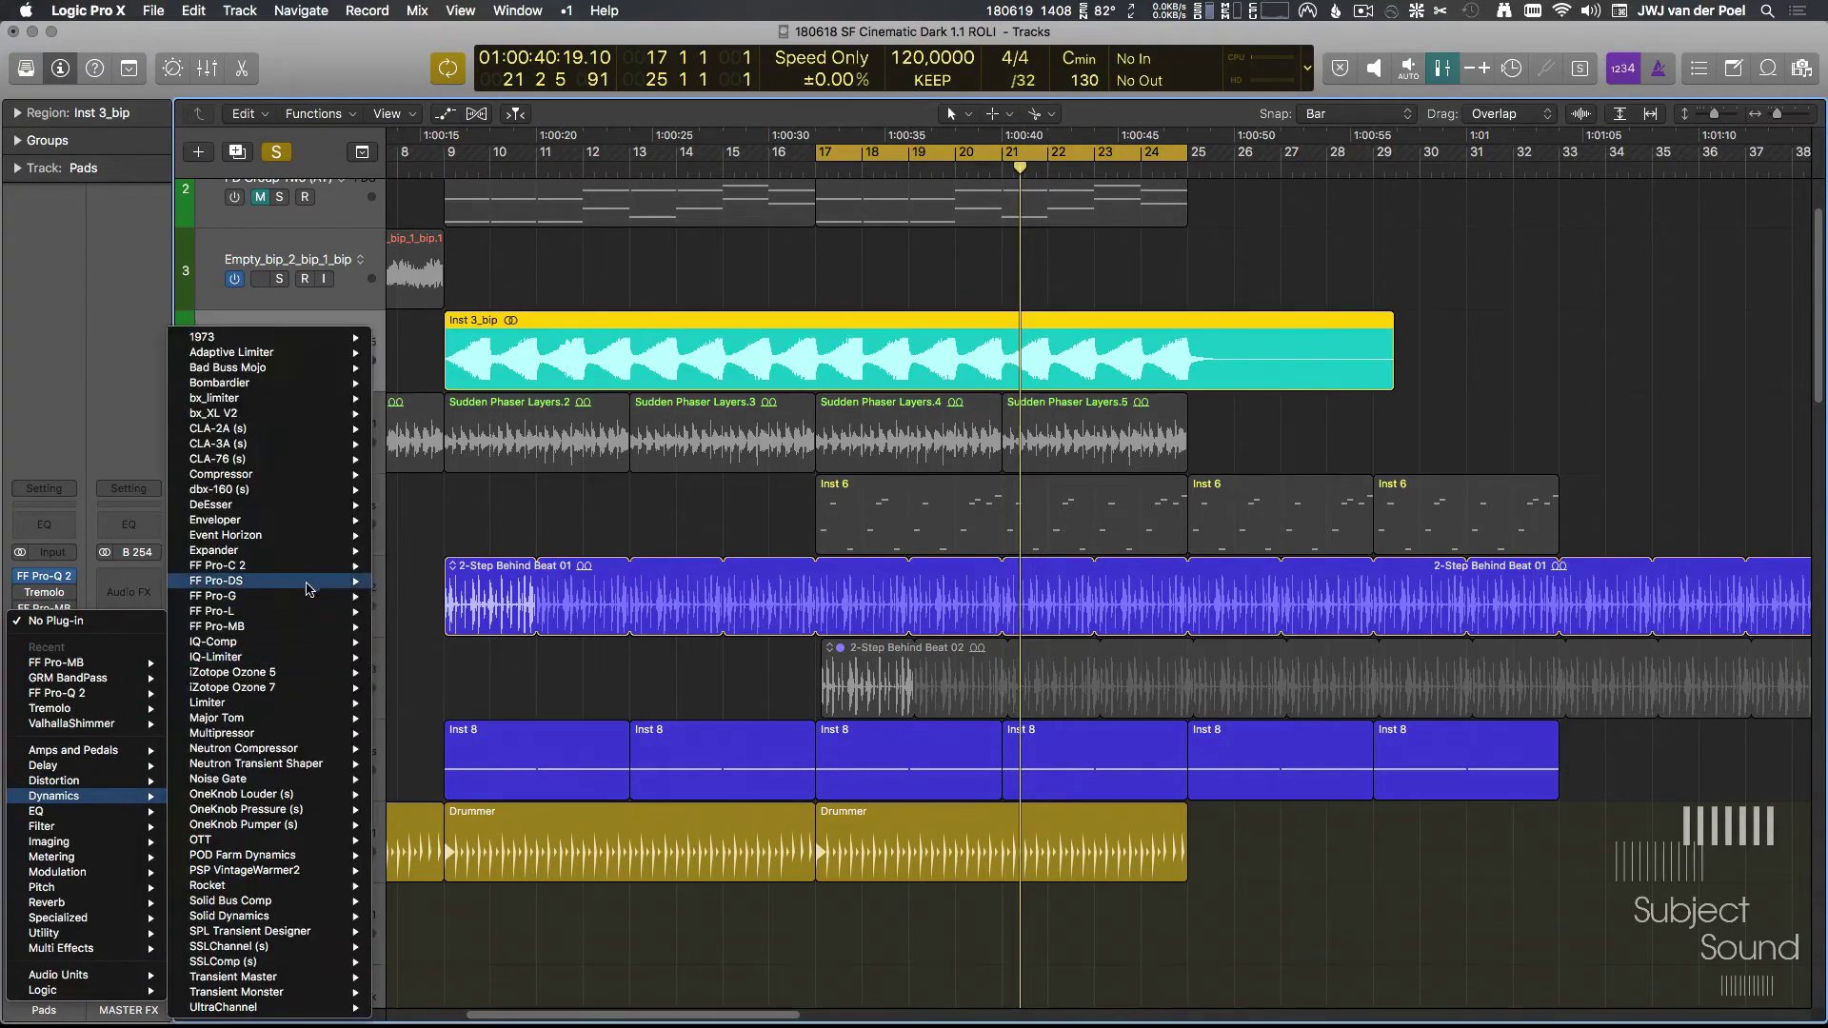
mouse_move(305, 627)
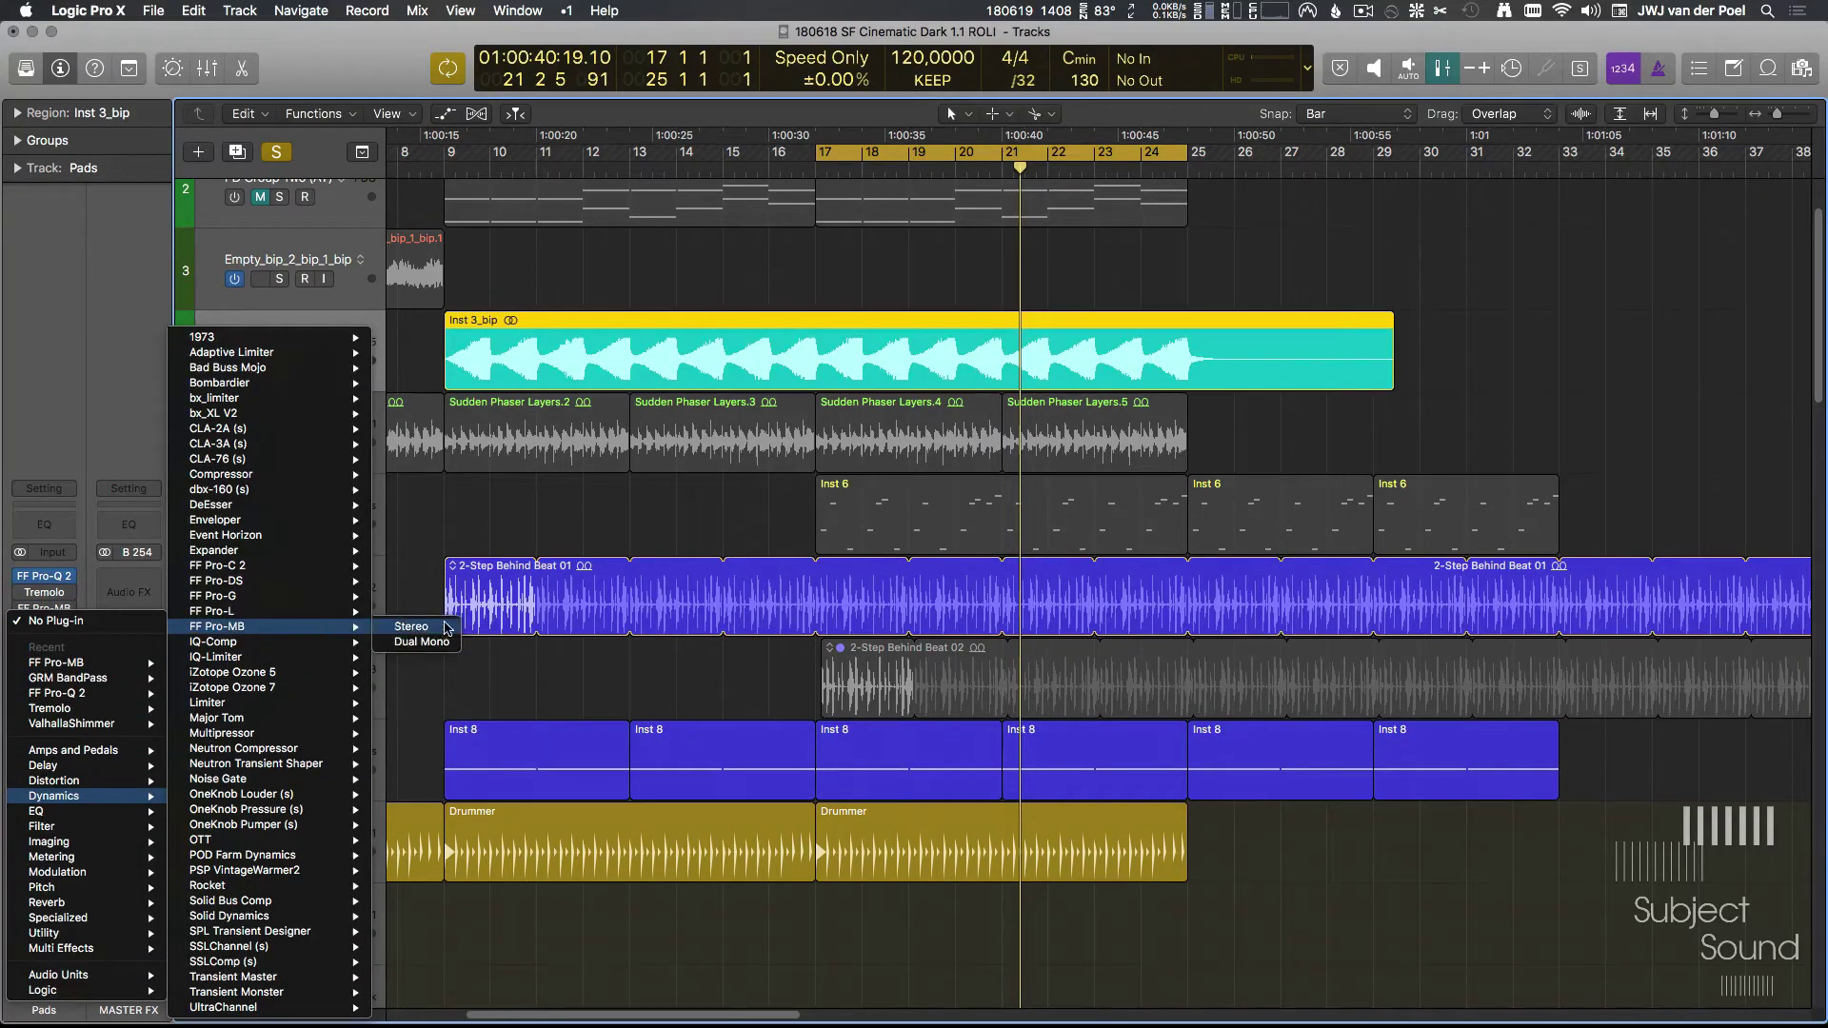
left_click(435, 632)
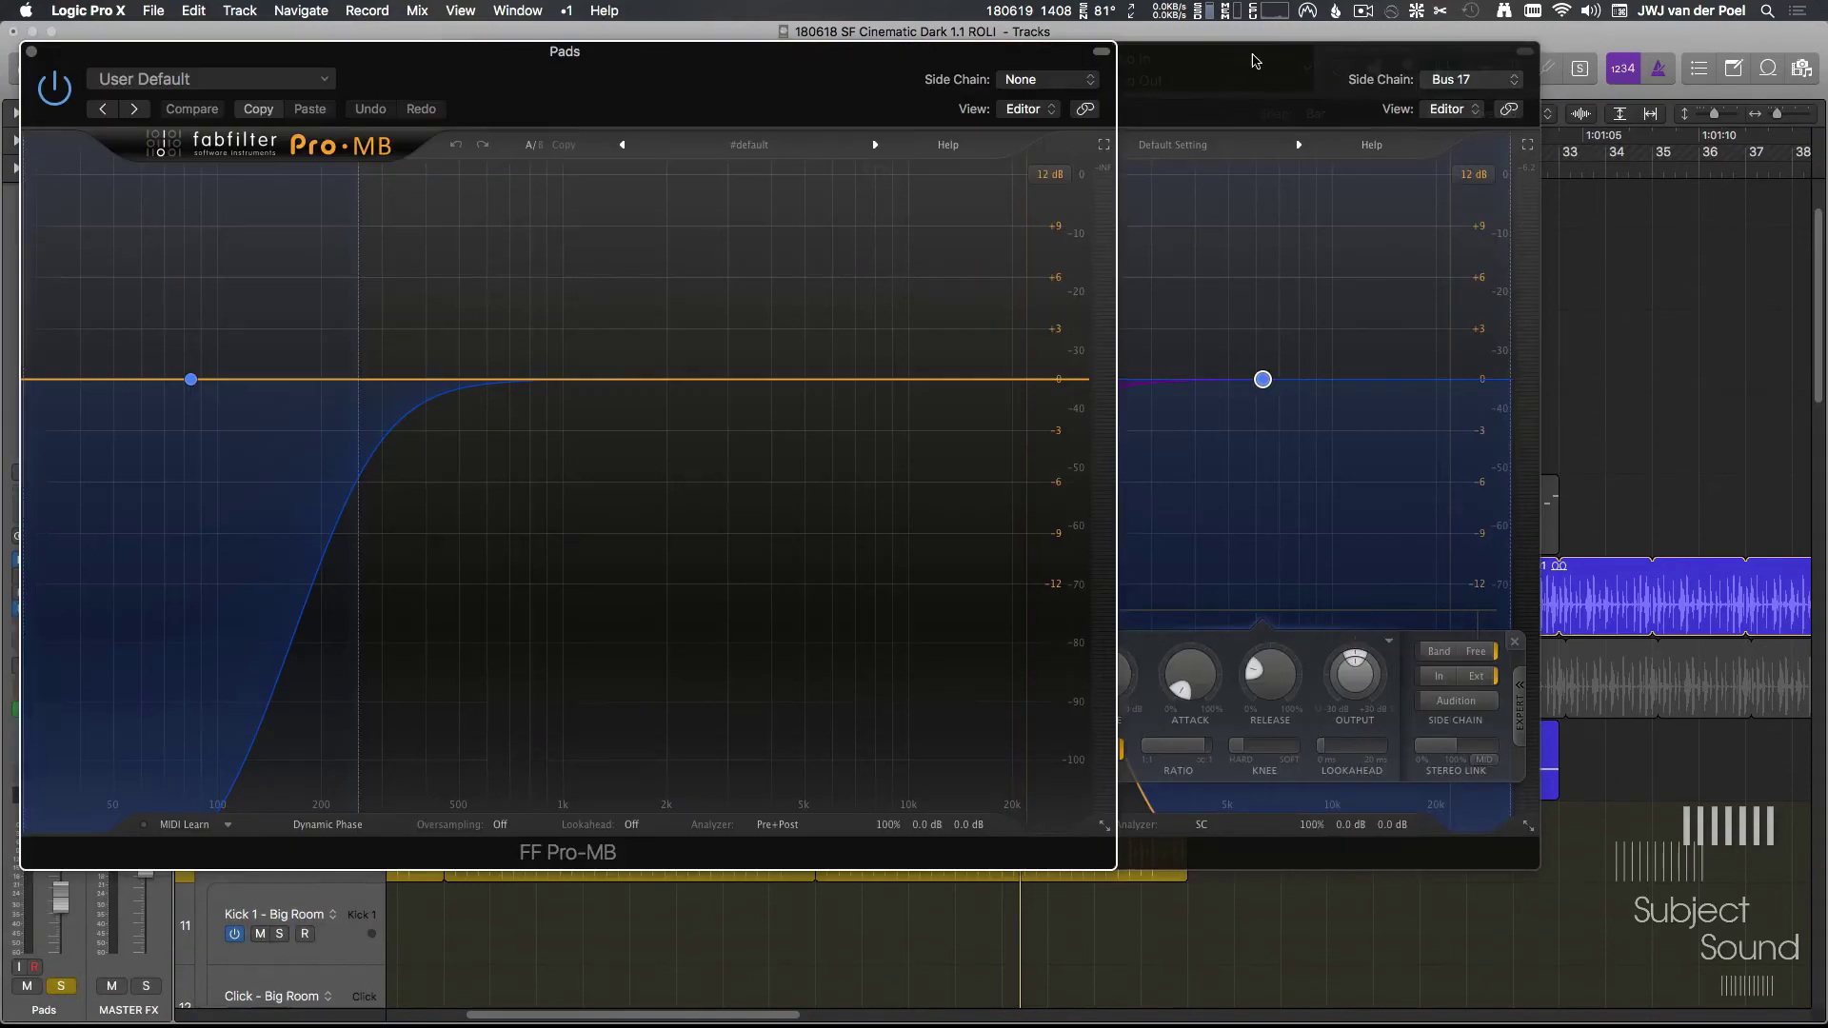
left_click_drag(1029, 86, 1242, 78)
Step: Side-chain the Pro-MB from Bus 15 and stretch its band to 30000 Hz
left_click(1257, 74)
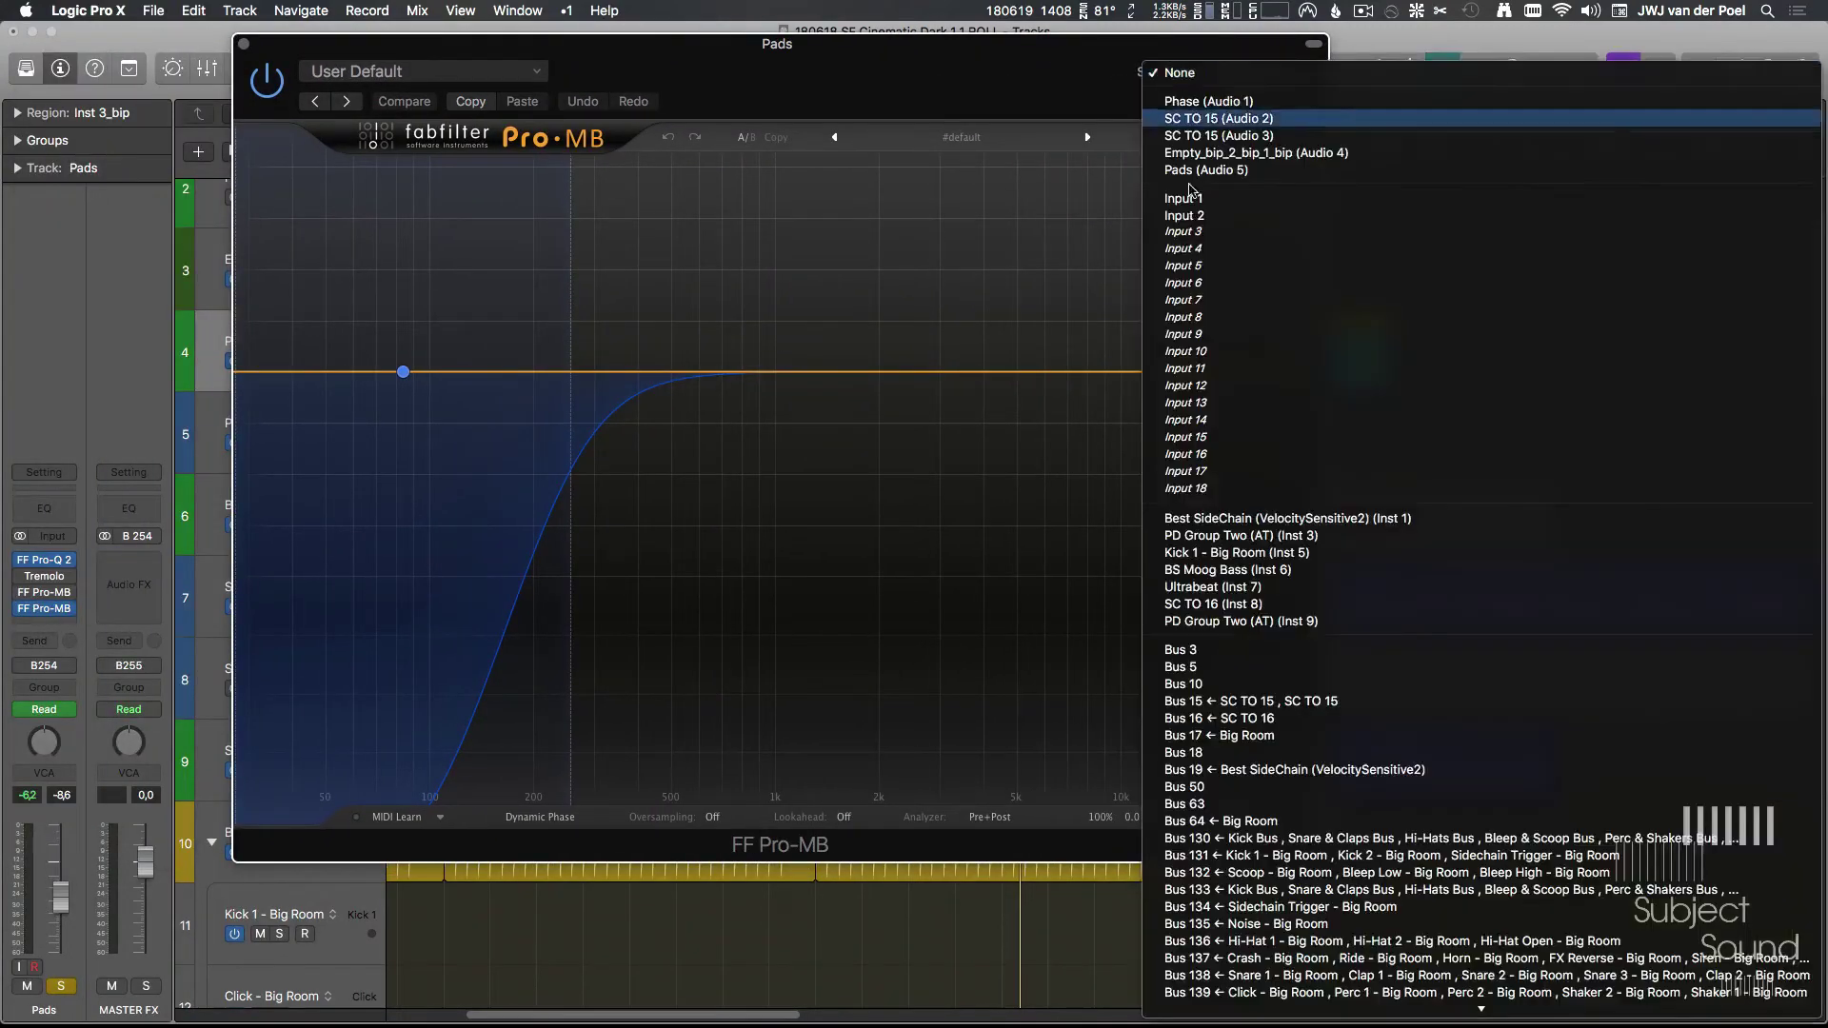
left_click(1247, 614)
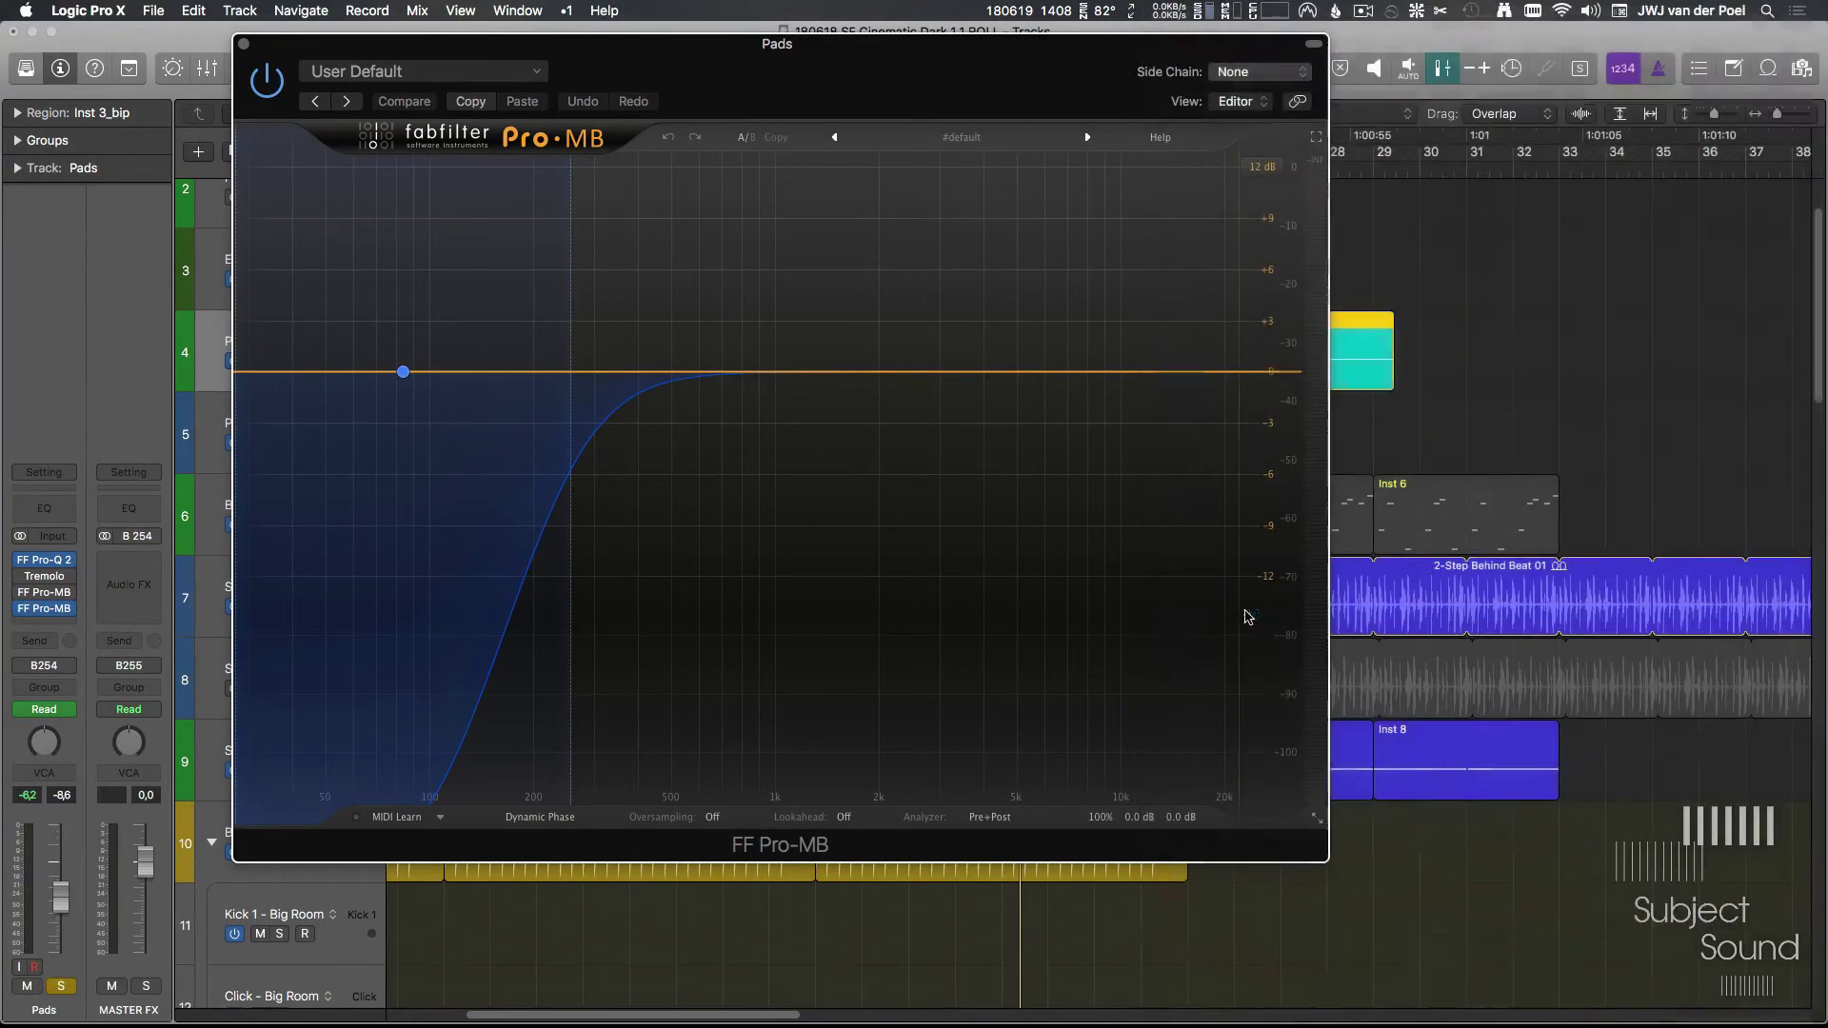
left_click_drag(583, 331, 1301, 334)
key("super+w")
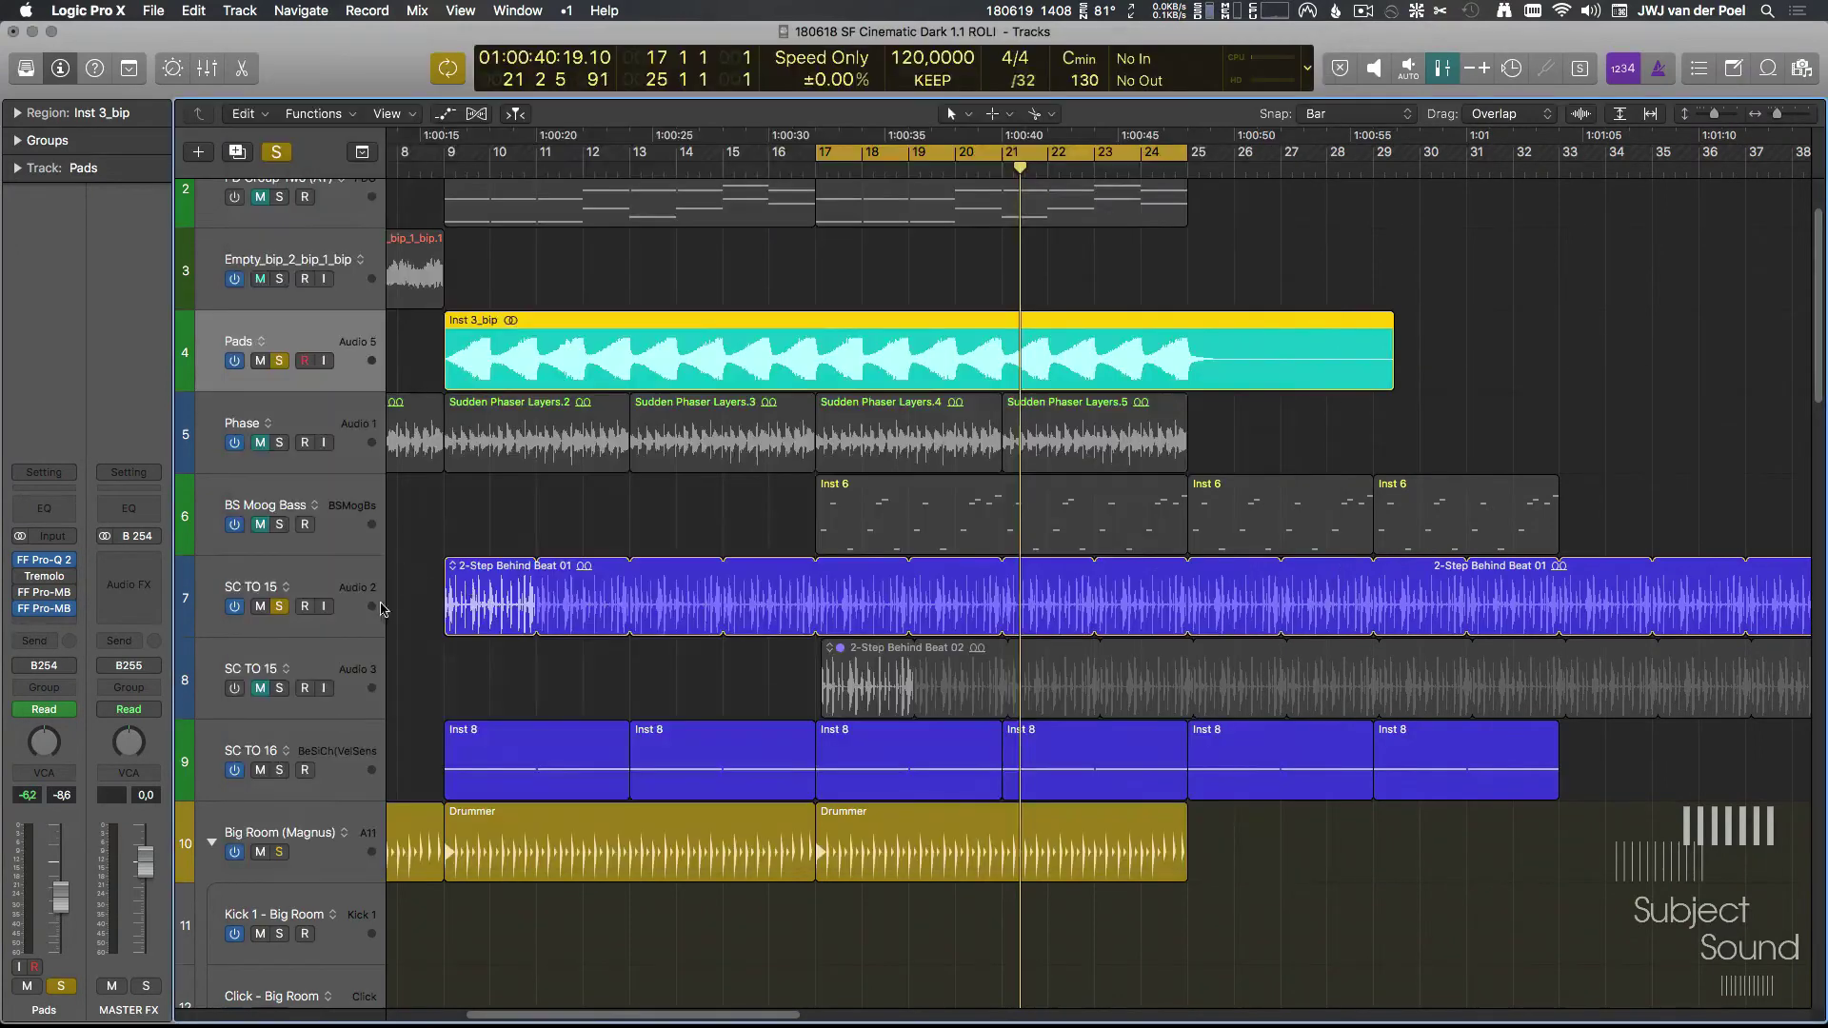
Step: Set the band's side-chain detection to Free, spanning 80 Hz to about 1.5 kHz
key("v")
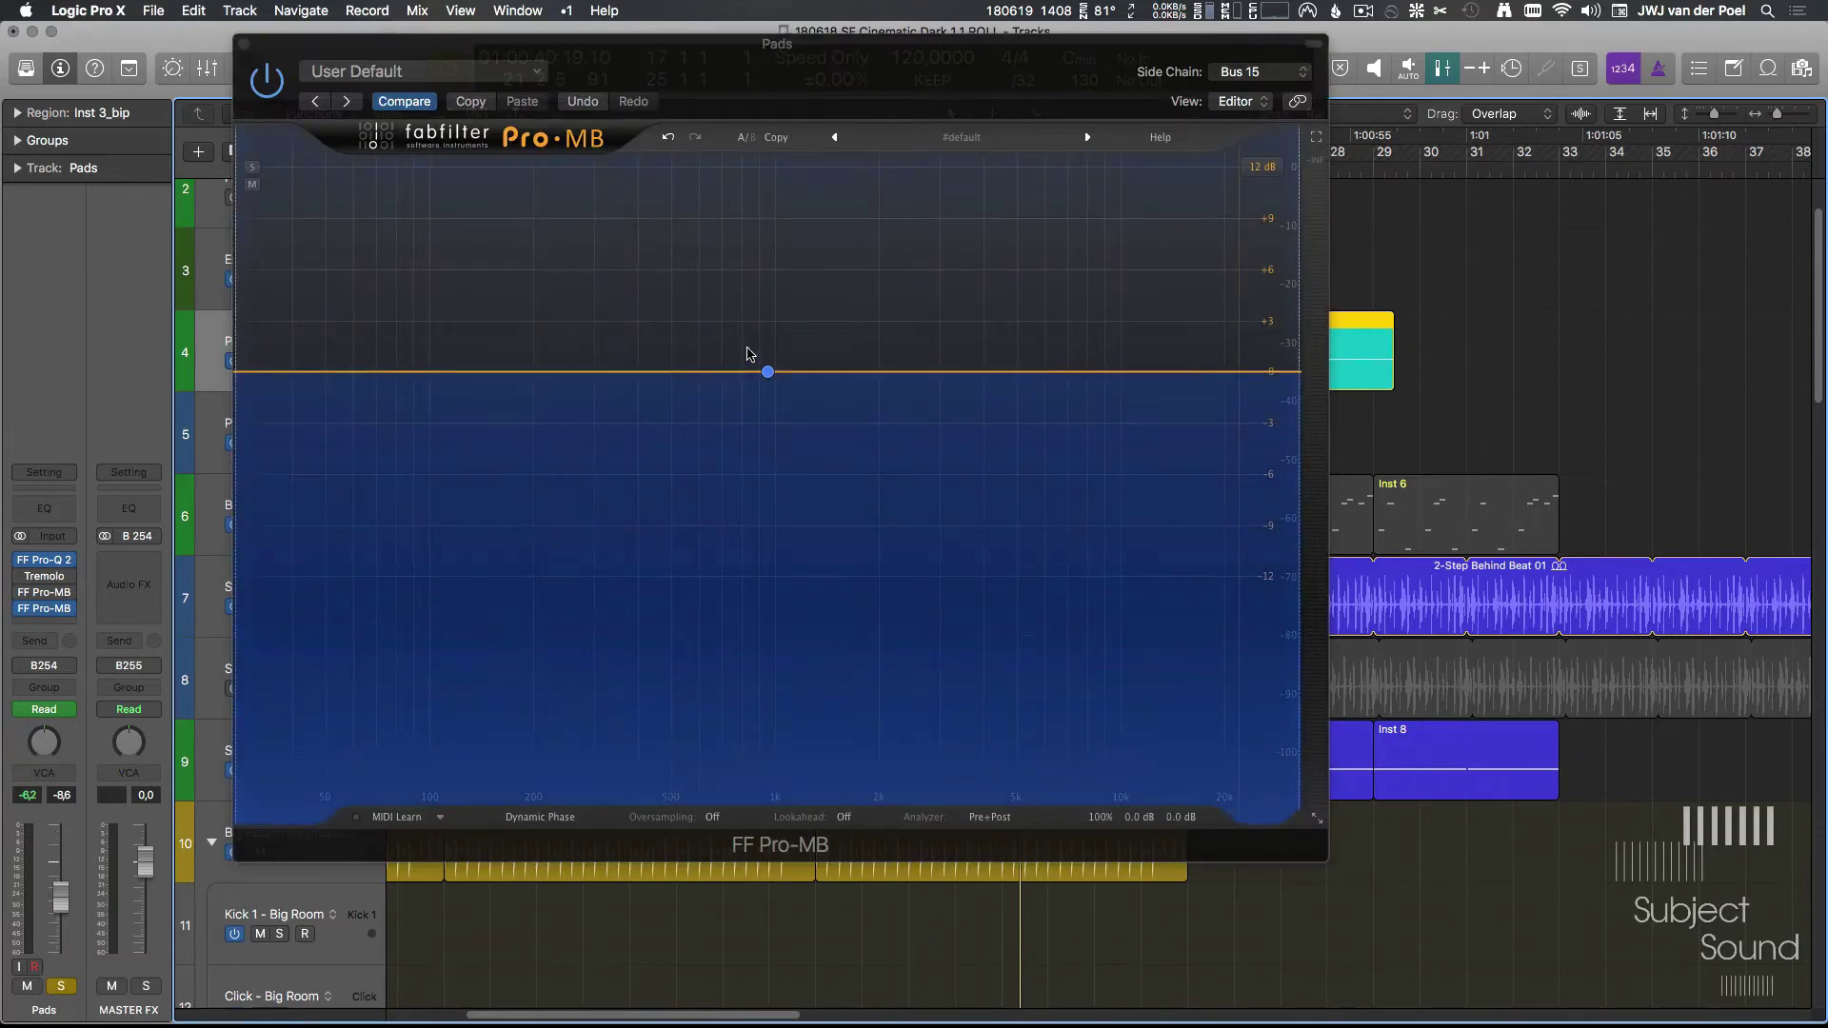
left_click(768, 372)
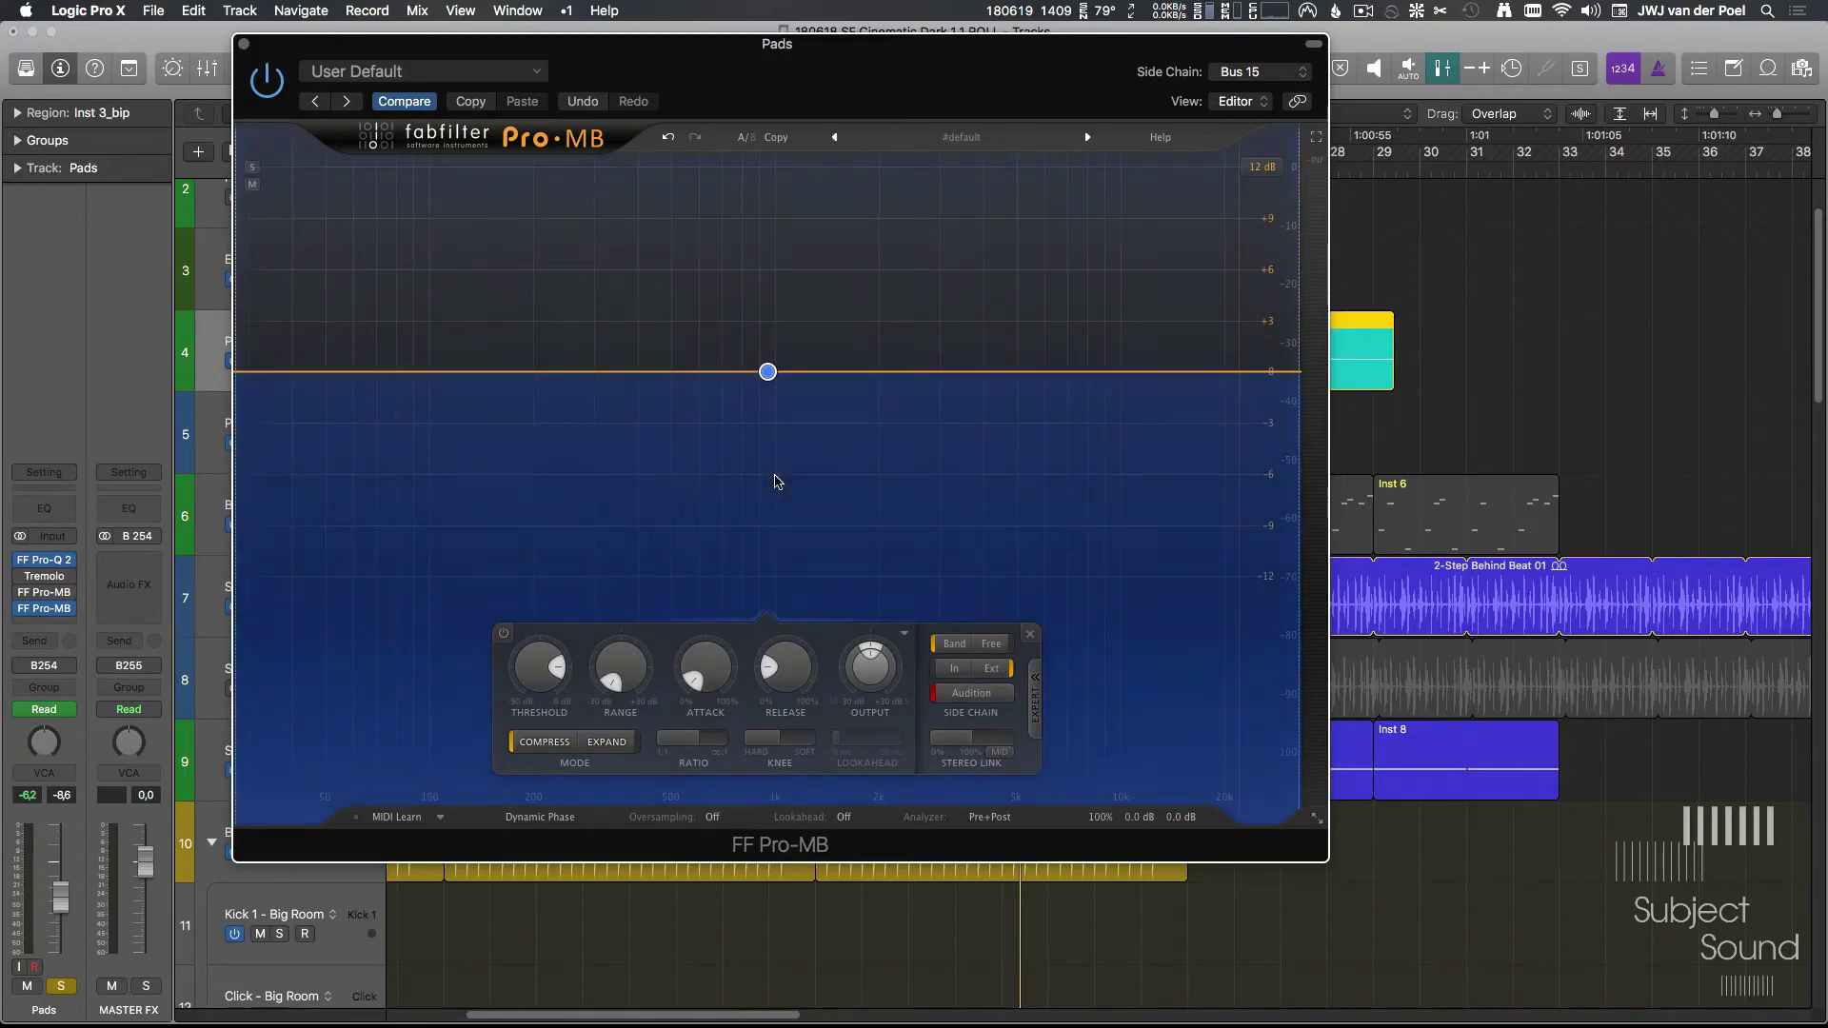
key("space")
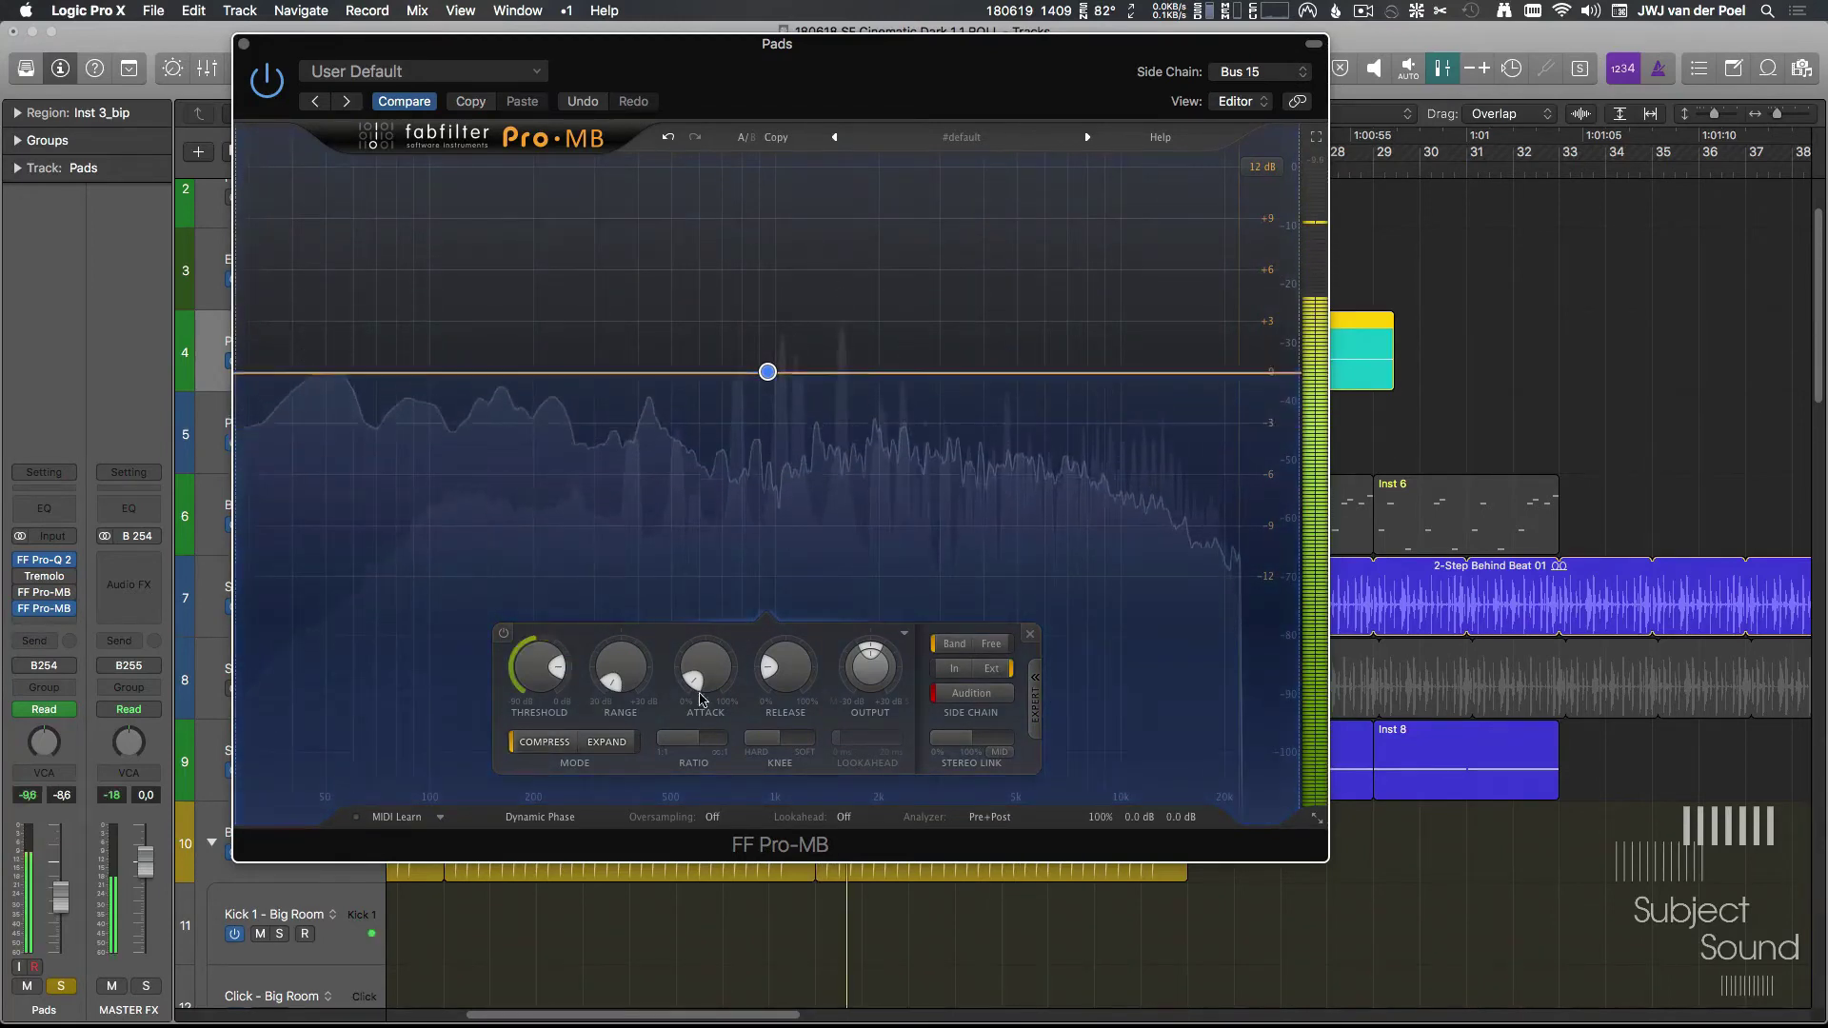
key("space")
left_click(991, 645)
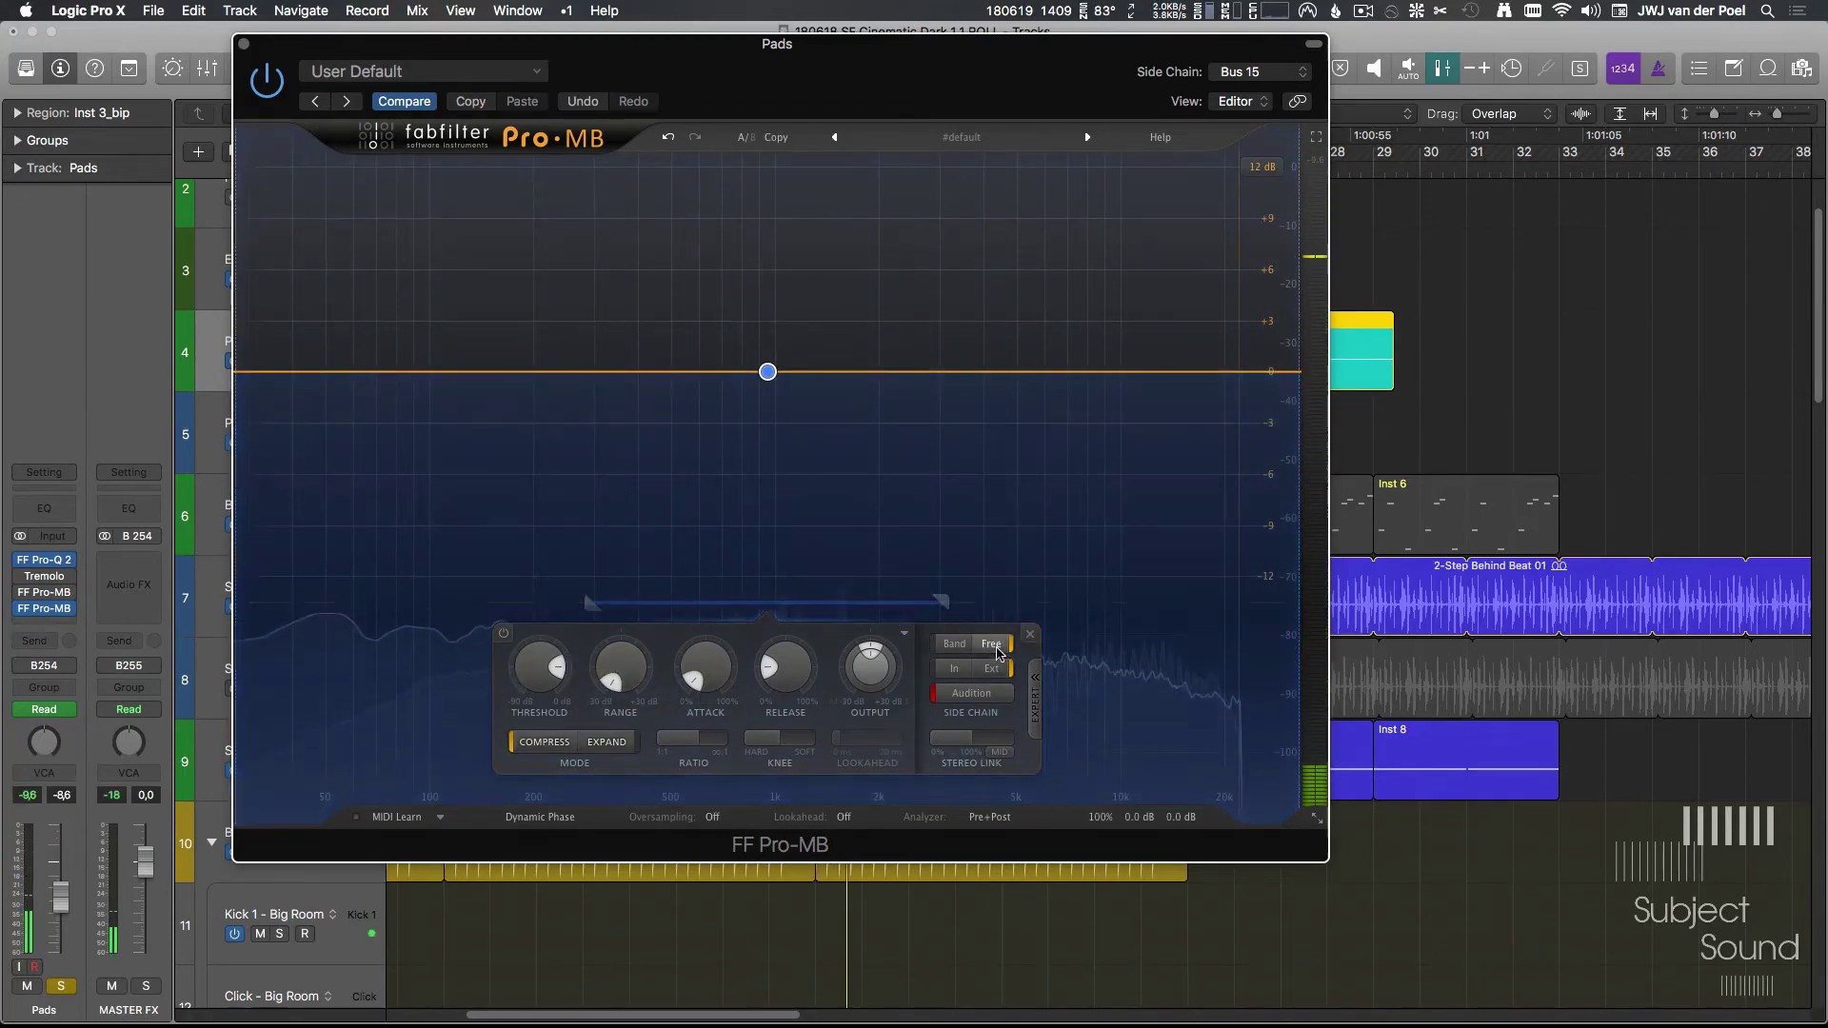
left_click_drag(587, 604, 339, 606)
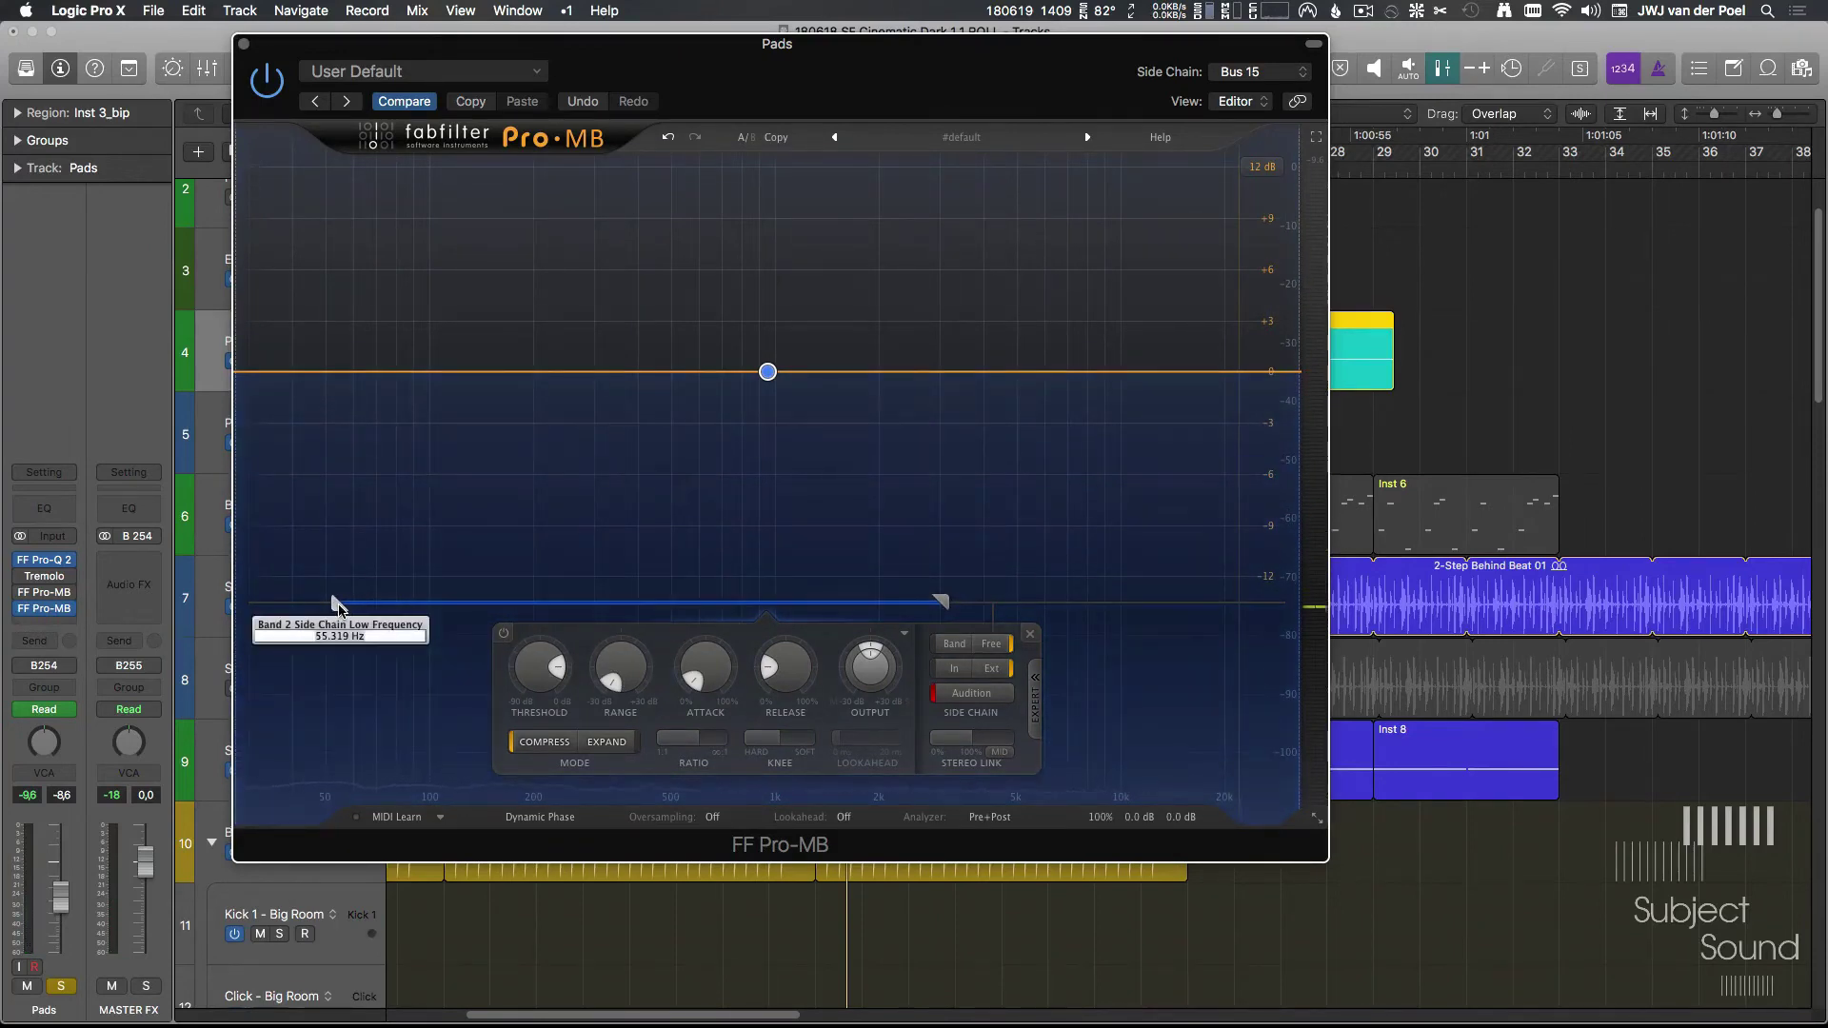
key("Return")
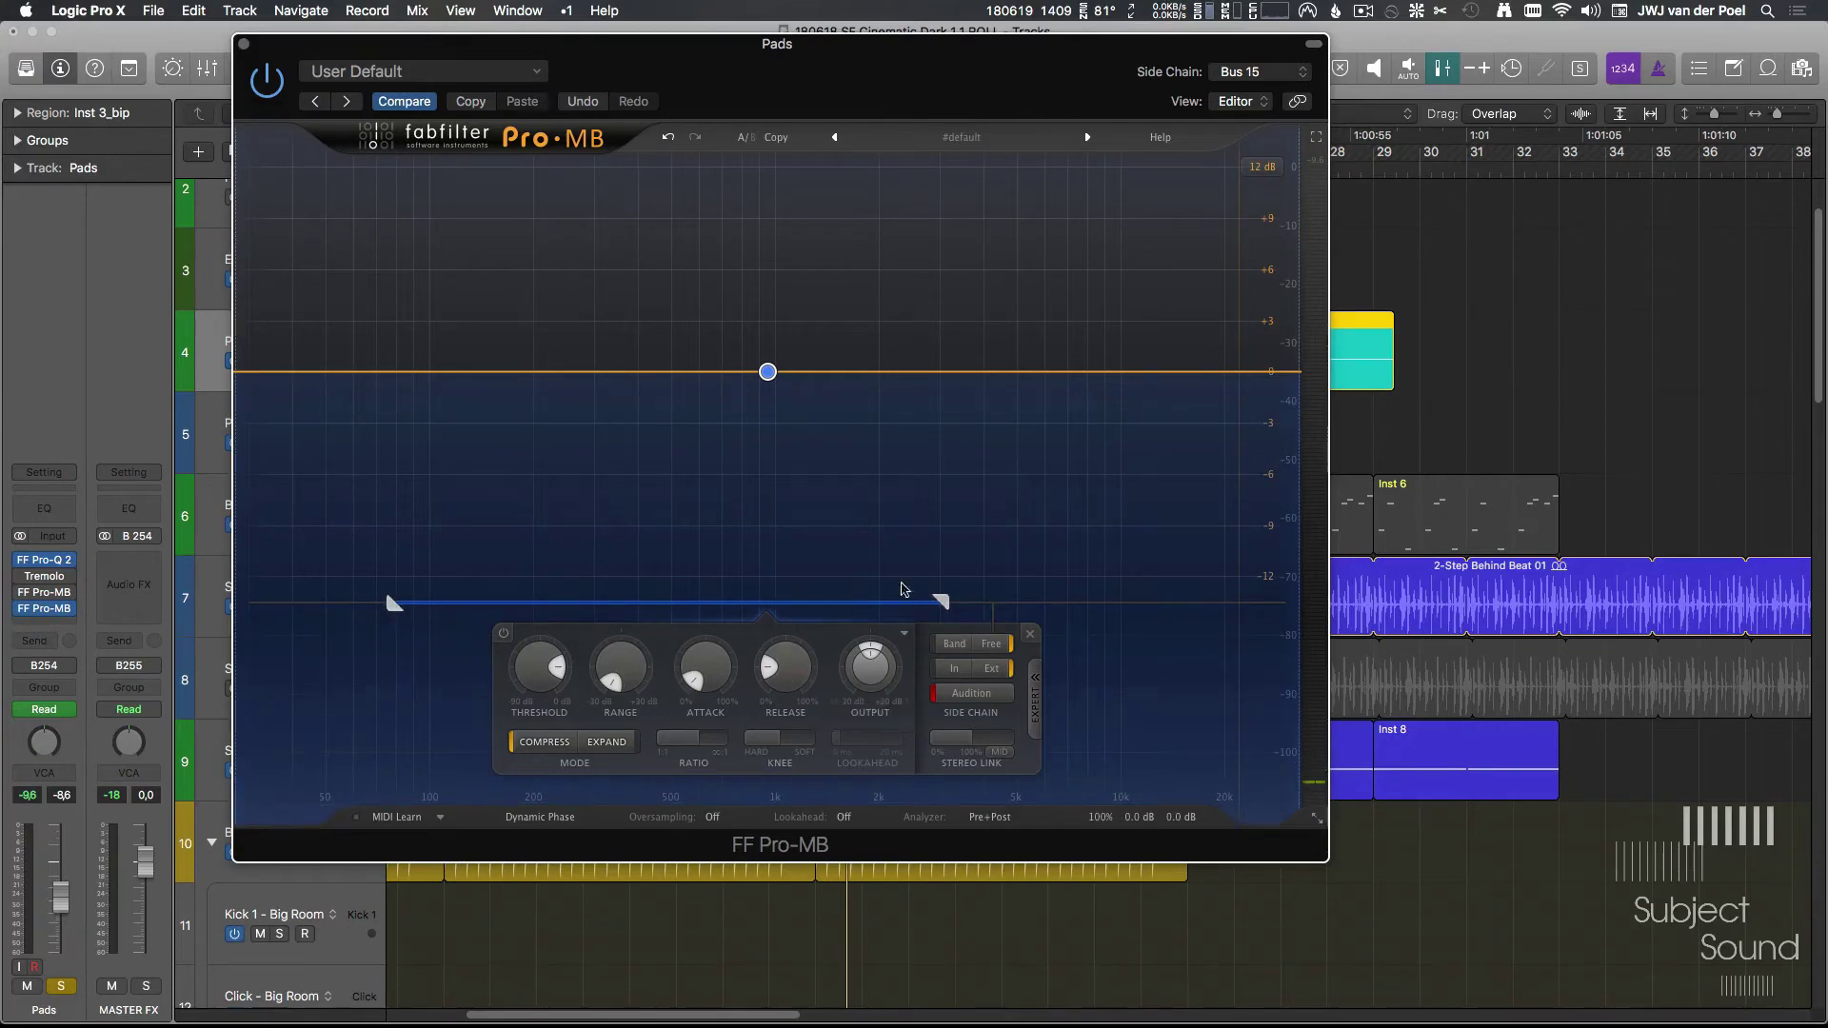
left_click_drag(940, 606, 840, 617)
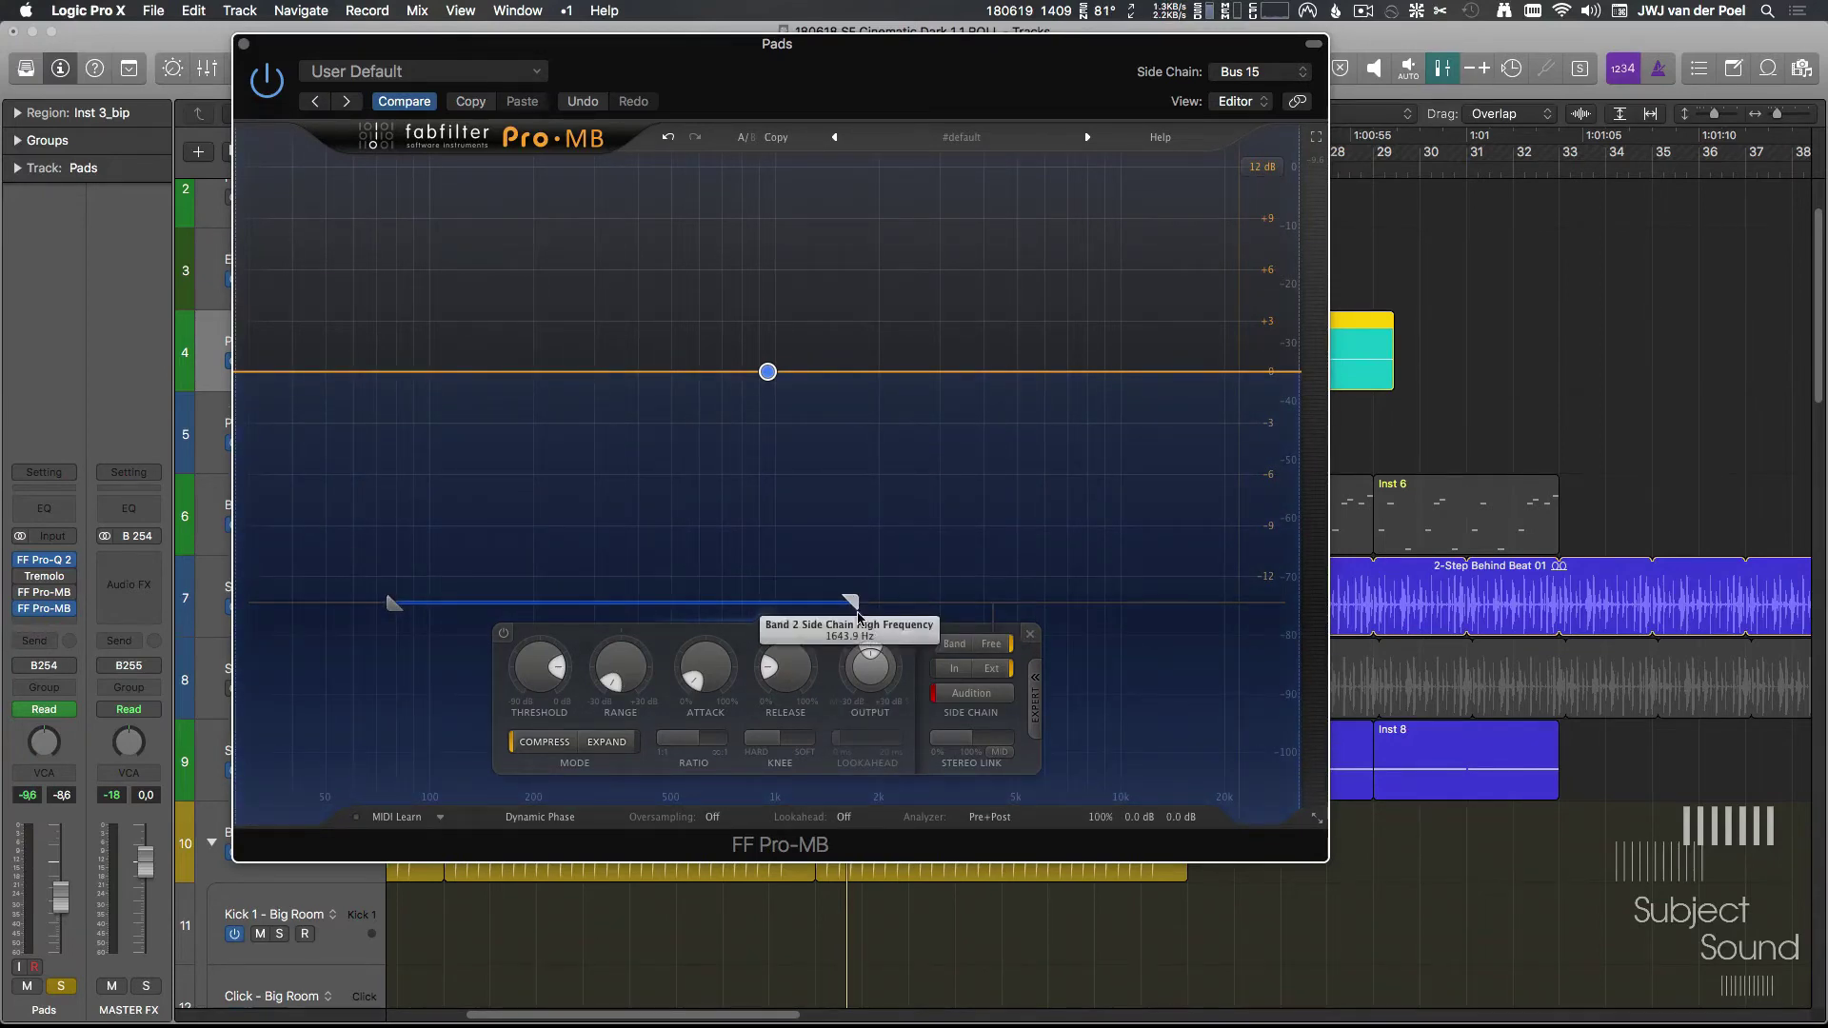
Step: Switch the band to Expand mode with a 20:1 ratio and audition it
key("space")
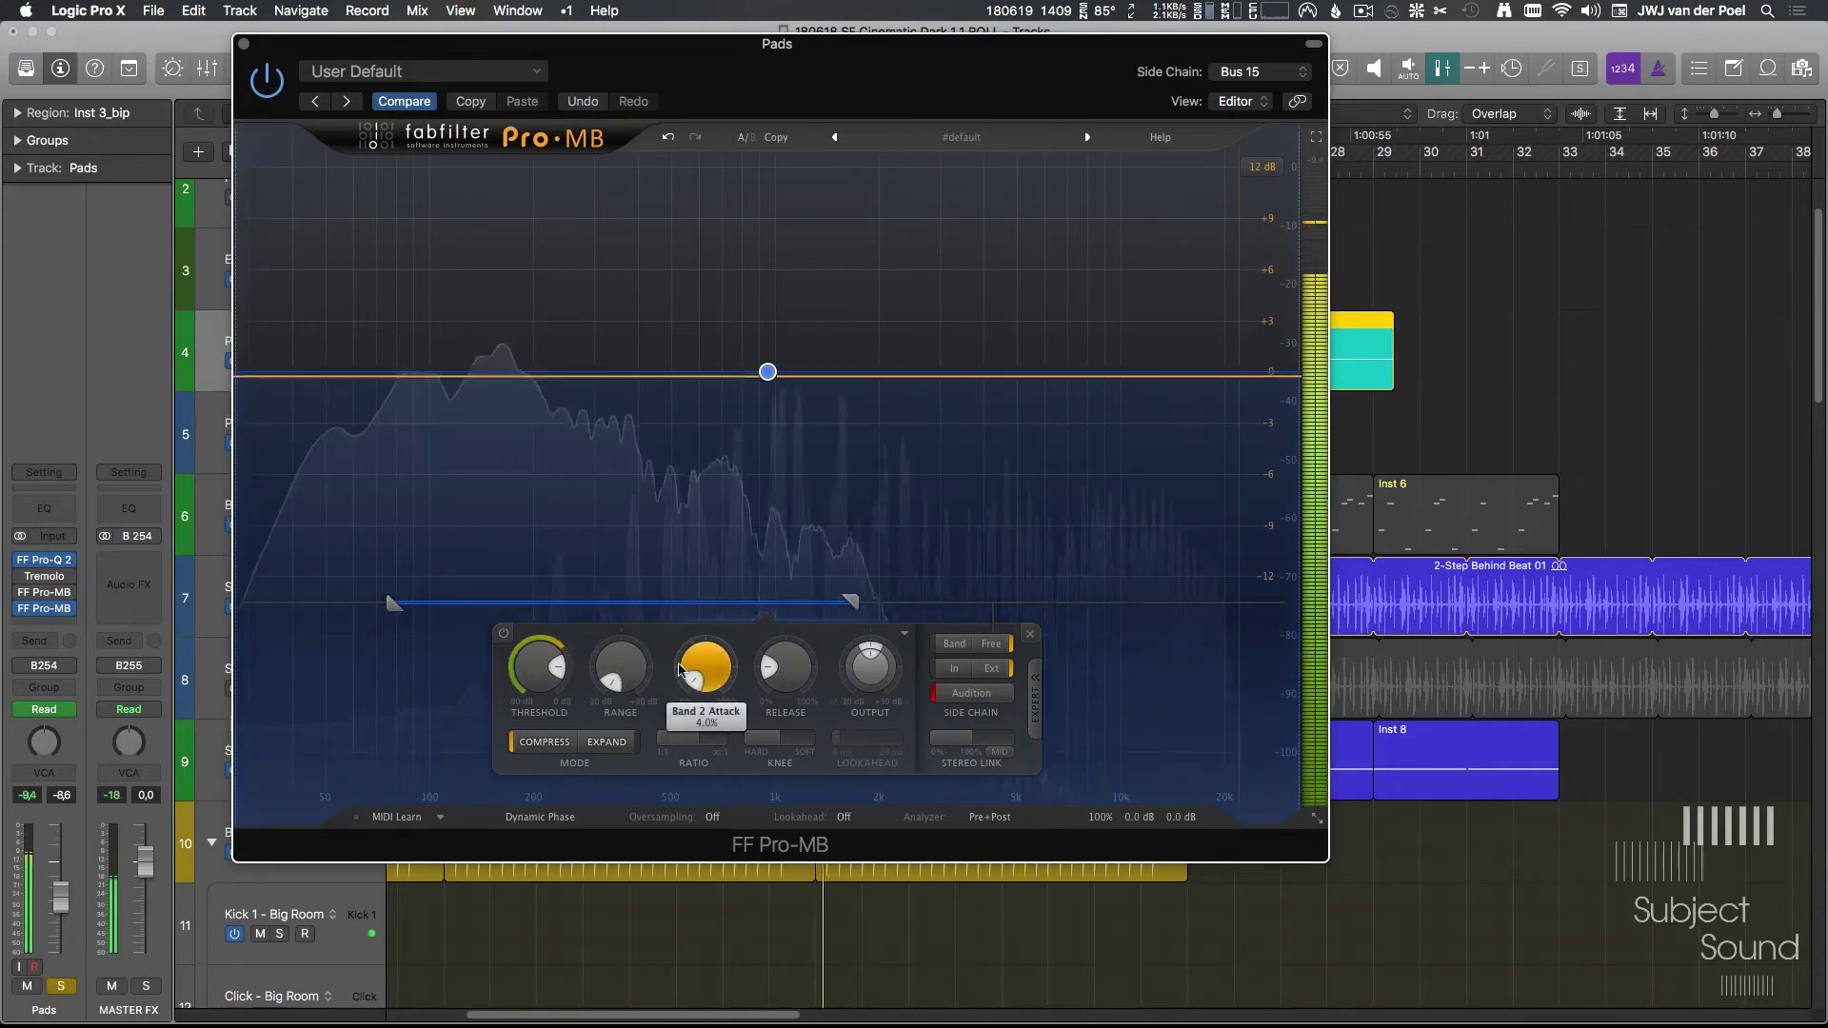
left_click(607, 742)
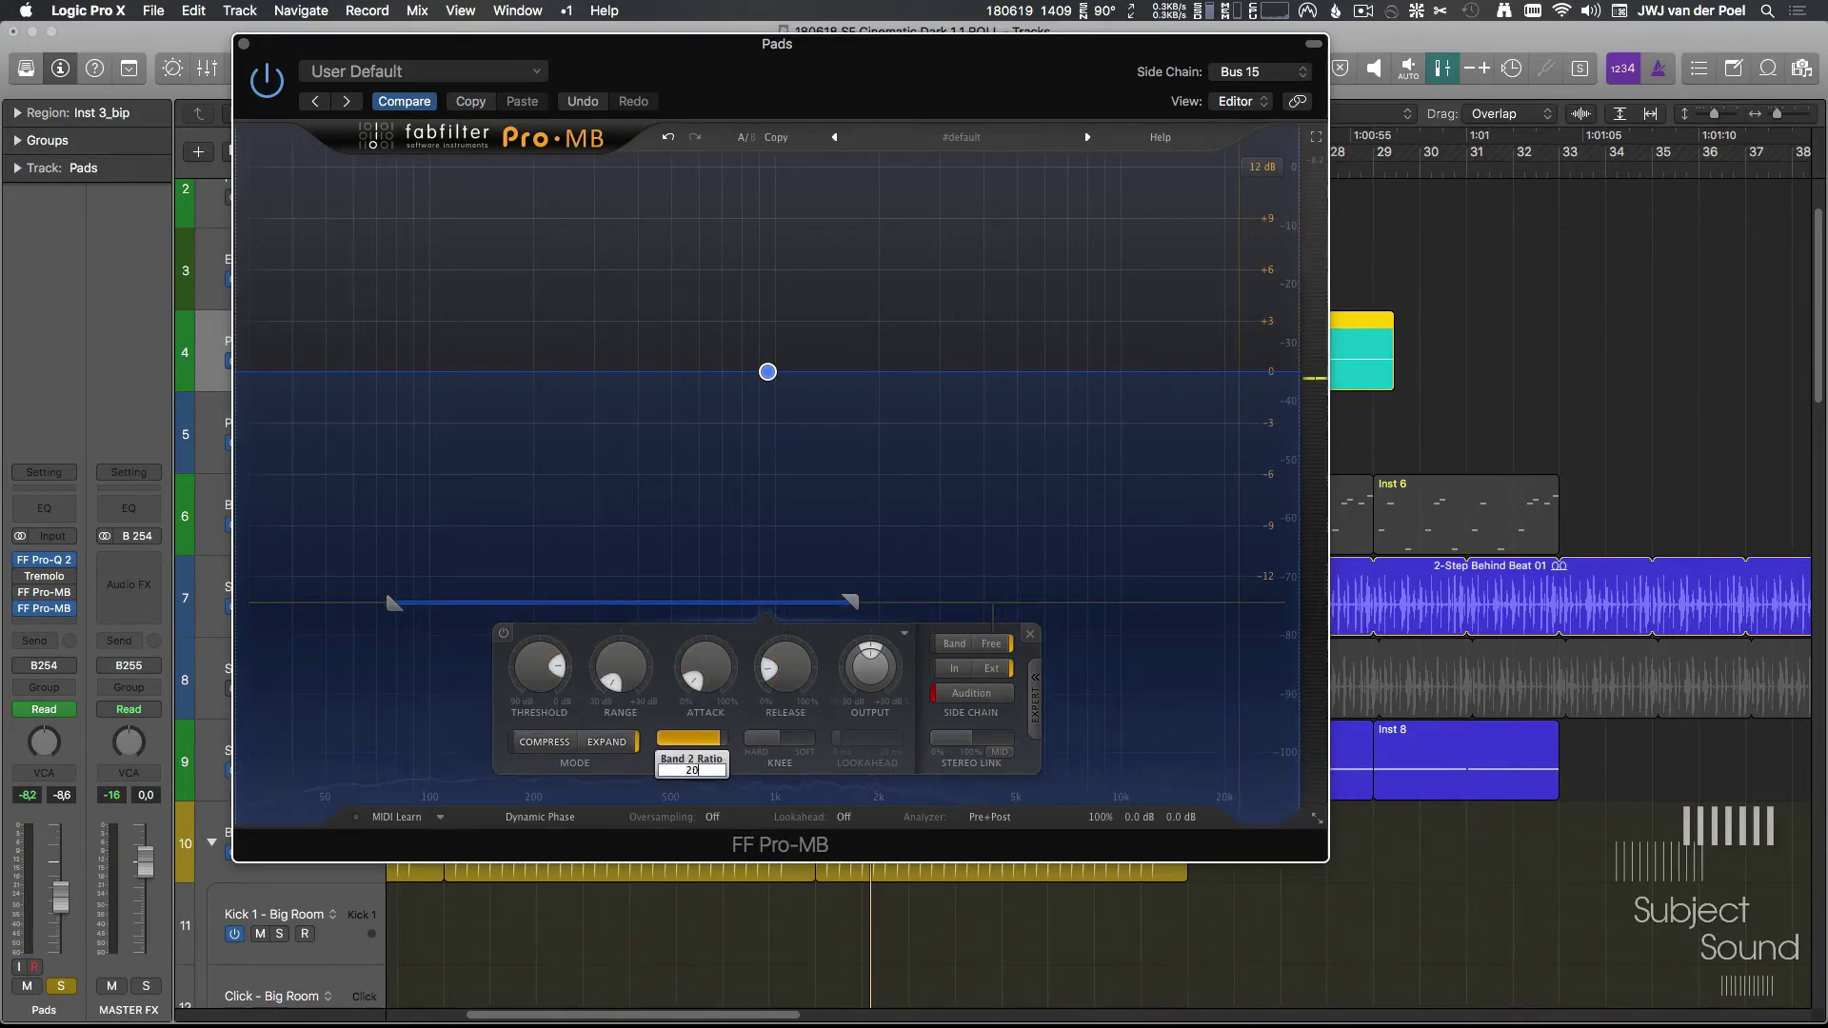
key("Return")
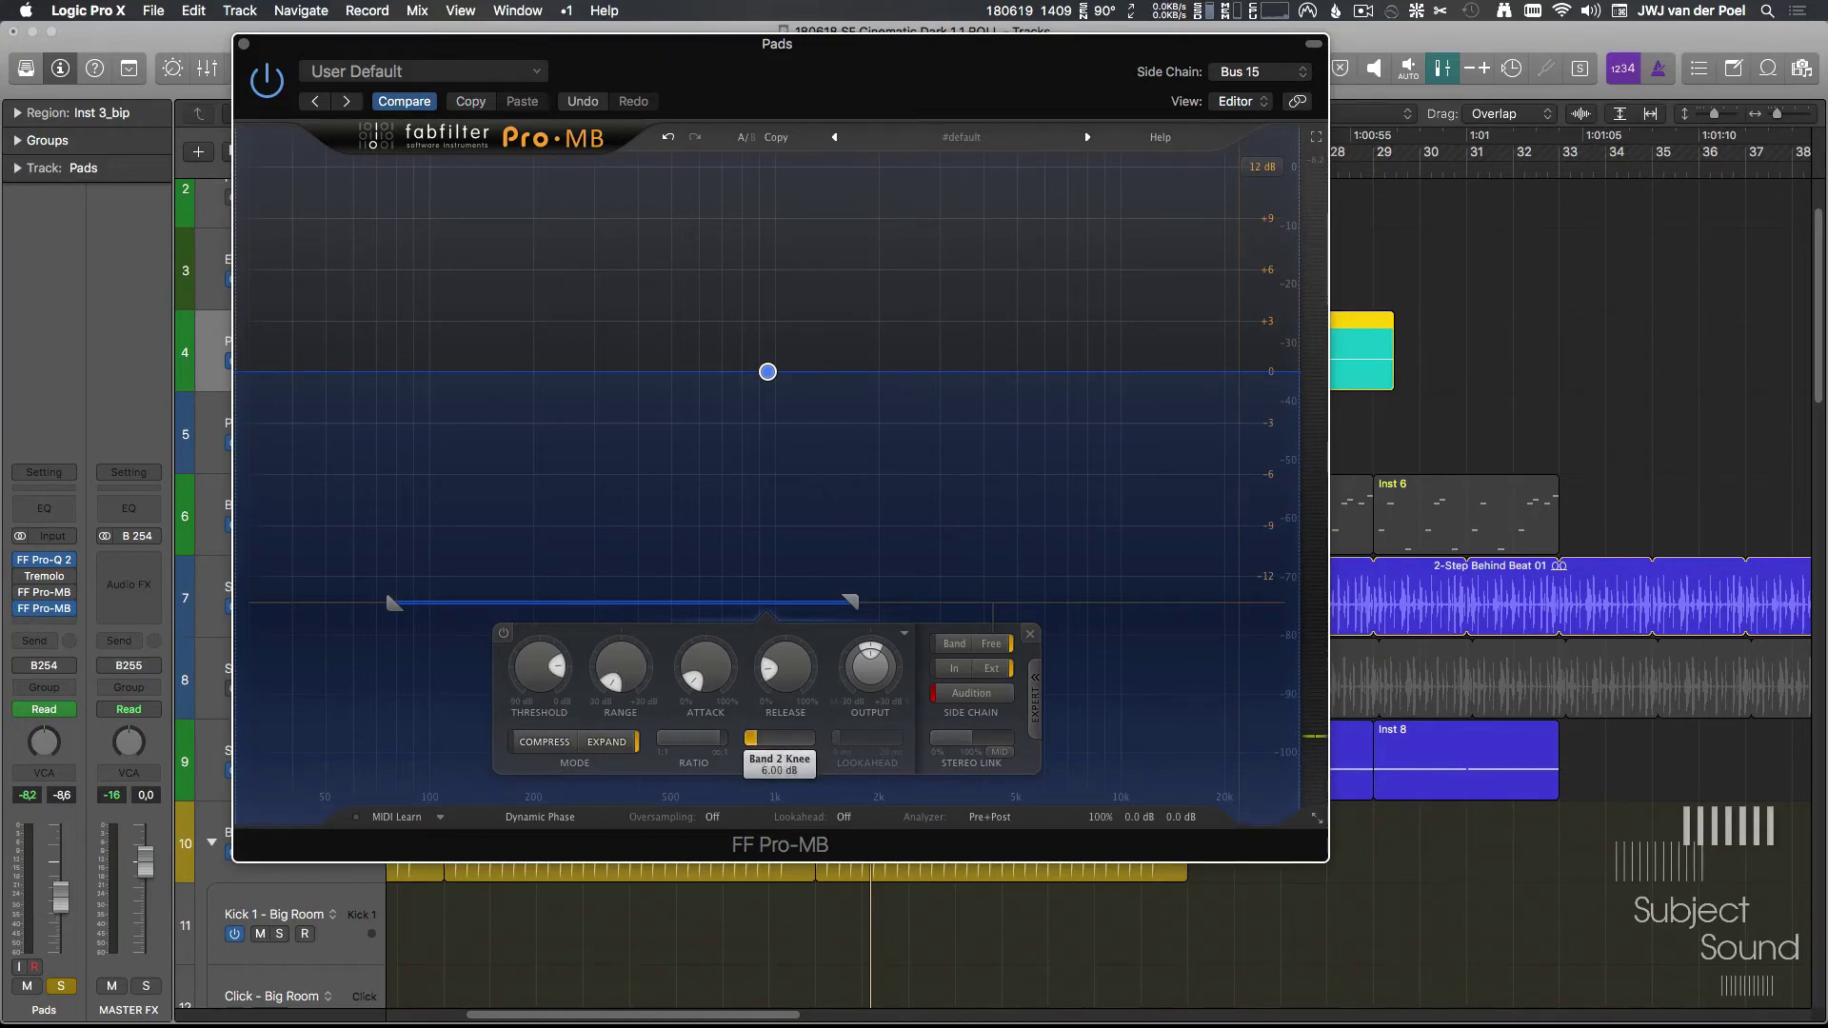
key("space")
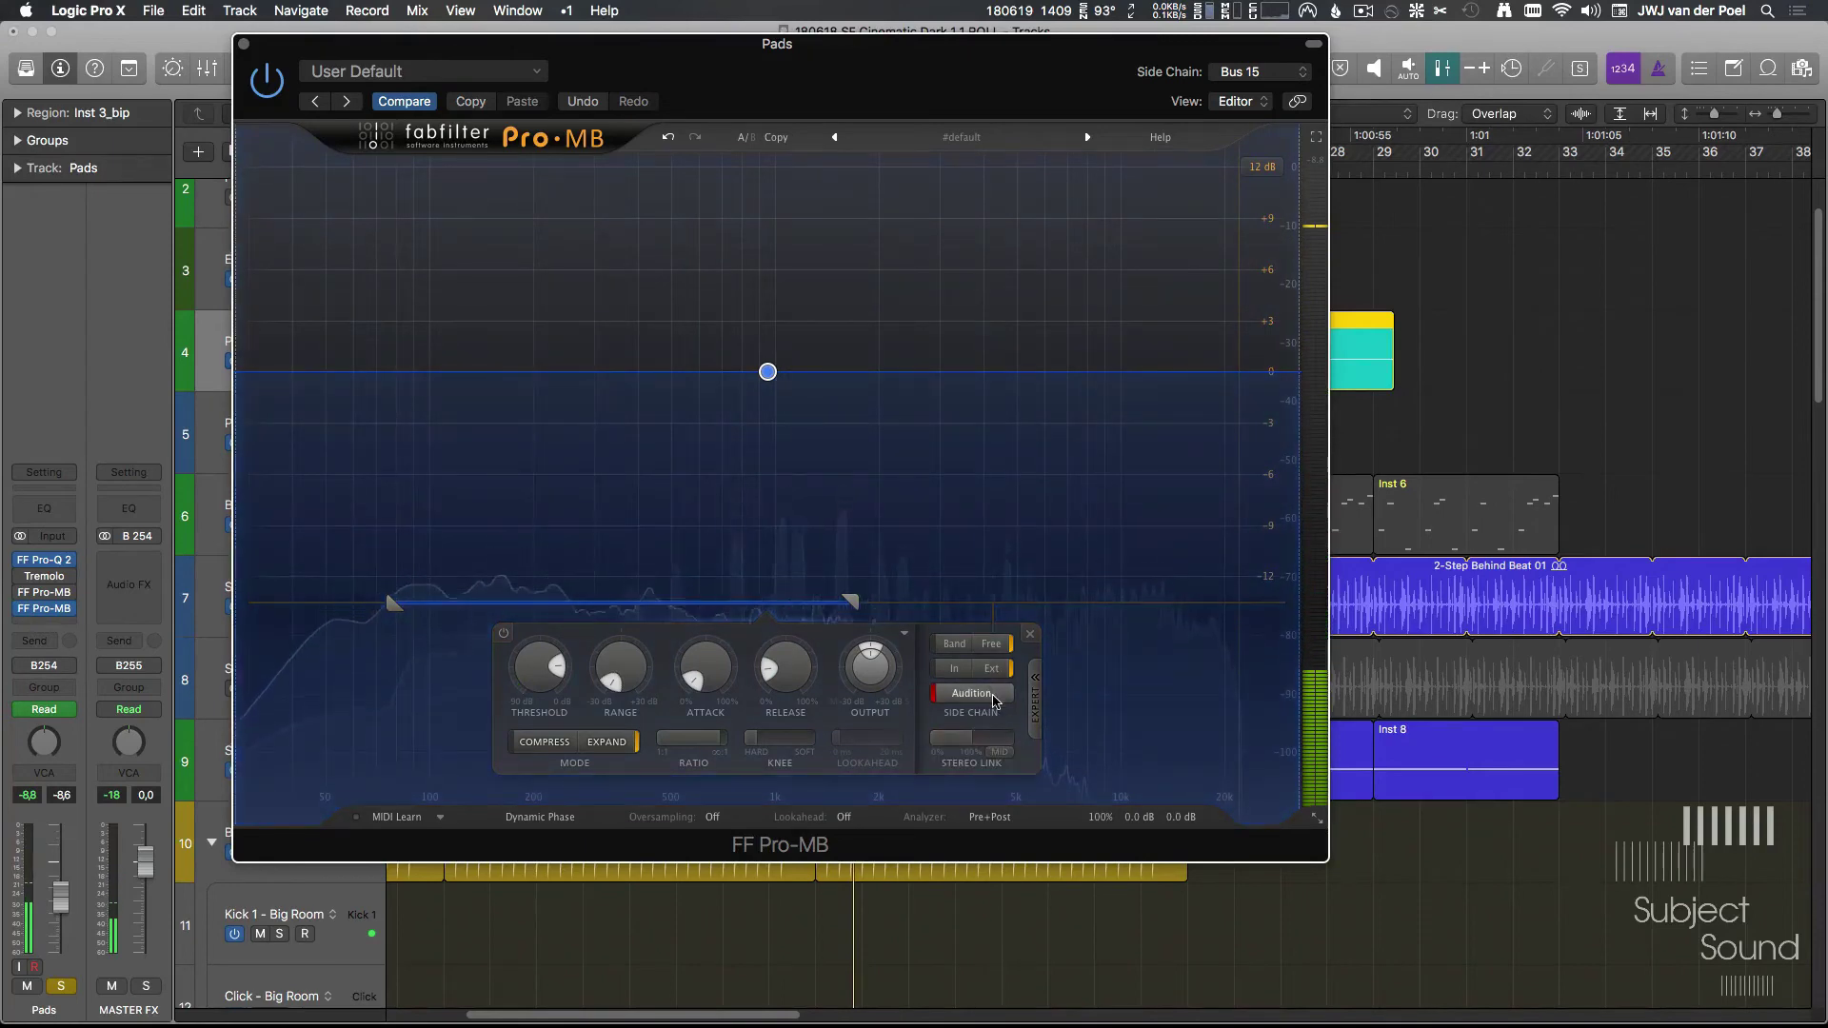
Step: Turn off side-chain Audition and compare the Pads against the soloed Big Room drums
left_click(994, 702)
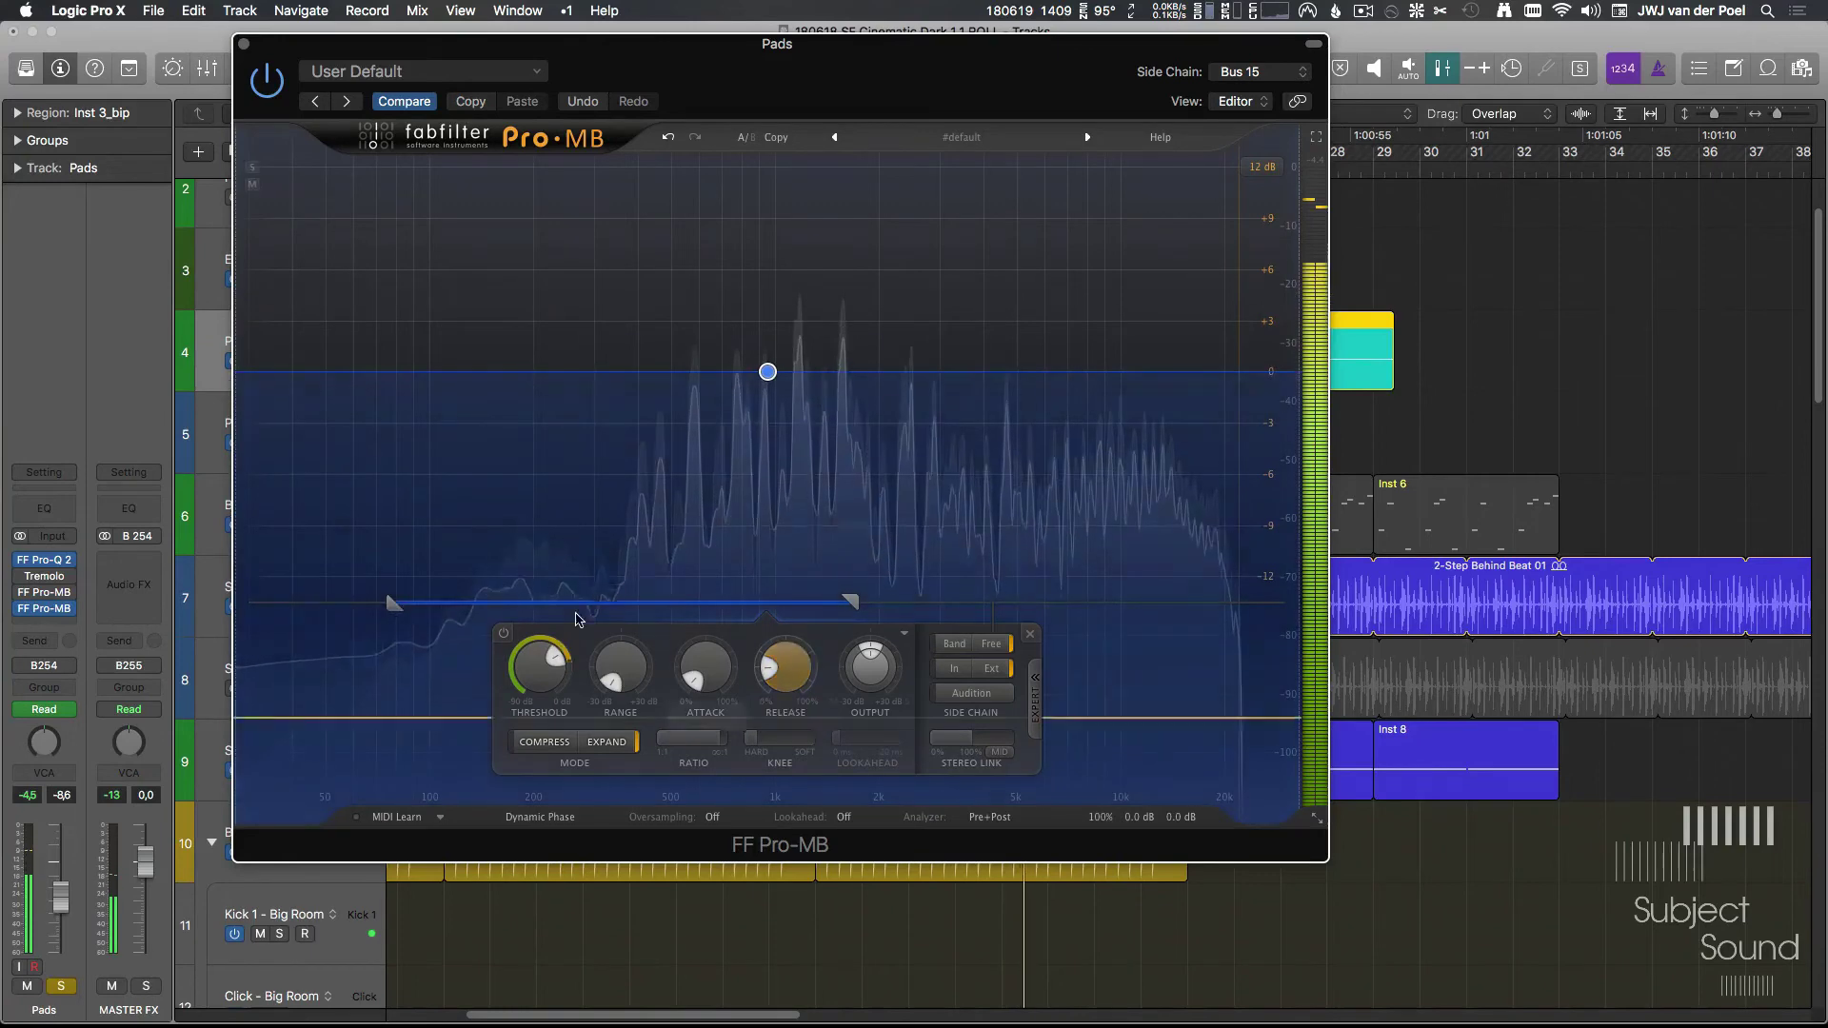
key("super+w")
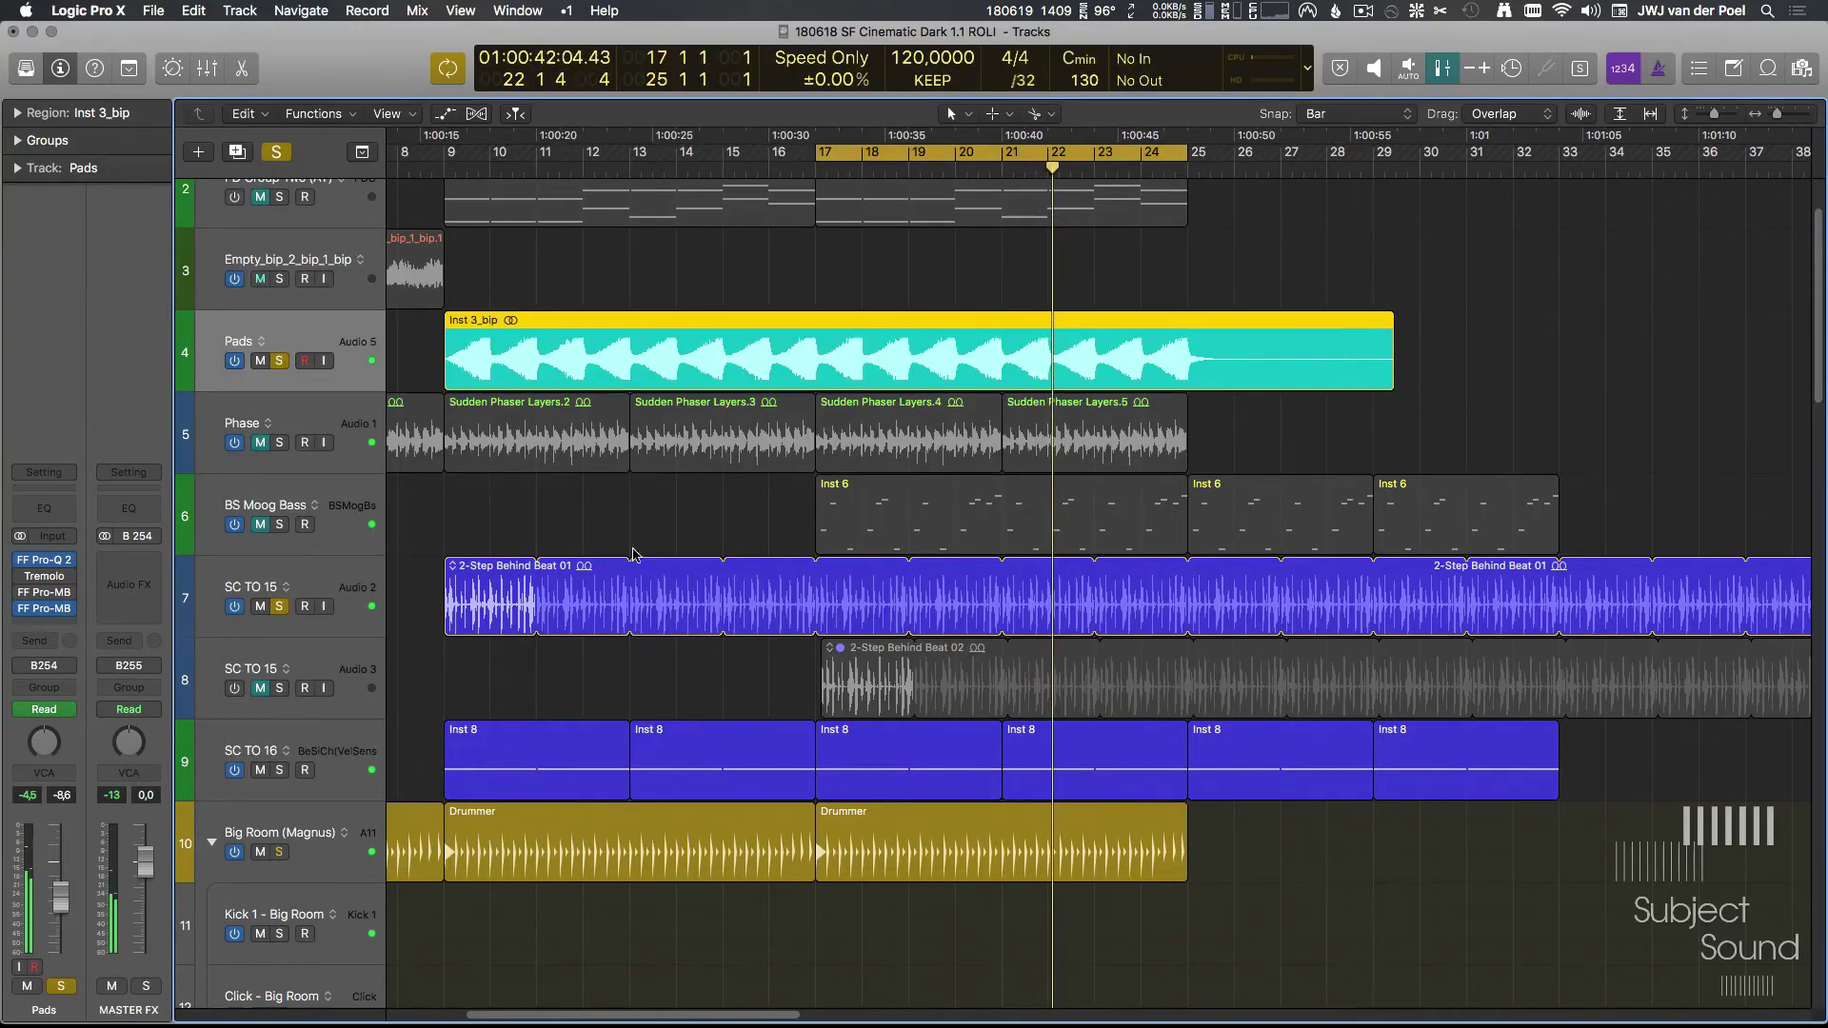
left_click(279, 852)
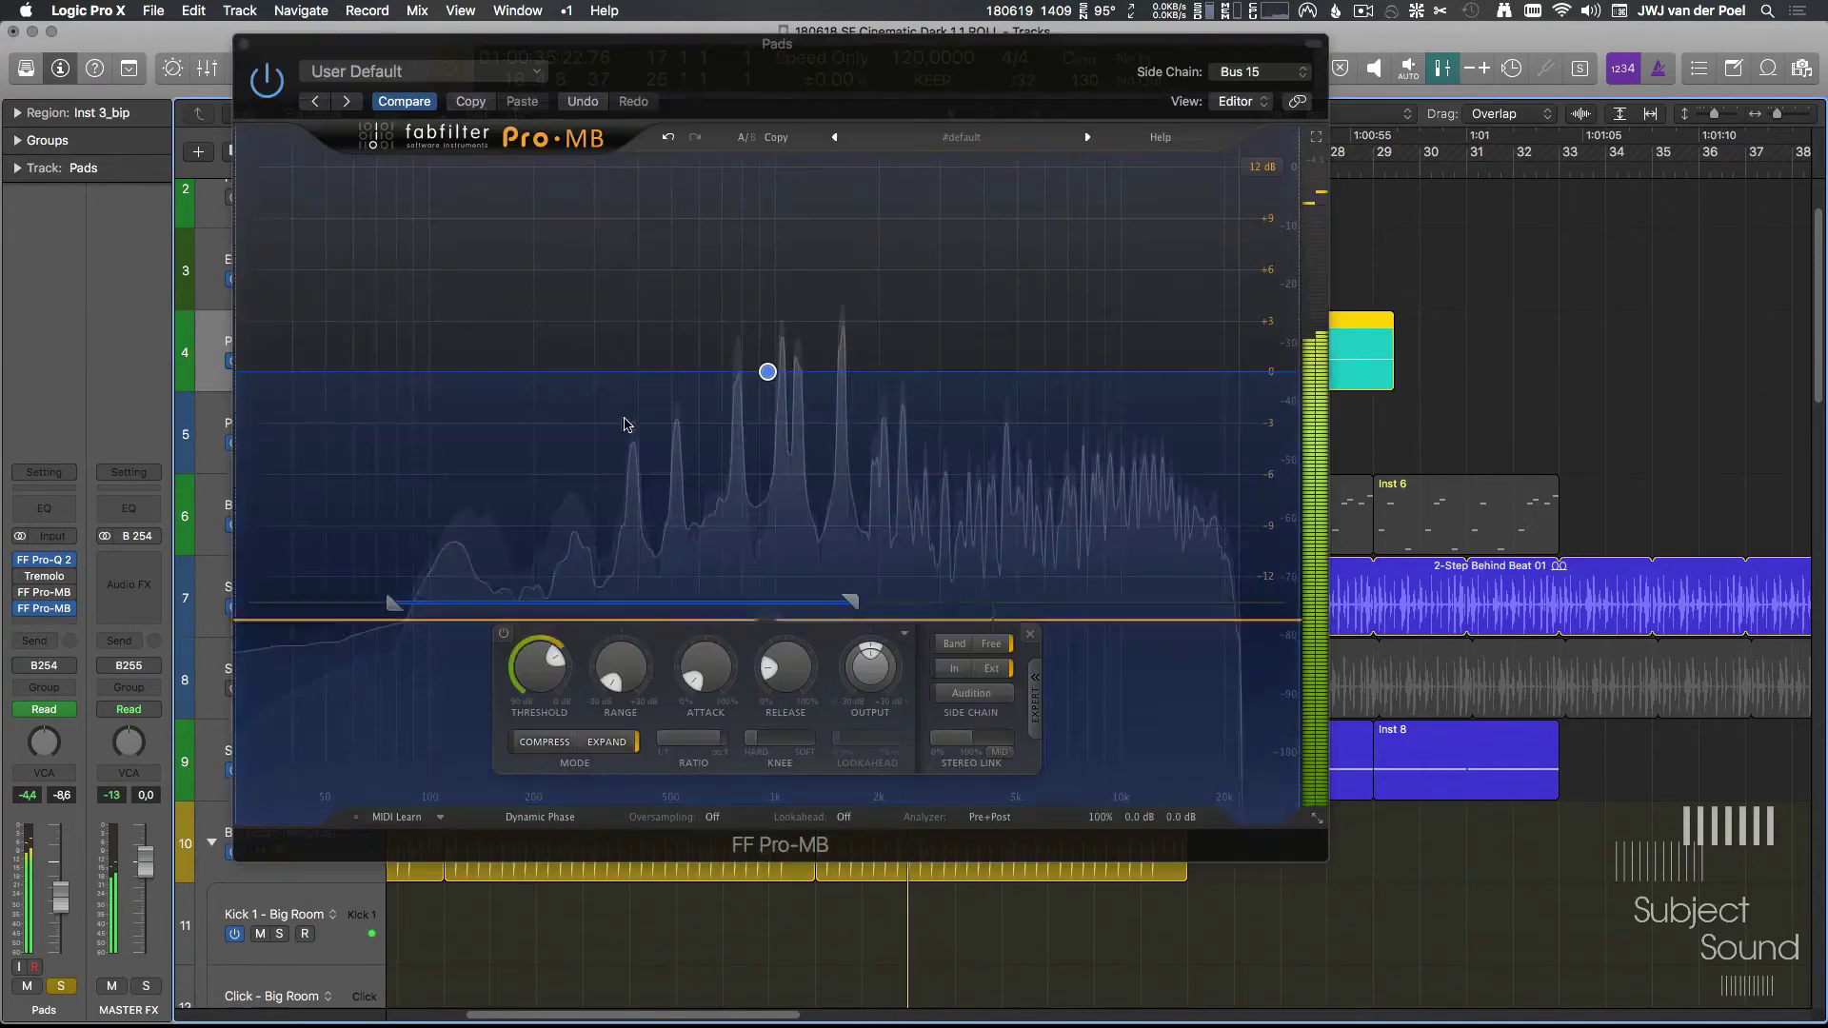
key("v")
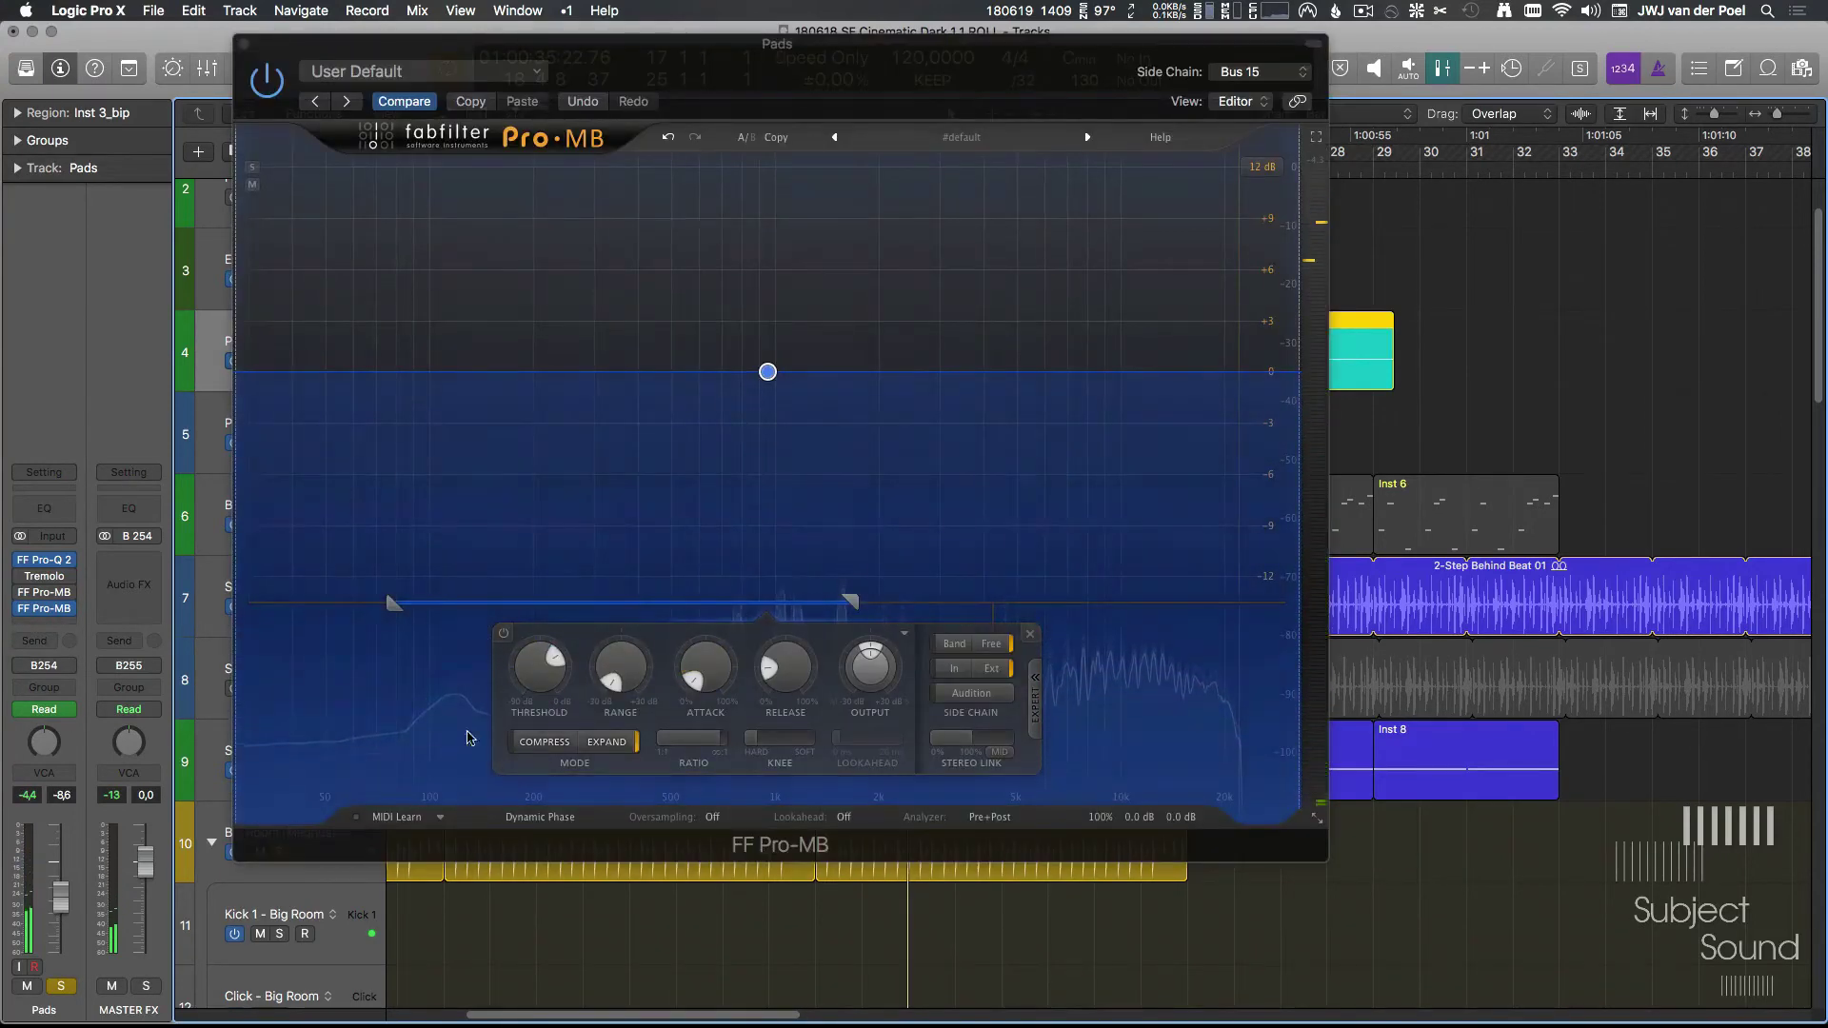
key("v")
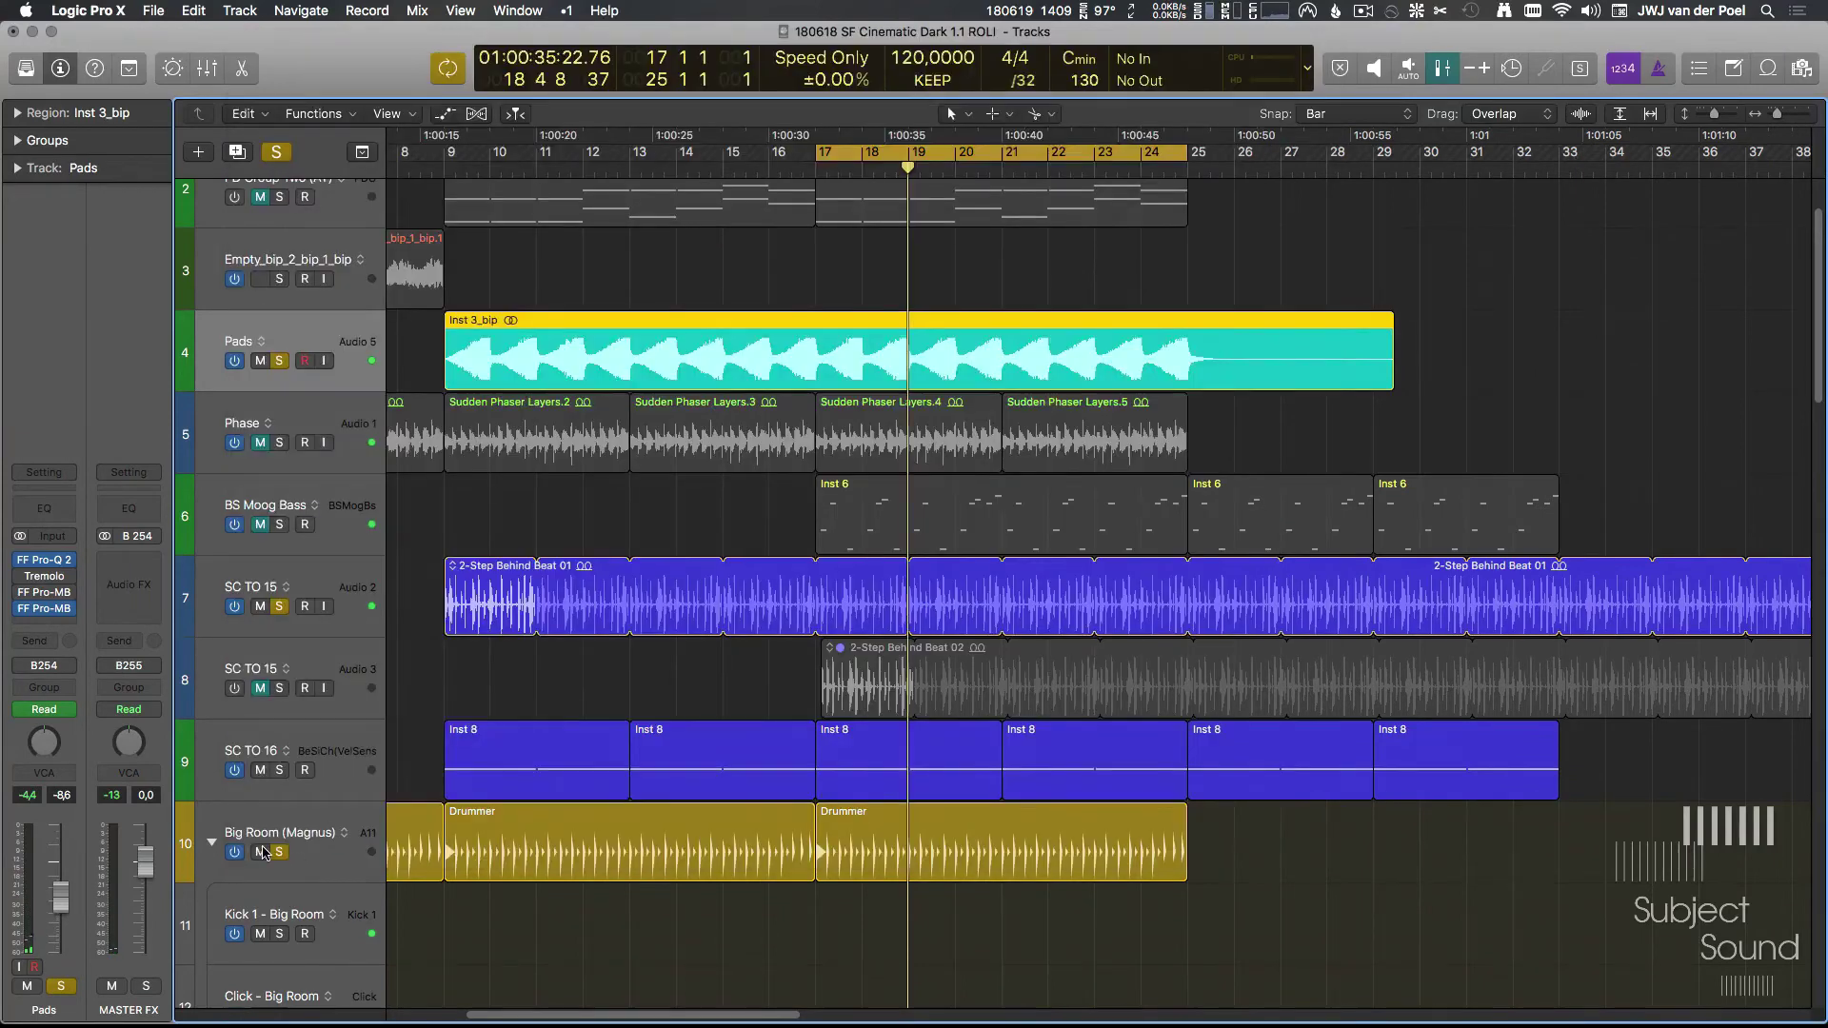
left_click(277, 858)
key("v")
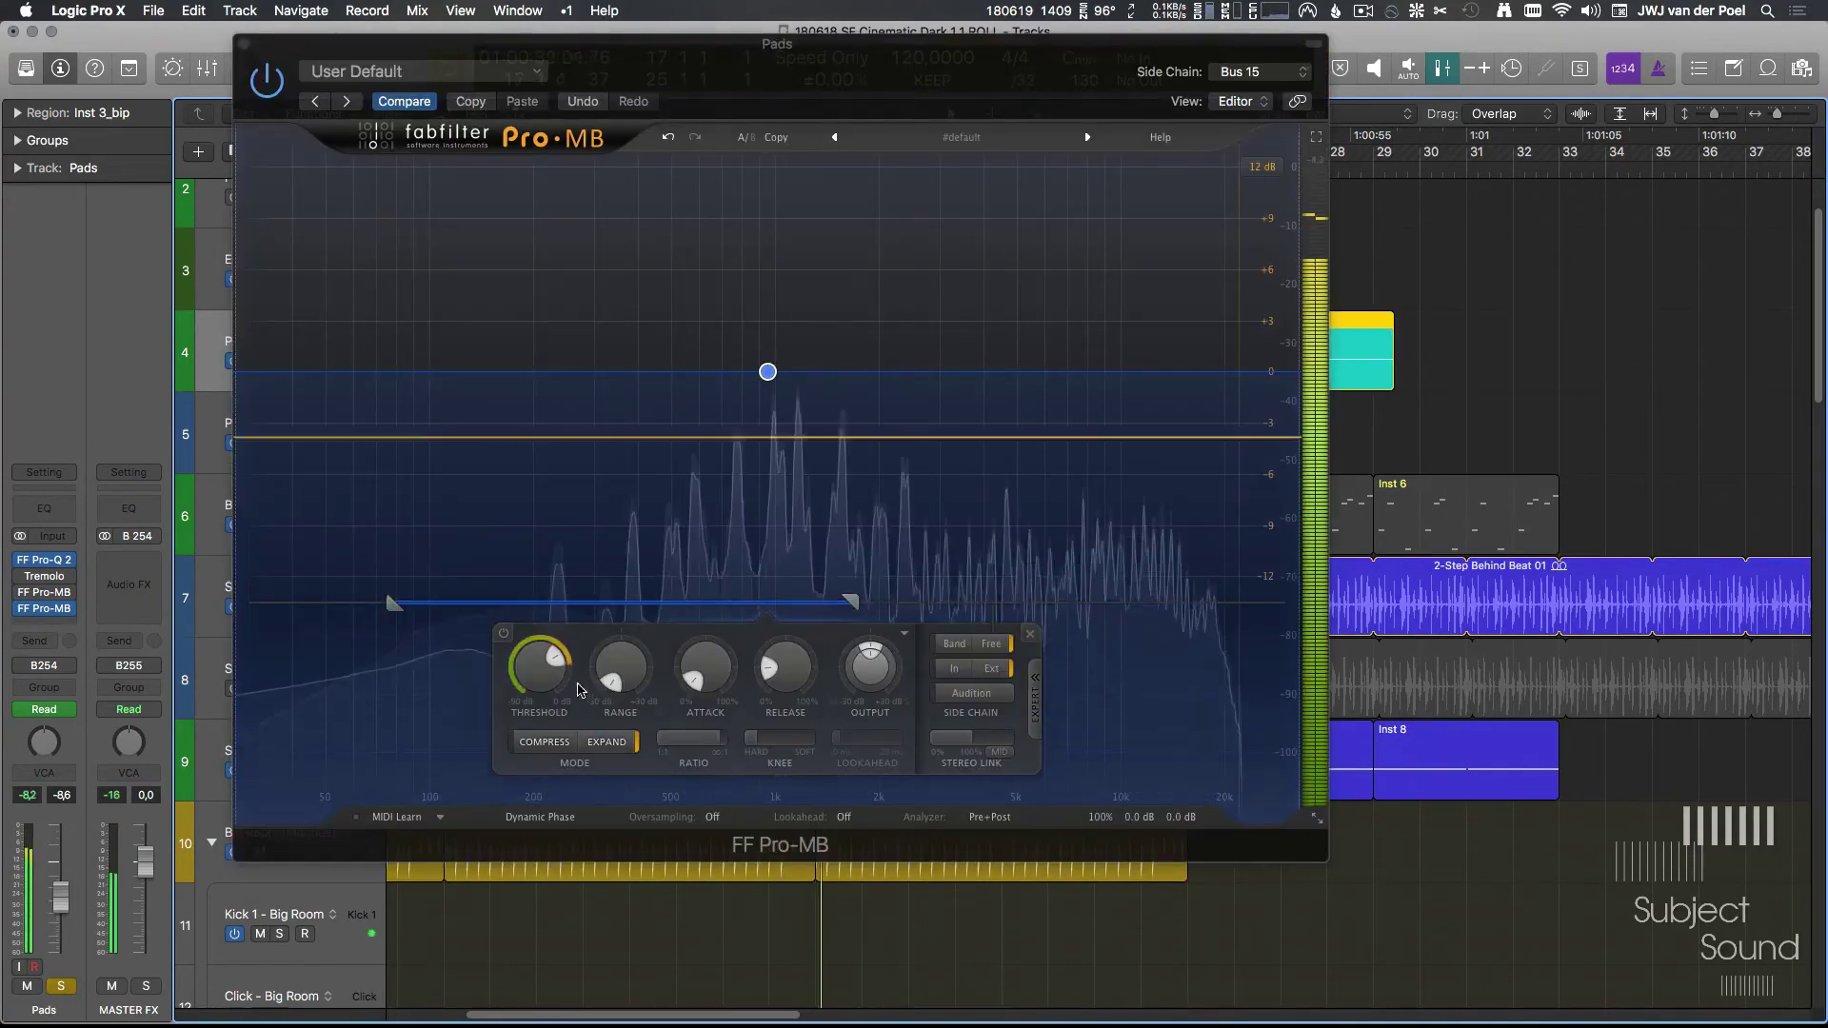
Step: Lower the threshold to about -28 dB, then close Pro-MB and solo the Phase track
left_click_drag(552, 689, 514, 939)
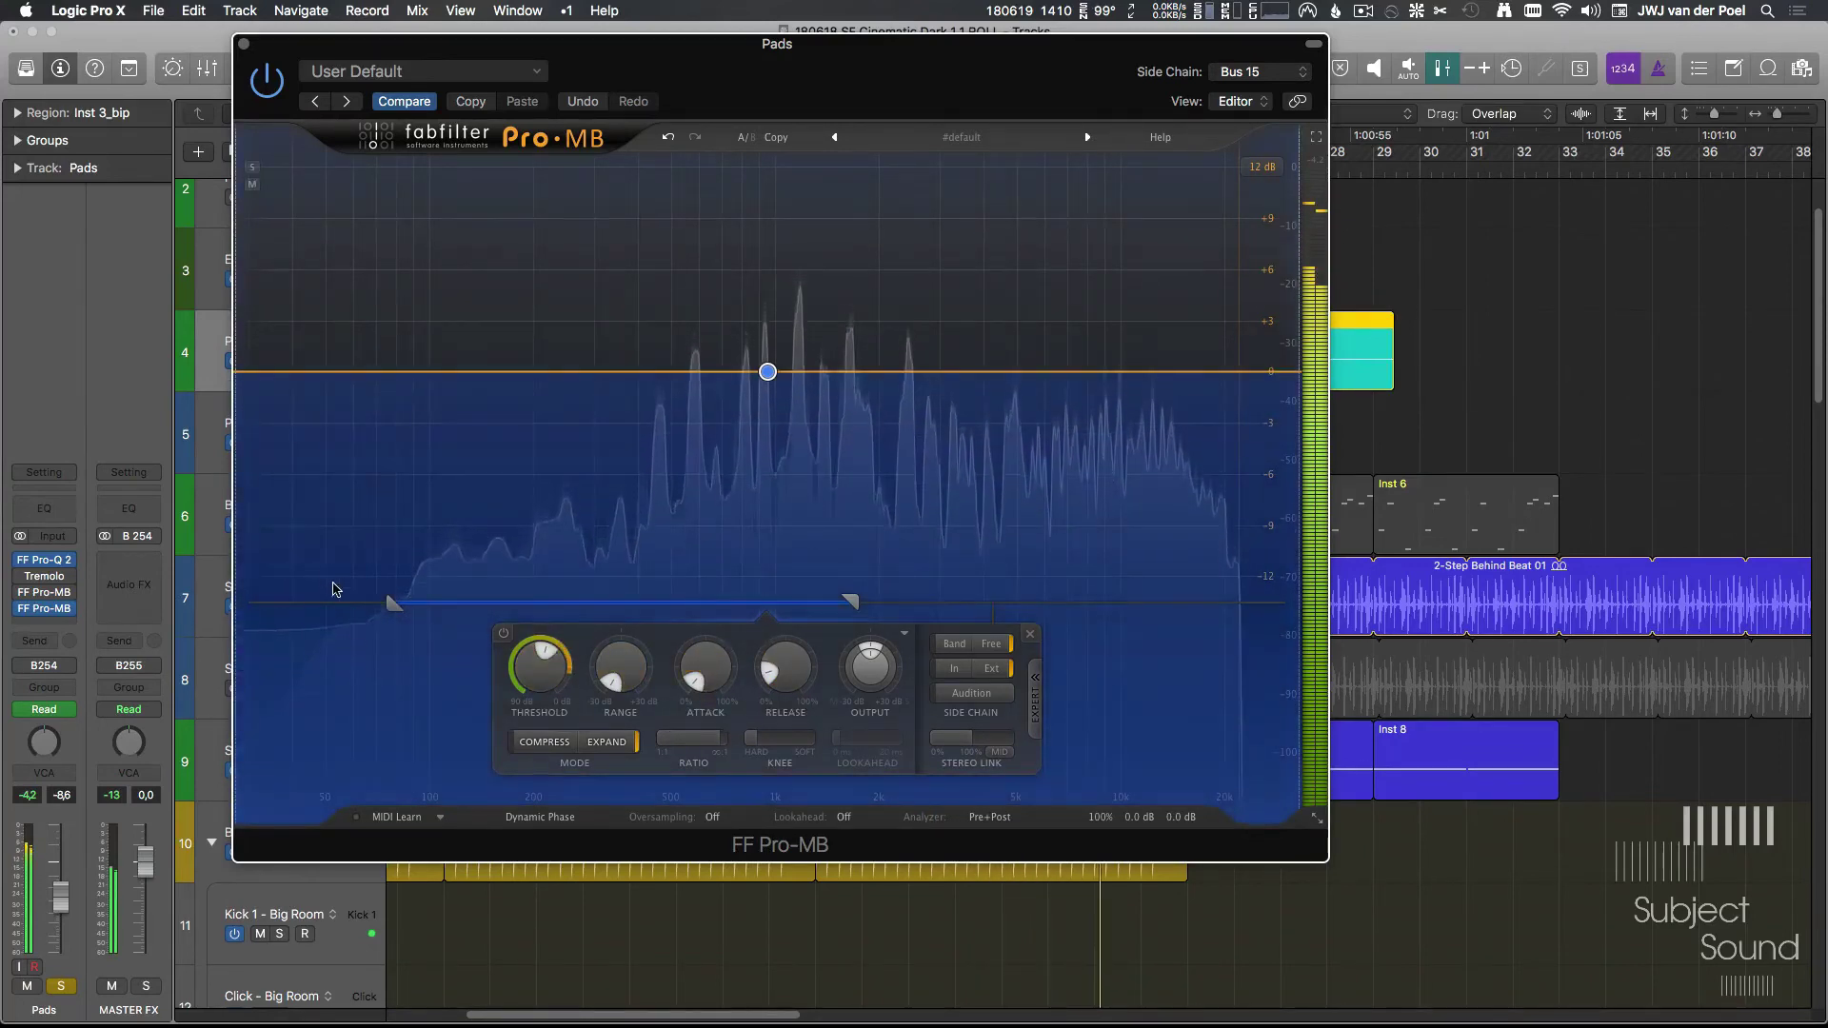
key("super+w")
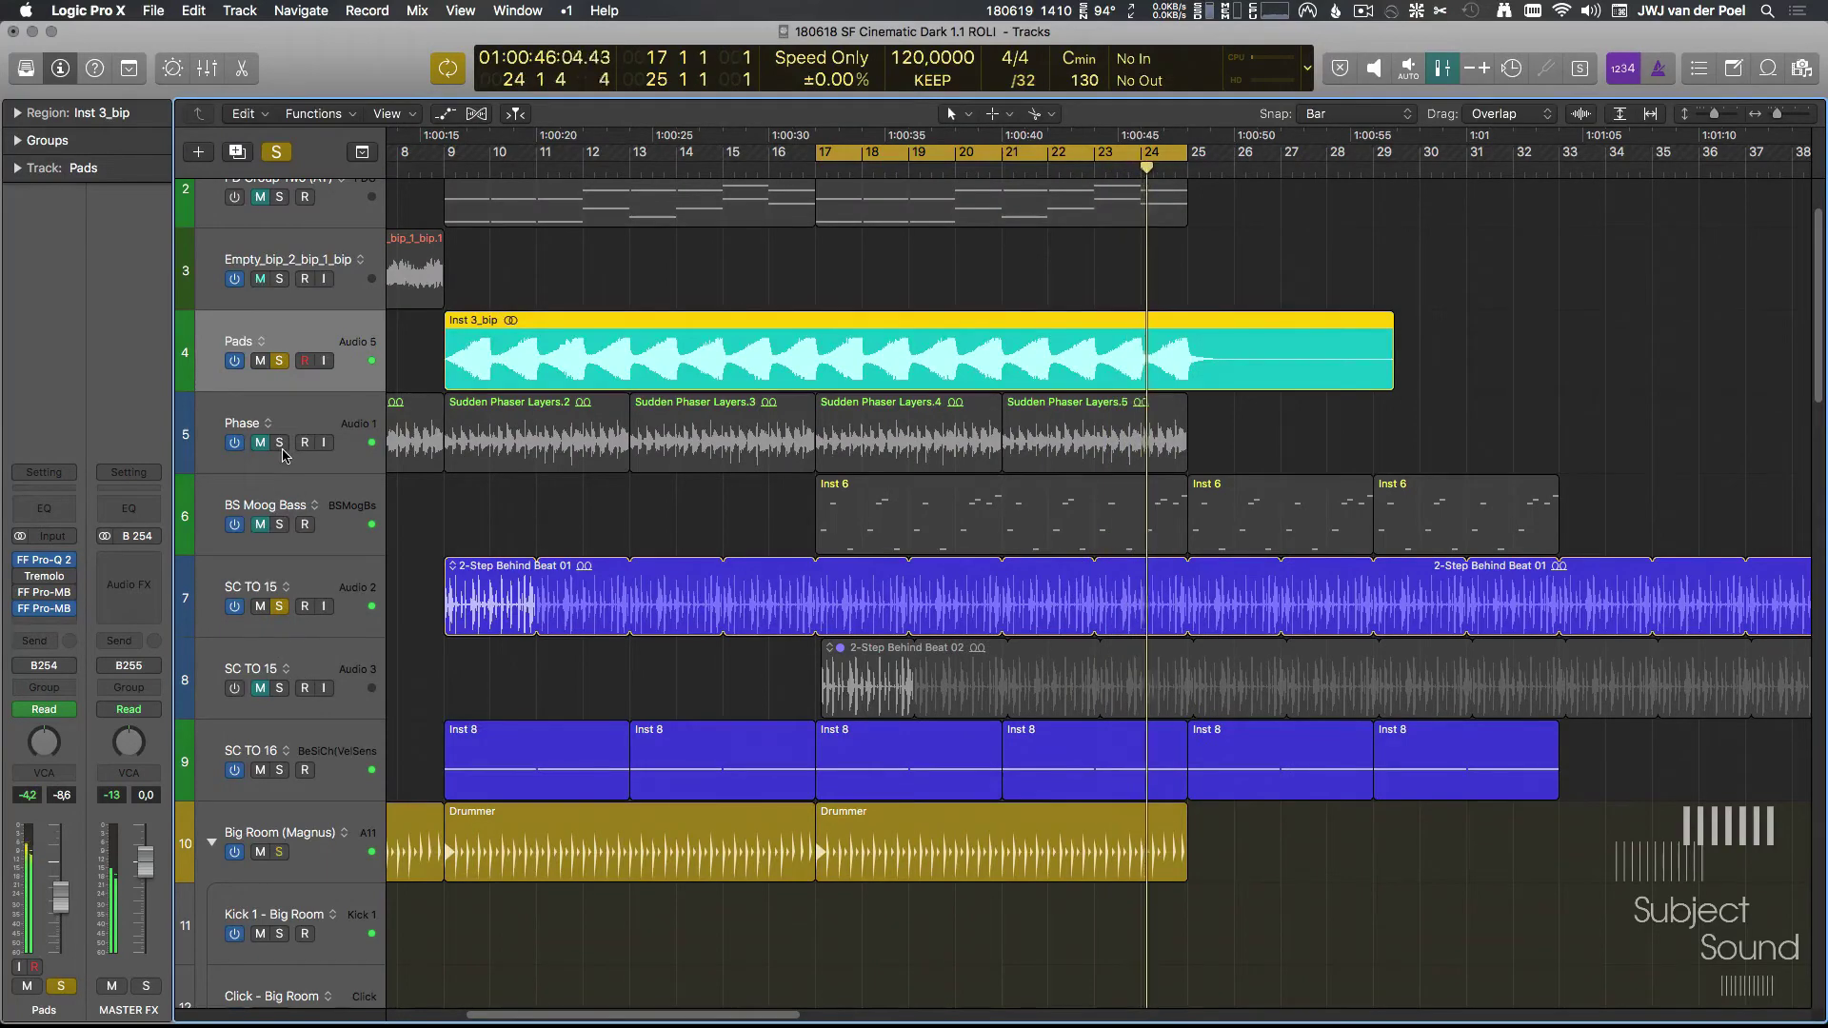
left_click(280, 443)
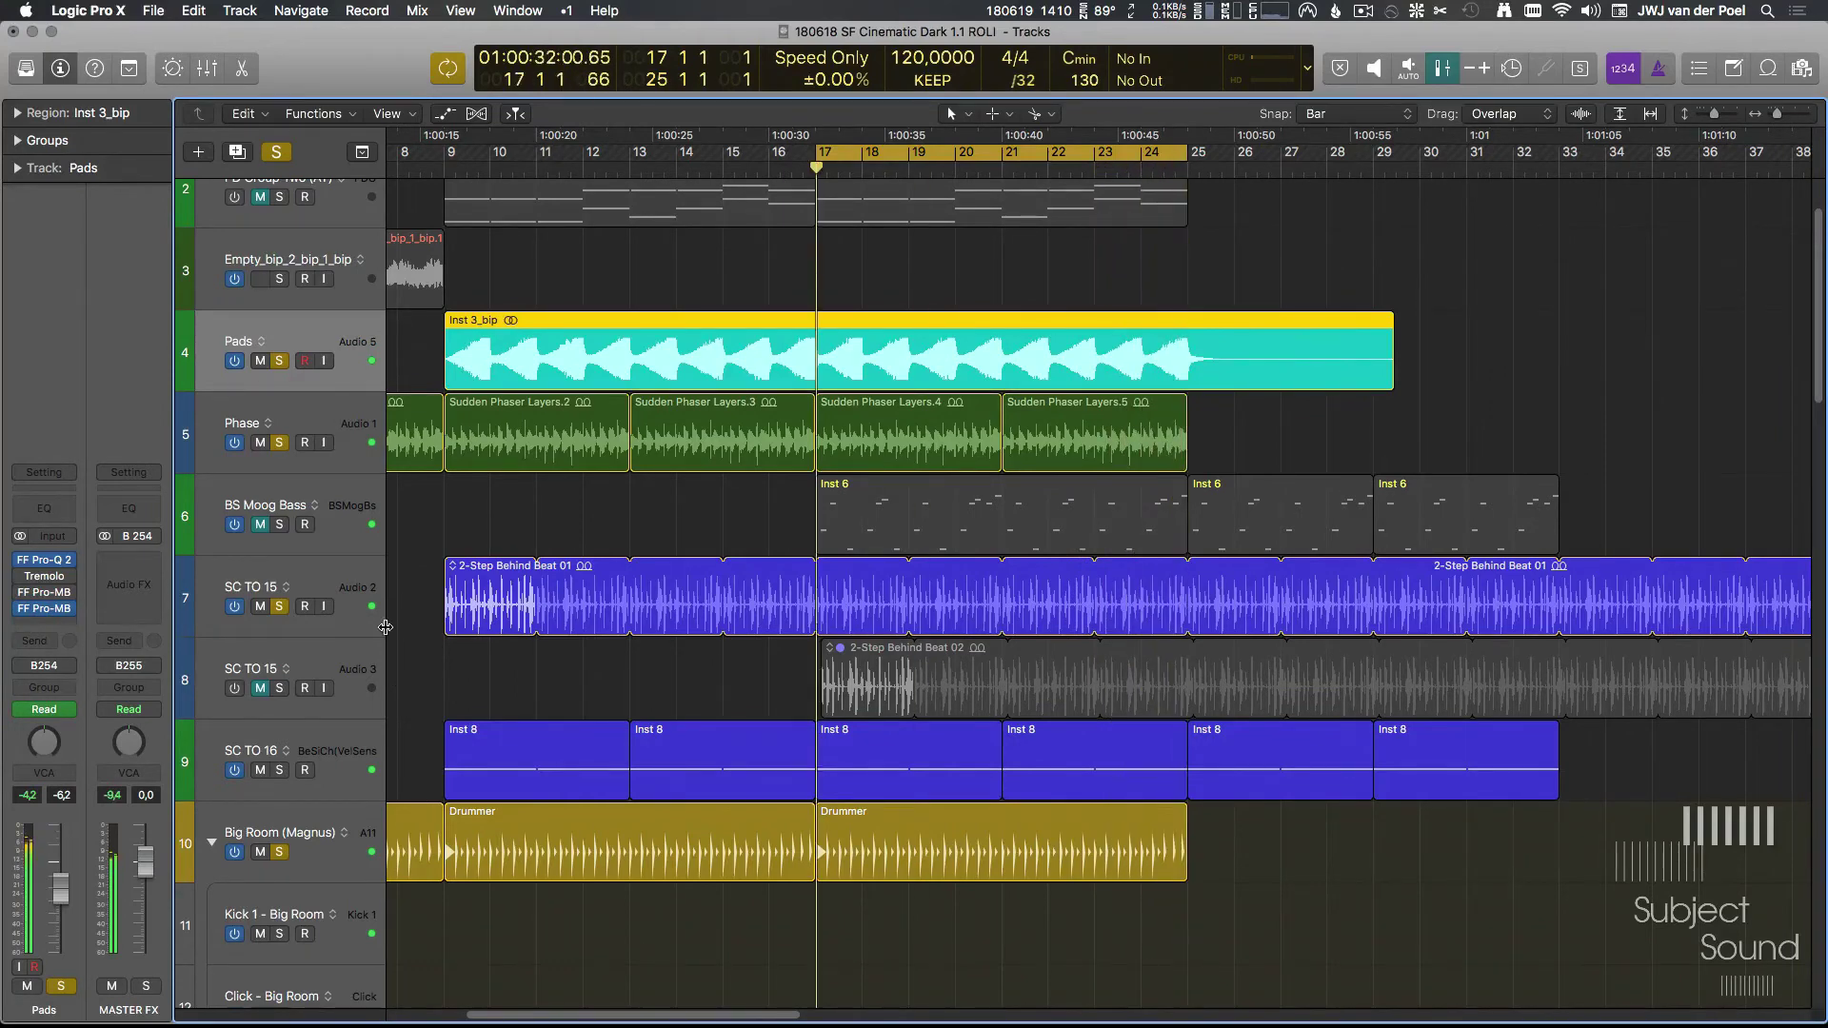
Step: Reopen the Pads' Pro-MB and extend Band 2's upper edge to 30000 Hz
key("v")
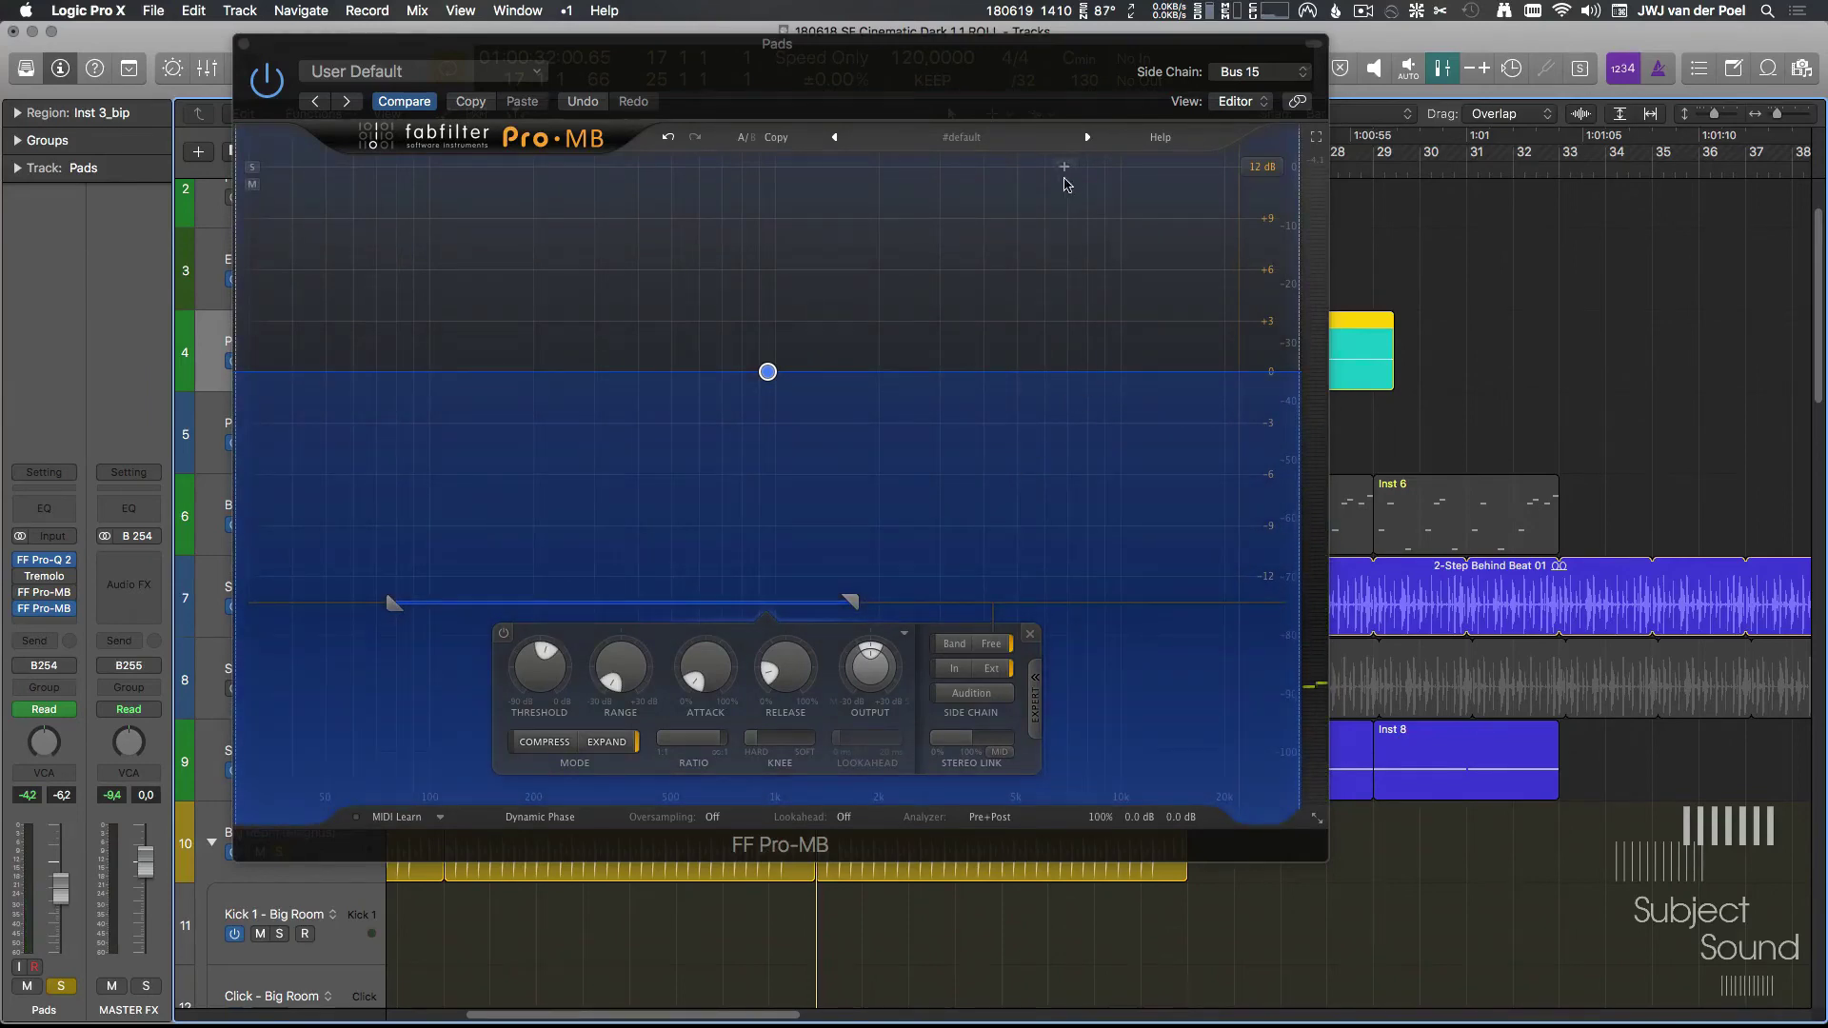
left_click_drag(1051, 168, 786, 263)
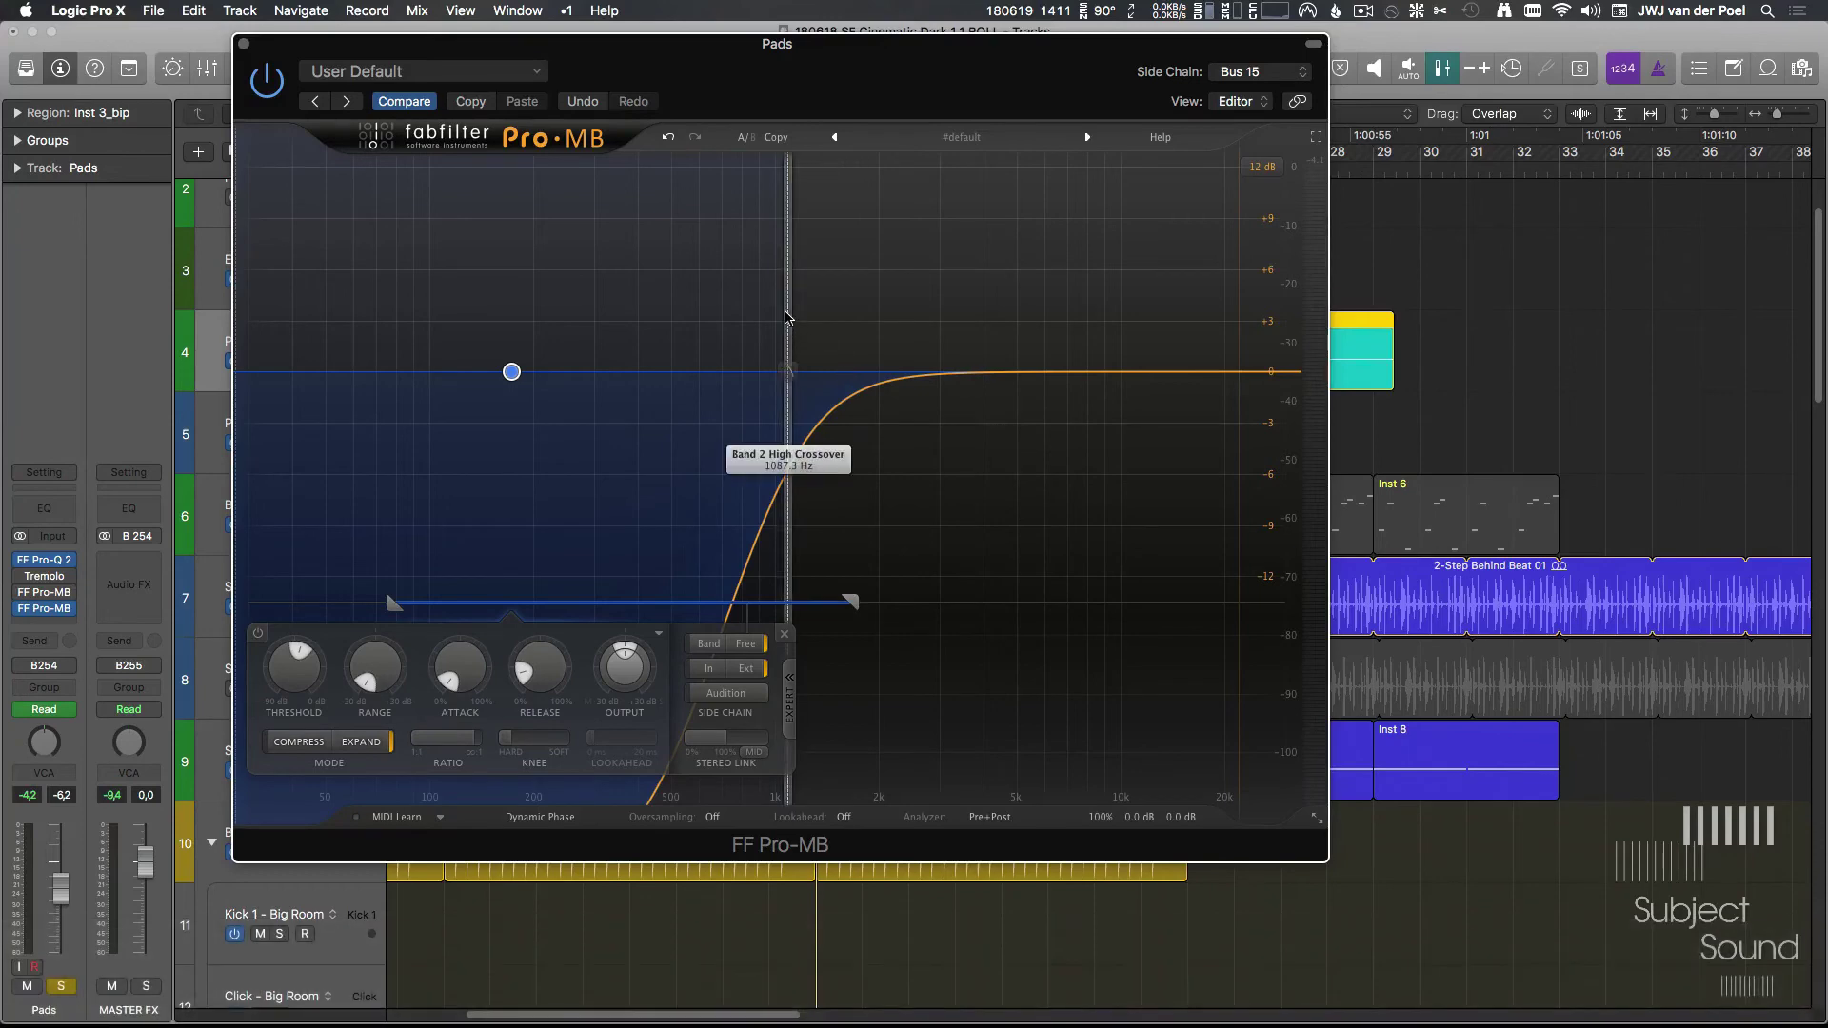
left_click_drag(787, 317, 1243, 324)
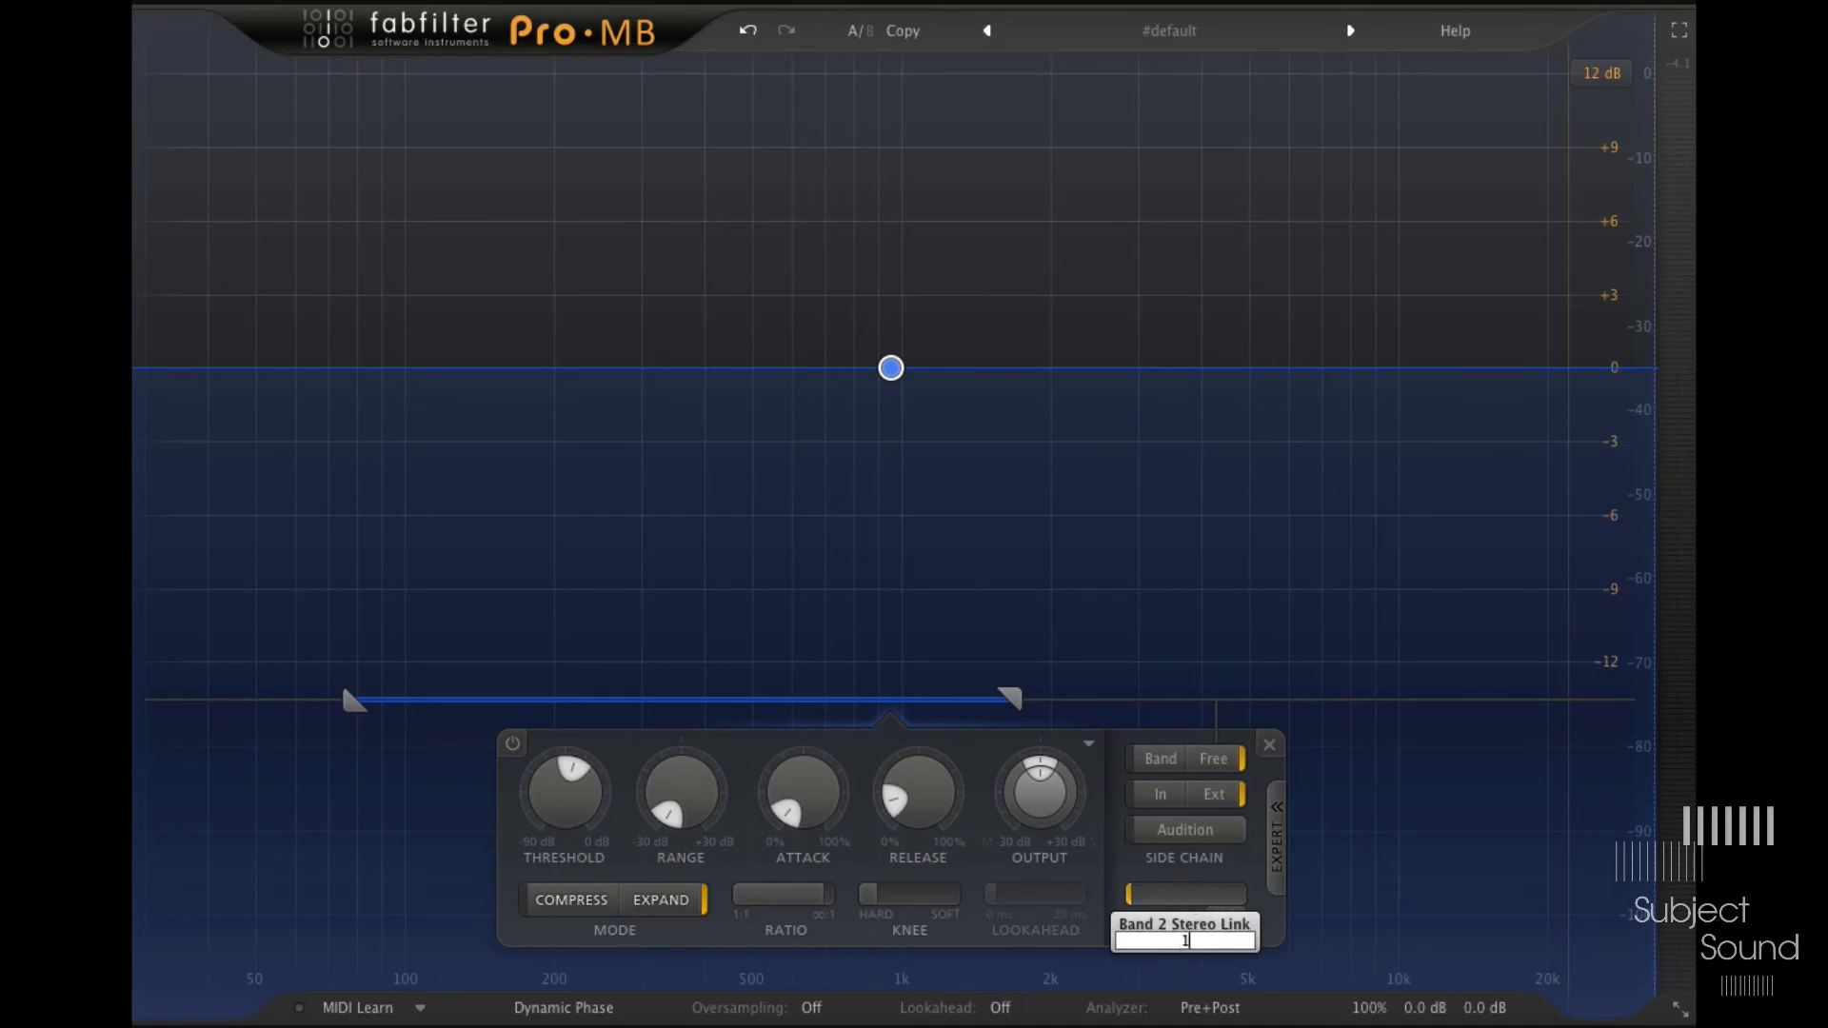
Step: Set Band 2's stereo link to 100% Mid-only and play it back
key("Return")
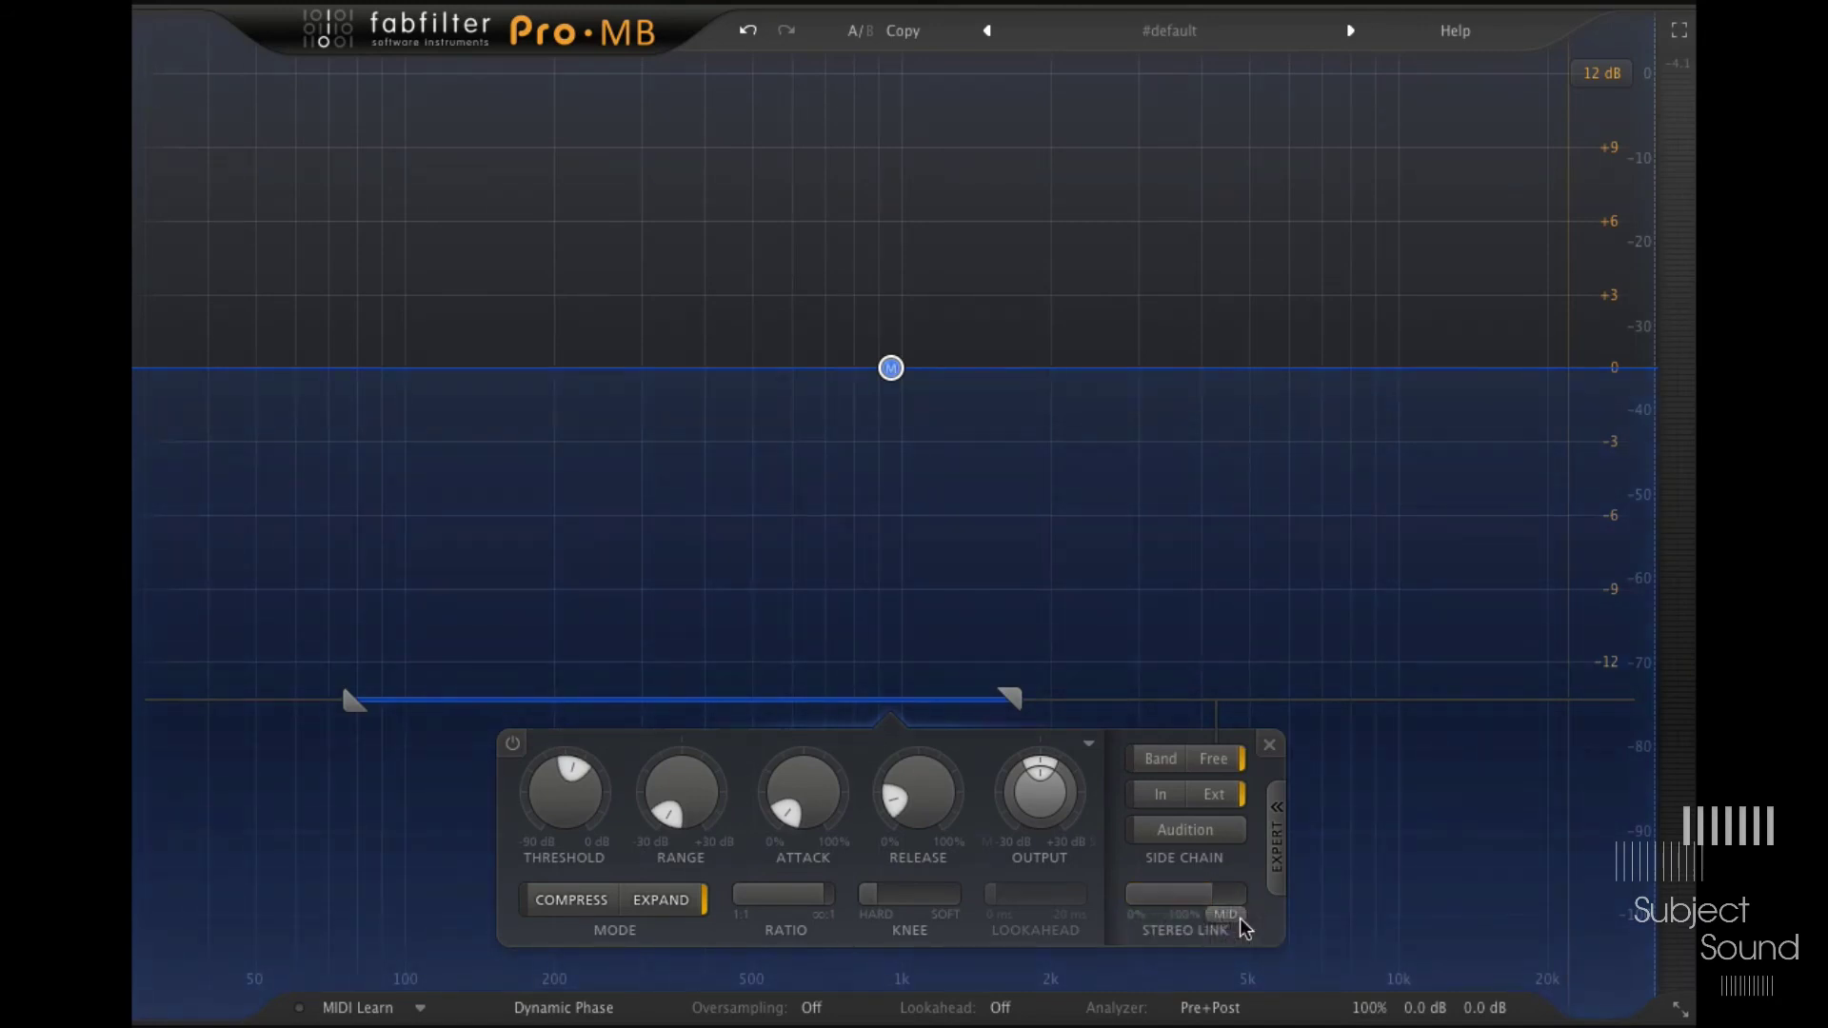
left_click(1227, 915)
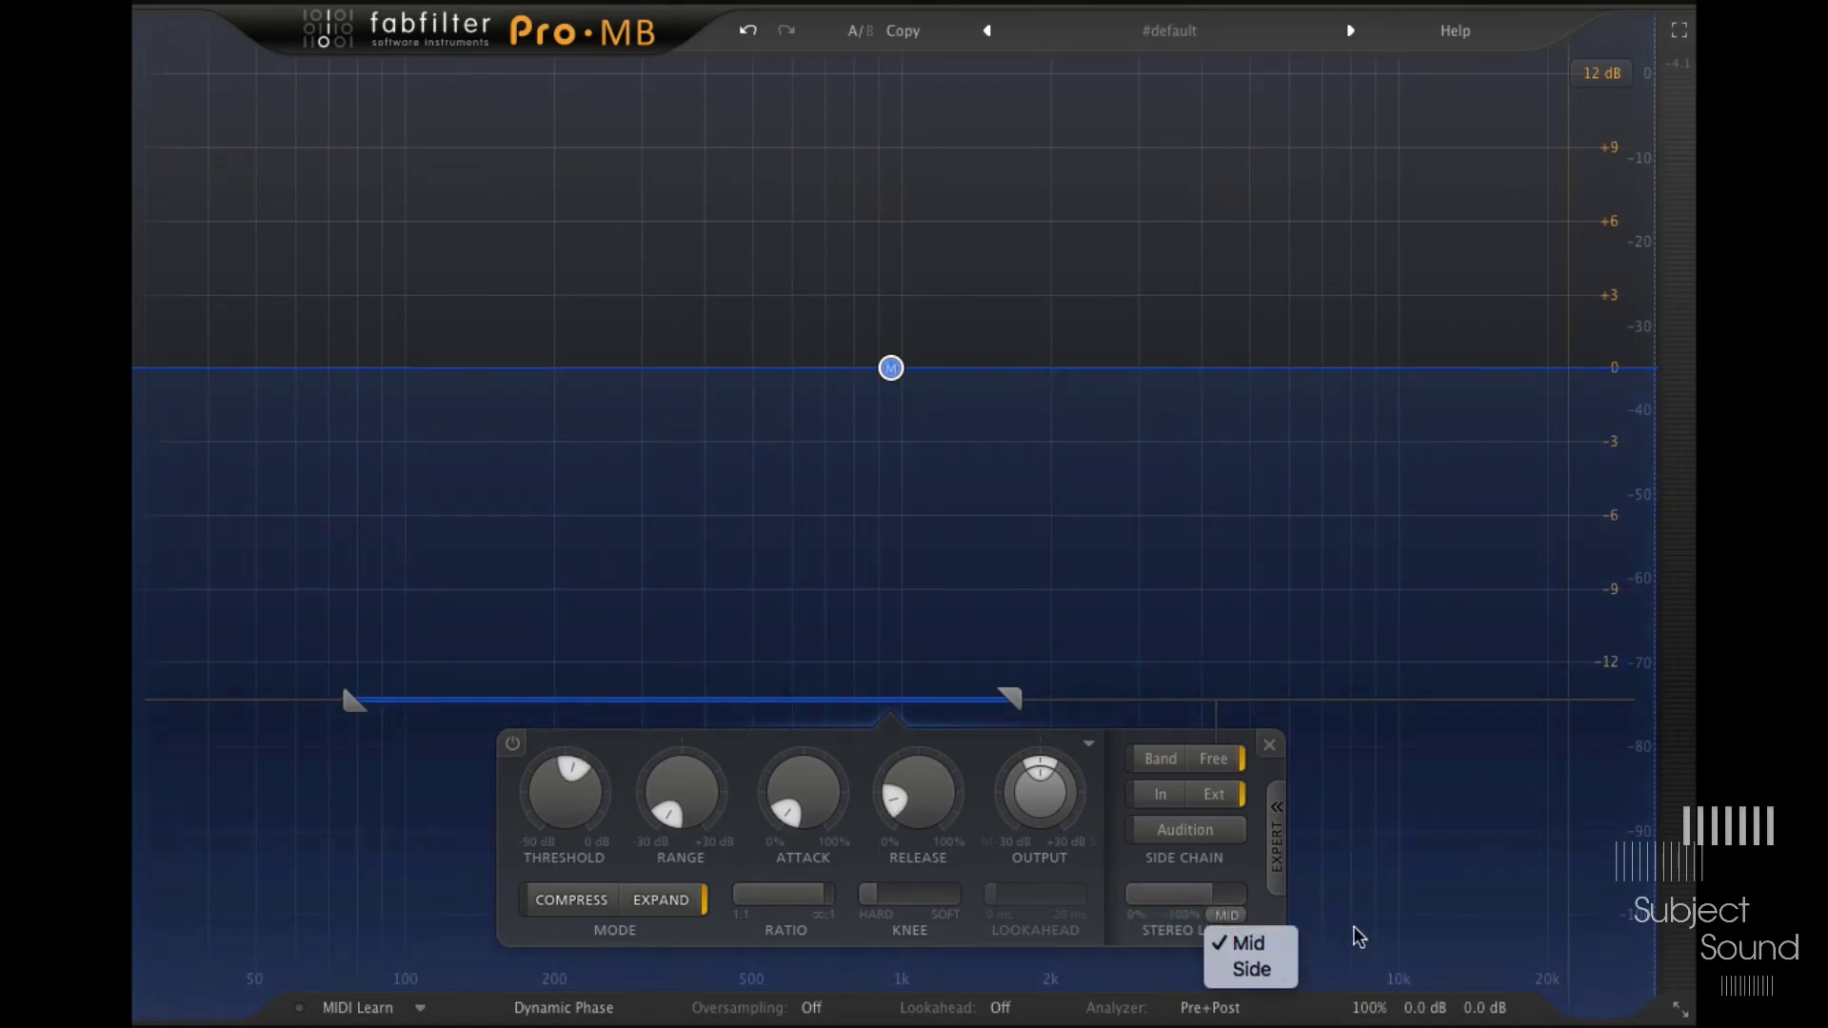
left_click(1364, 897)
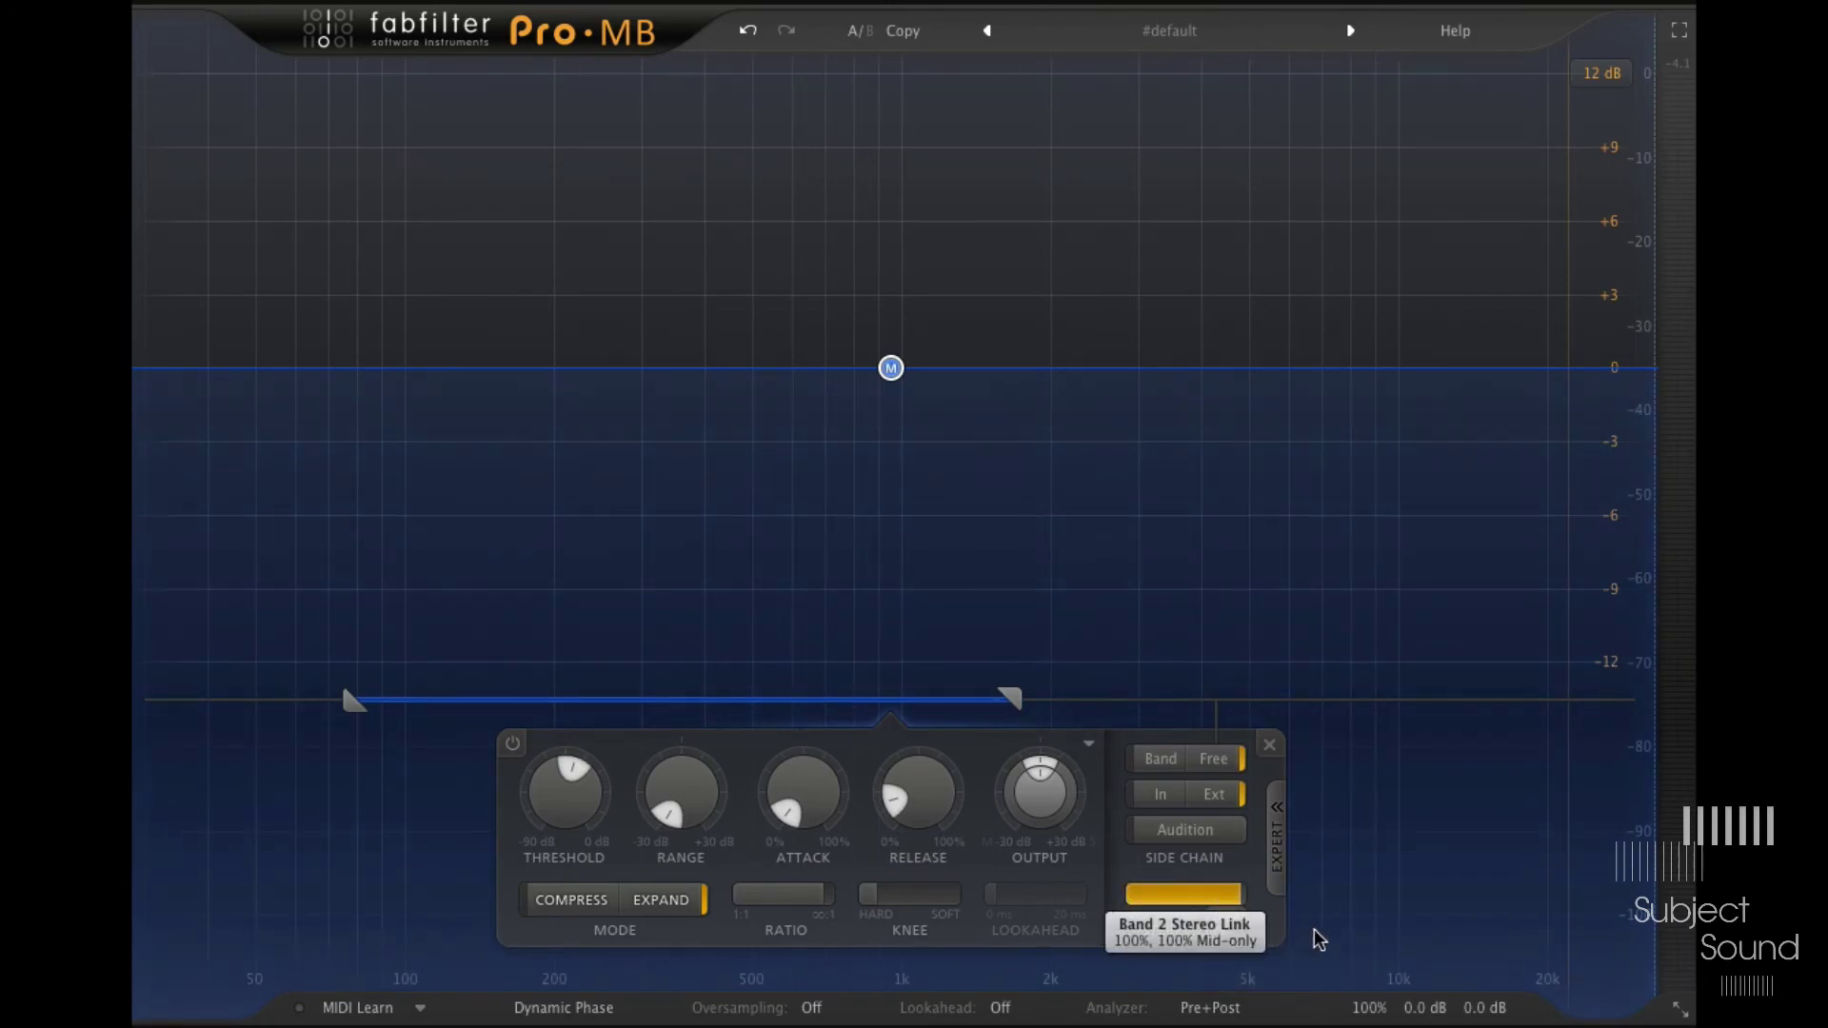
mouse_move(907, 383)
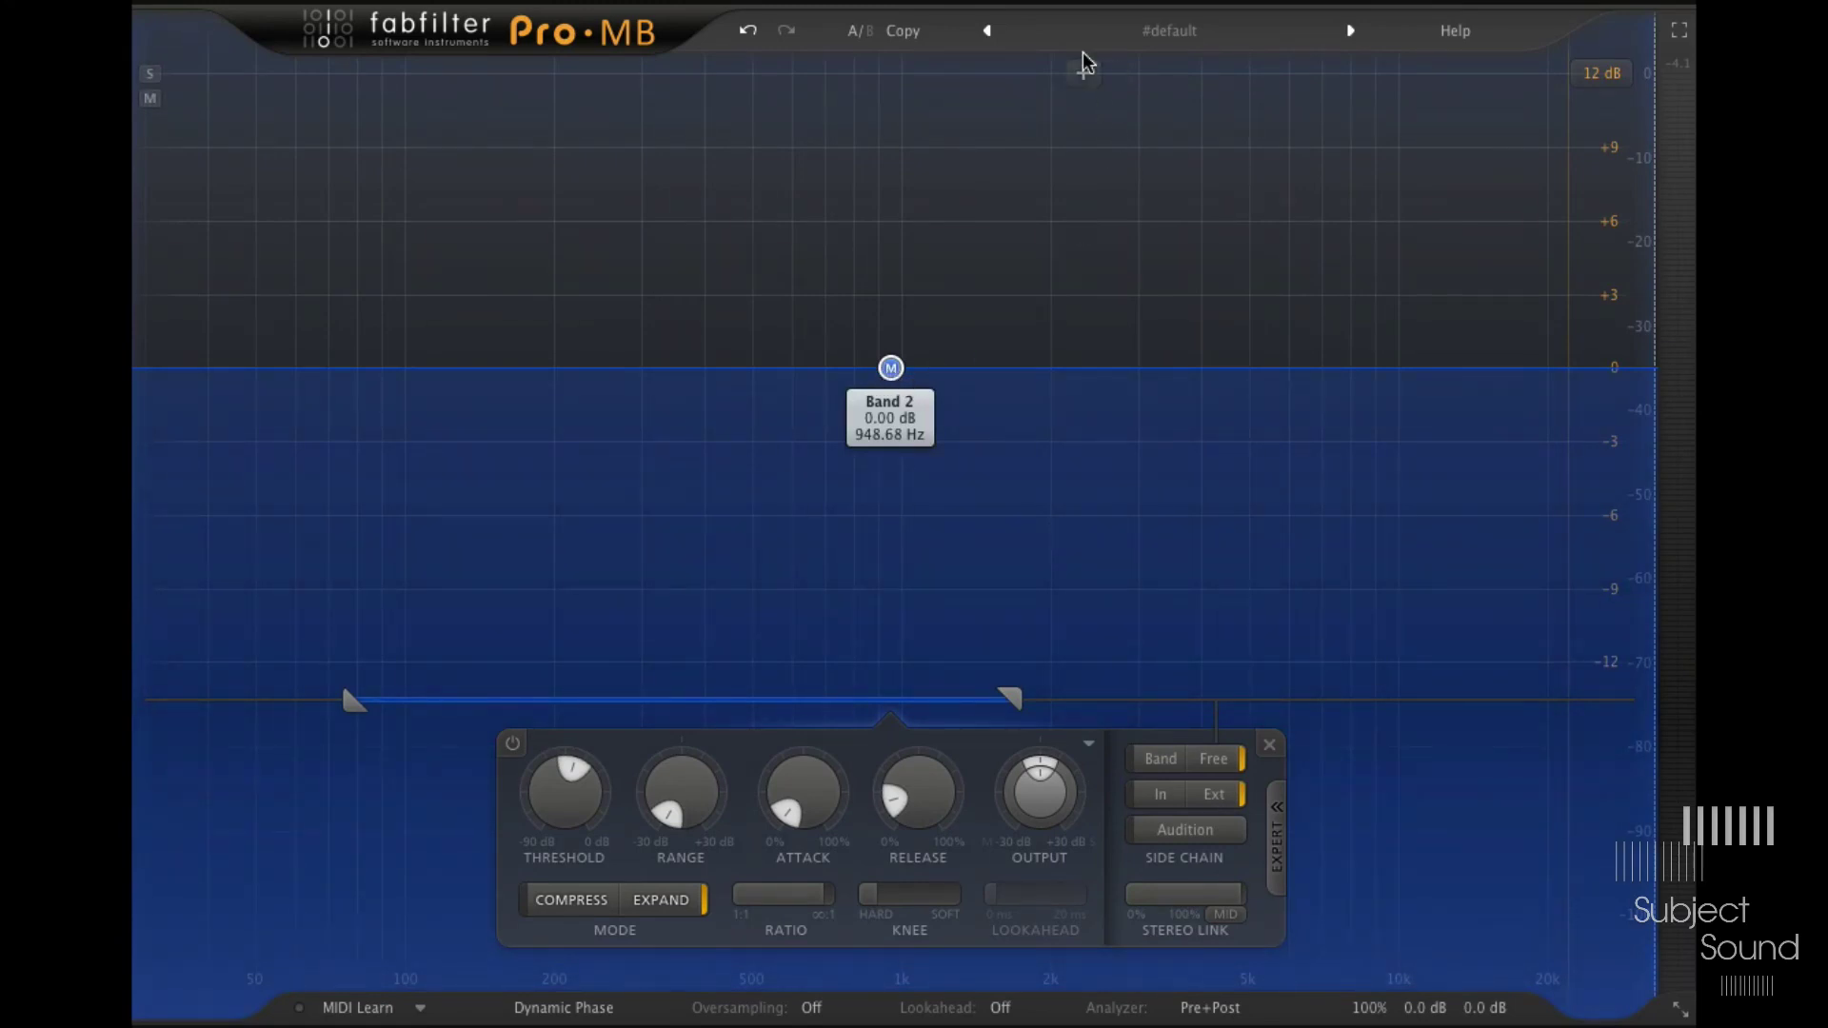
key("space")
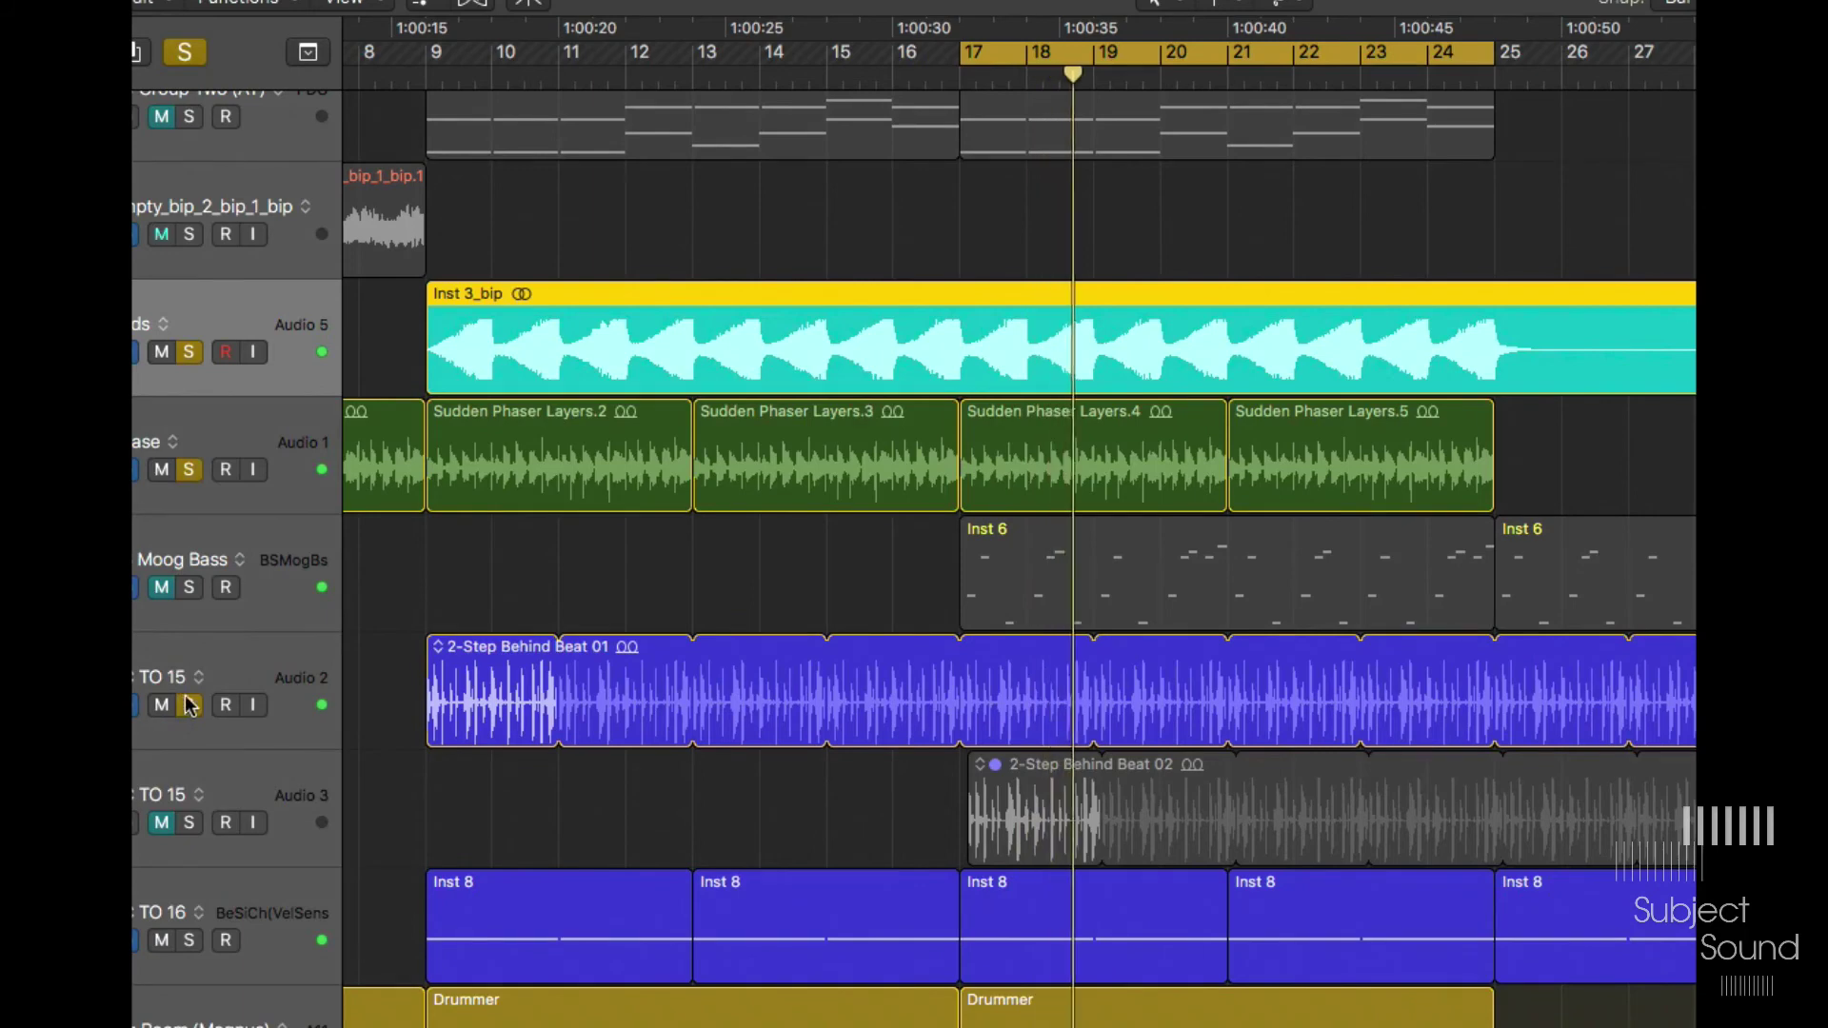
Step: Unsolo the Phase track and select the 2-Step Behind Beat 01 region
left_click(189, 470)
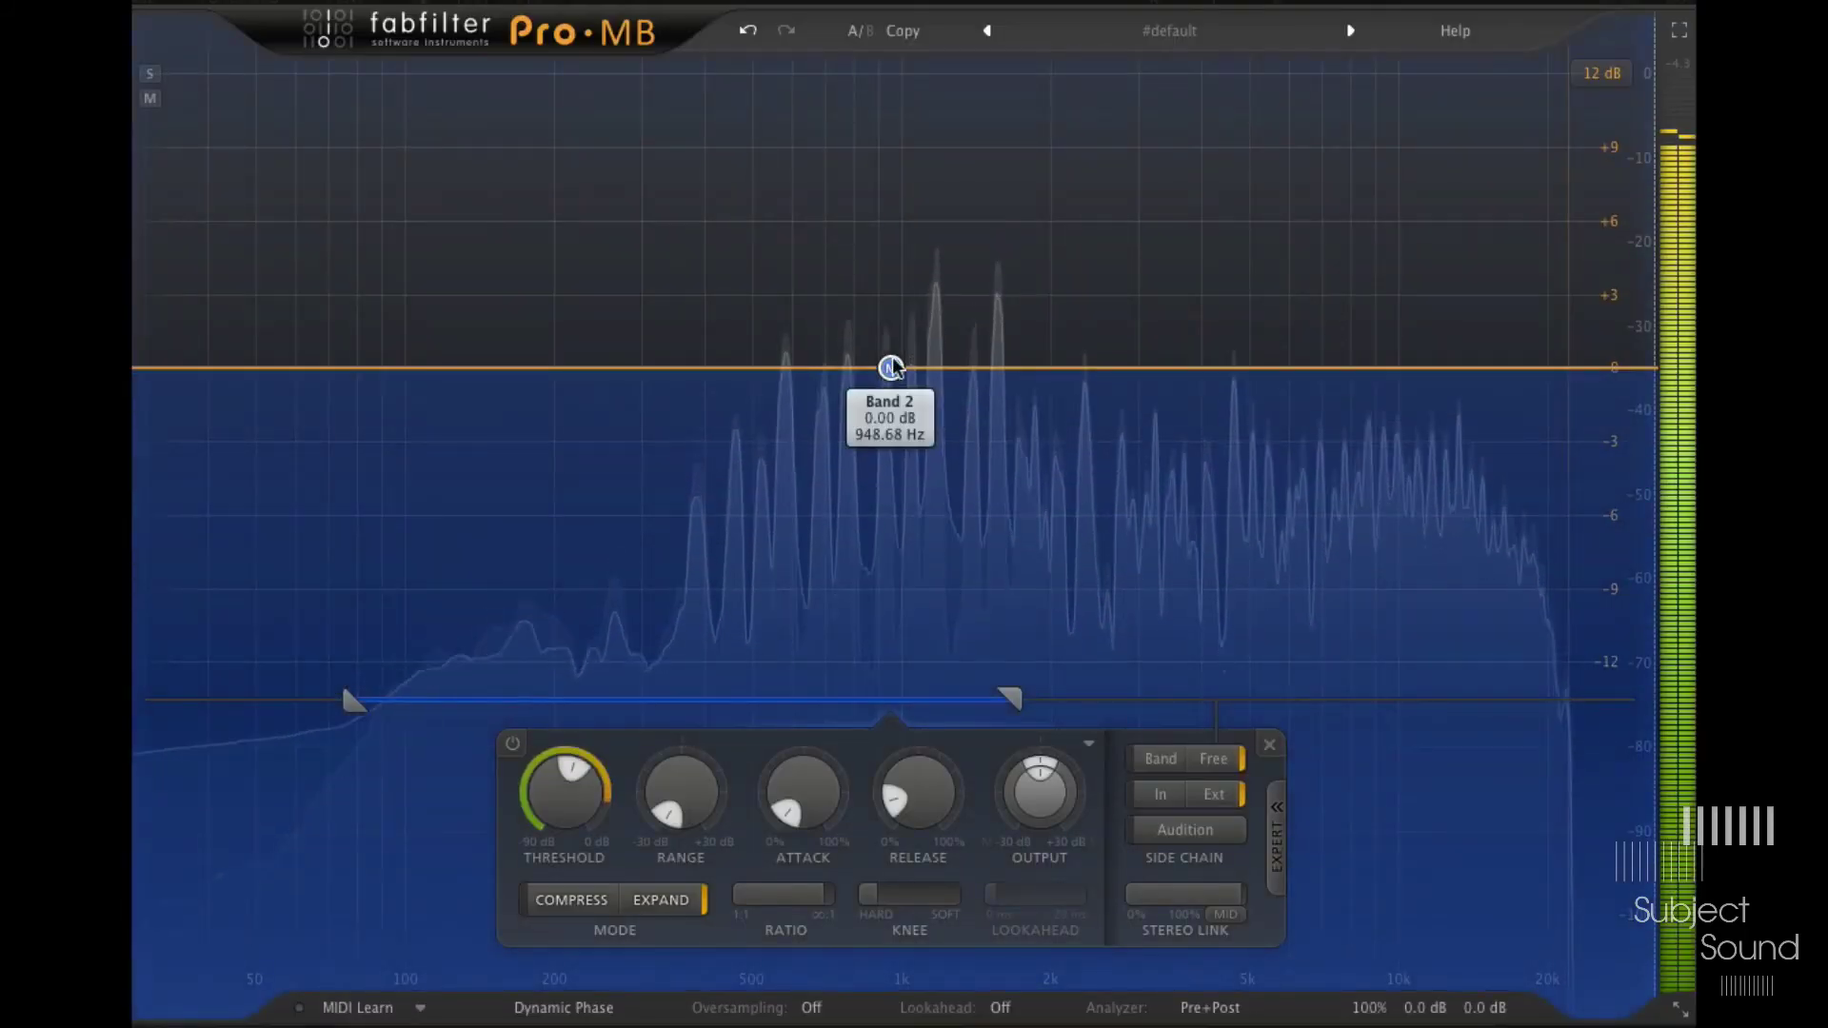
mouse_move(561, 803)
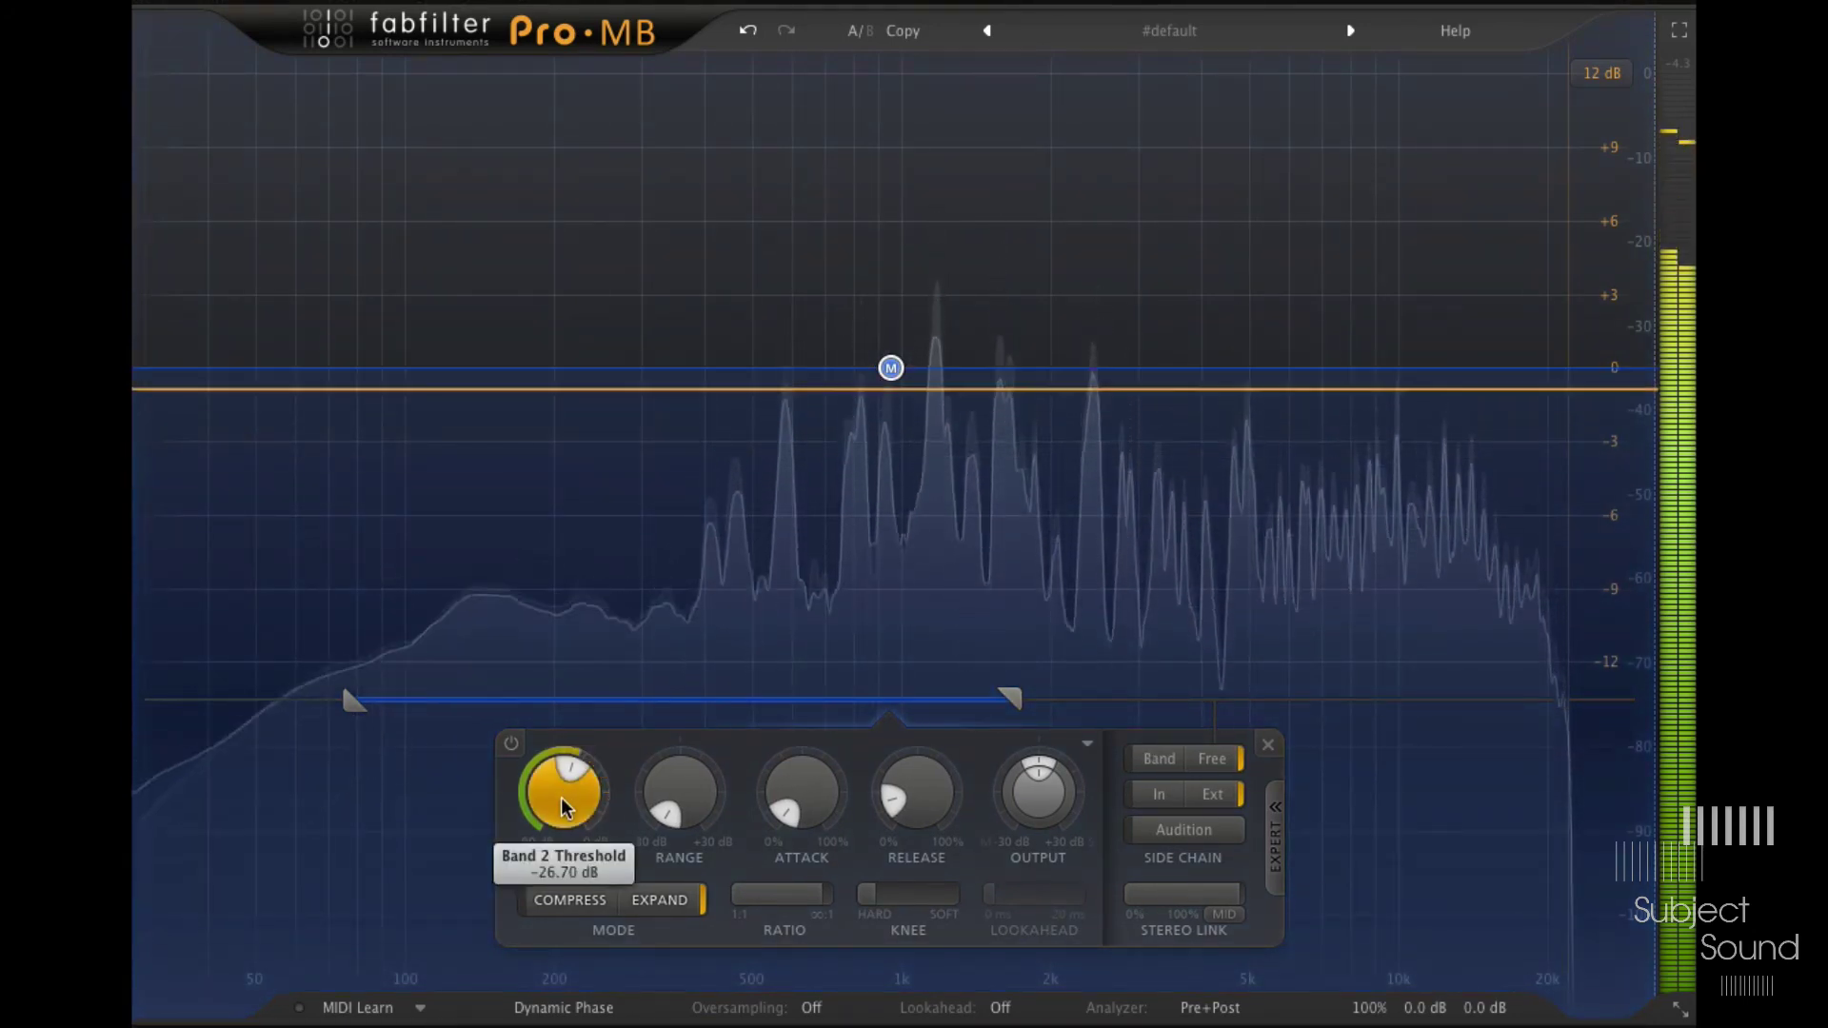
mouse_move(890, 370)
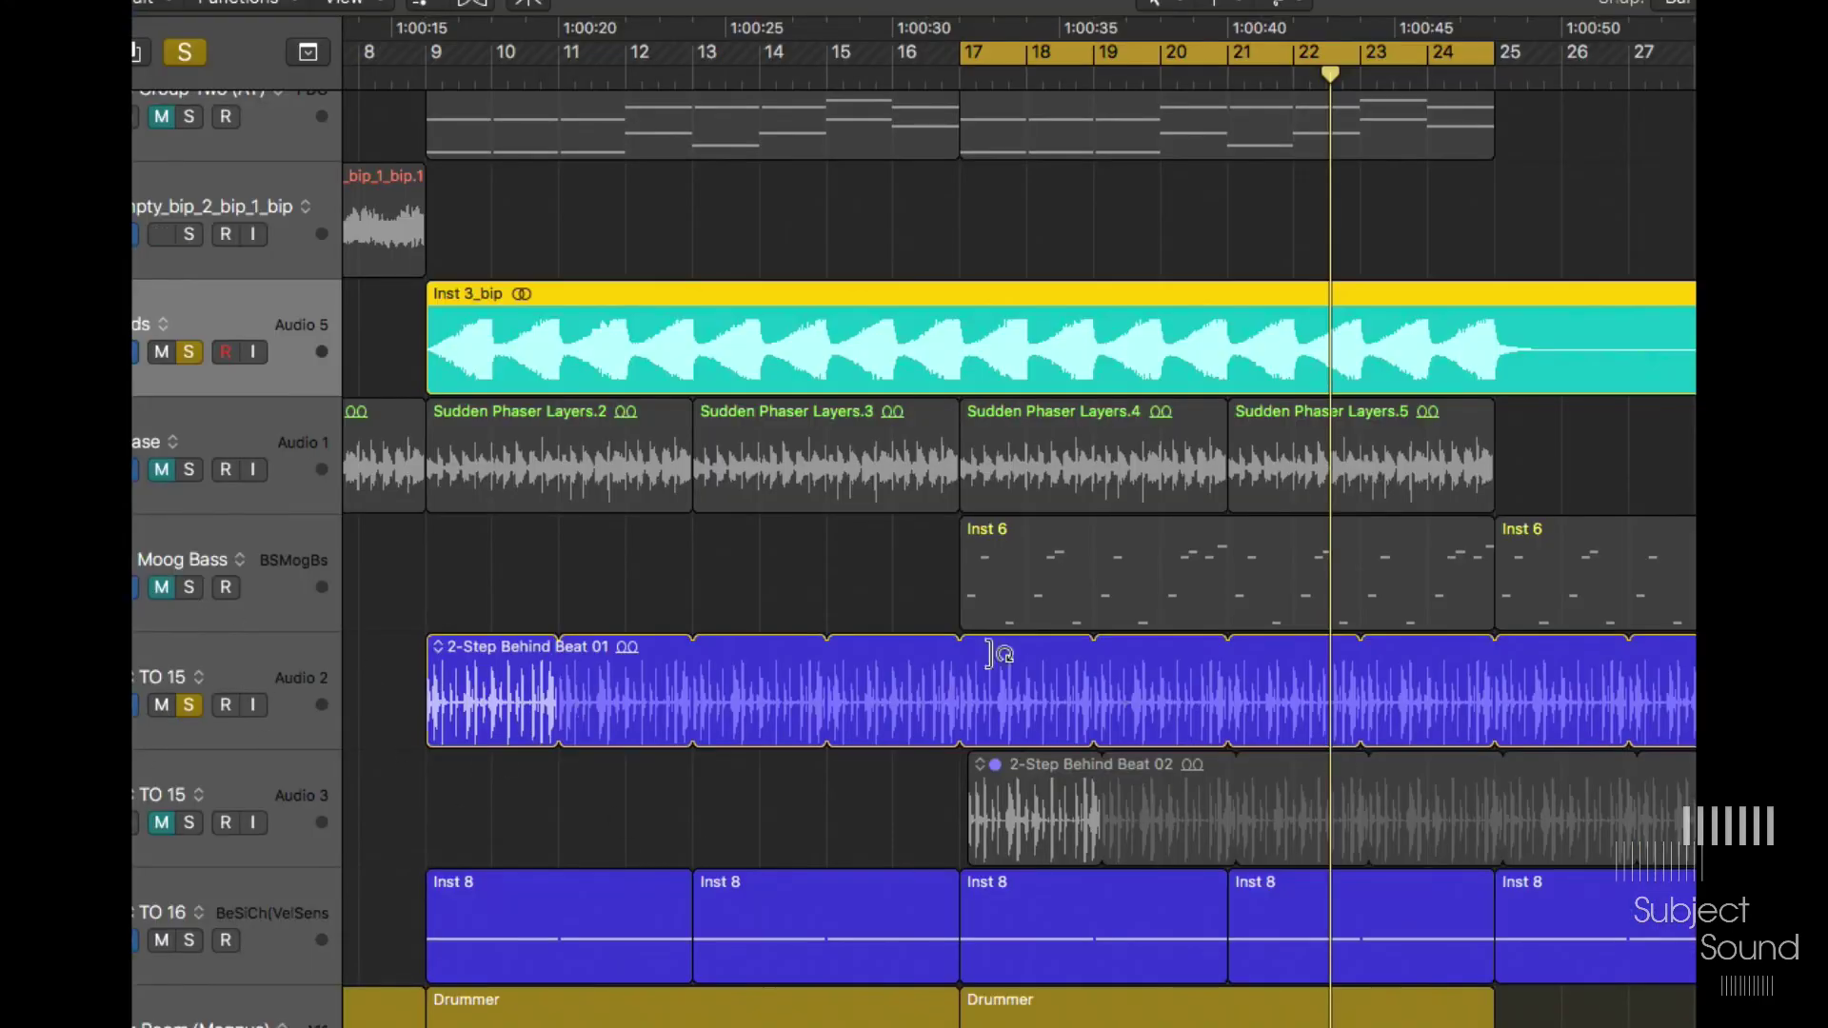
left_click(562, 667)
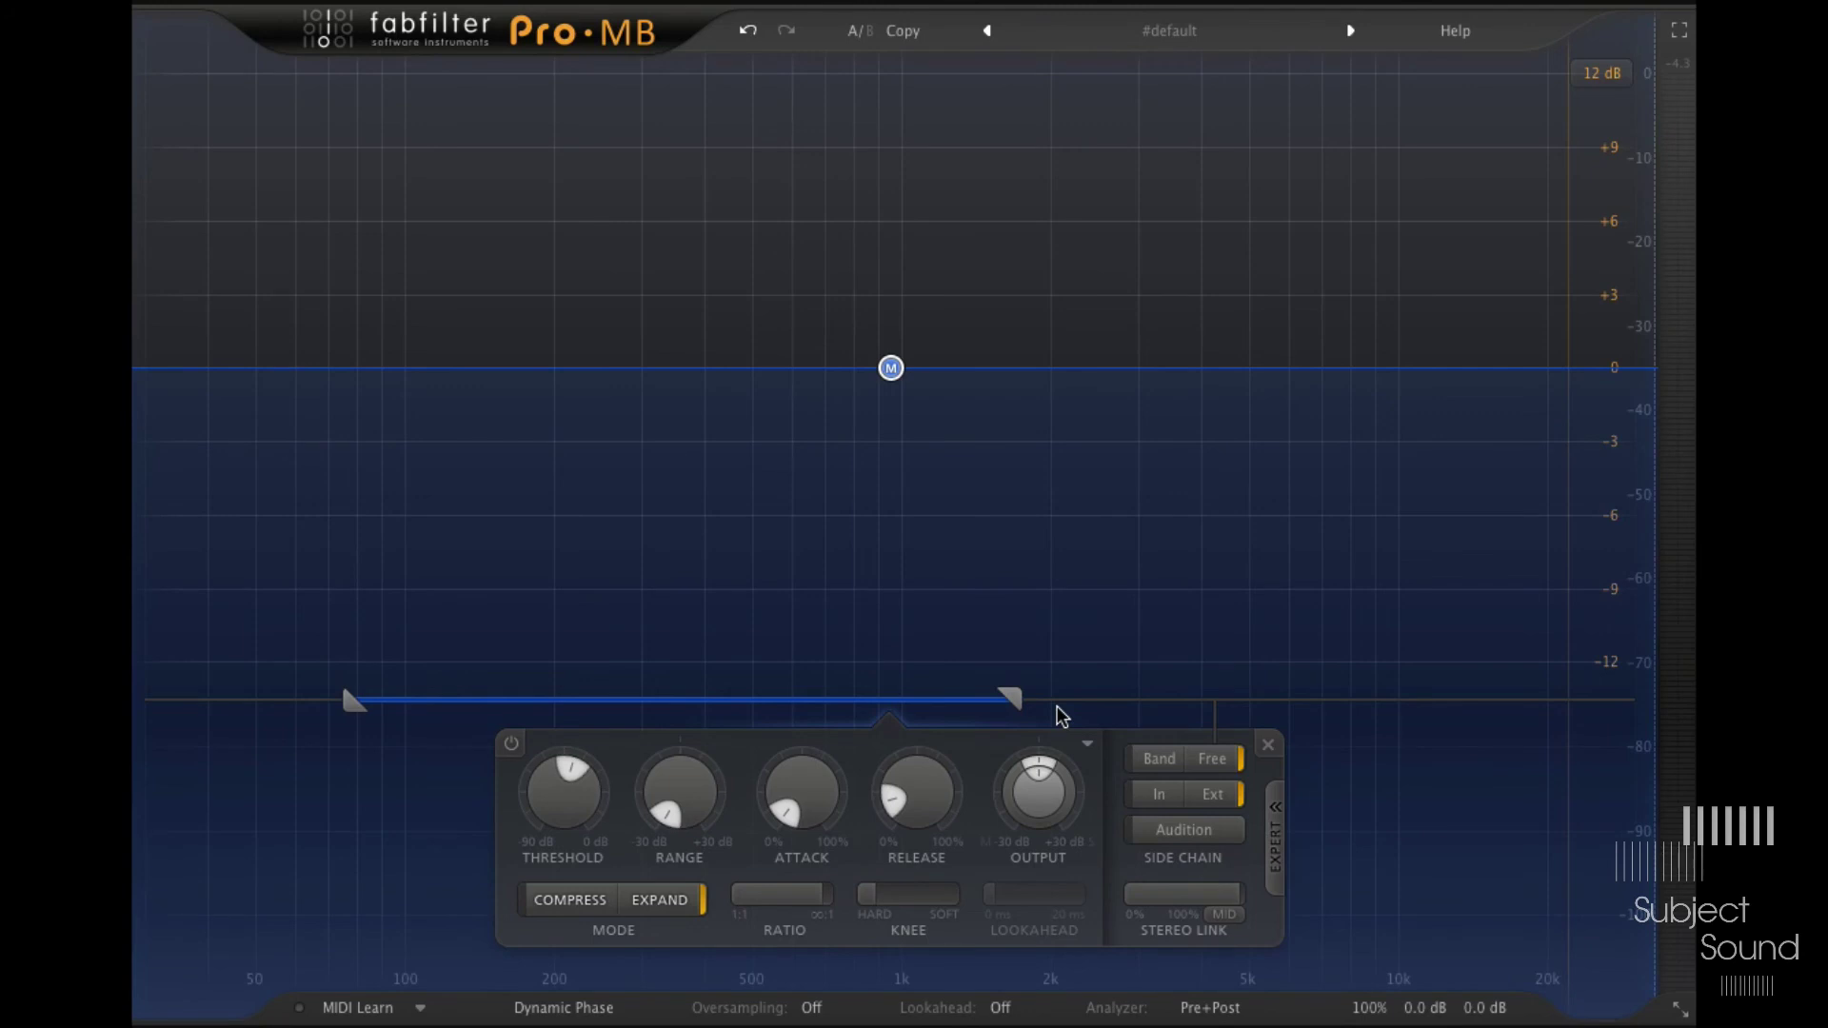
Step: Switch Band 2's stereo link from Mid to Side-only and audition the change
key("space")
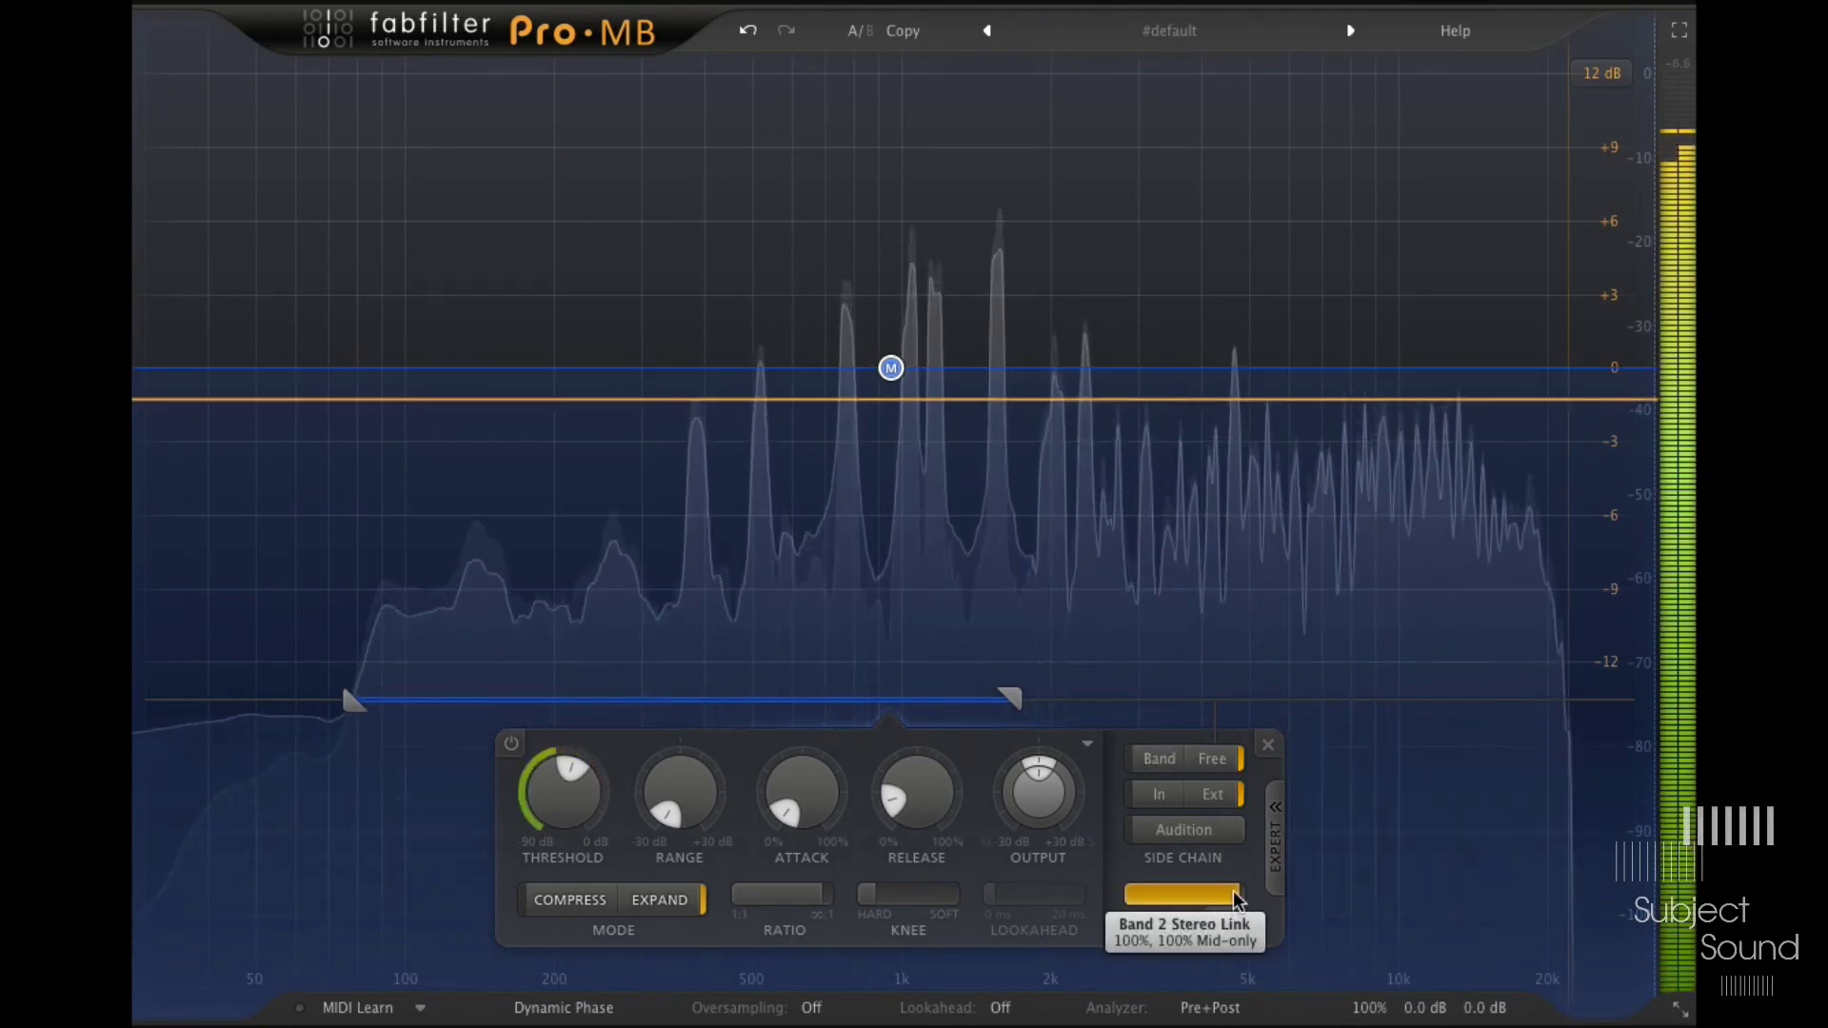
left_click(1225, 915)
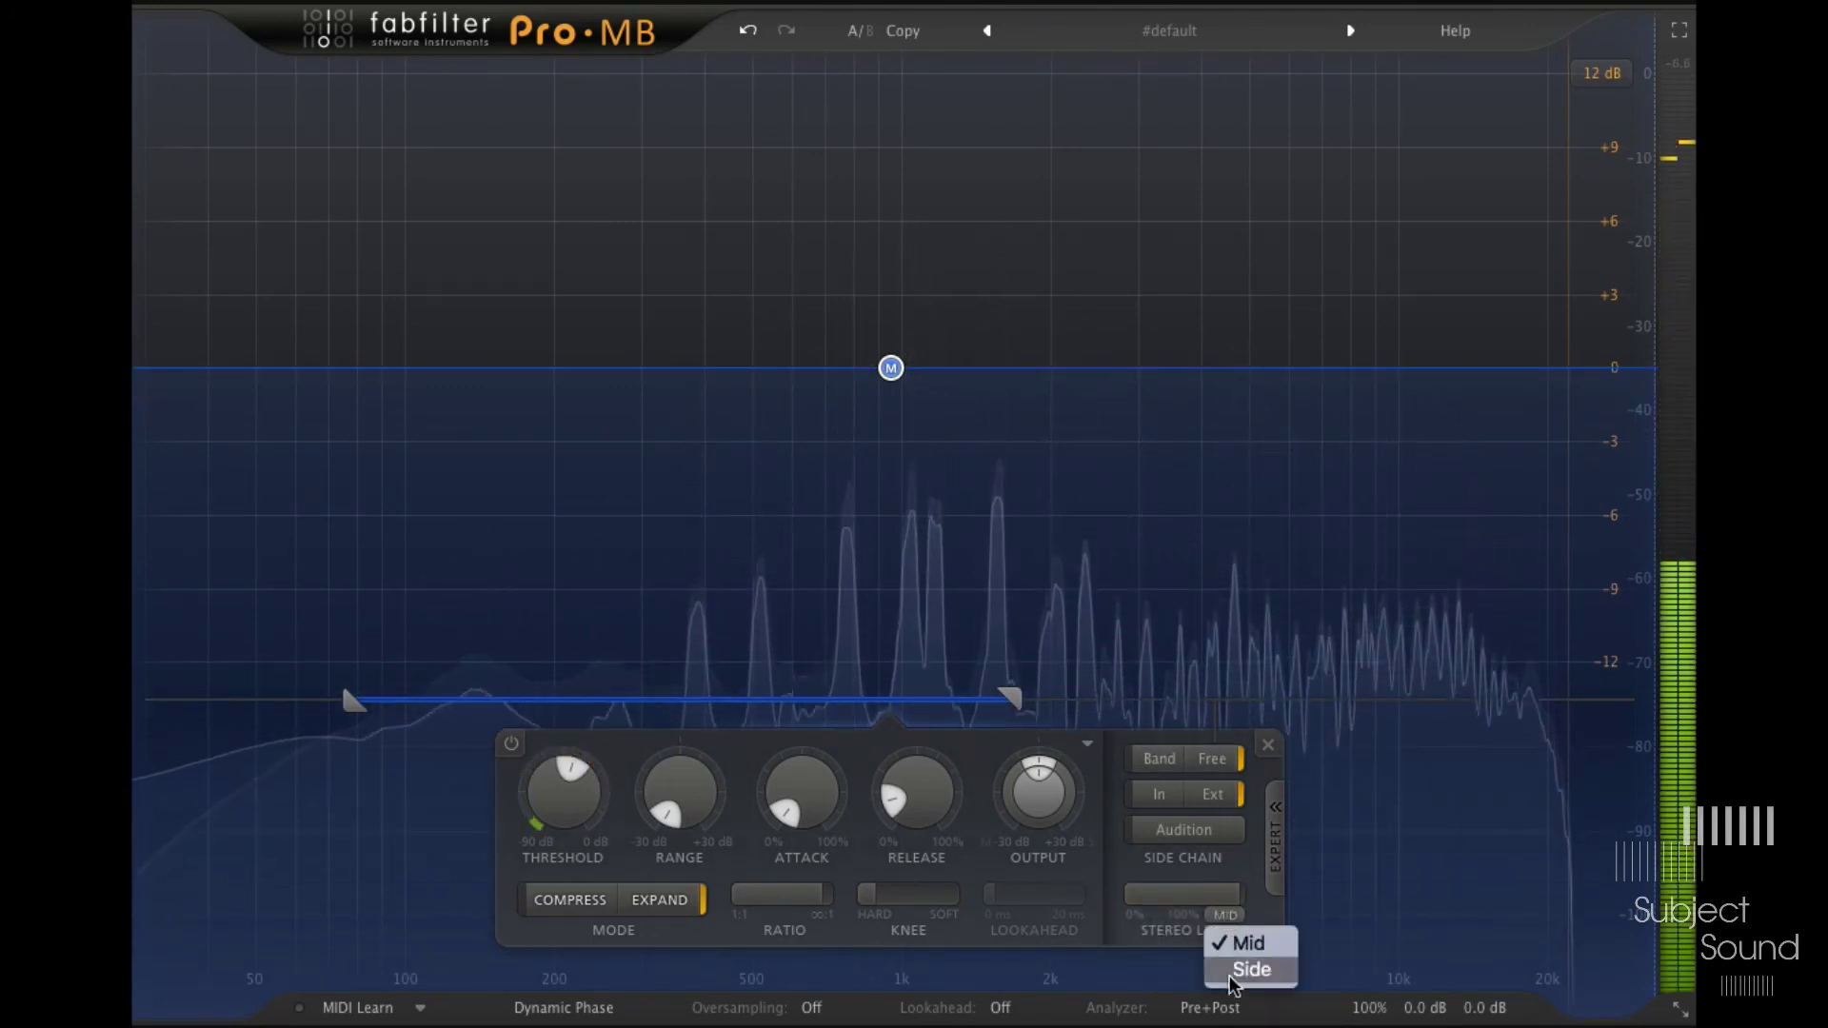
left_click(952, 419)
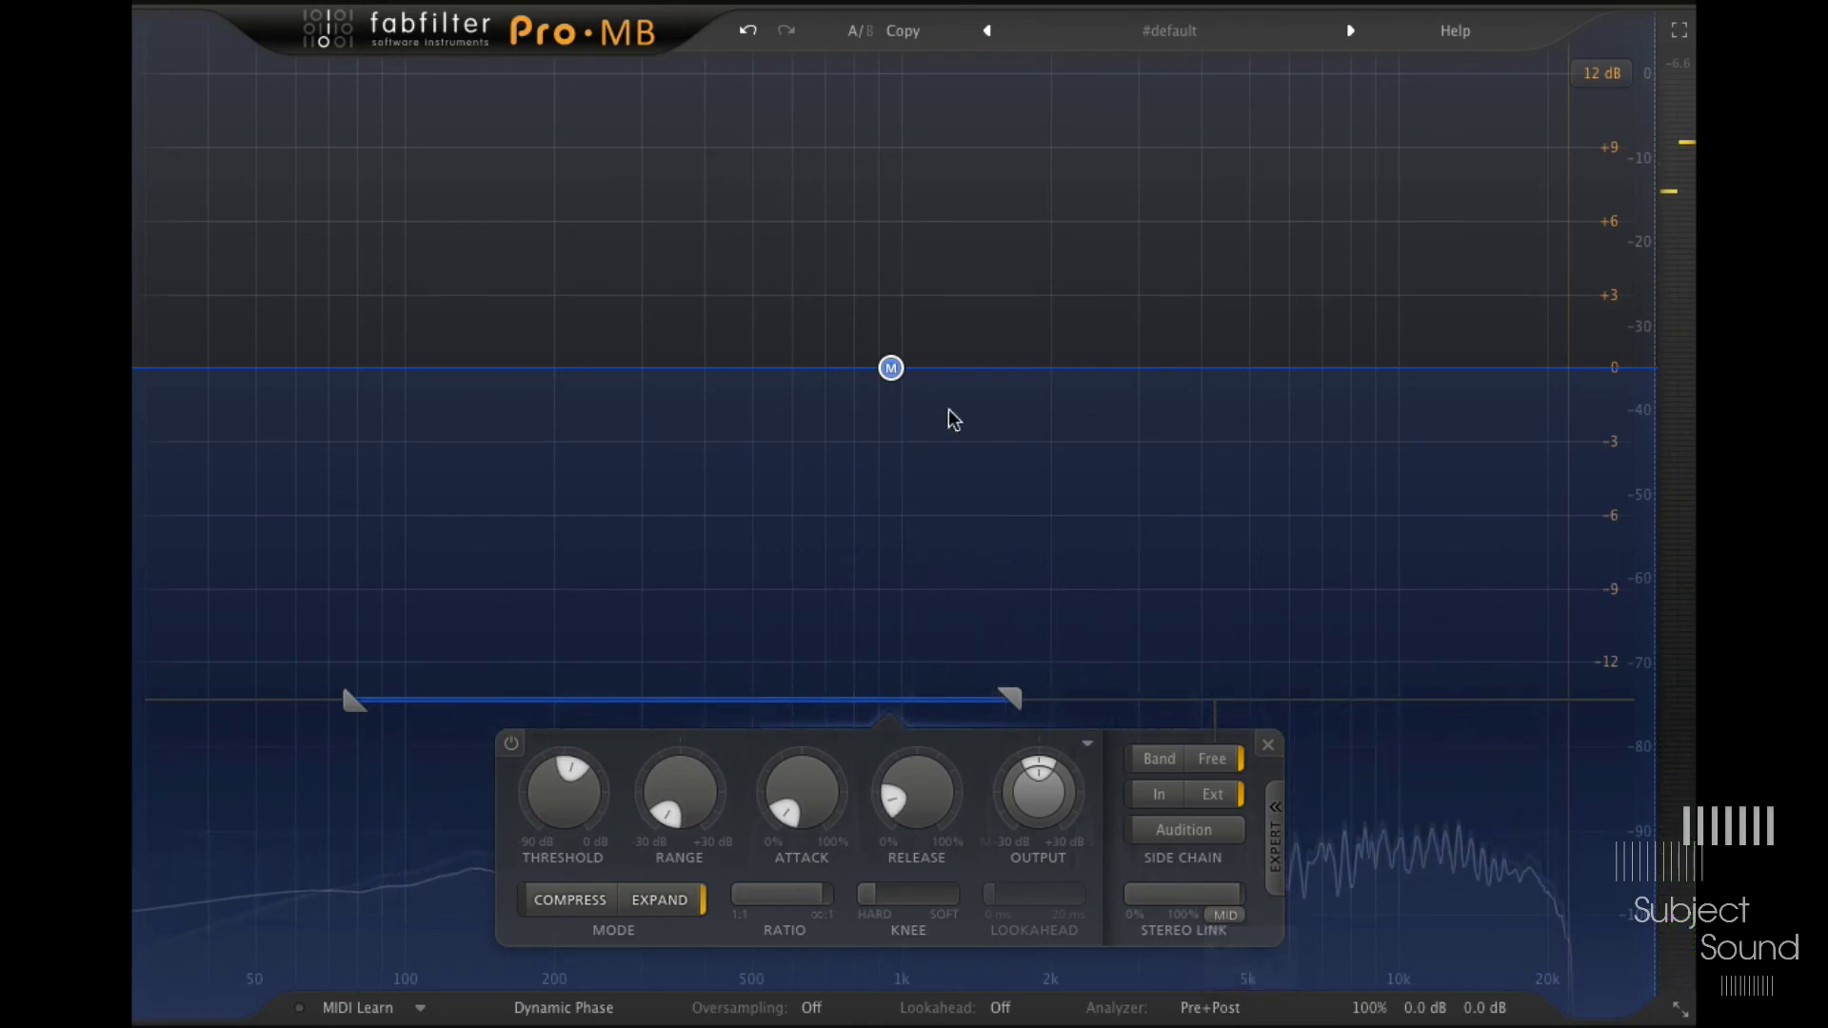
left_click(890, 368)
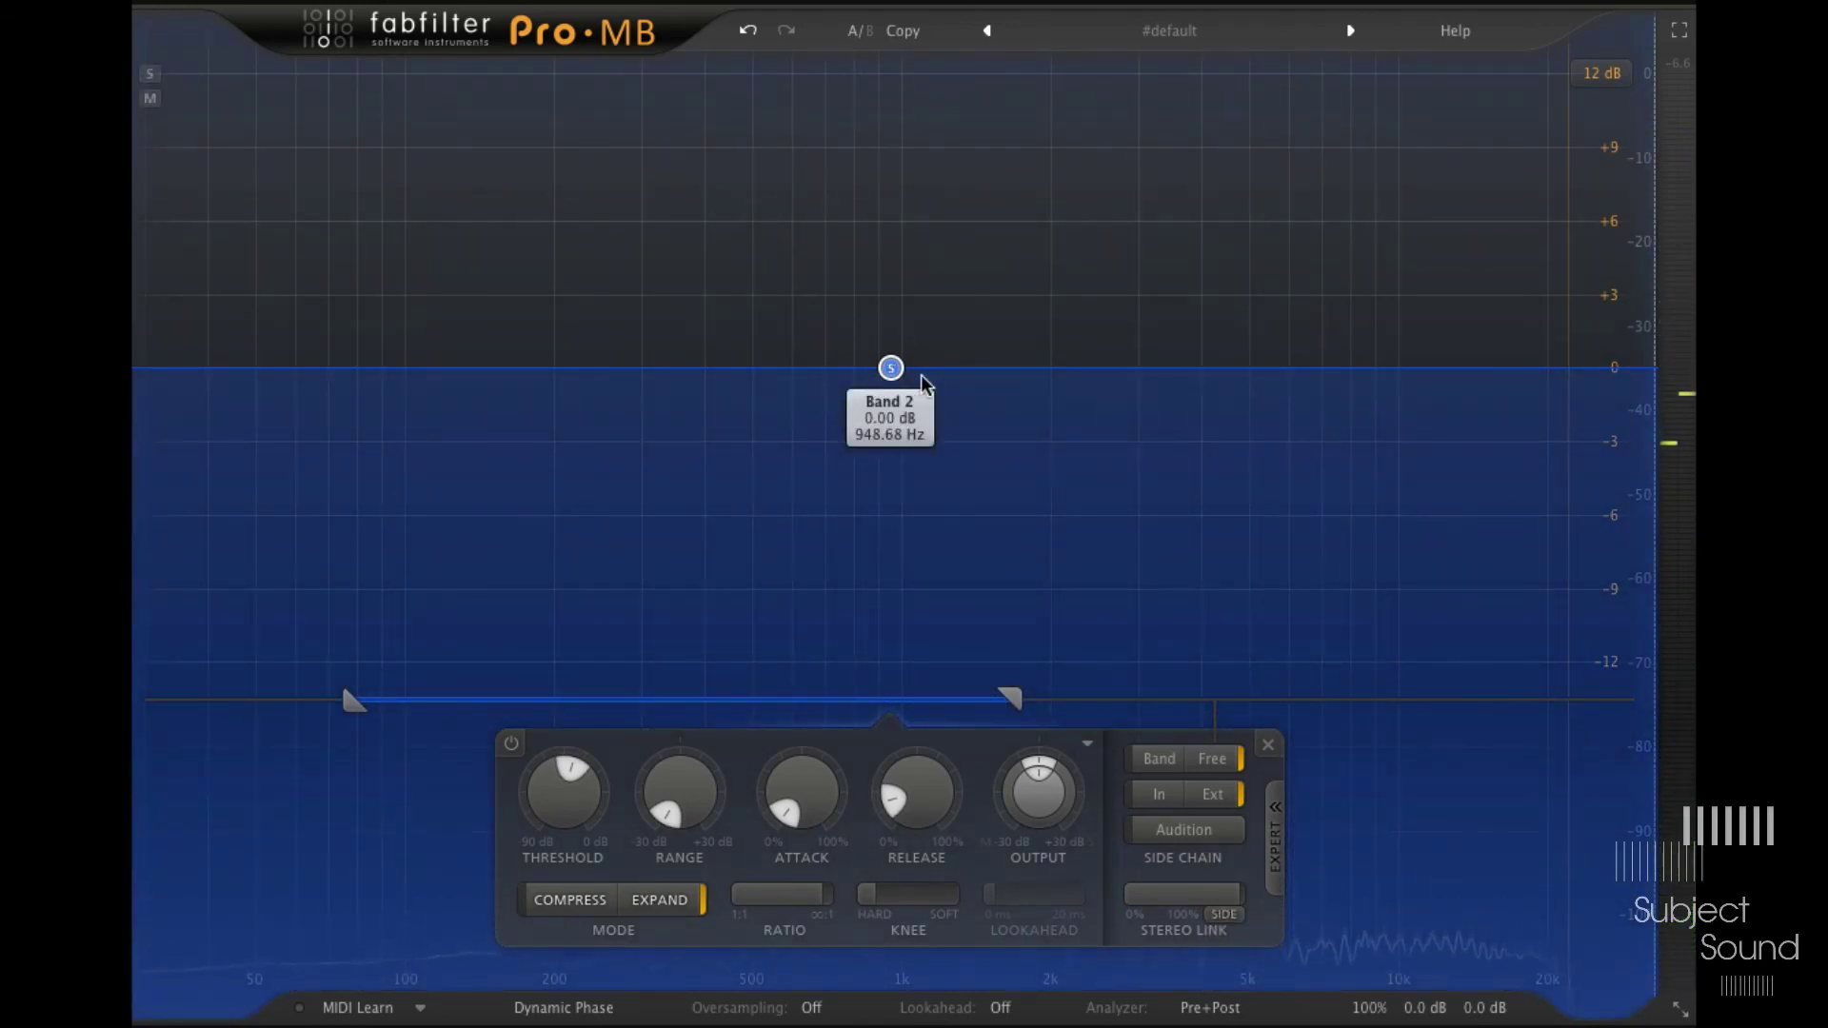
key("space")
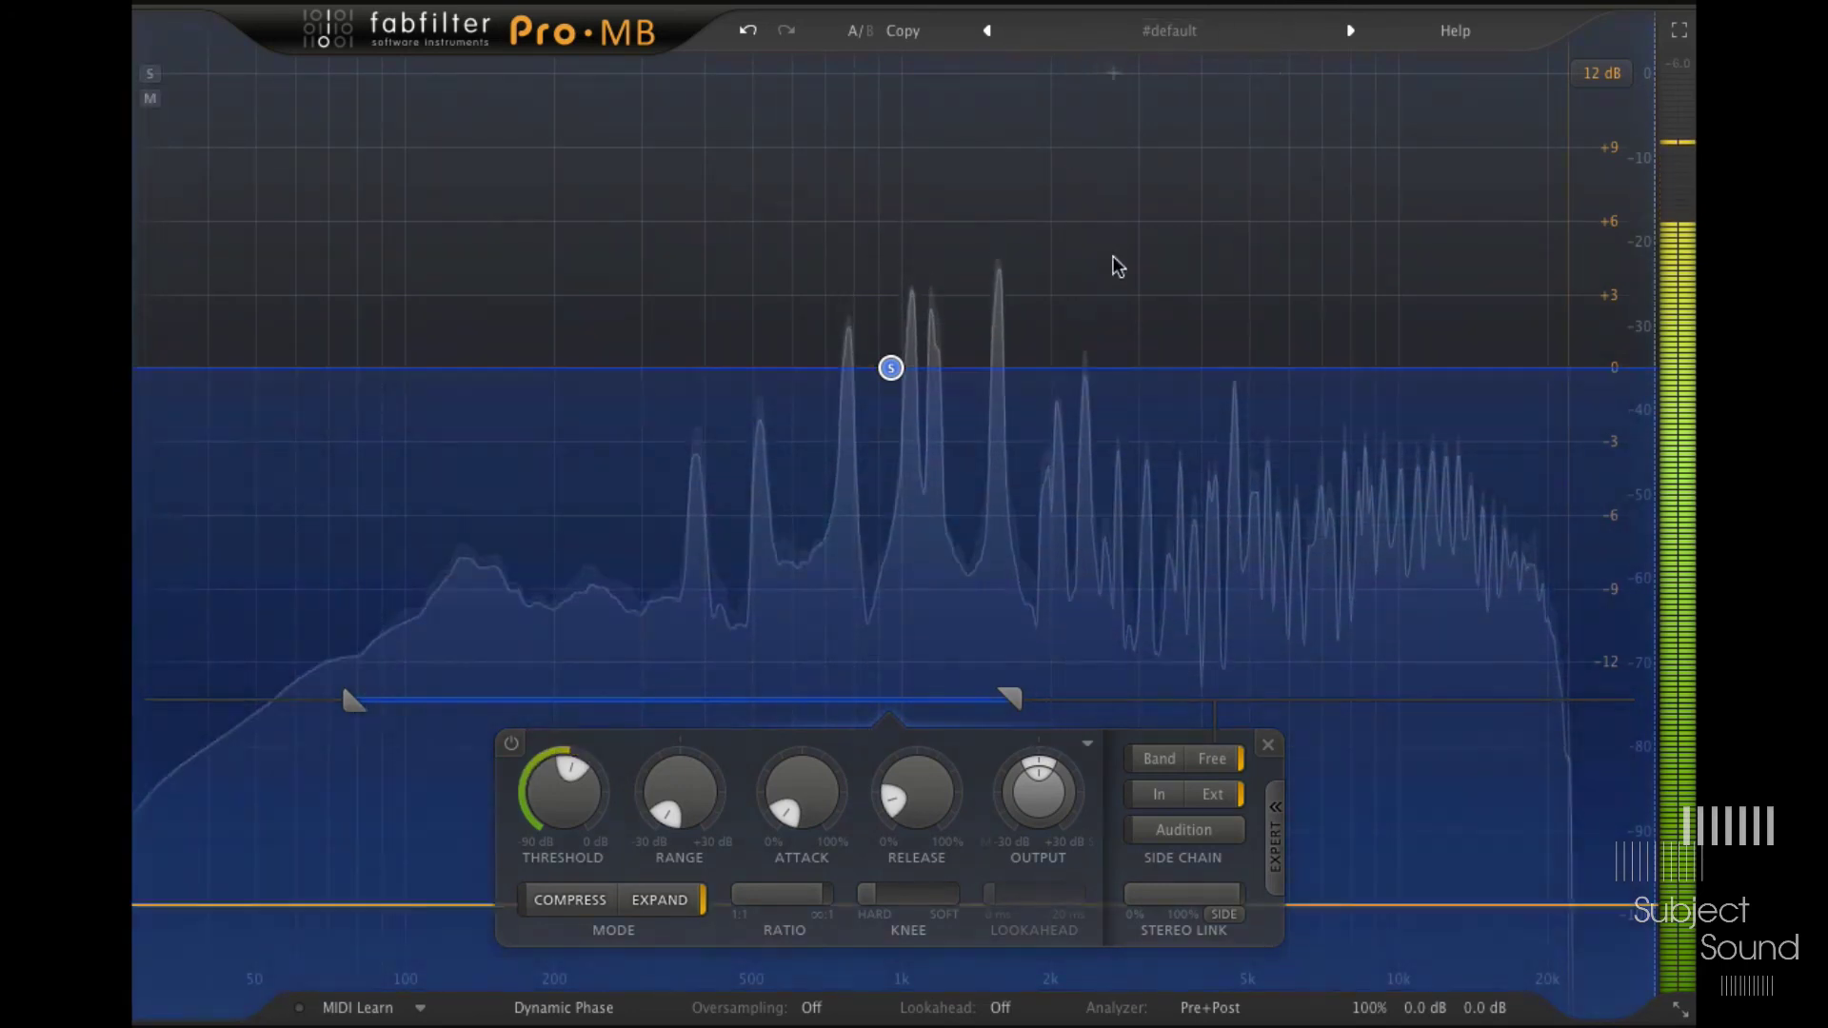
key("space")
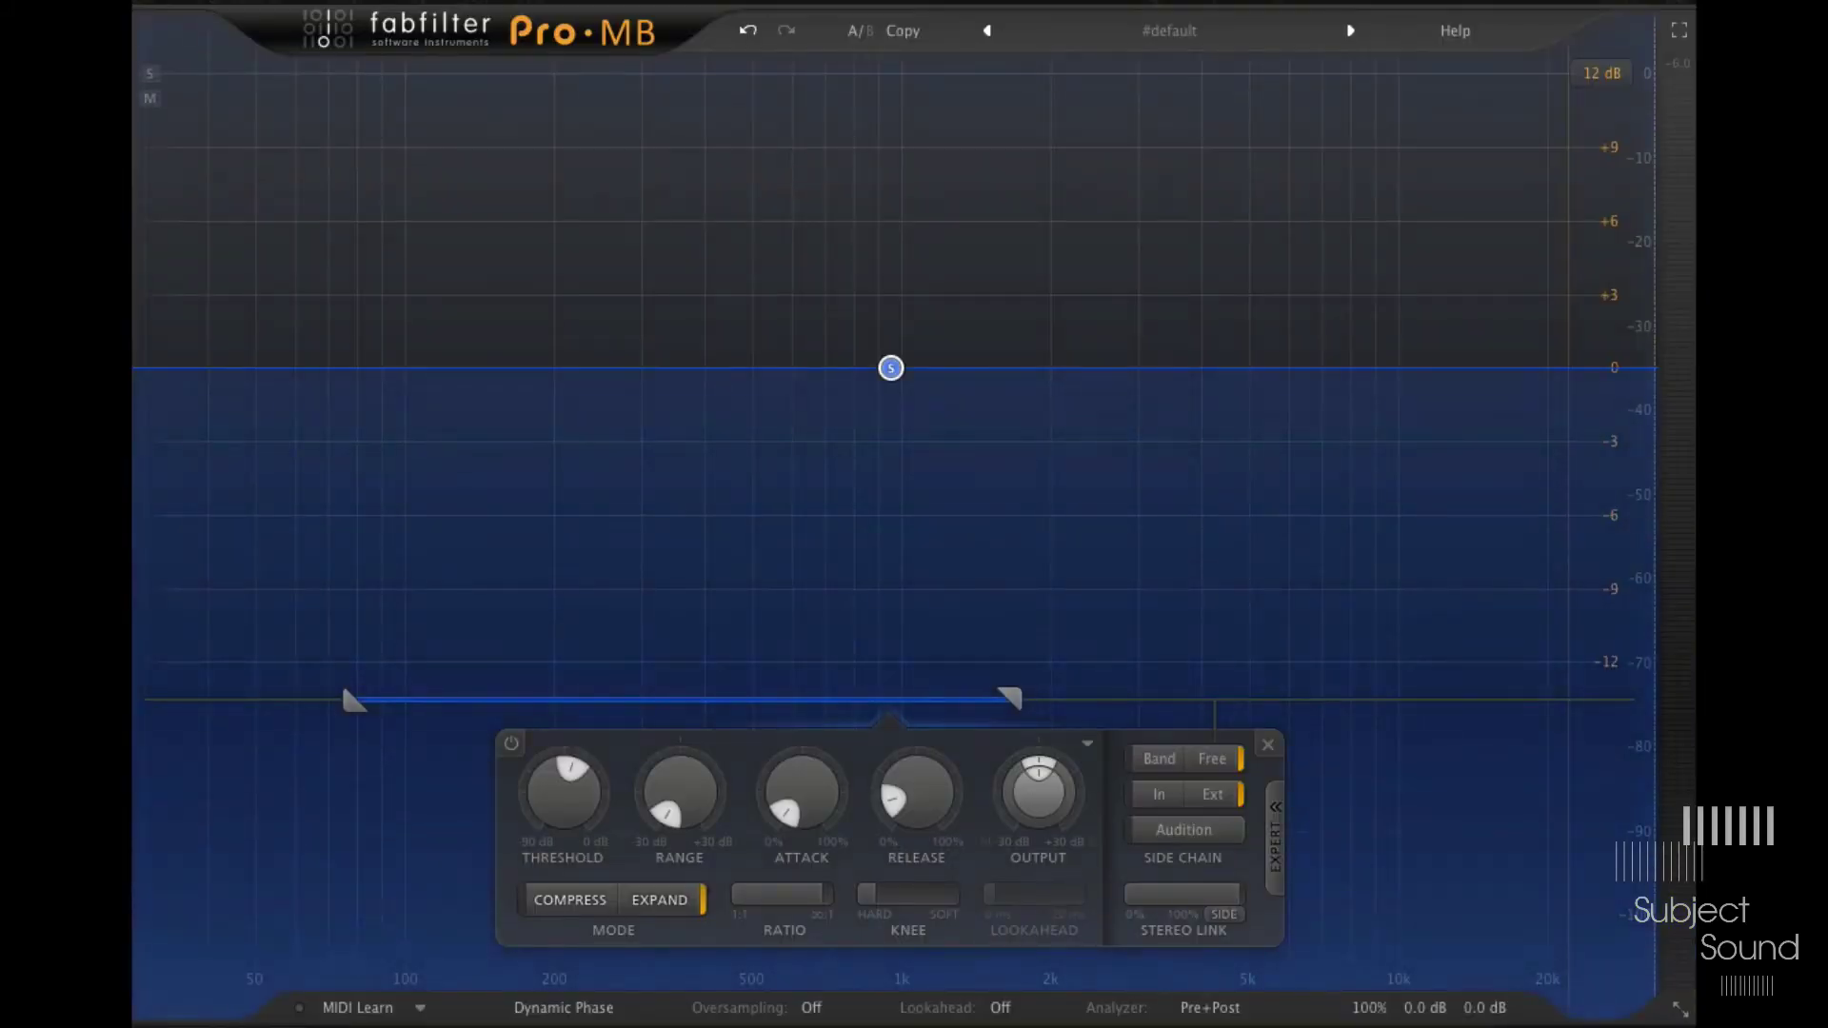
Step: Key Band 2 from Bus 17 with a side-chain range of 30 Hz to 30000 Hz
left_click(1561, 841)
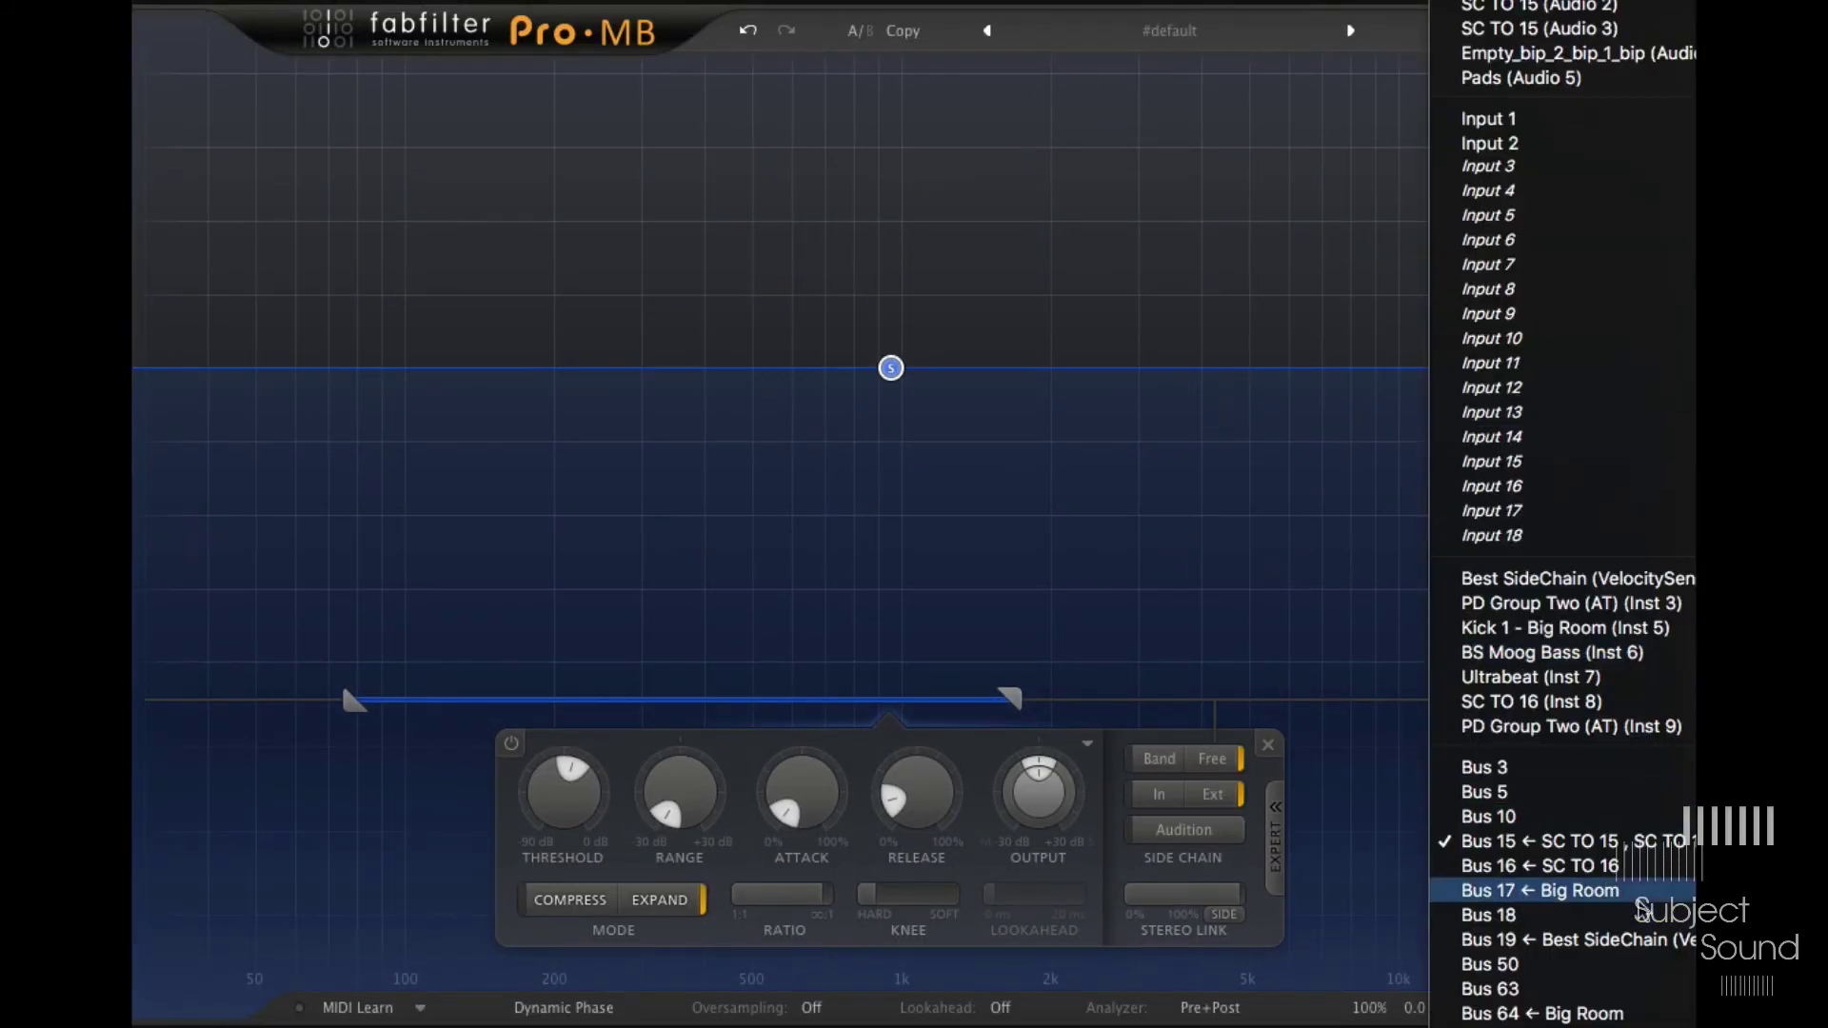
left_click(1640, 892)
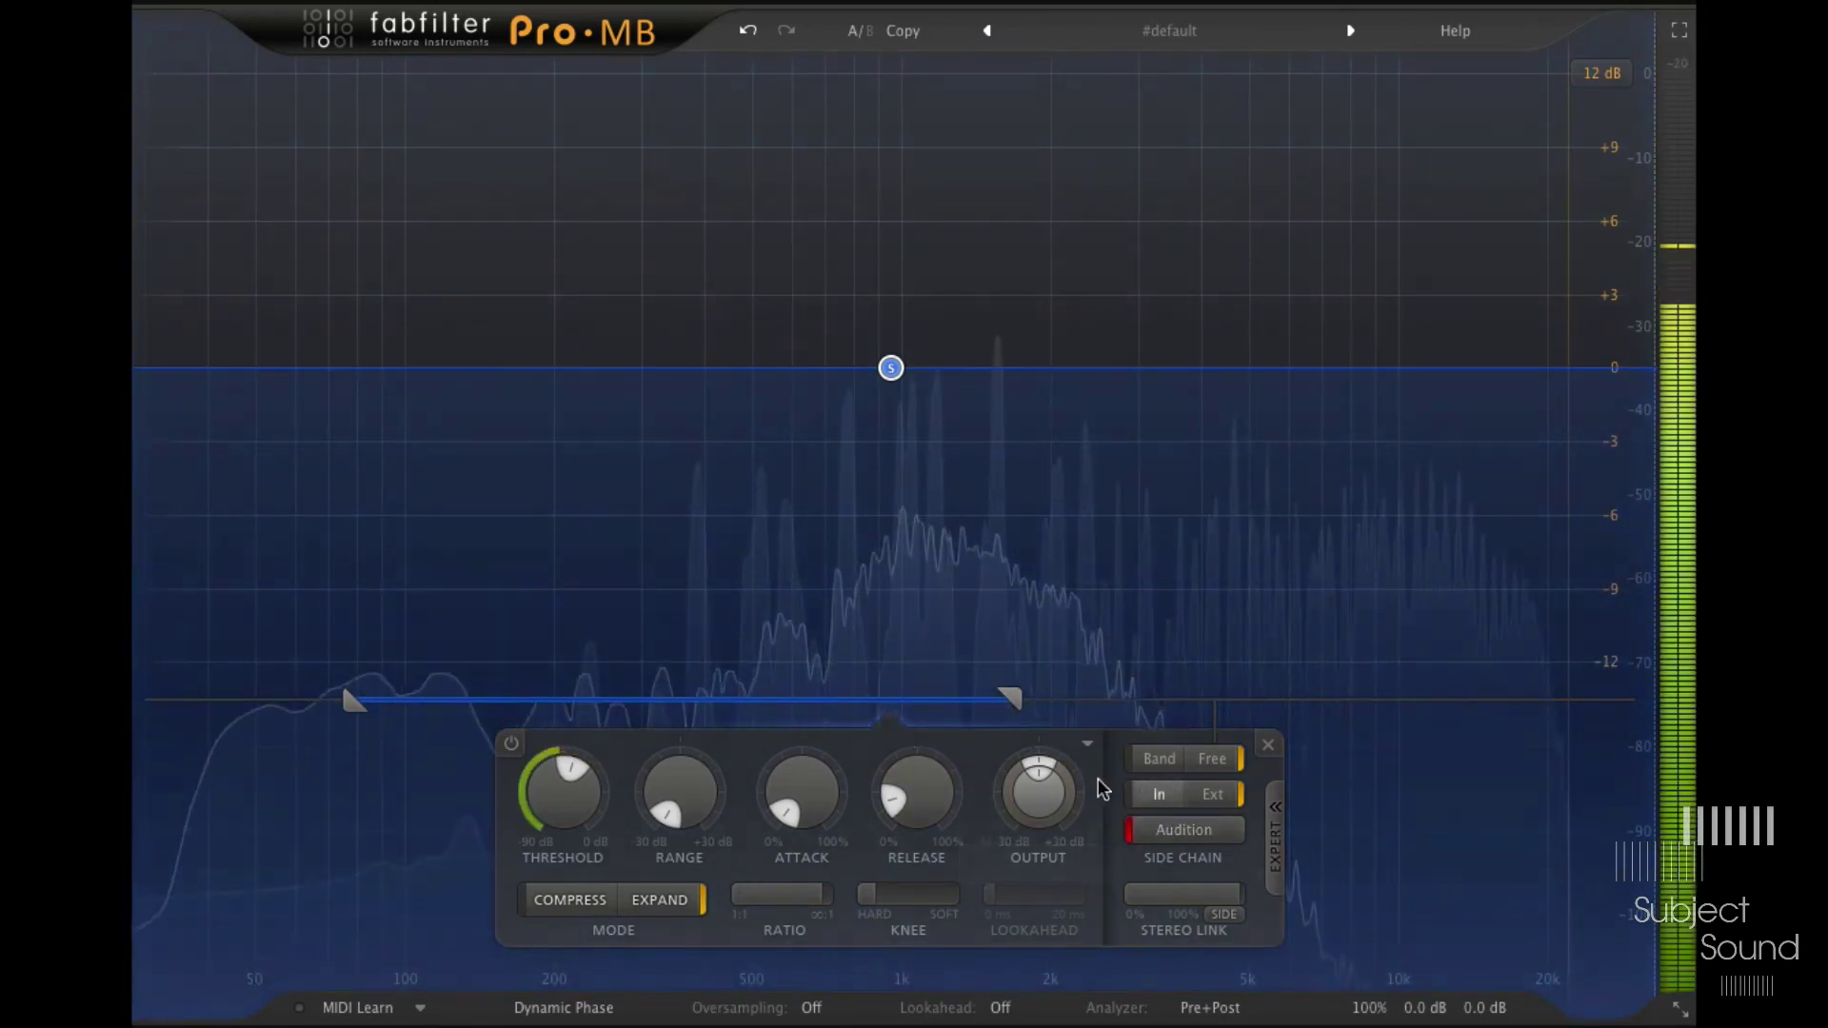
mouse_move(564, 862)
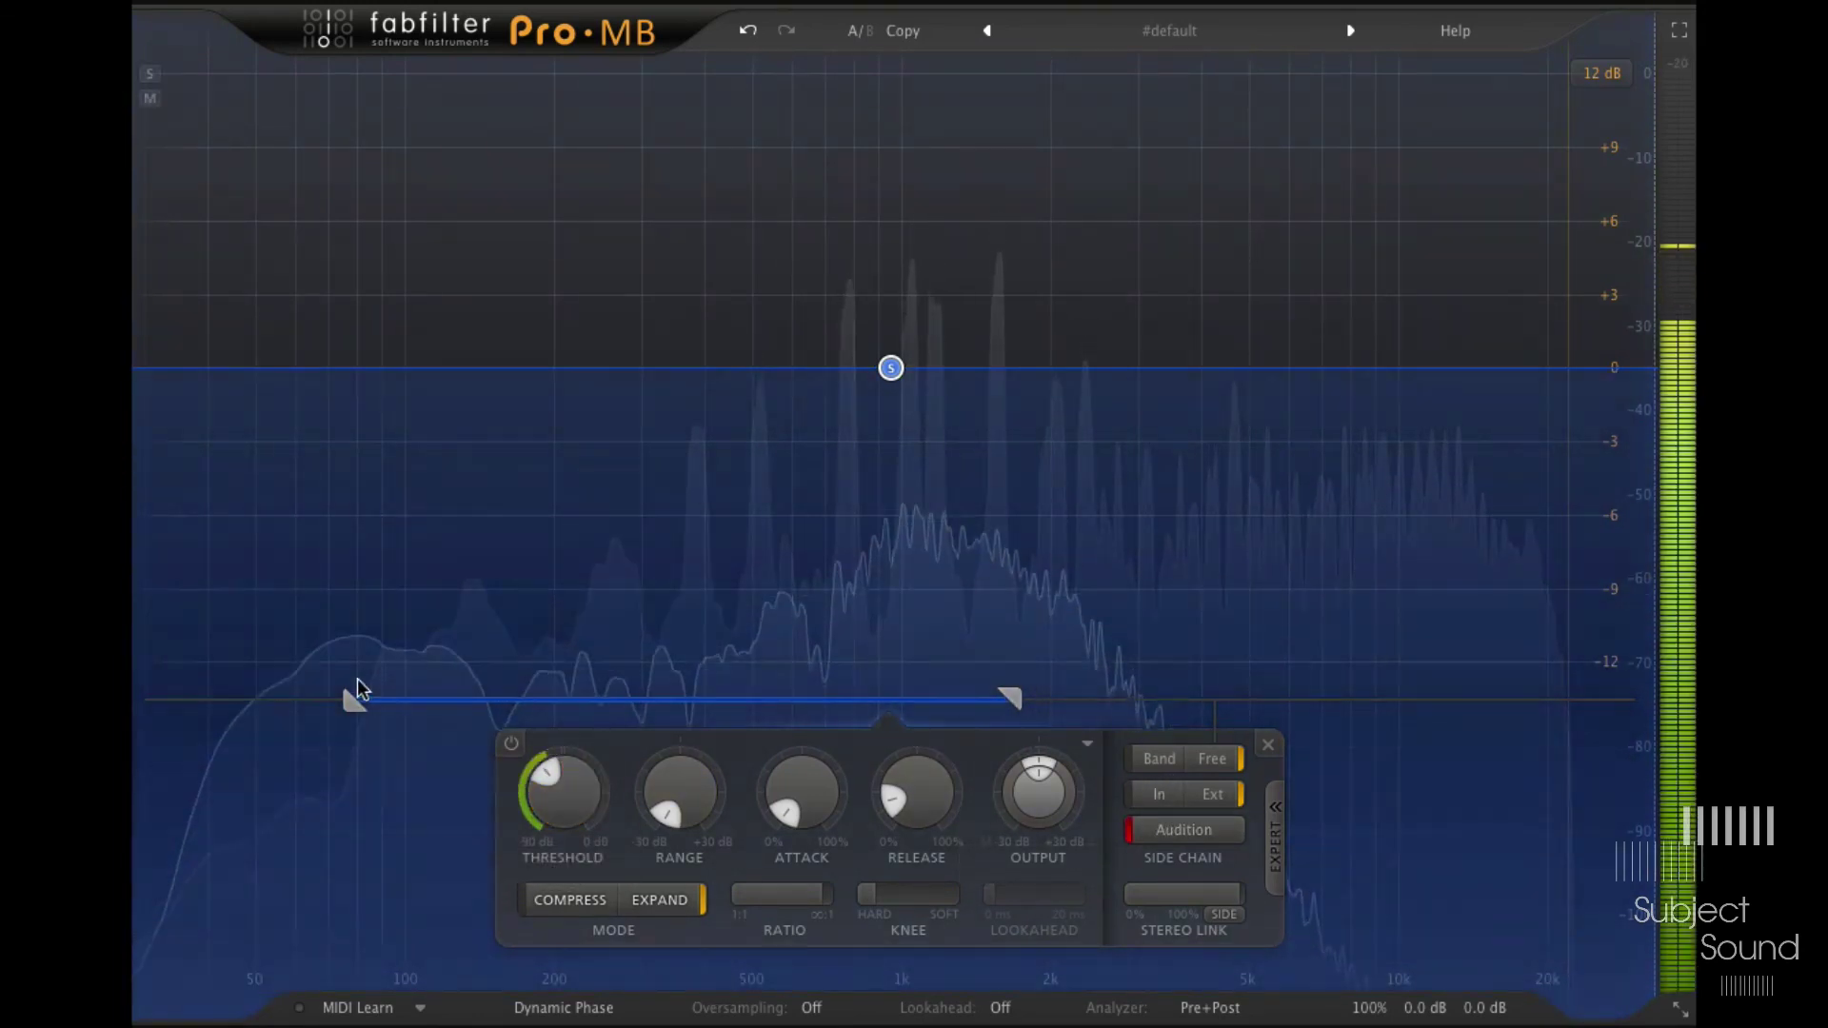
left_click_drag(354, 702, 143, 702)
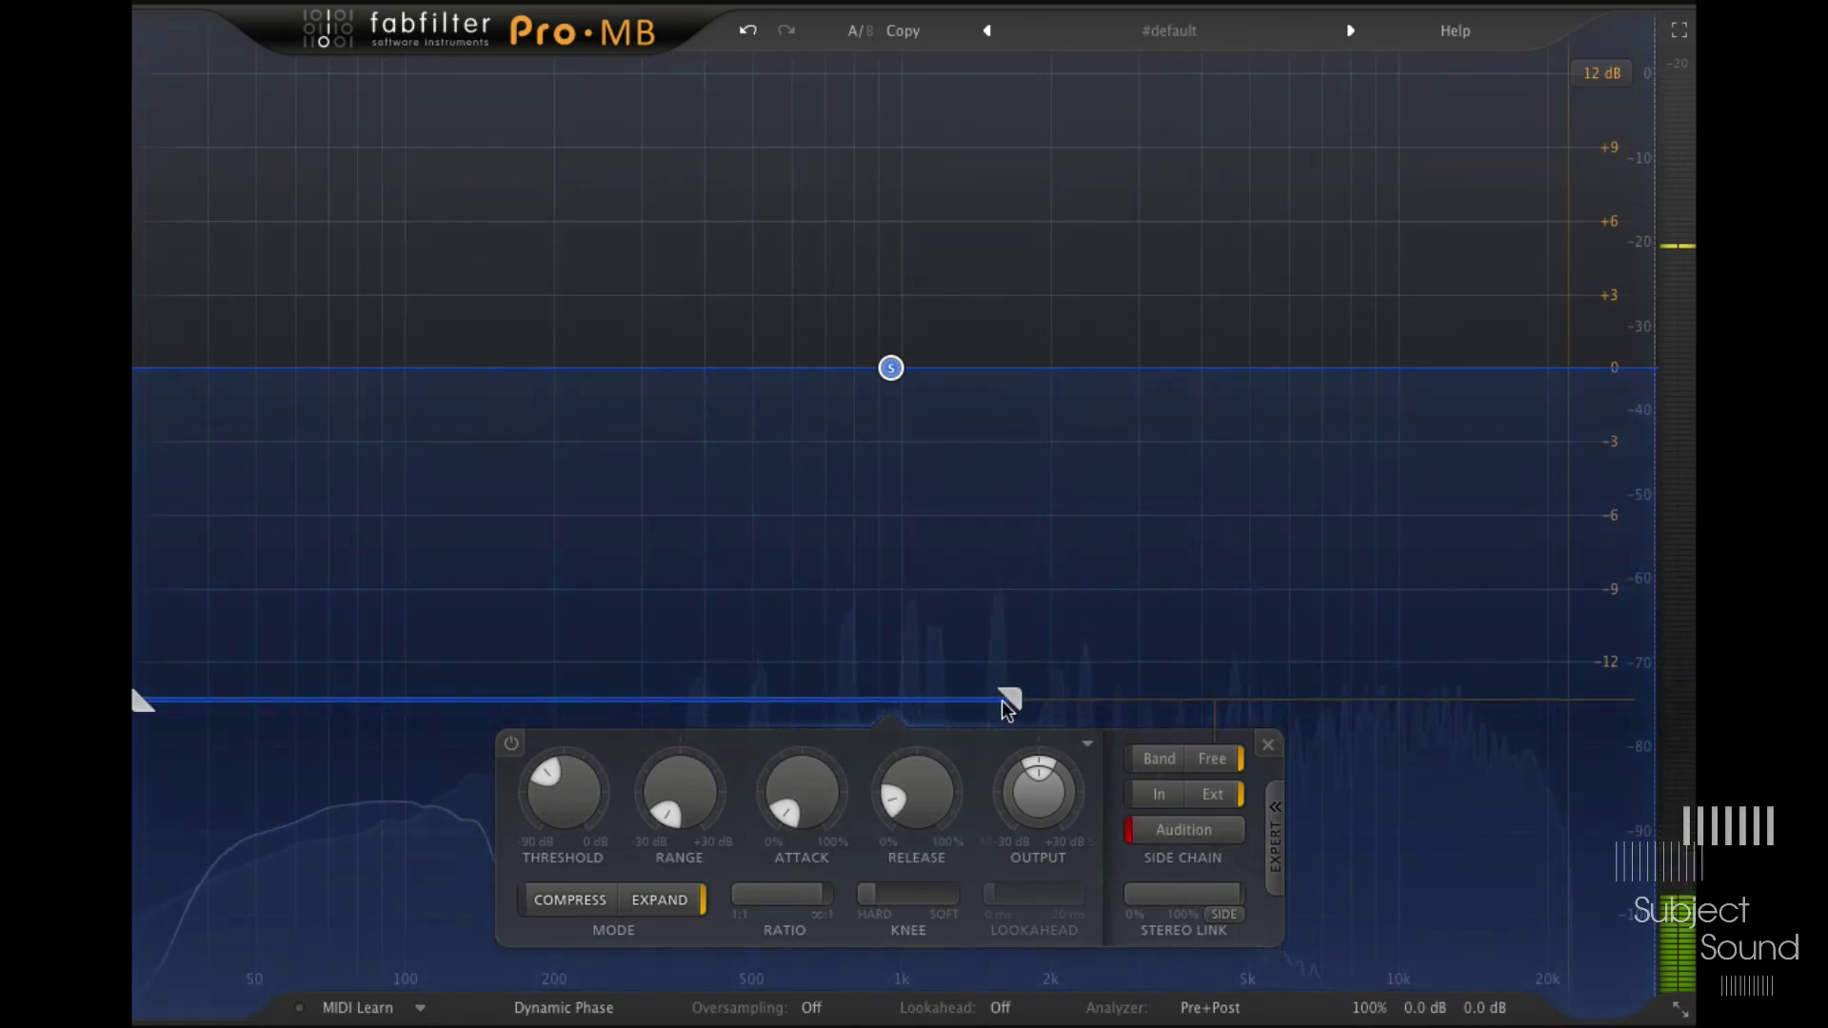
left_click_drag(1009, 700, 1636, 700)
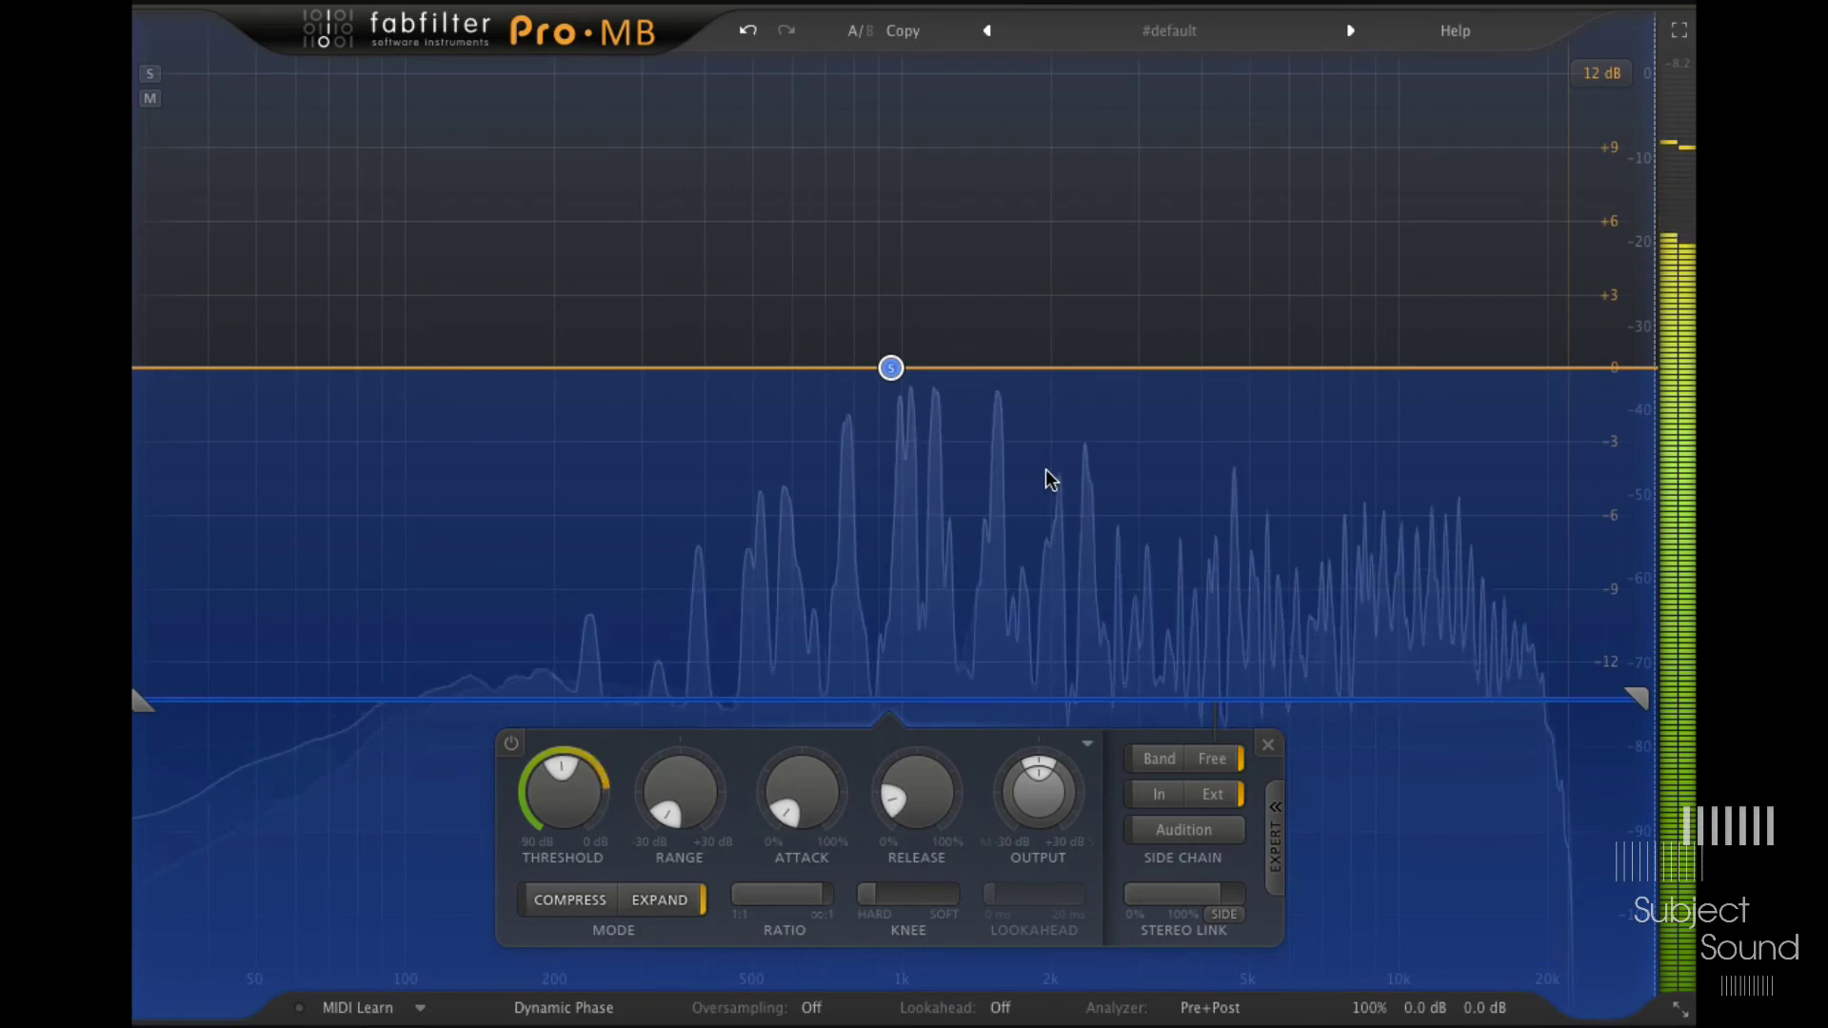
Step: Lower Band 2's threshold, typing -50 dB as the new value
left_click_drag(562, 819, 572, 914)
double_click(553, 836)
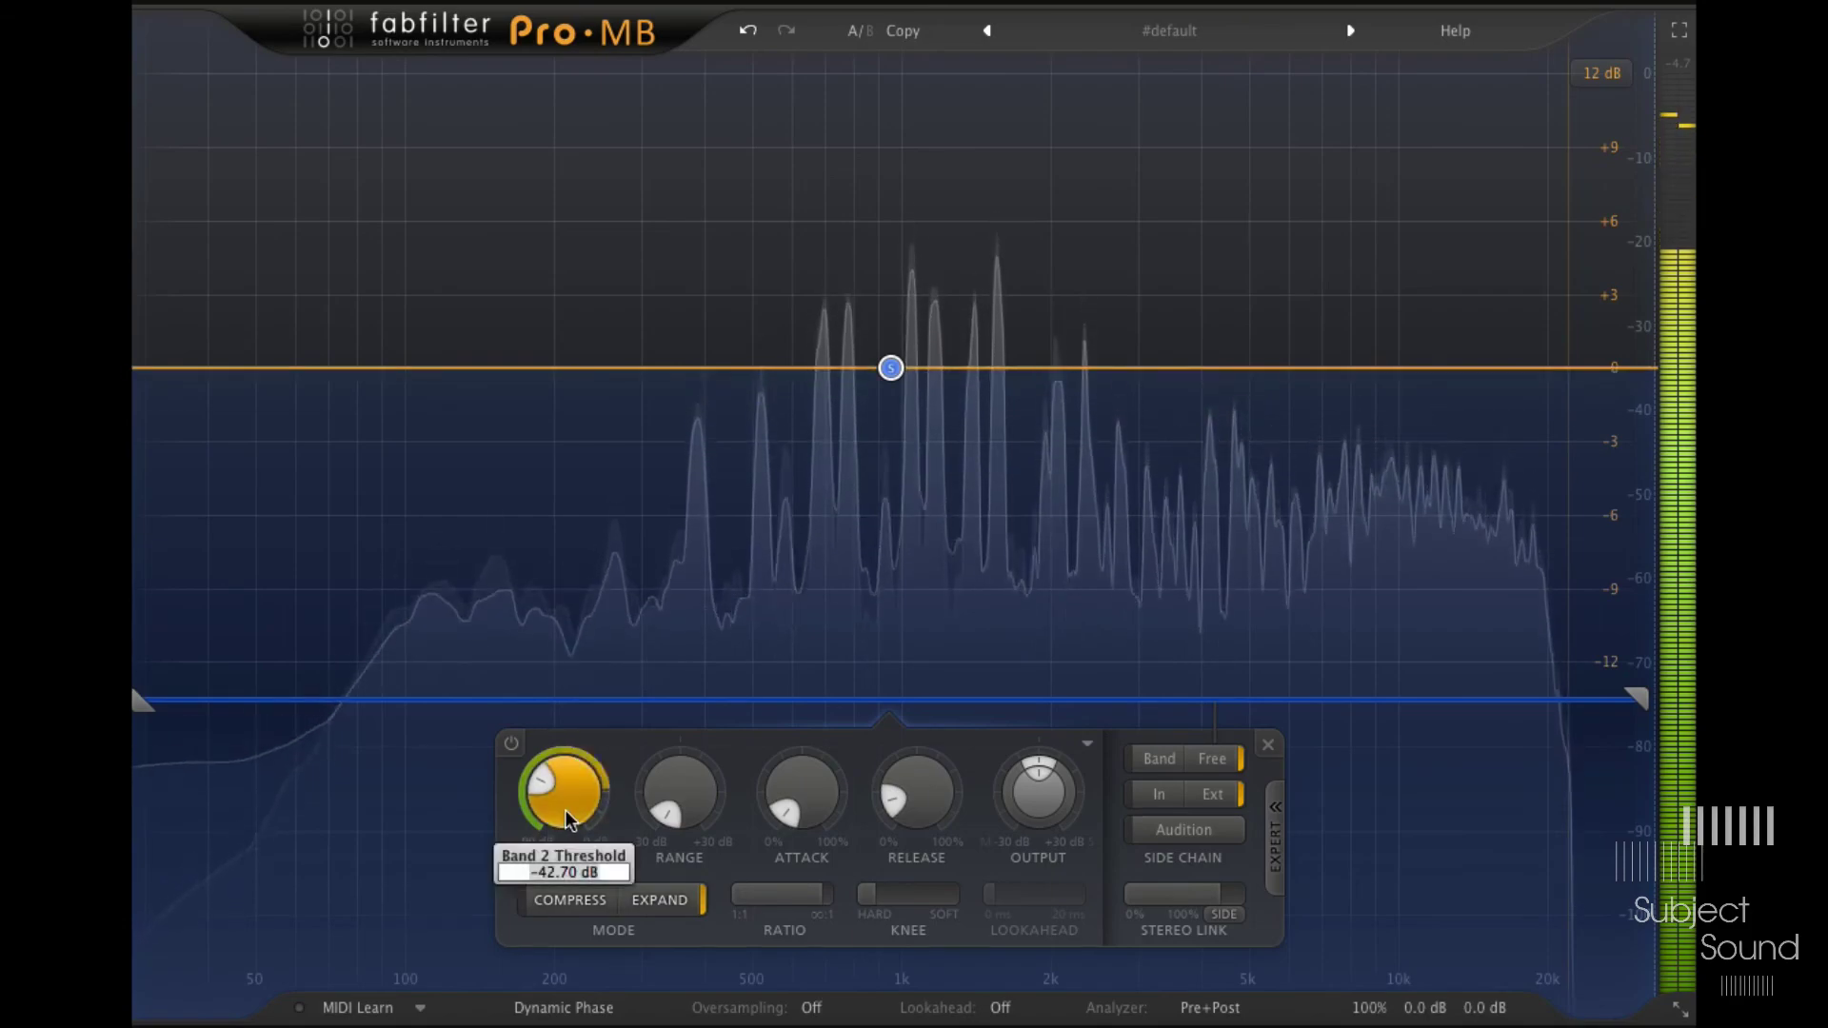
key("BackSpace")
type("-50")
key("Return")
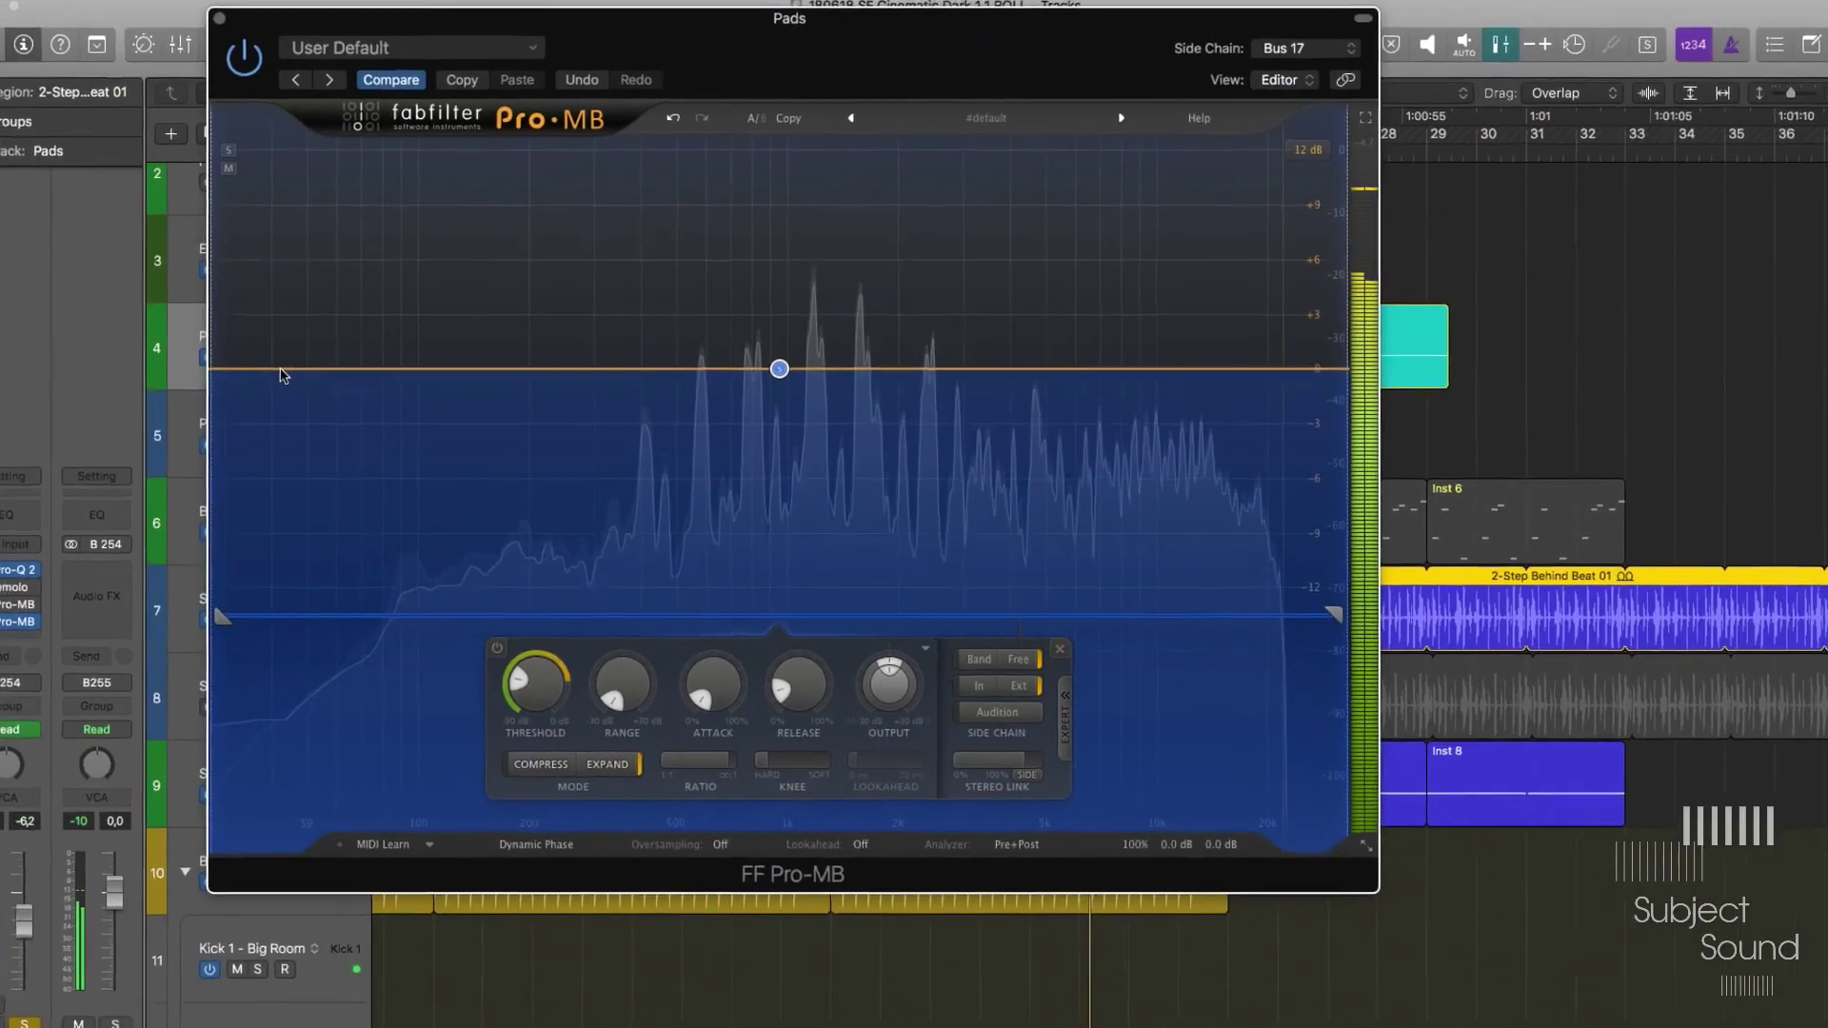
Step: Solo the Big Room (Magnus) drum track and the Phase track
key("super+w")
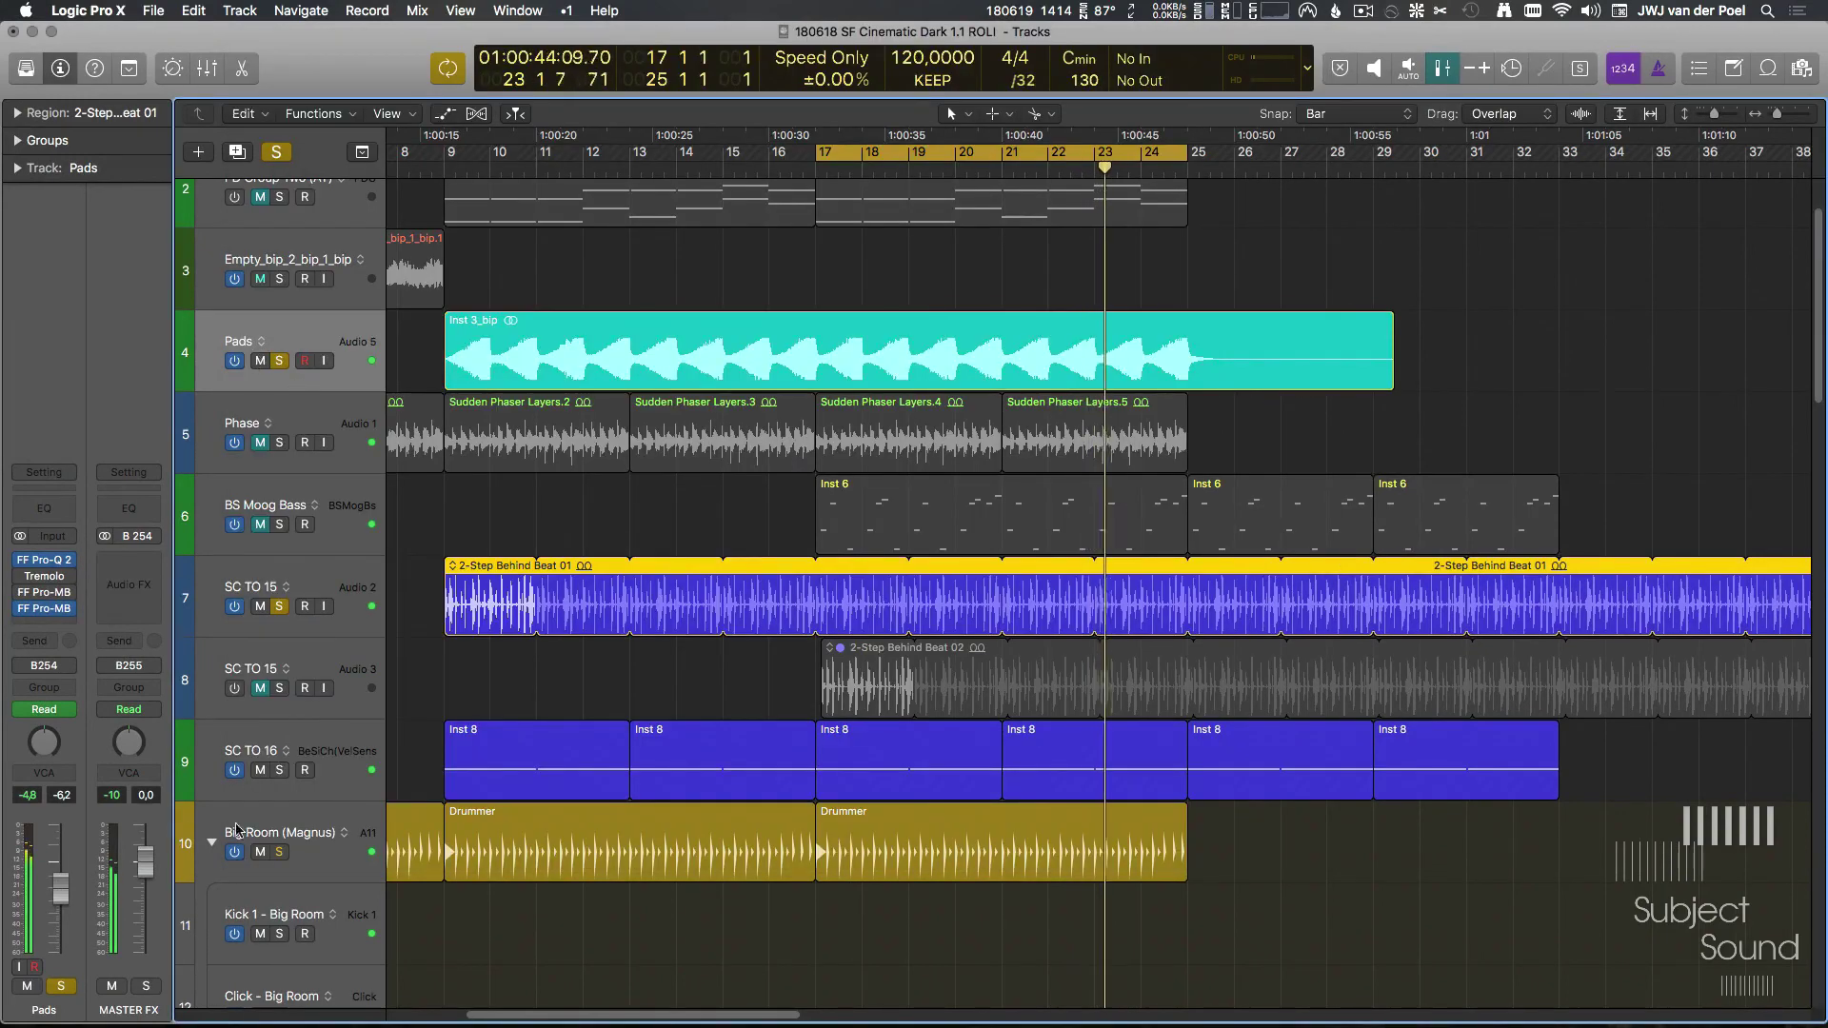
left_click(280, 852)
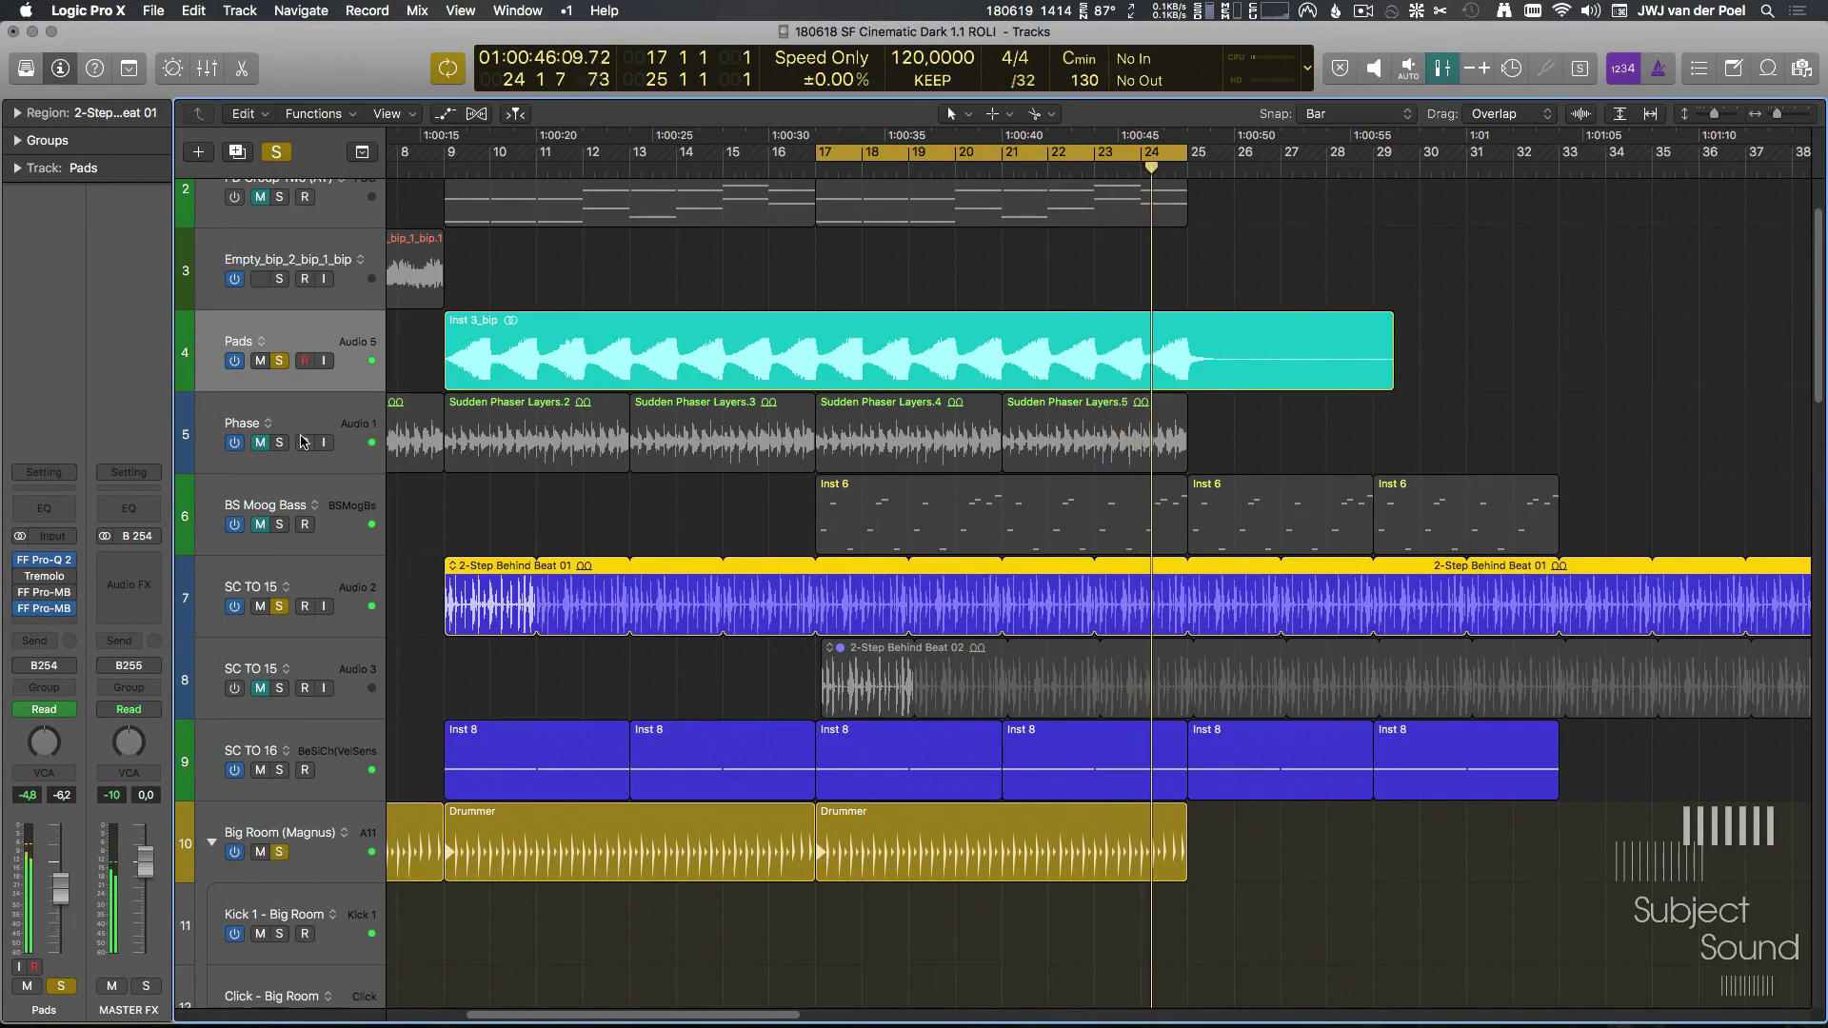
left_click(280, 442)
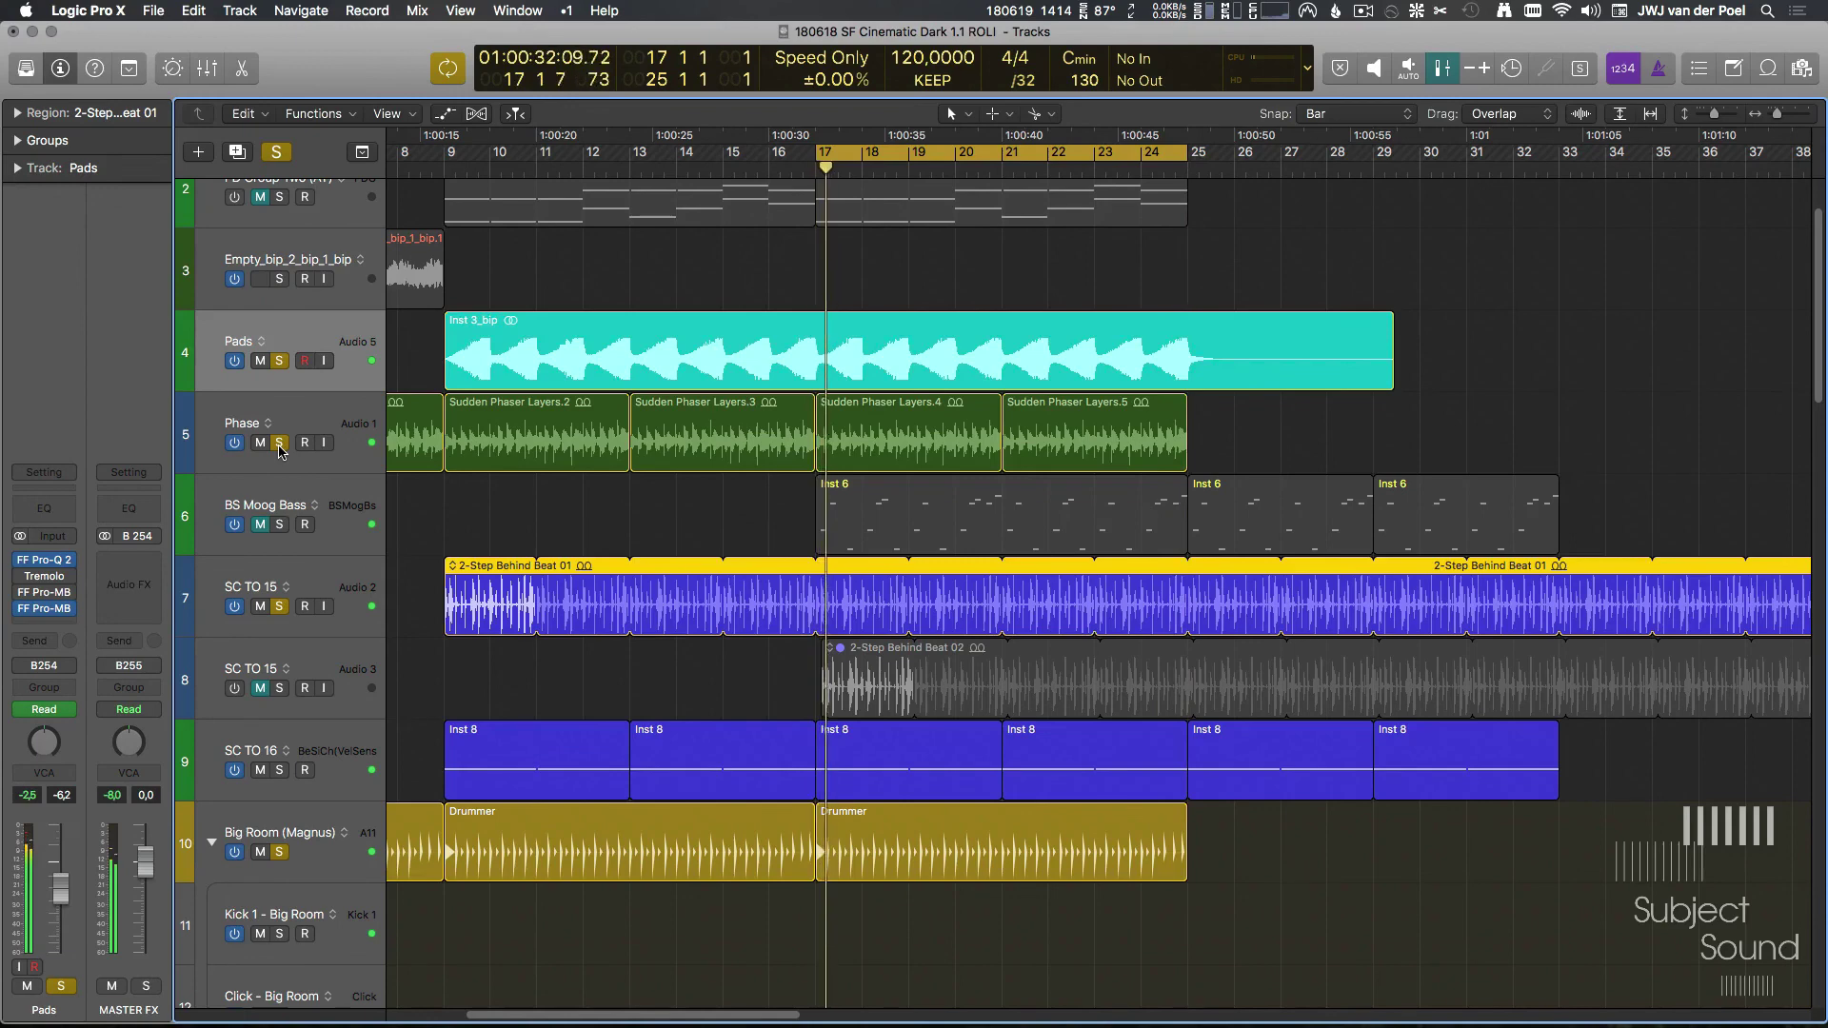
Step: Switch the Pads Pro-MB band 2 to mid-only, 55% stereo link, with threshold near -31 dB
key("v")
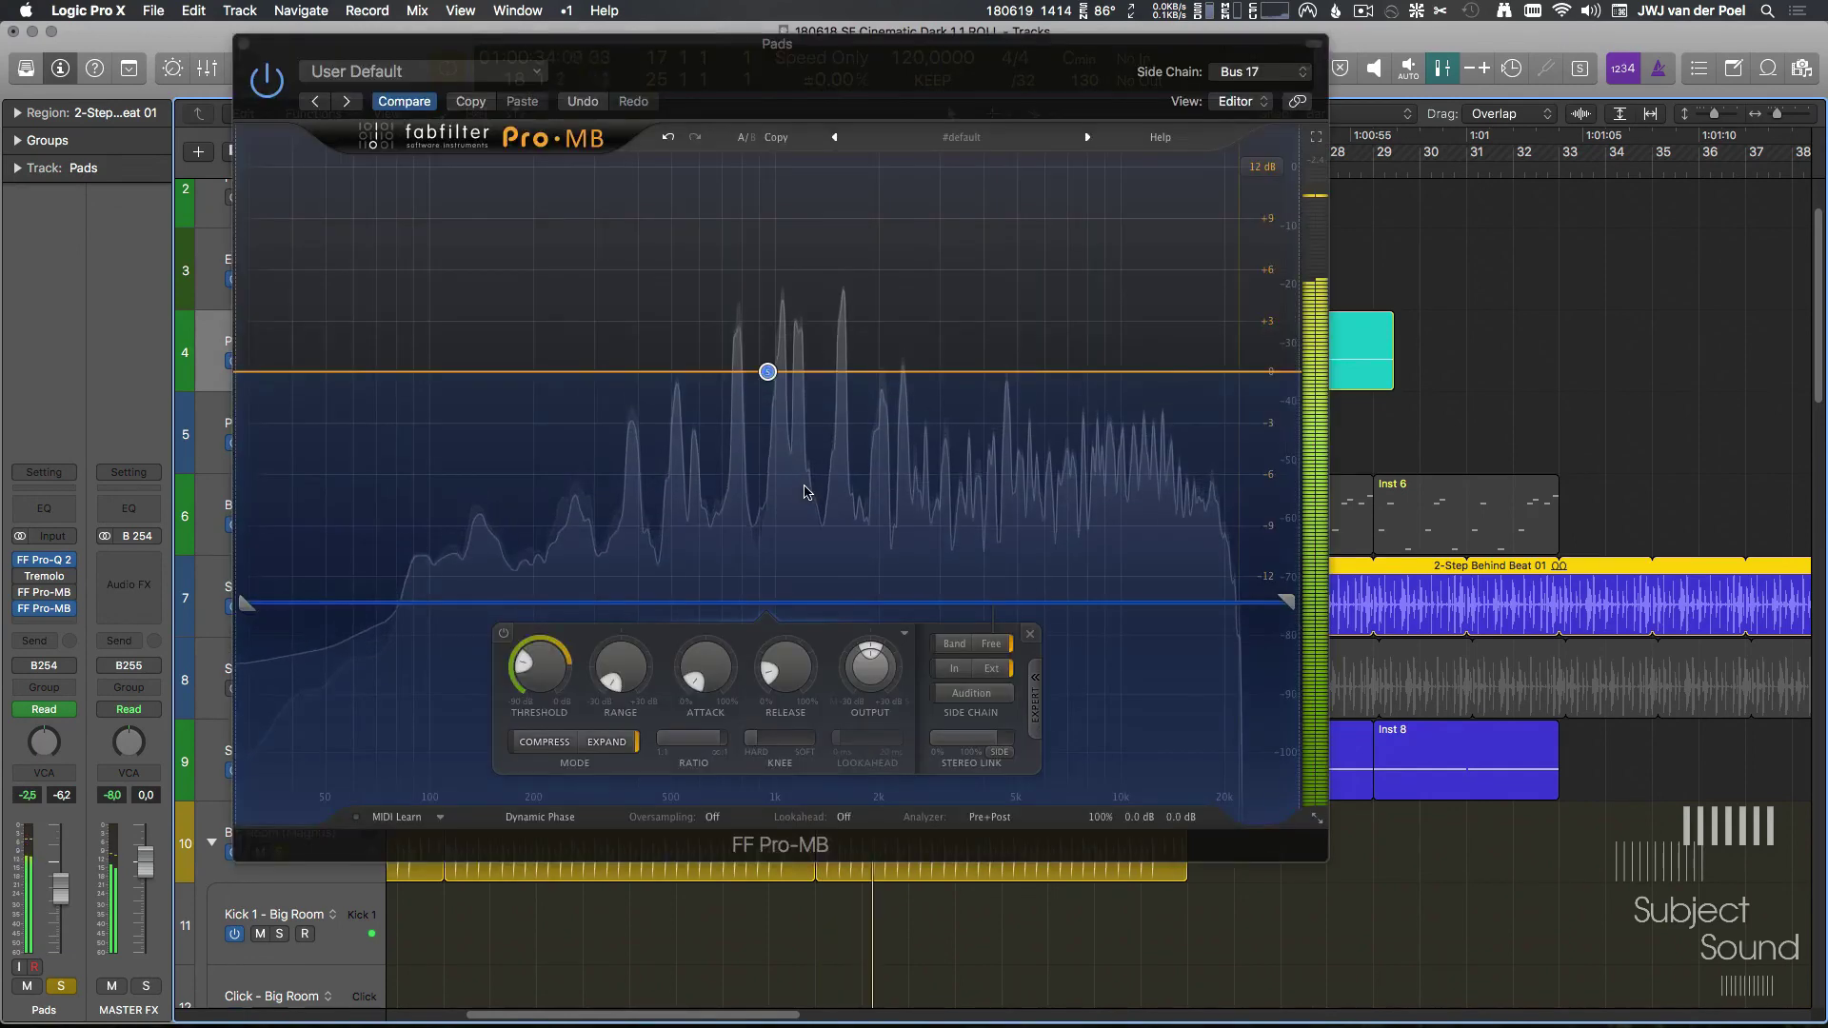
left_click_drag(954, 742, 987, 763)
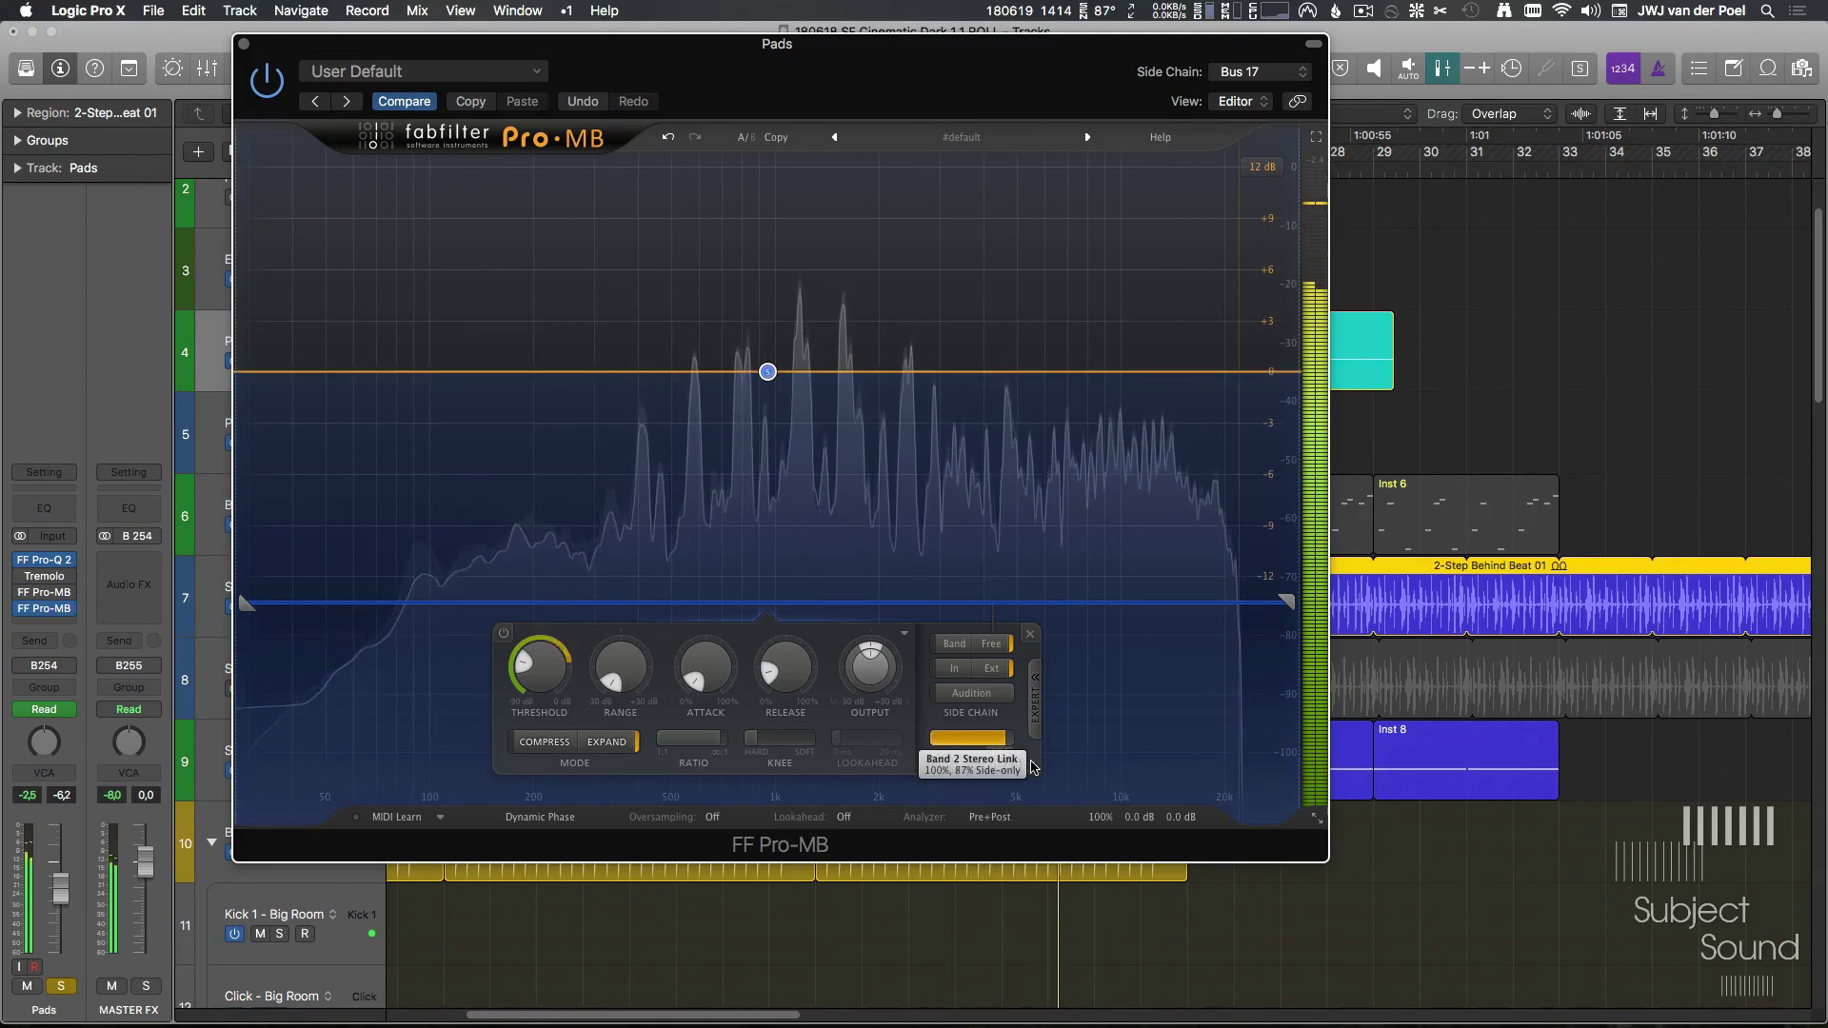
left_click(1018, 772)
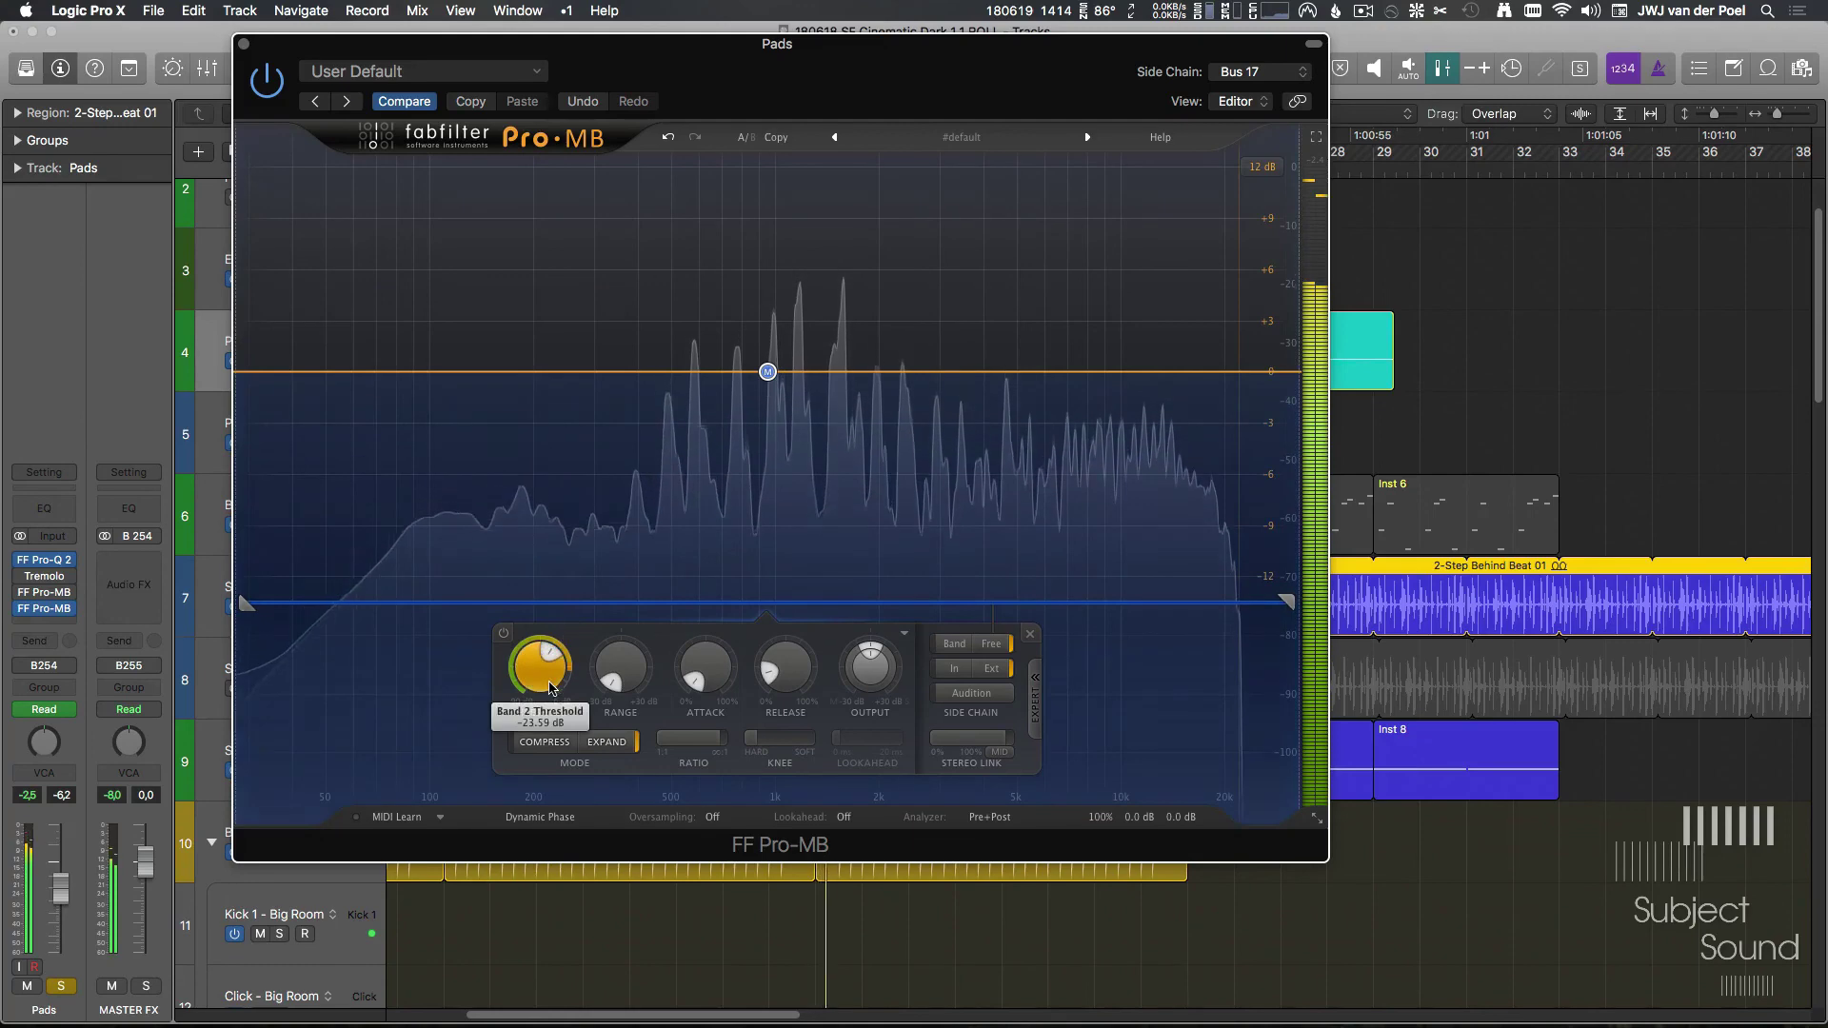
left_click_drag(540, 680, 577, 754)
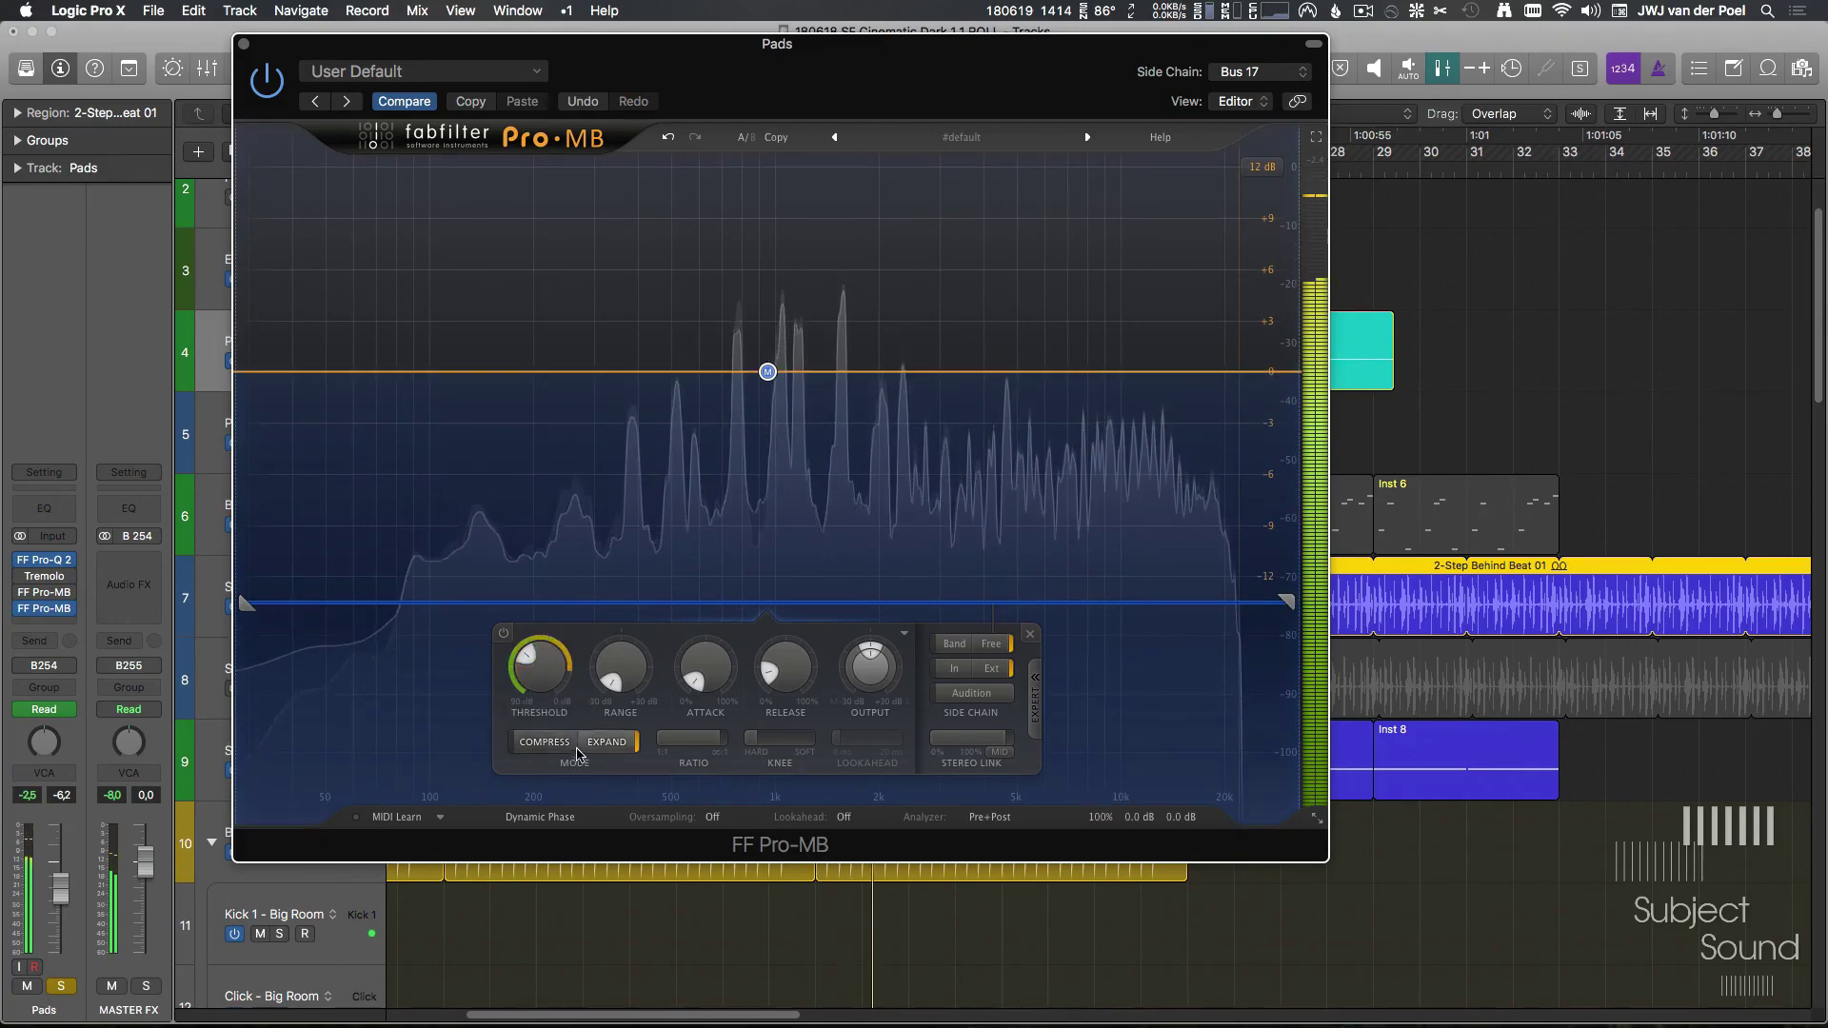
scroll(553, 689, "up", 5)
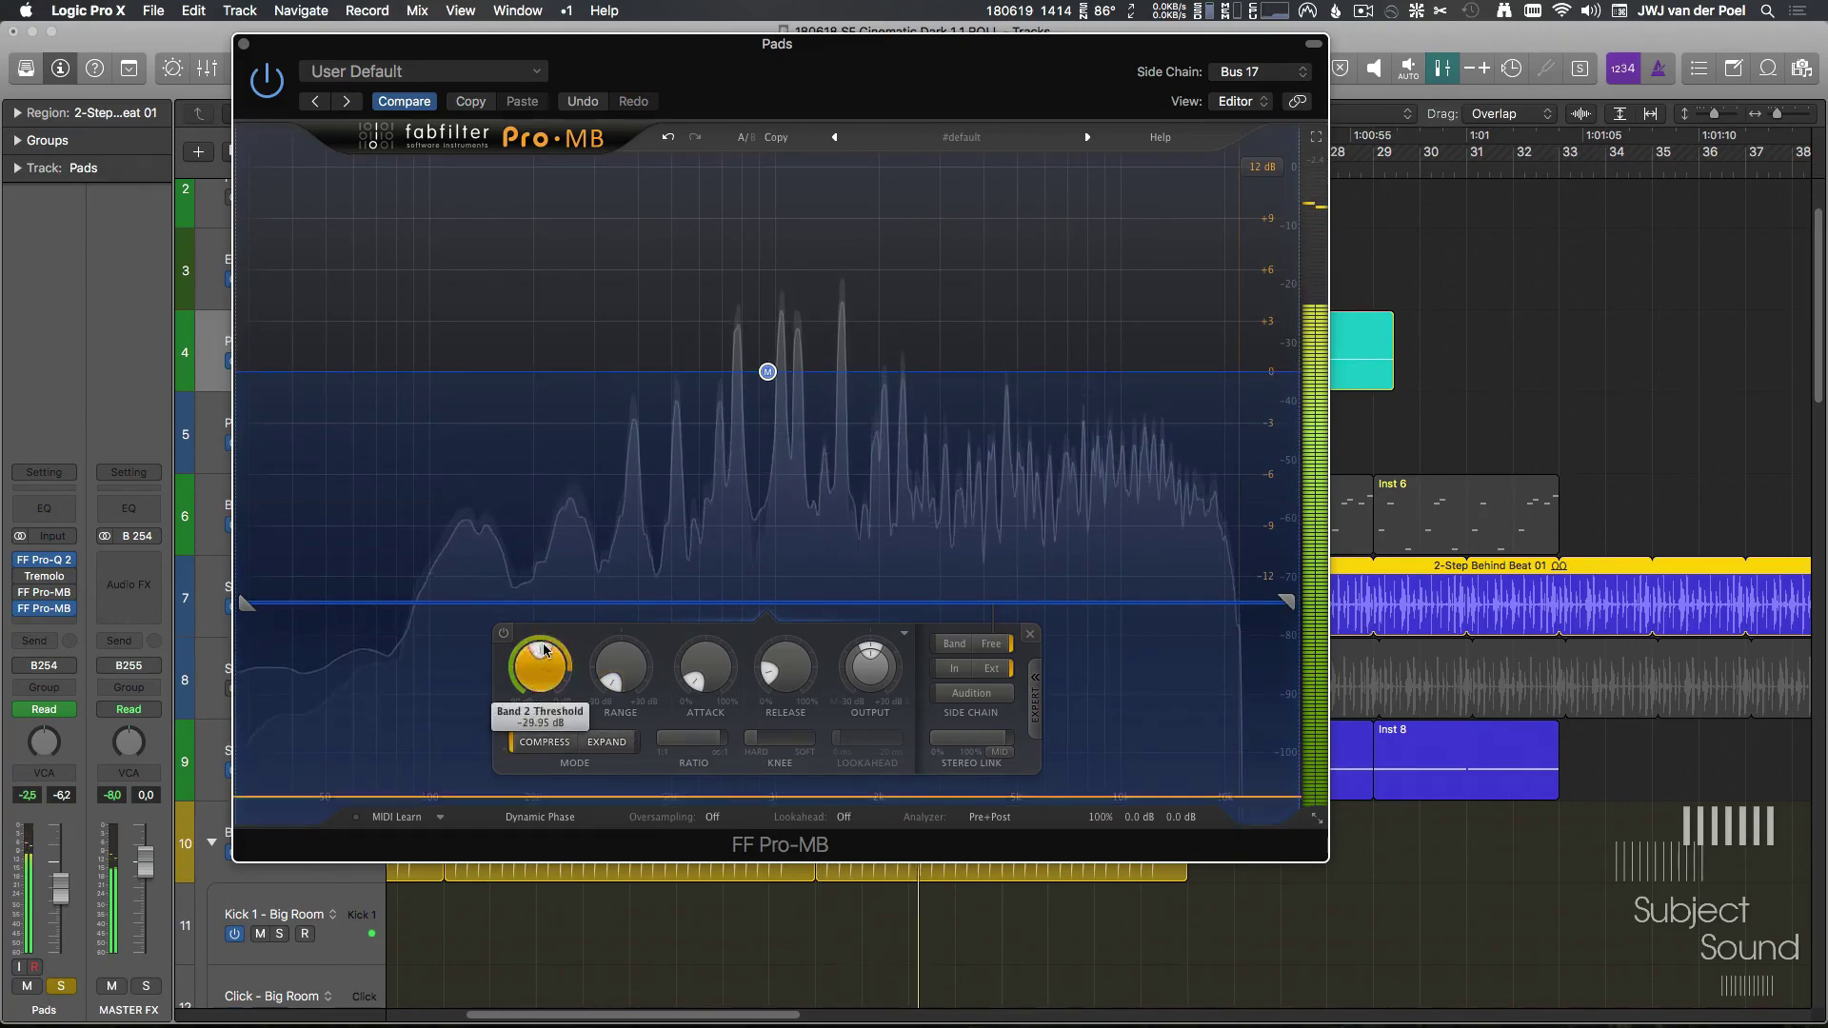
left_click_drag(543, 672, 549, 694)
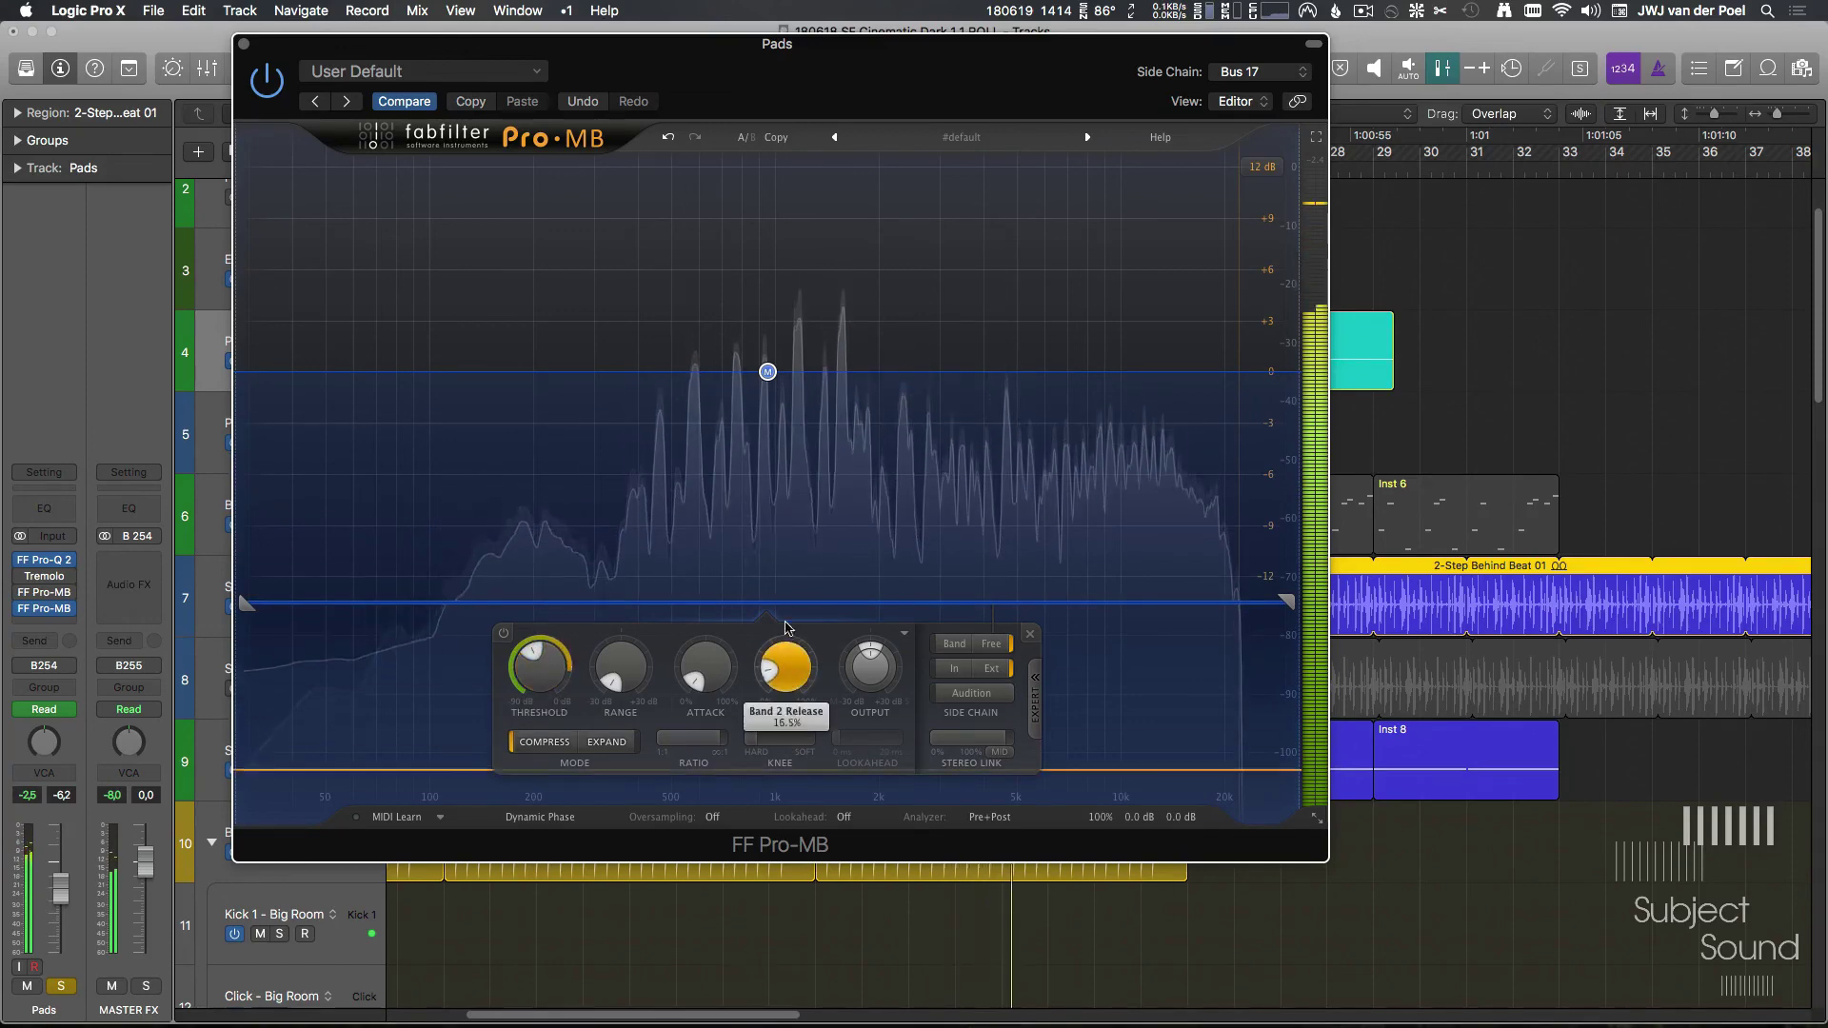
left_click_drag(540, 666, 606, 490)
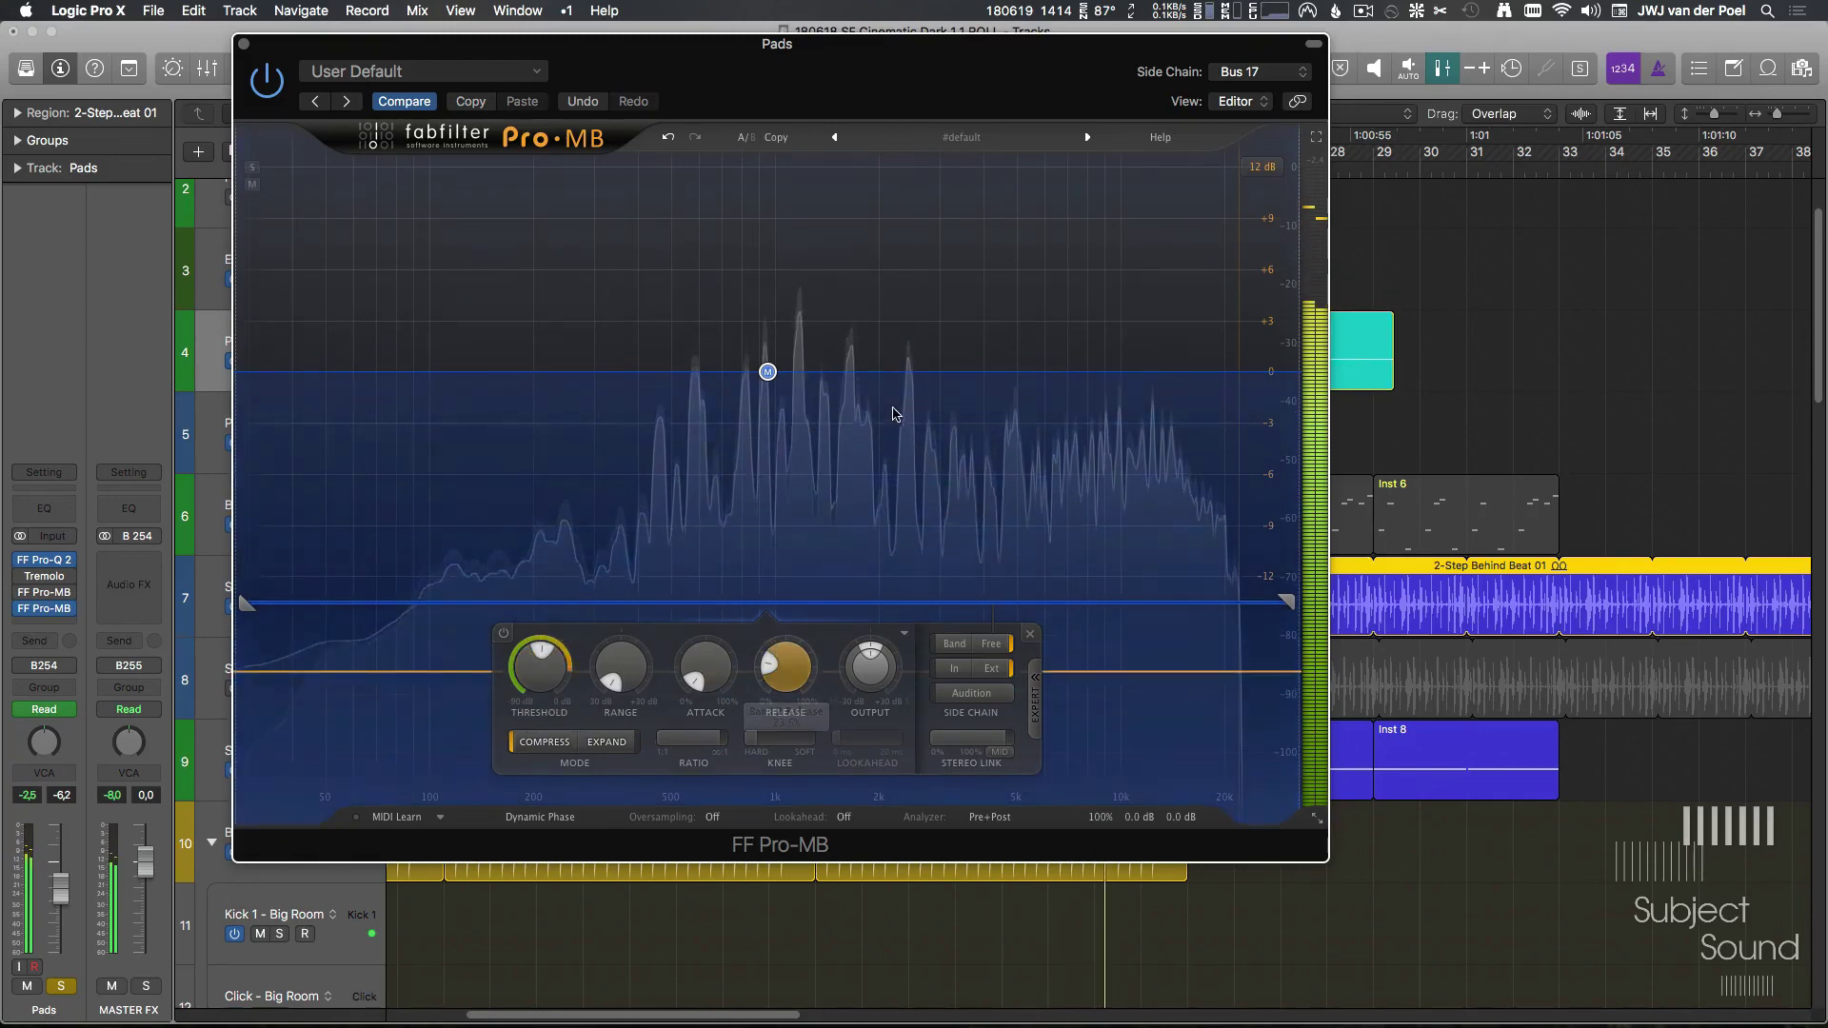